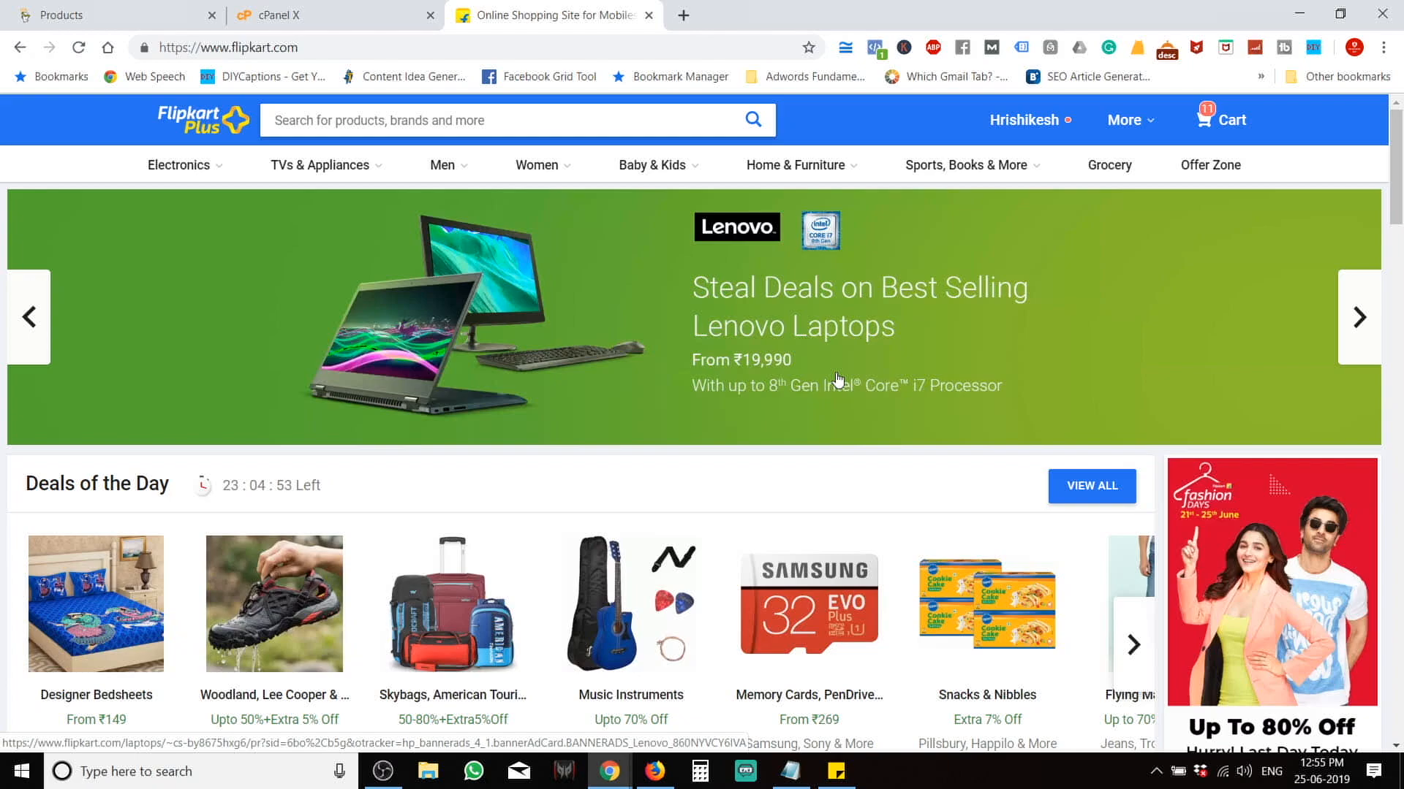
Create the subdomain 'shop' under gadgetspronews.com in cPanel's Subdomains page.
left_click(292, 15)
scroll(138, 527, "down", 5)
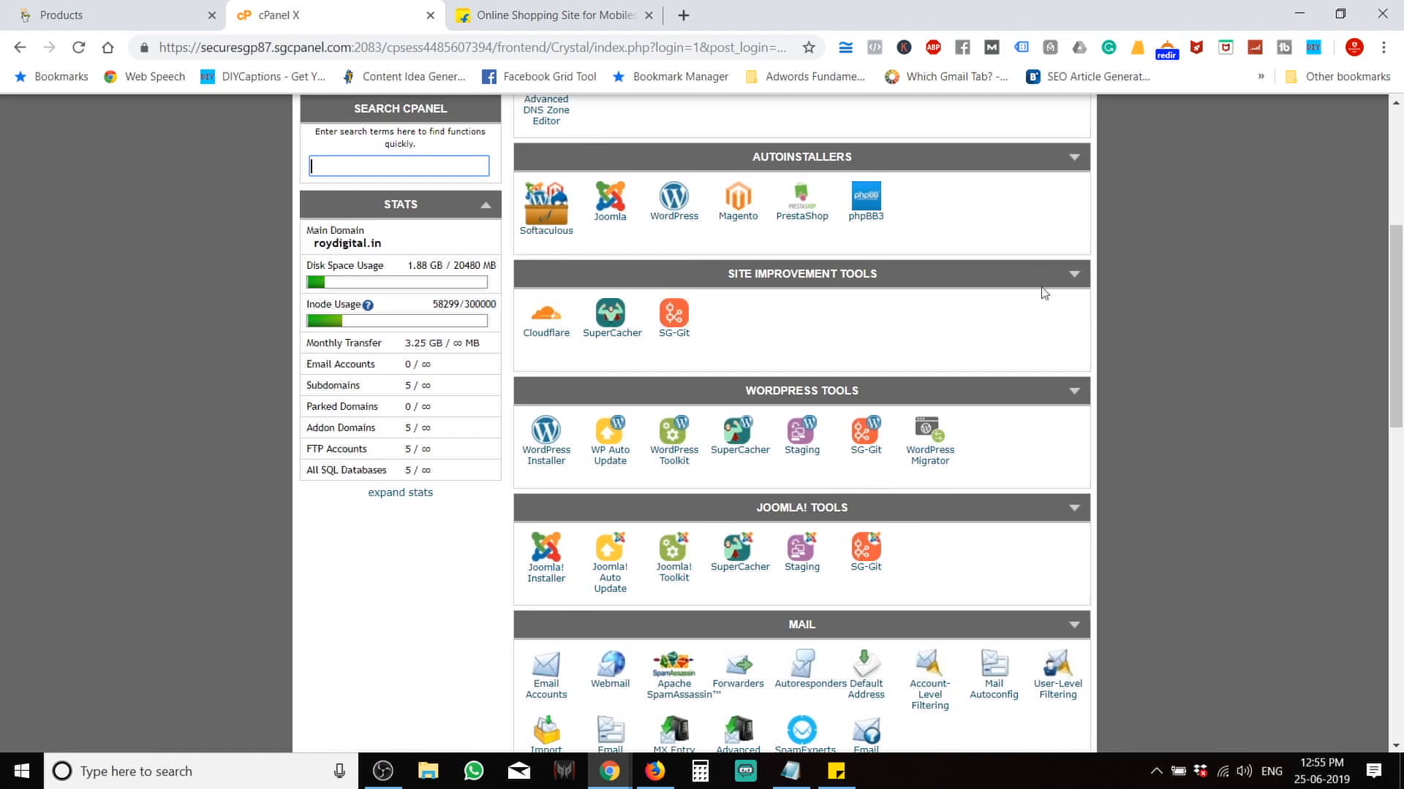
scroll(1040, 297, "up", 4)
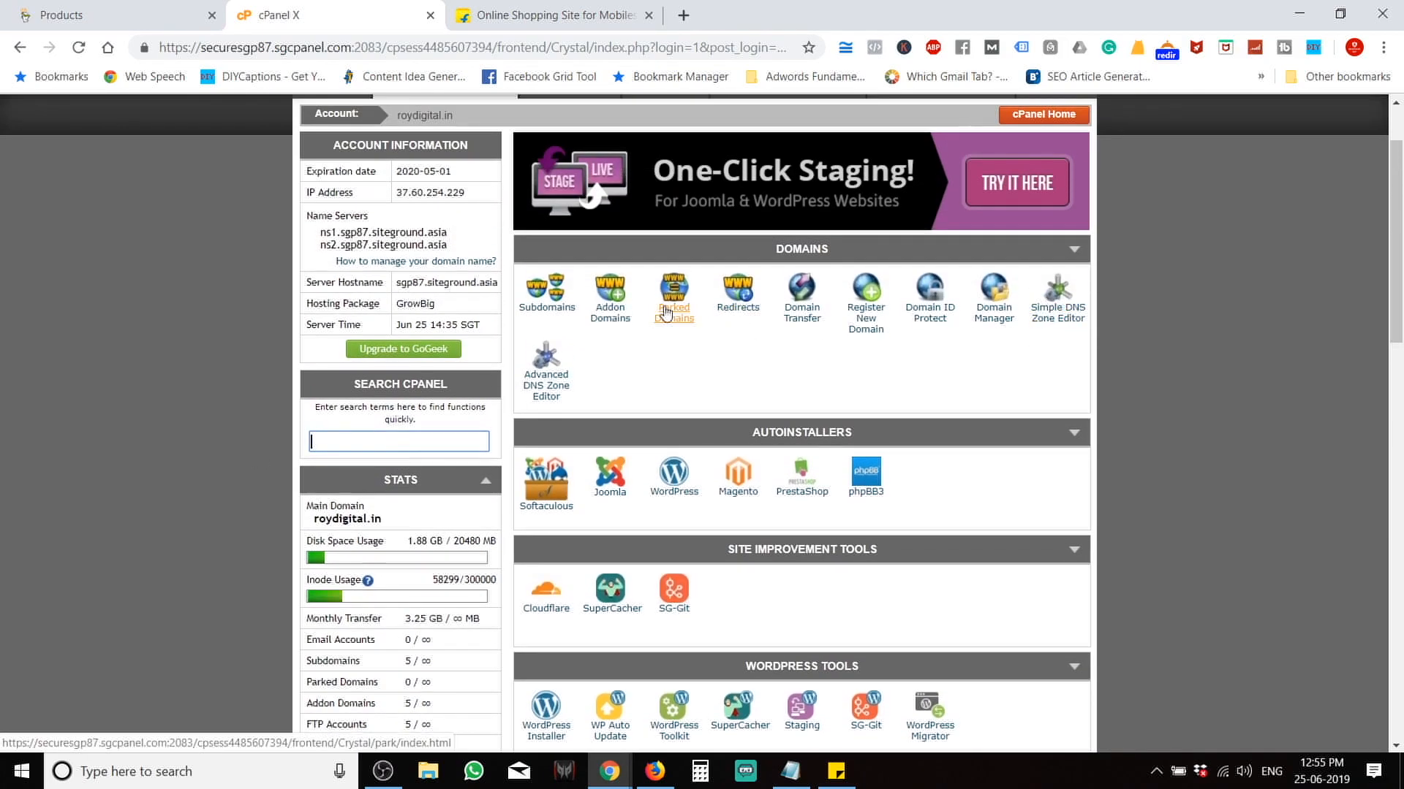
left_click(544, 311)
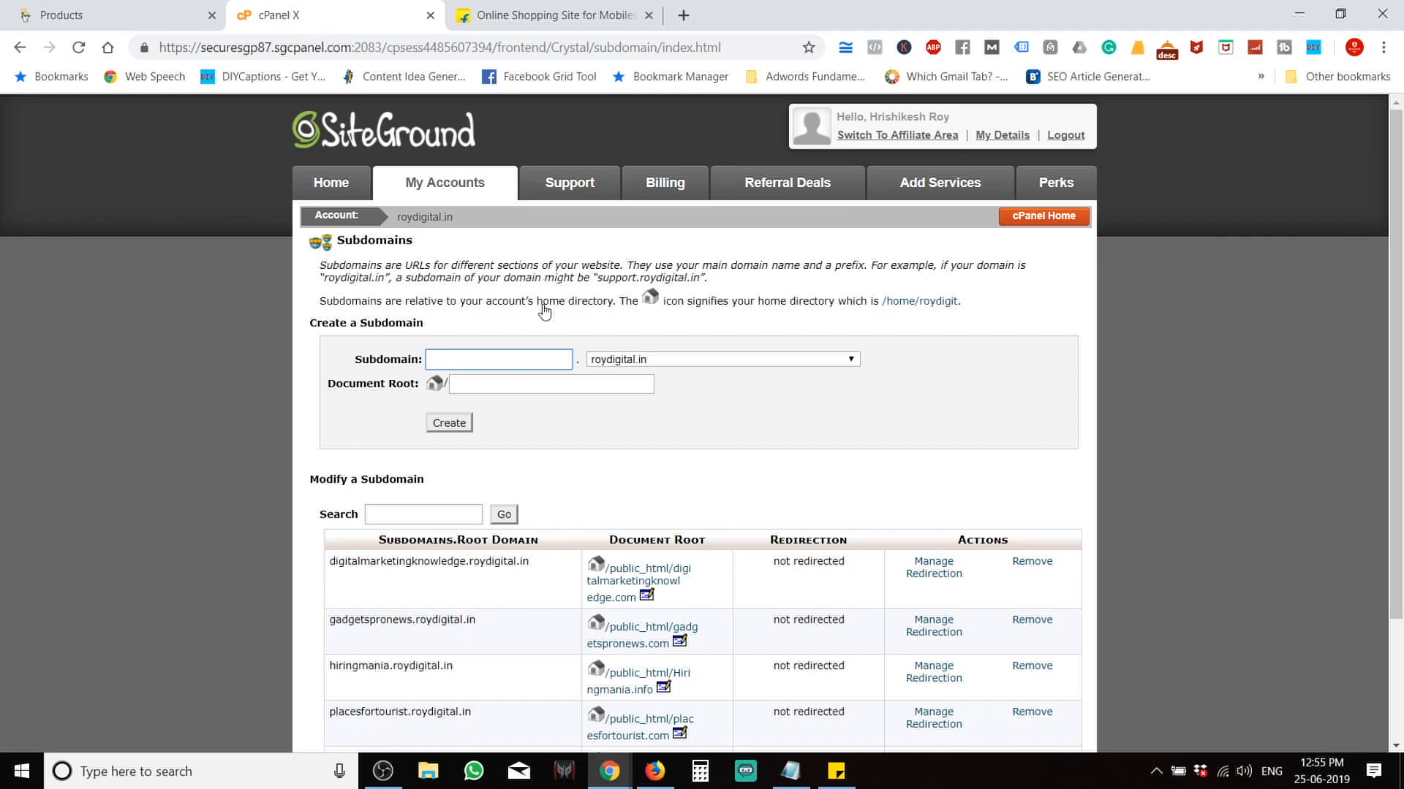
type("shop")
left_click(707, 361)
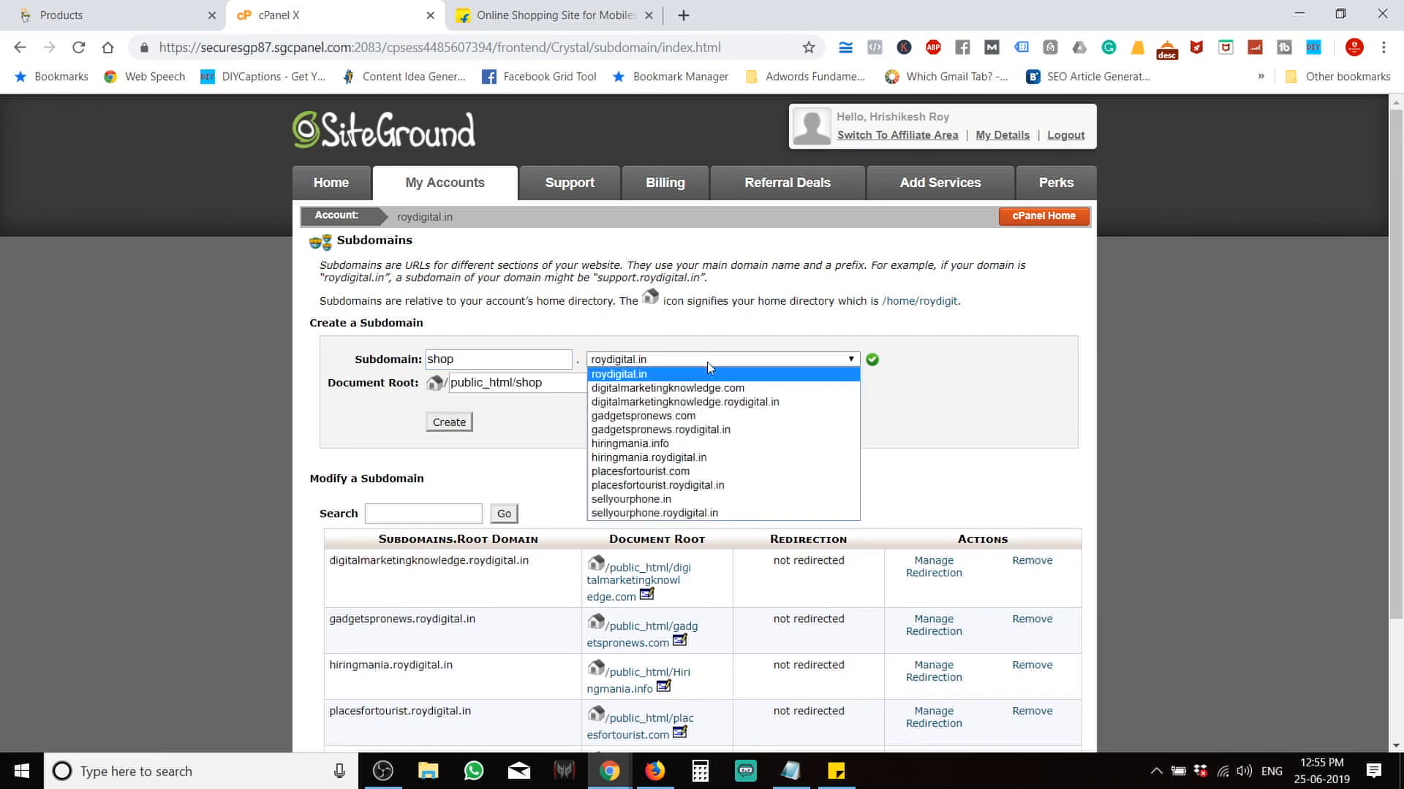
left_click(698, 417)
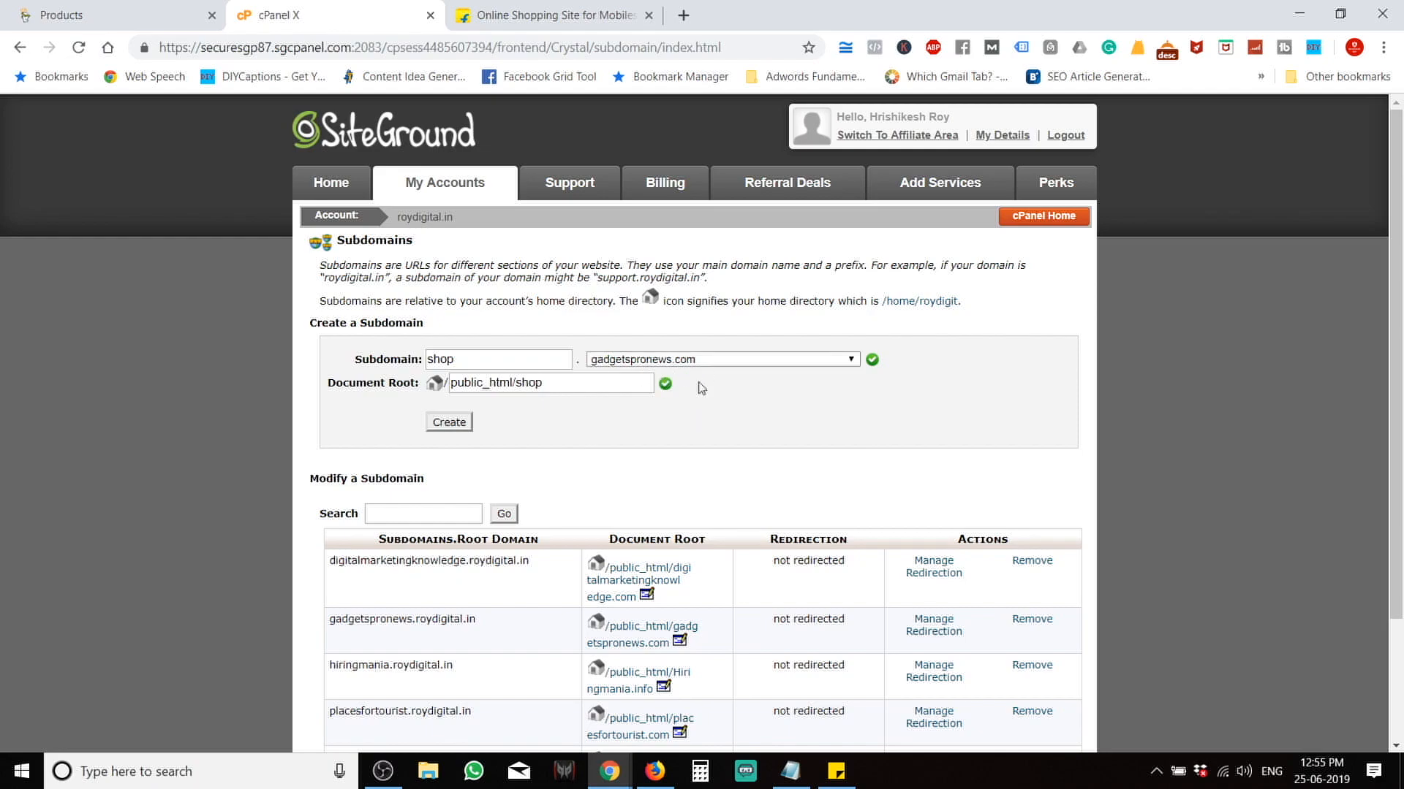
left_click(450, 424)
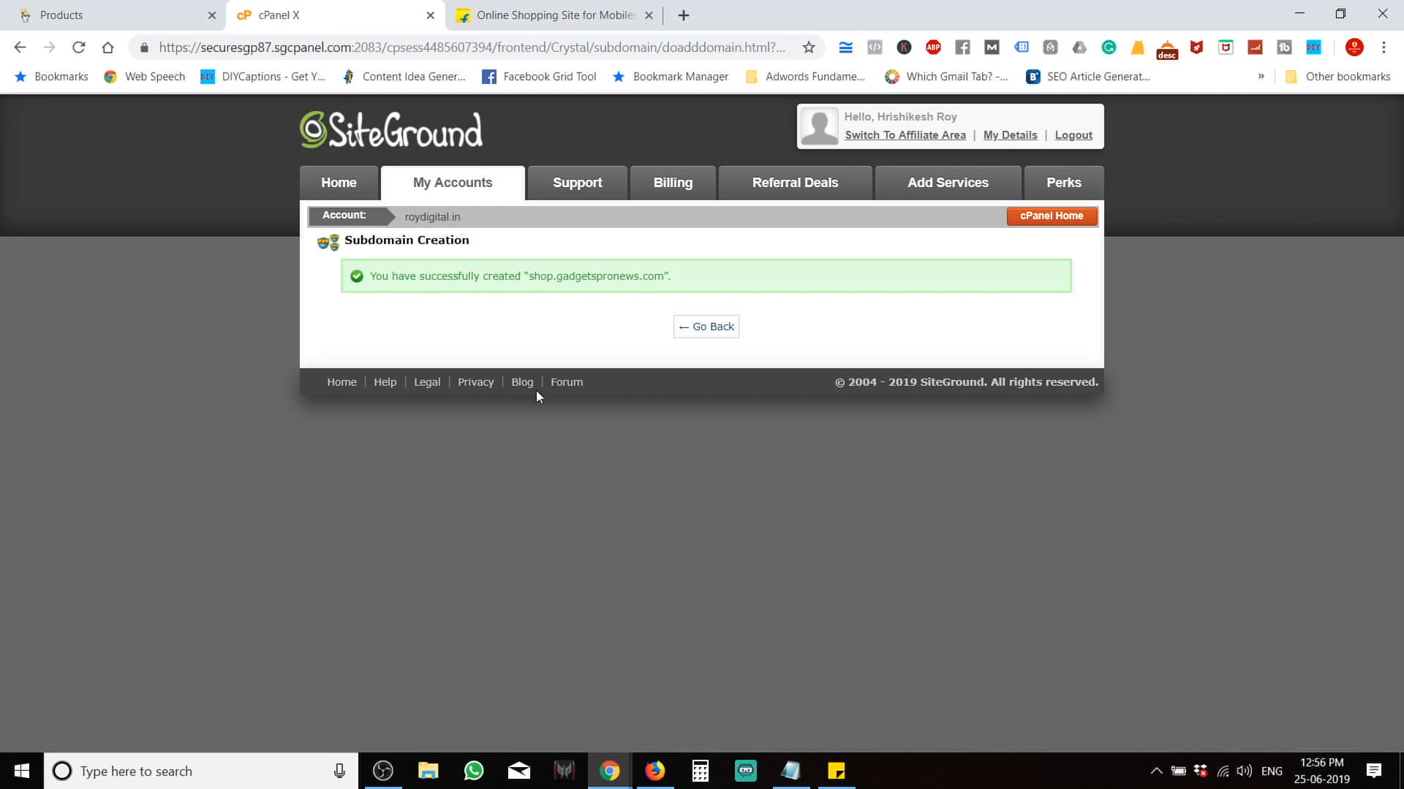
Return to the subdomain list and check that shop.gadgetspronews.com appears.
left_click(726, 331)
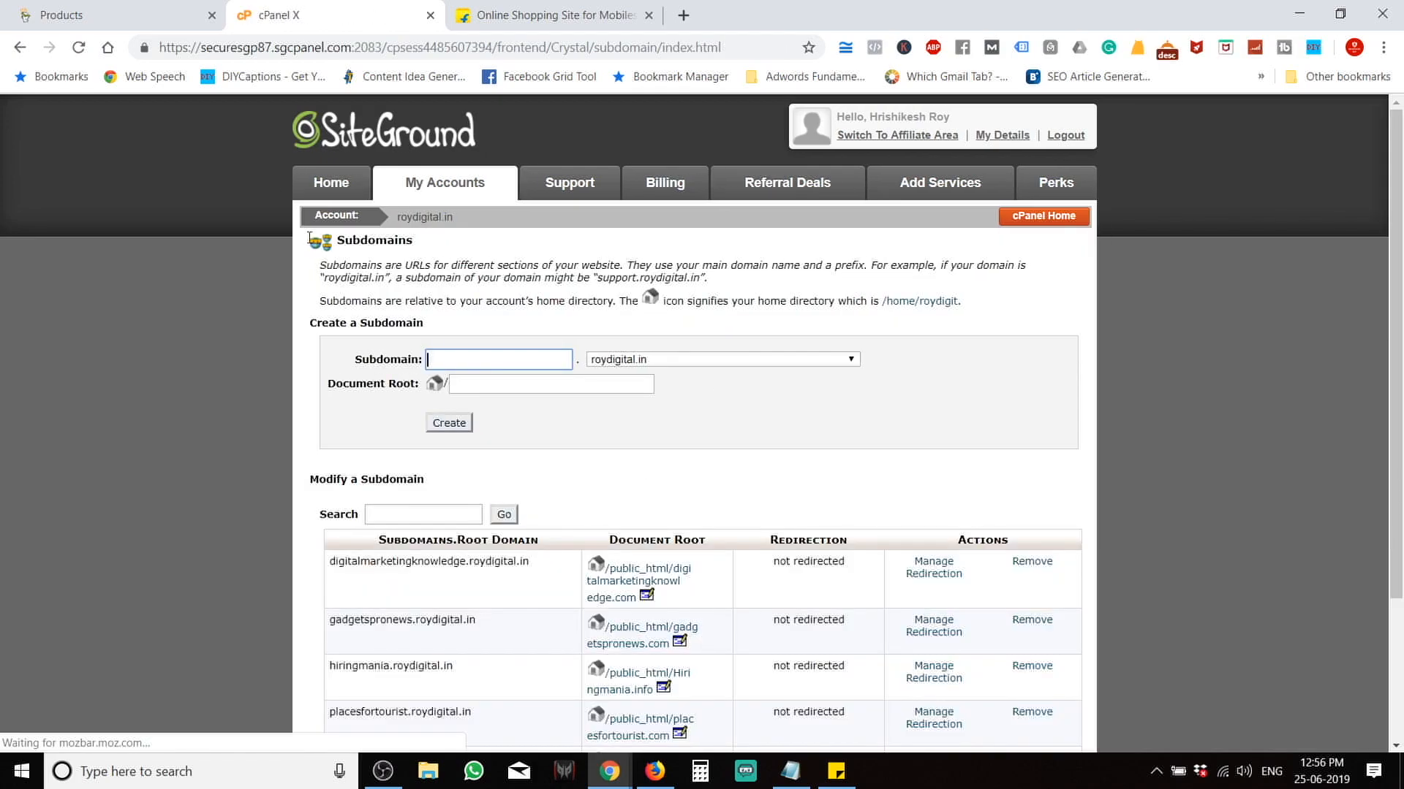
scroll(537, 267, "down", 3)
scroll(538, 266, "up", 3)
scroll(538, 269, "down", 3)
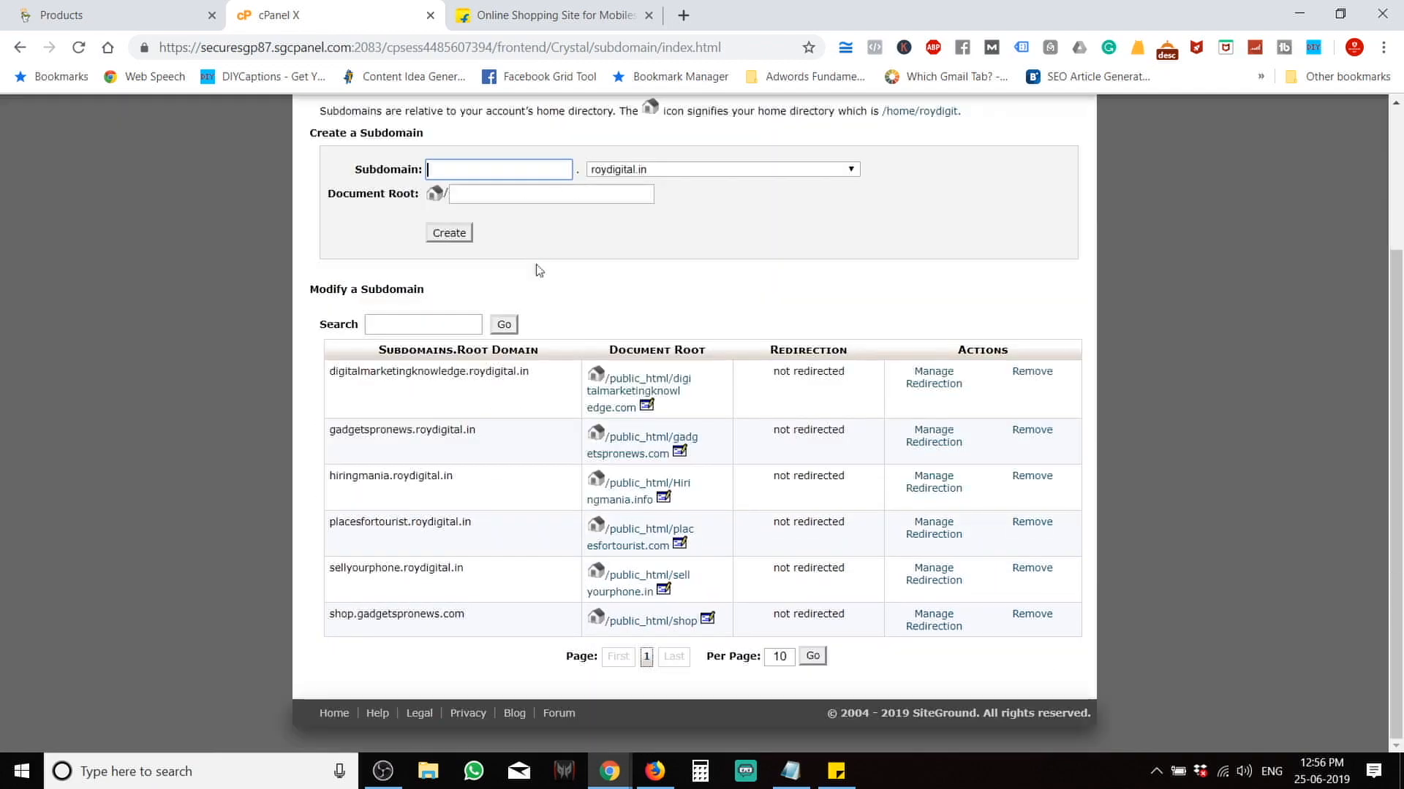
scroll(614, 672, "up", 3)
Go back to the hosting account overview and reopen the cPanel dashboard at its autoinstallers.
left_click(442, 192)
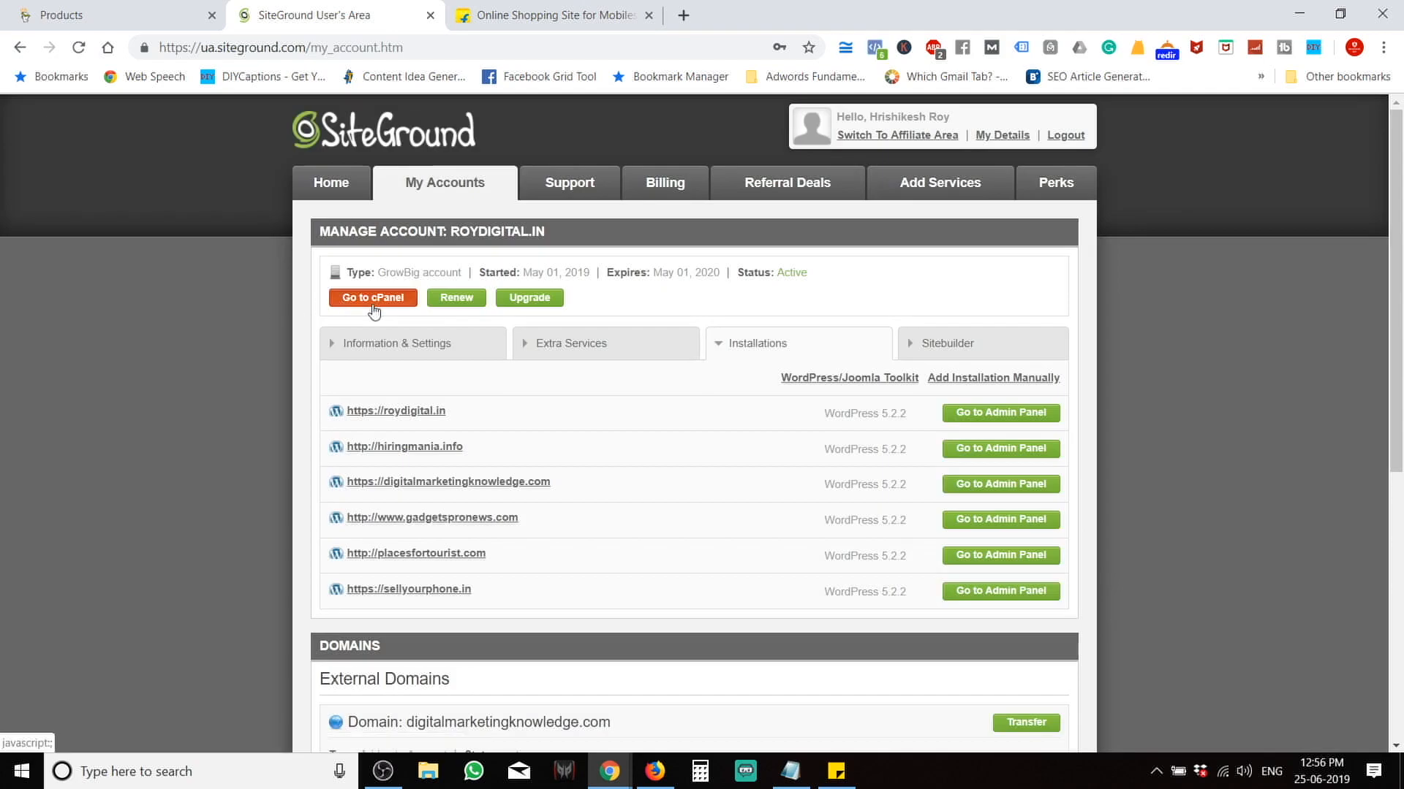
left_click(392, 297)
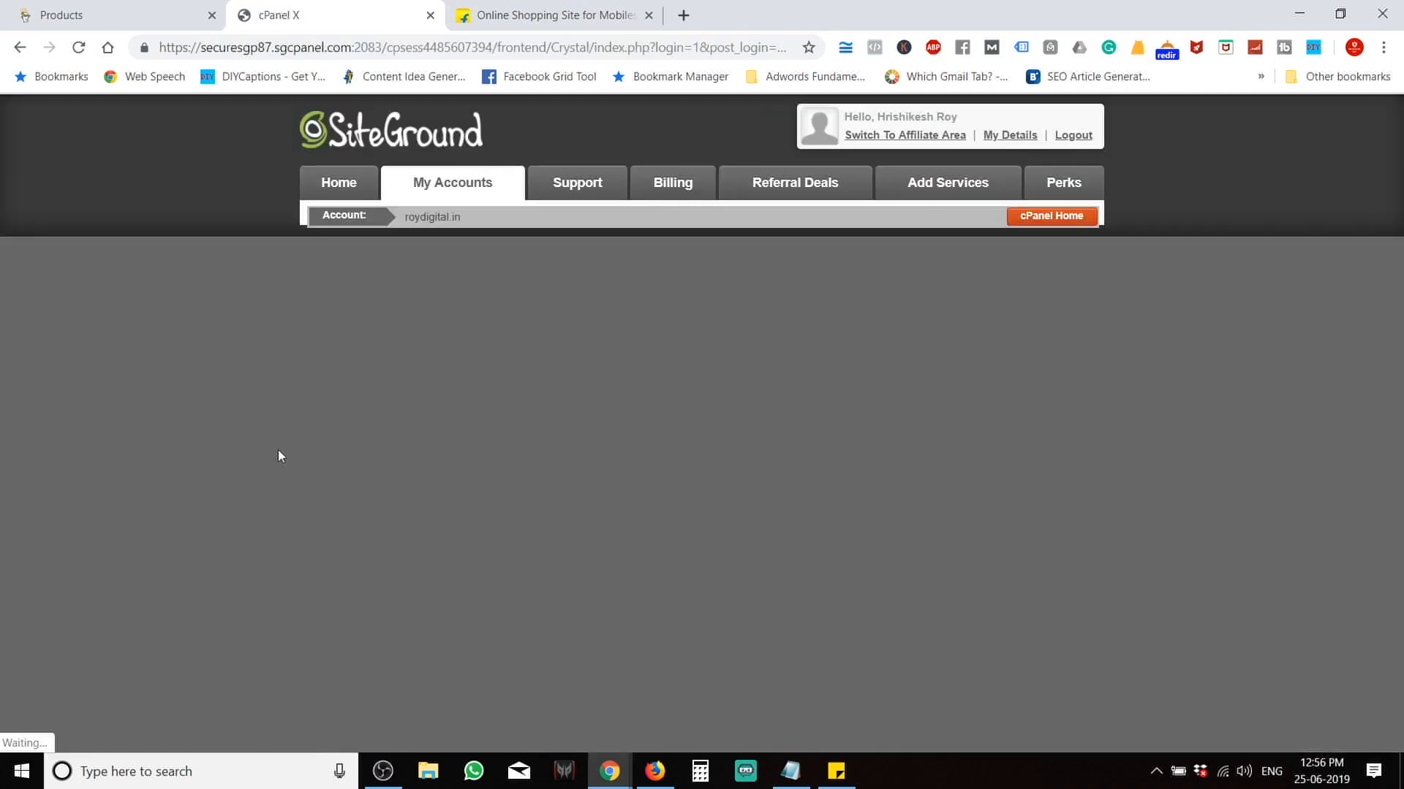
scroll(278, 450, "down", 1)
scroll(278, 450, "down", 4)
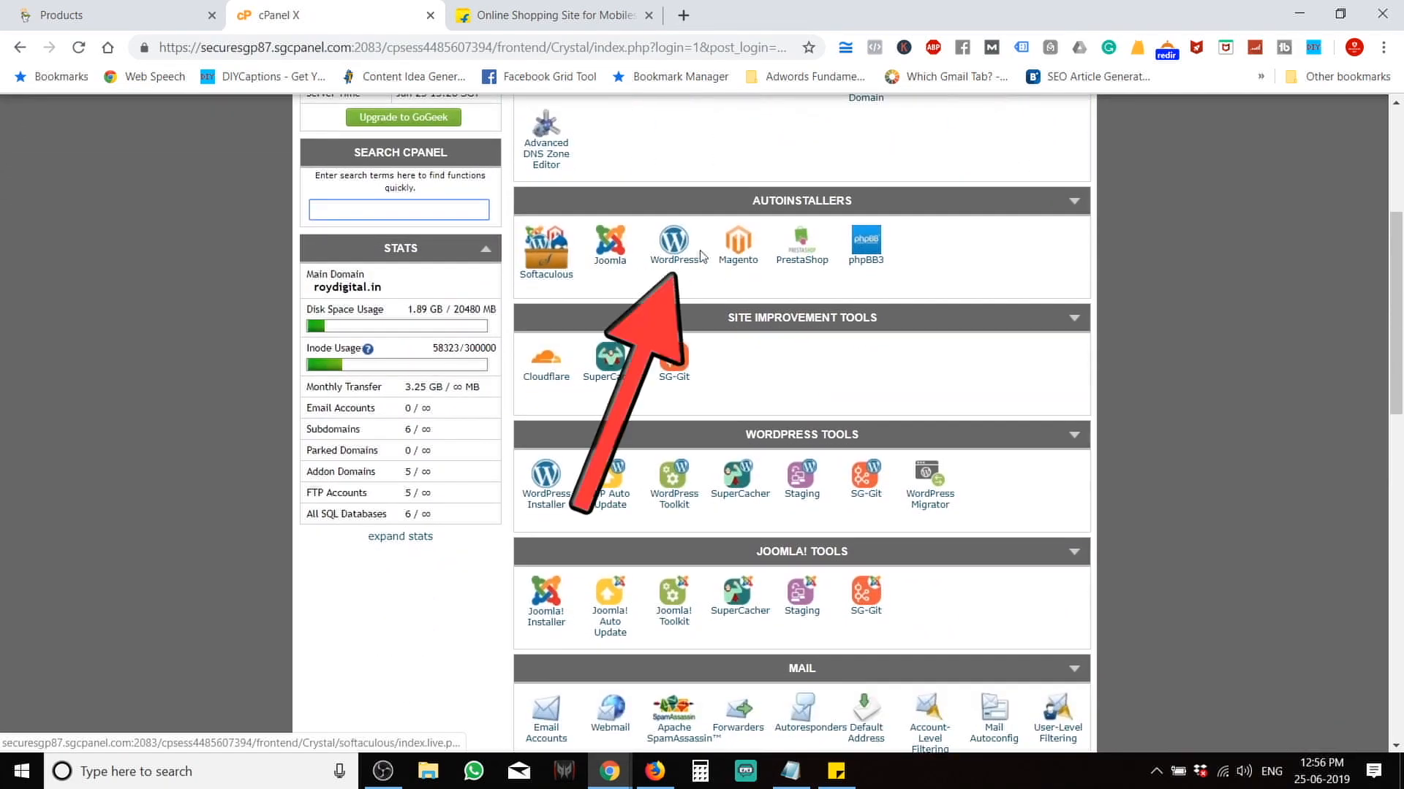
Open the Softaculous WordPress installation form.
left_click(684, 252)
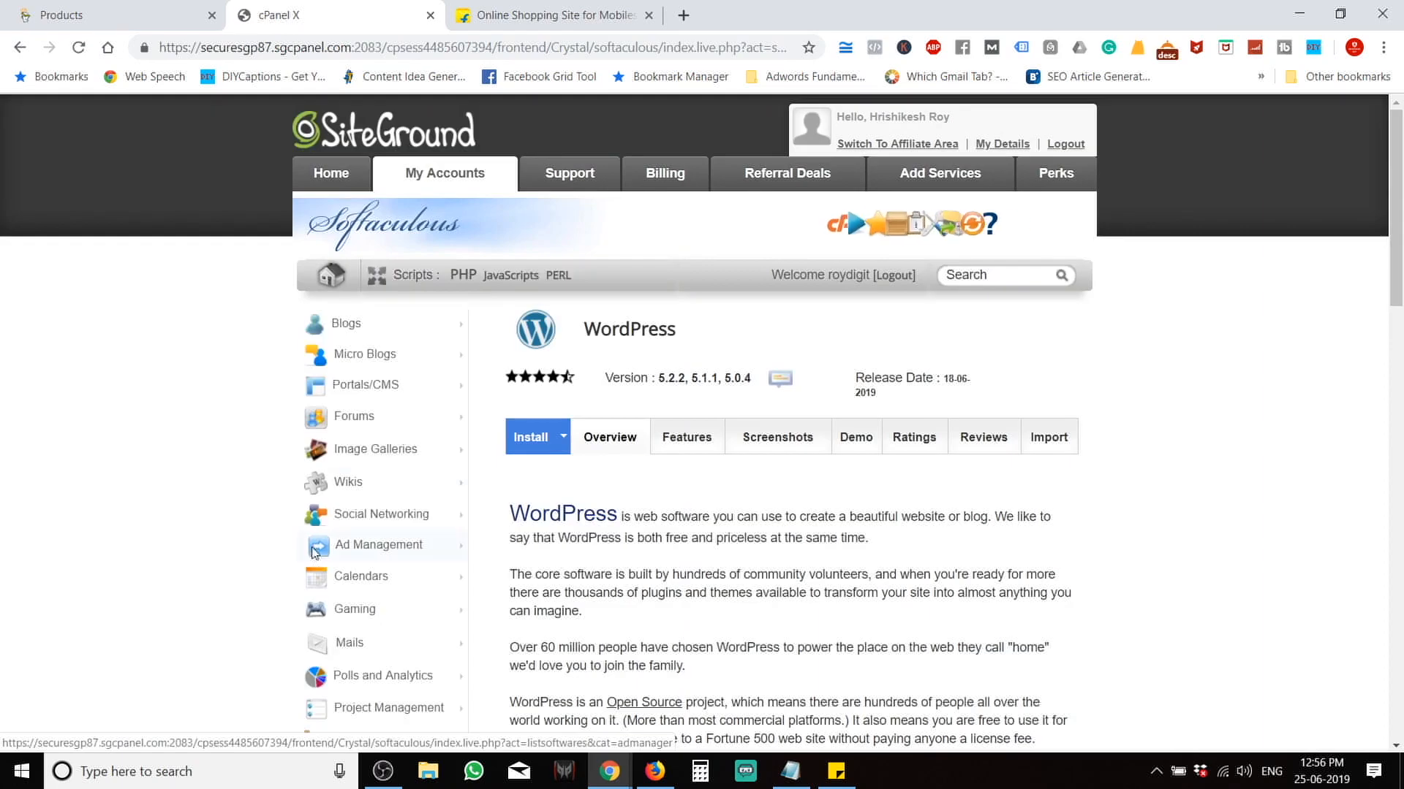
left_click(520, 450)
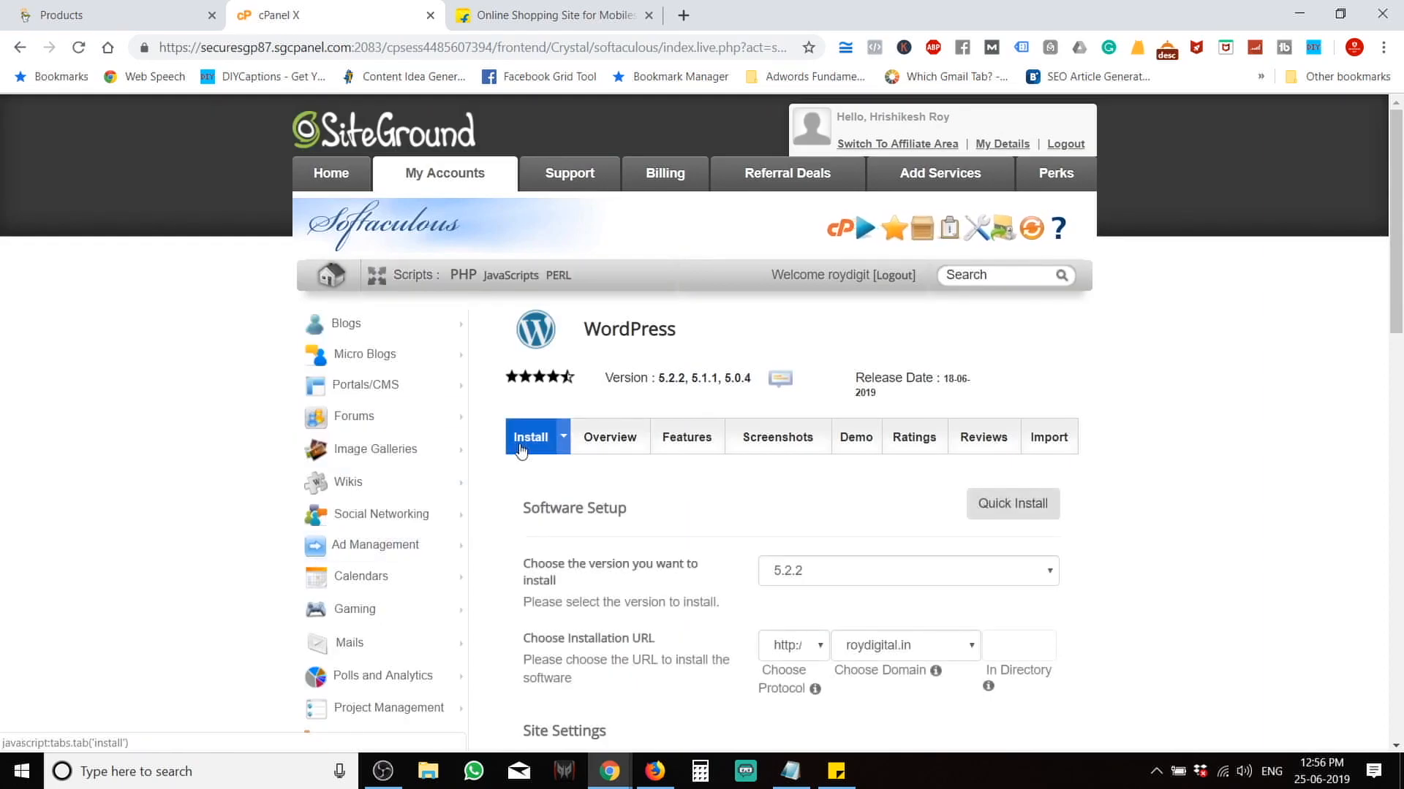
scroll(950, 388, "down", 4)
left_click(930, 394)
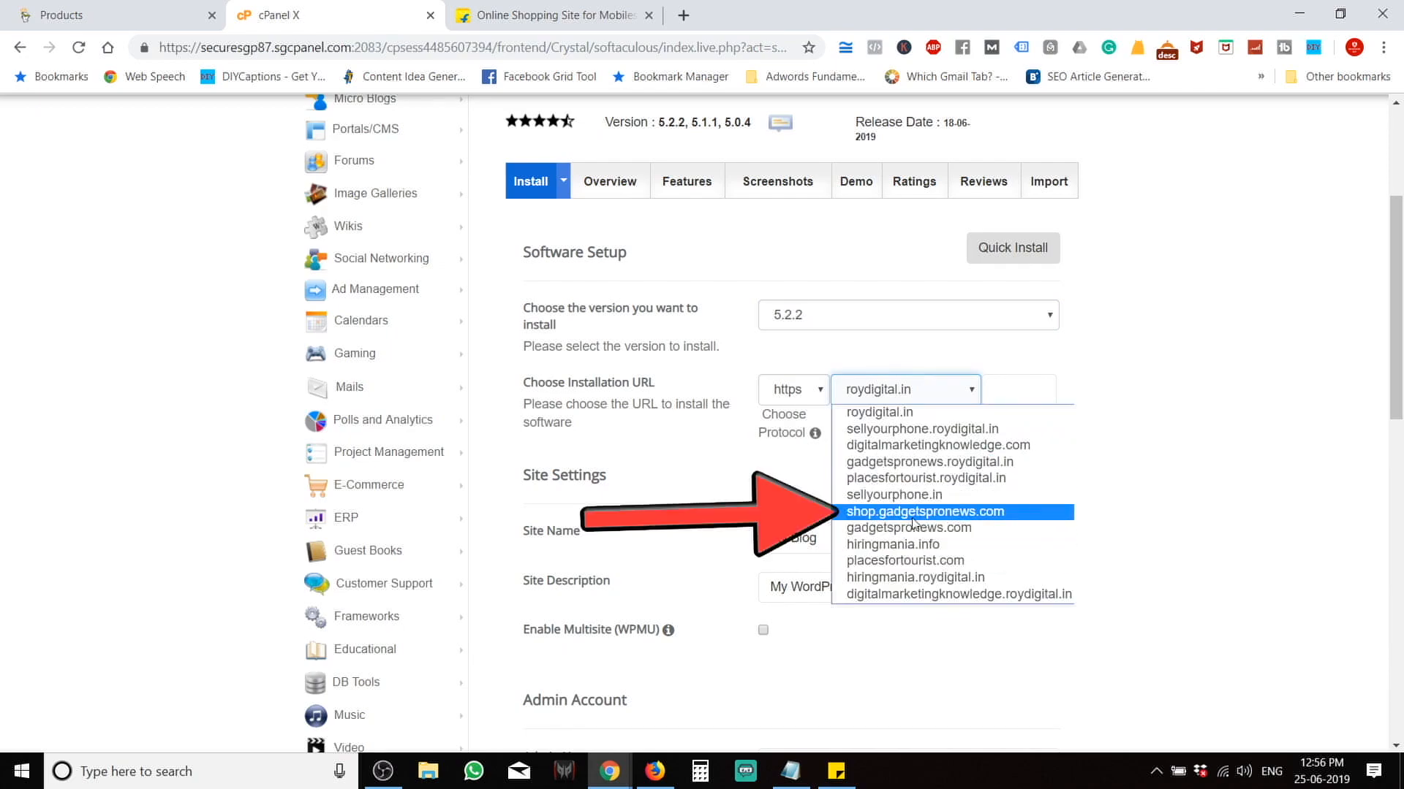
left_click(937, 515)
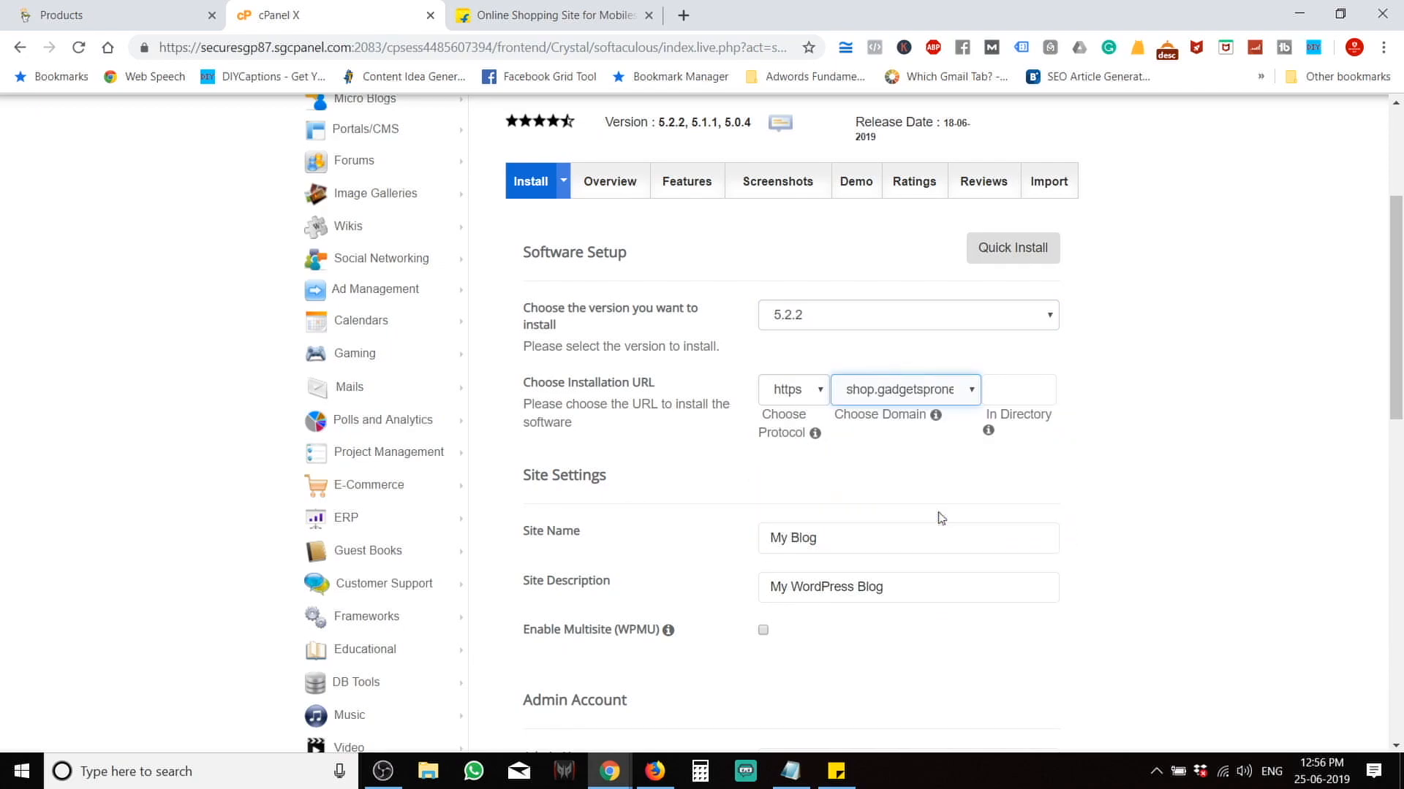
left_click(796, 395)
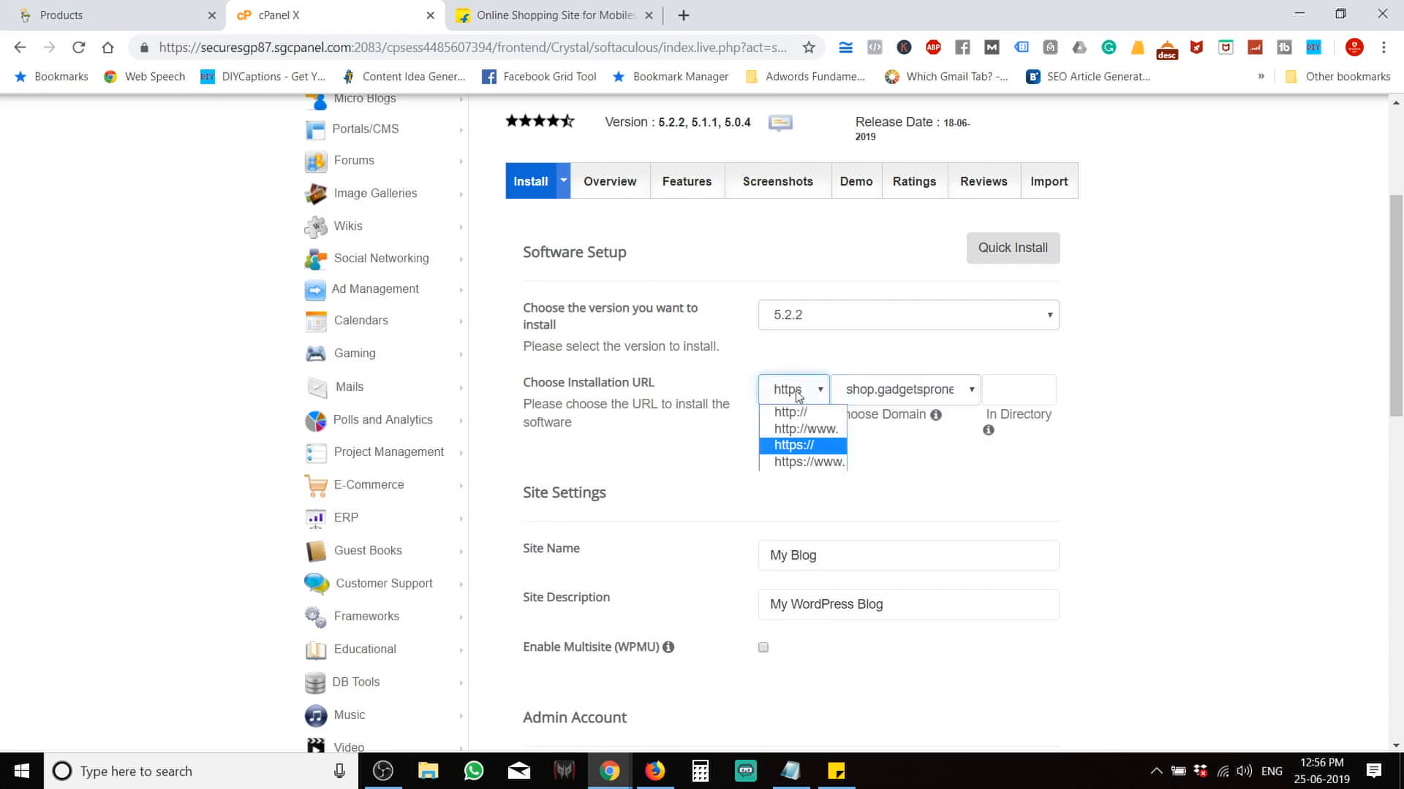
left_click(803, 412)
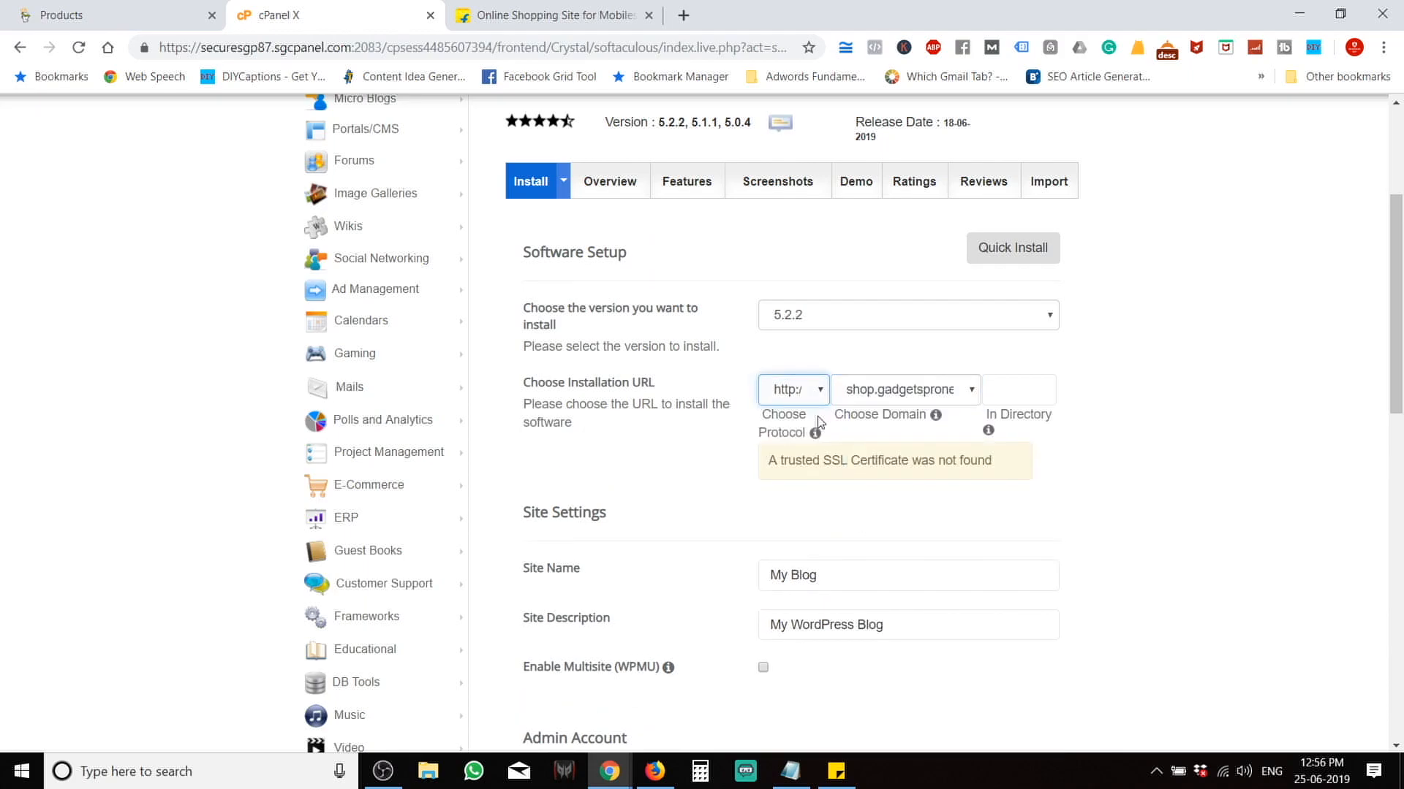
left_click(1150, 535)
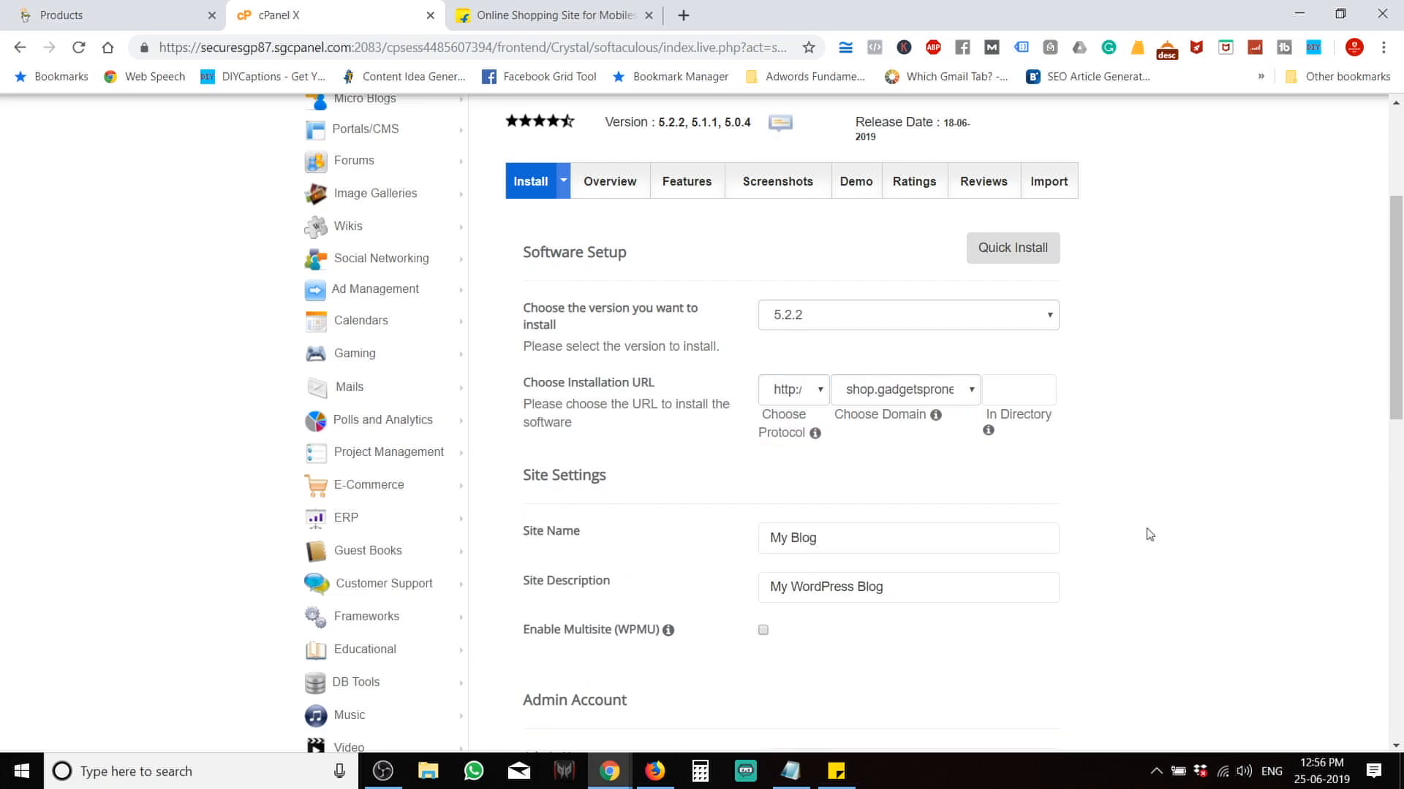
scroll(1150, 535, "down", 4)
Set the site name to 'Gadgets Shop' and the description to 'Buy it now'.
left_click(741, 278)
left_click_drag(848, 286, 513, 257)
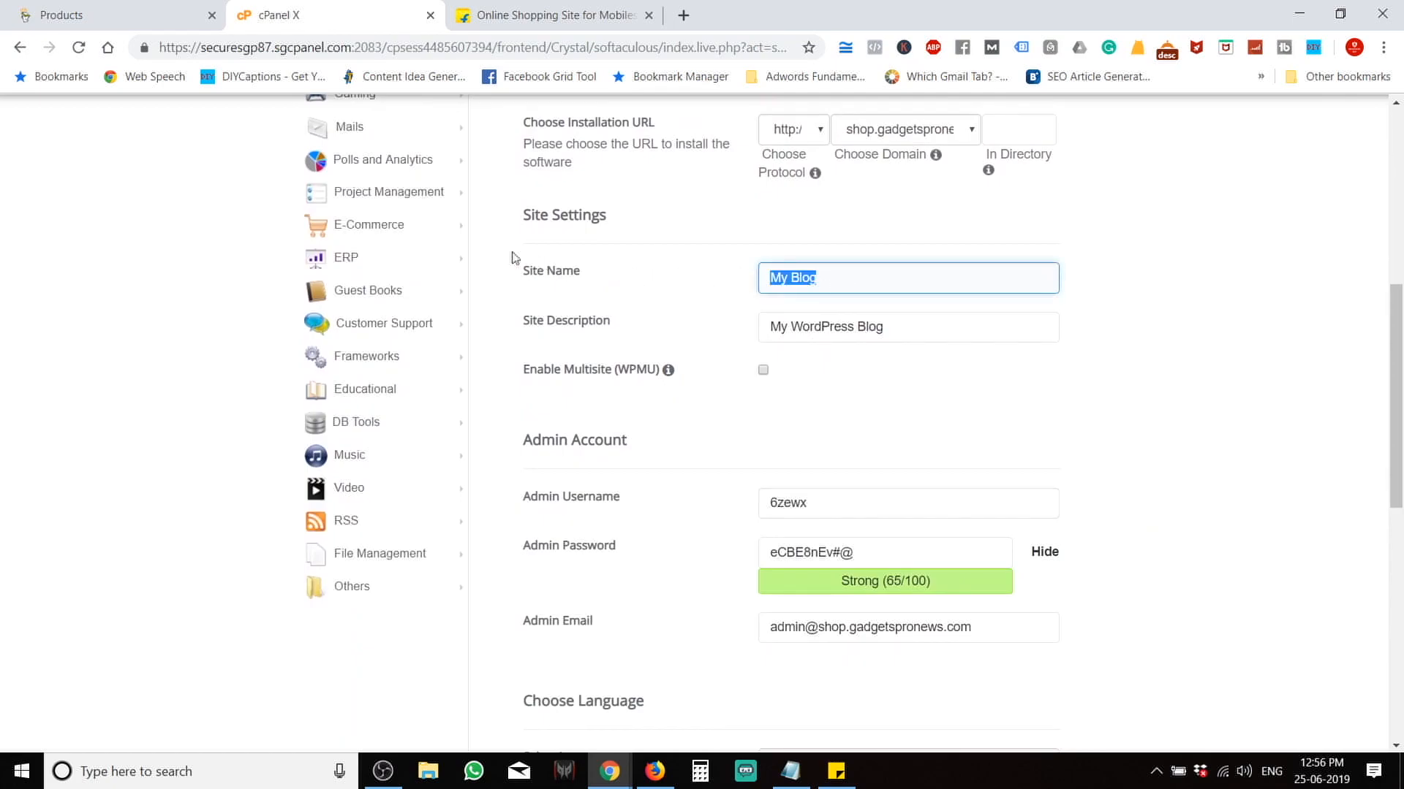
type("Gadgets Shop")
key("Tab")
type("Buy it now")
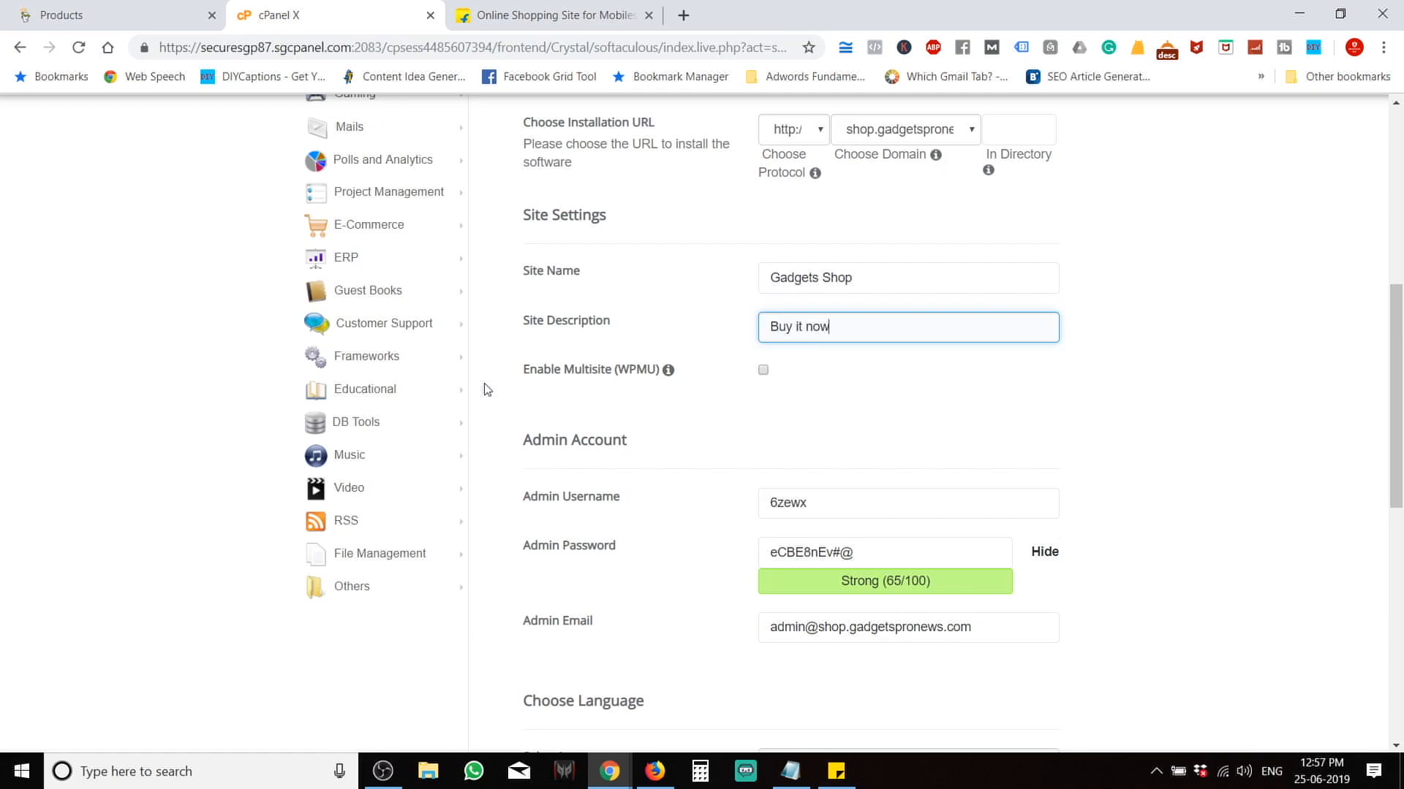
scroll(875, 529, "down", 3)
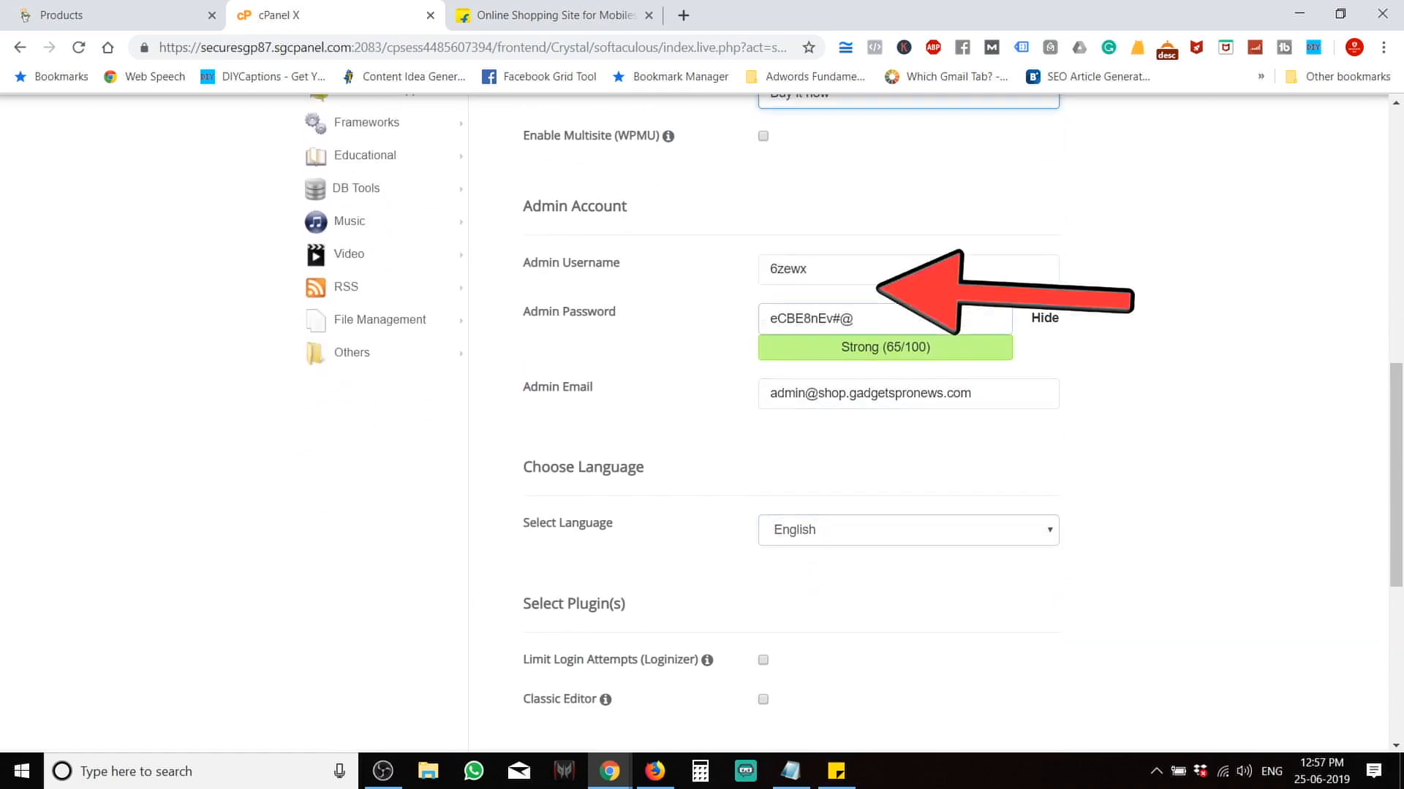
Replace the admin username, password and email with the new admin credentials.
left_click(1043, 318)
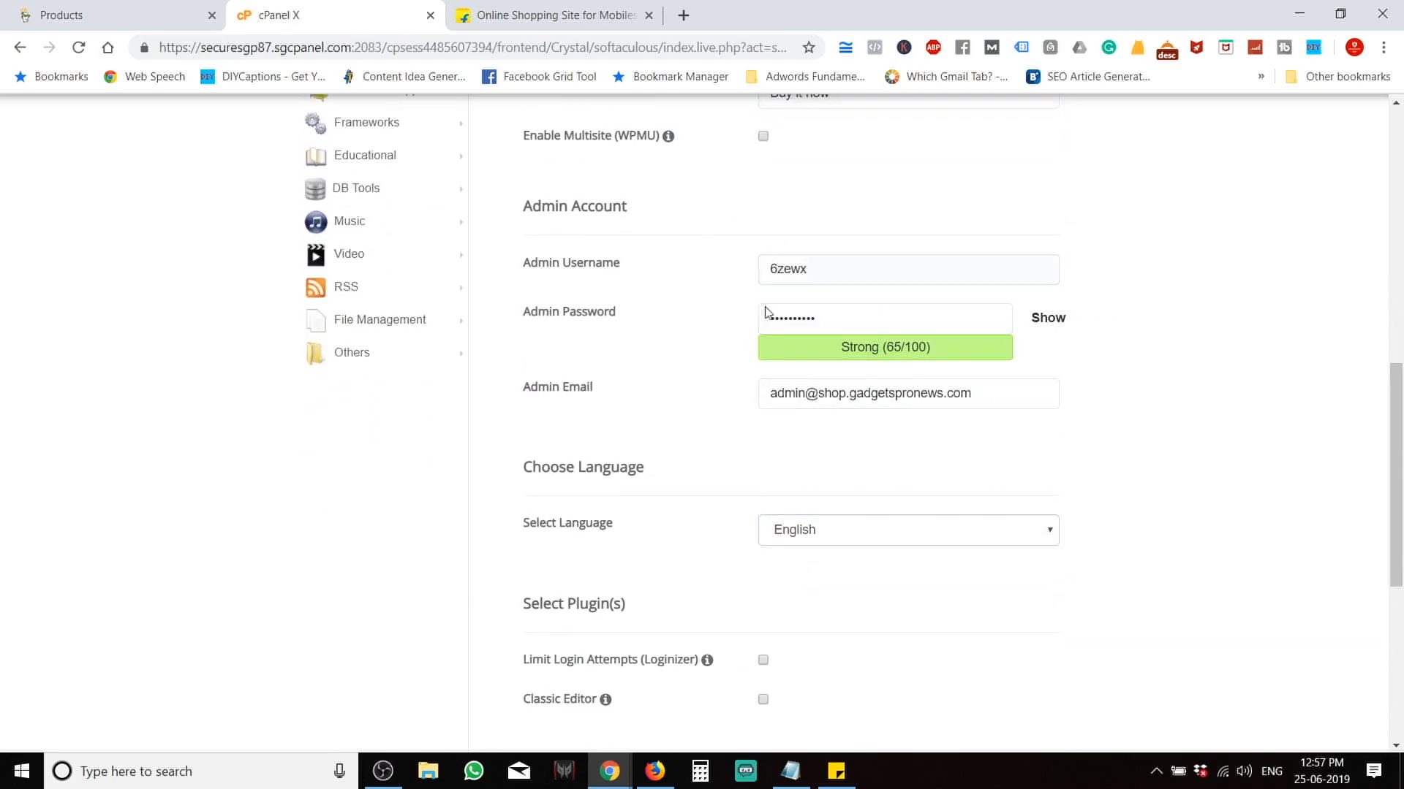
double_click(827, 274)
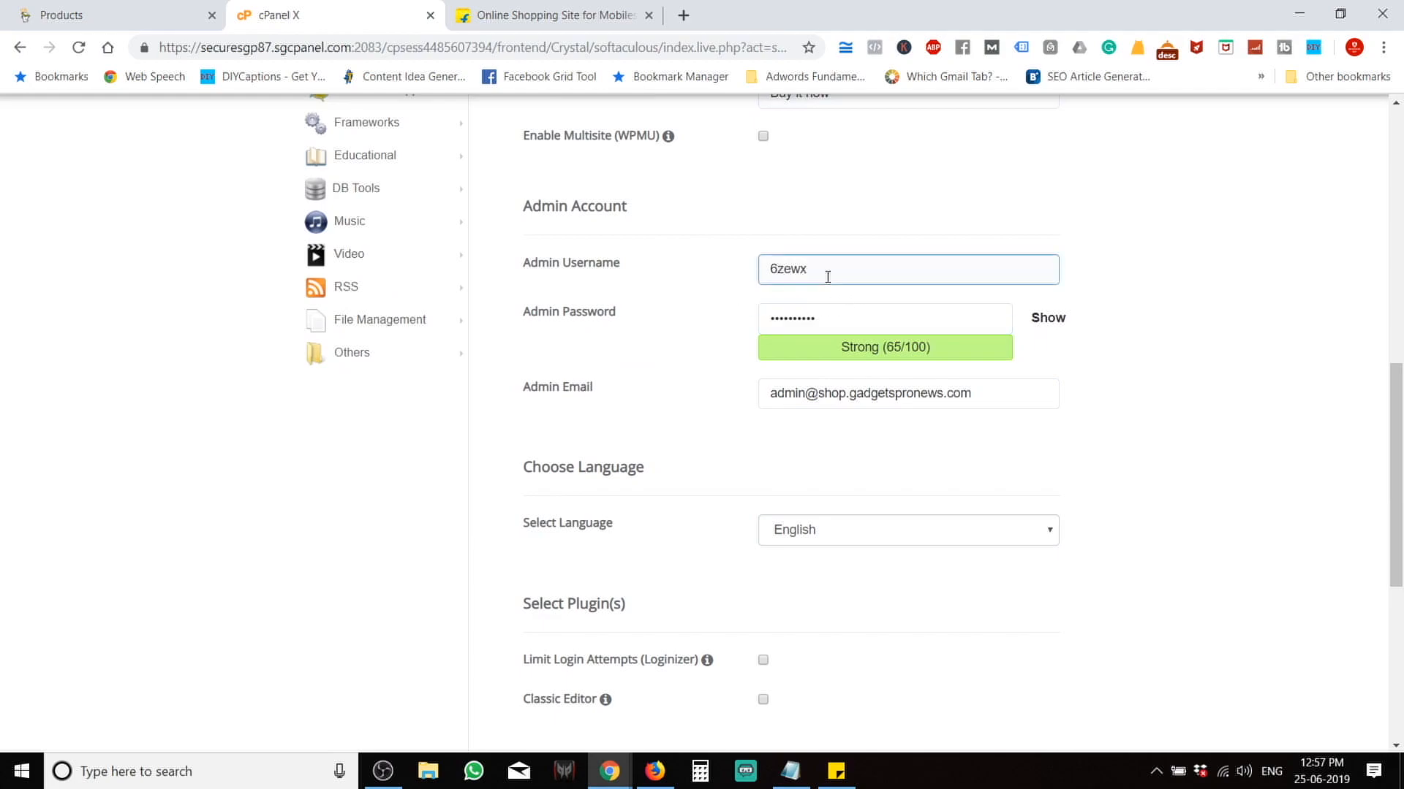
type("roydigital")
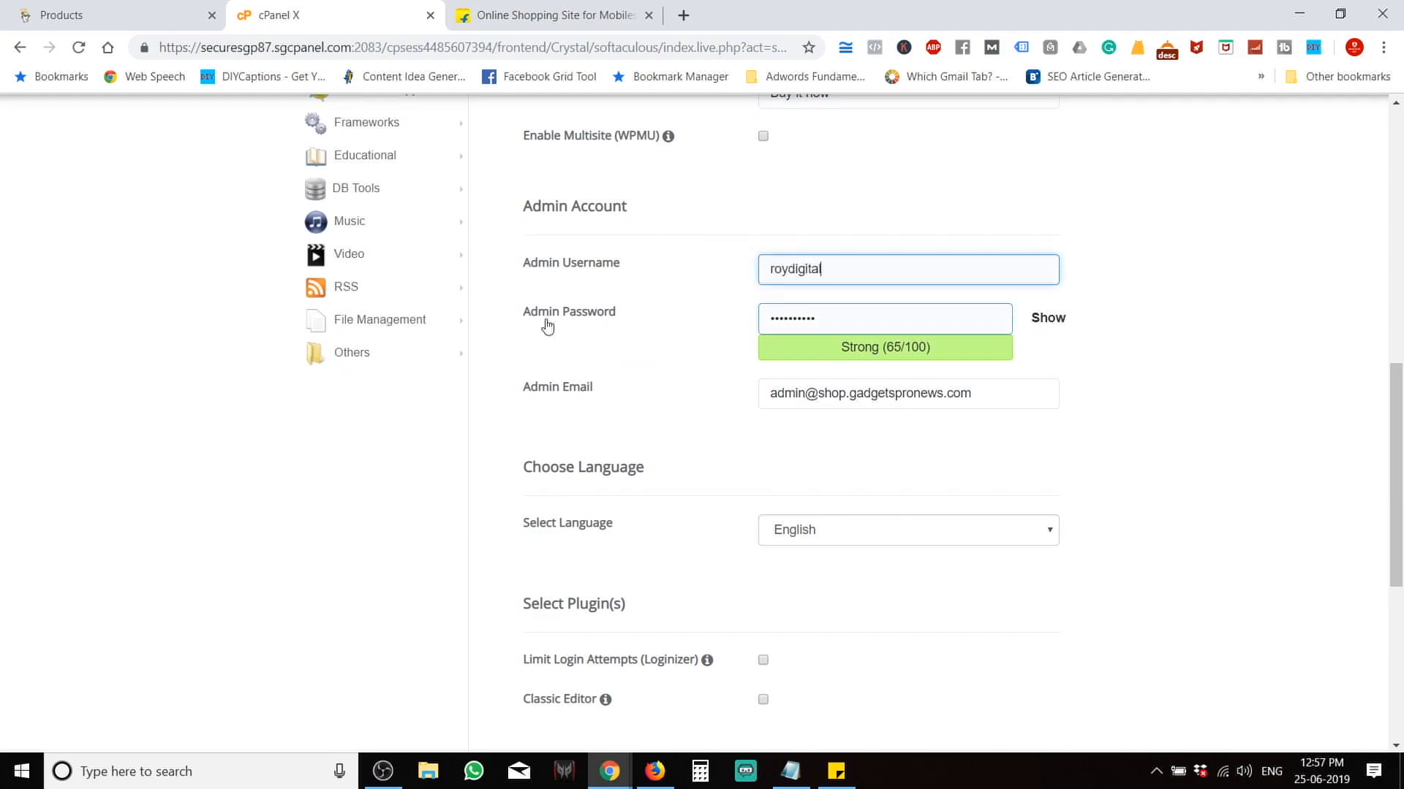
key("Tab")
type("••••••••")
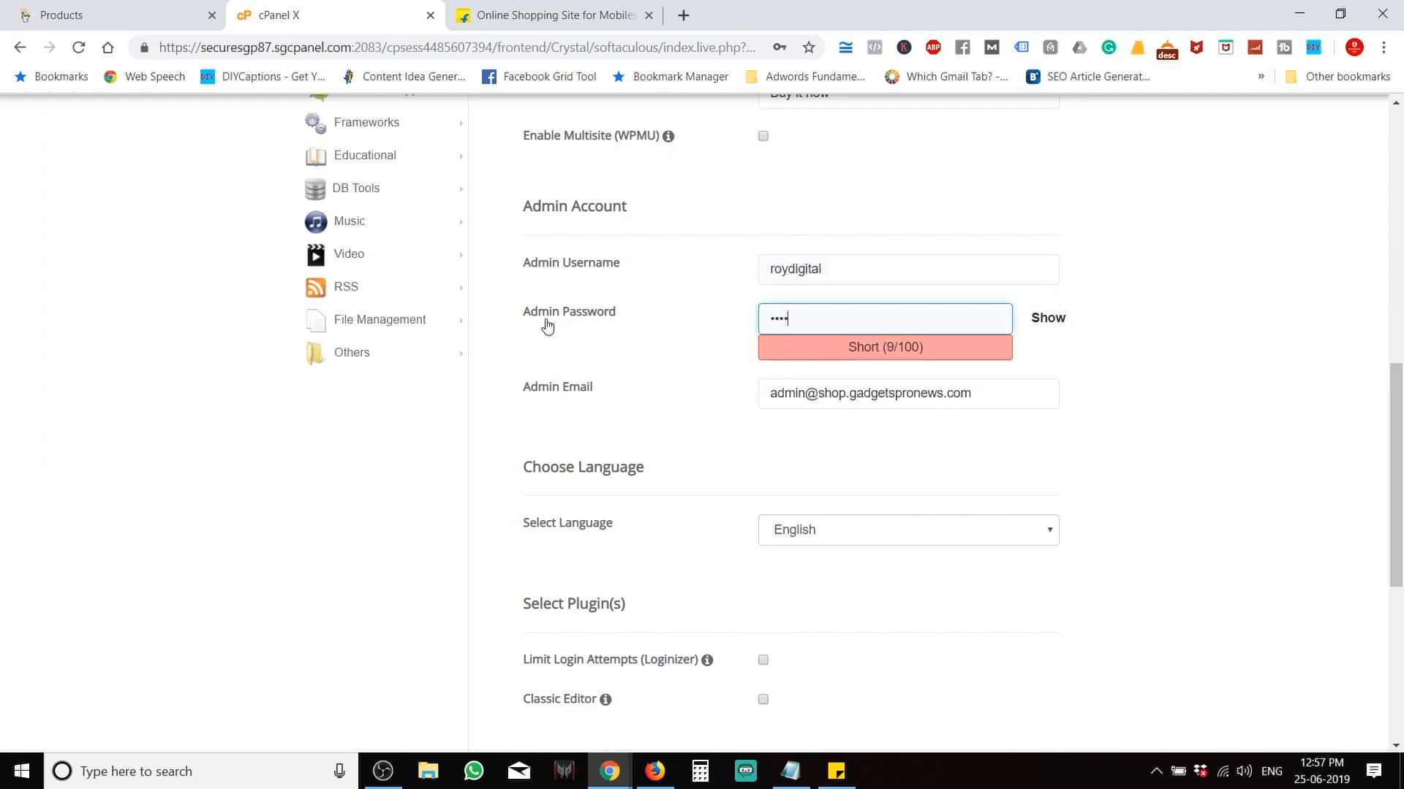
type("••")
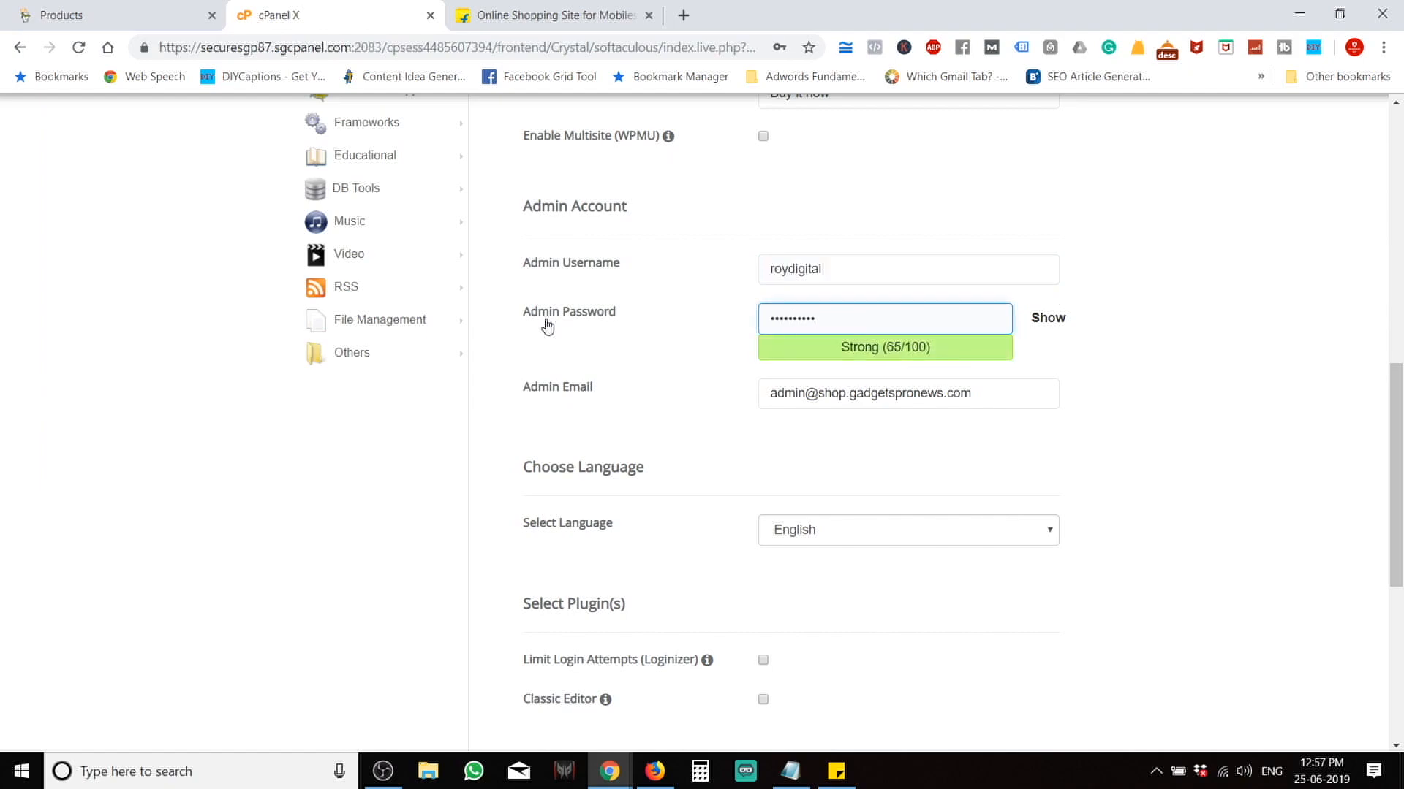
left_click_drag(997, 404, 557, 421)
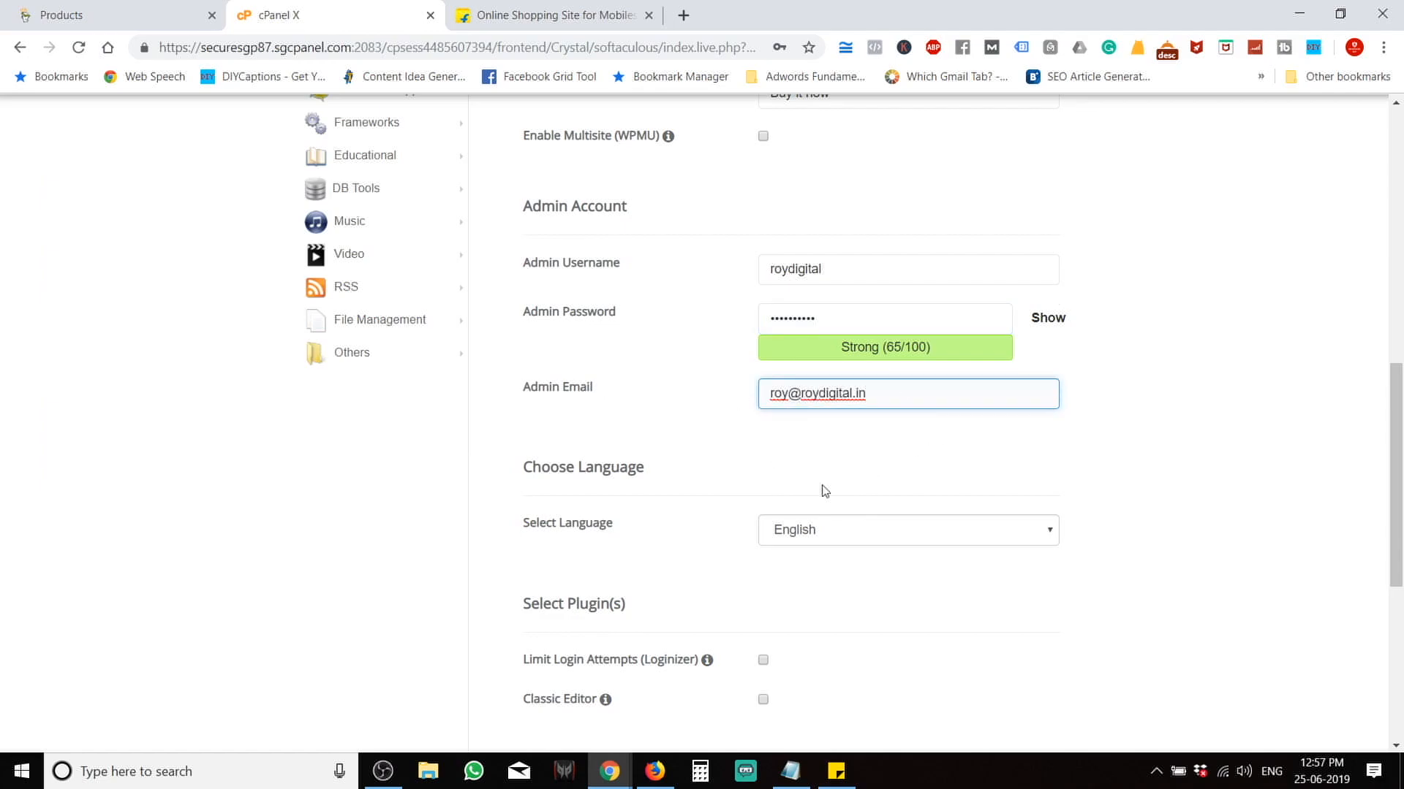
Enable the Limit Login Attempts (Loginizer) plugin and review the remaining options.
scroll(824, 491, "down", 4)
left_click(765, 392)
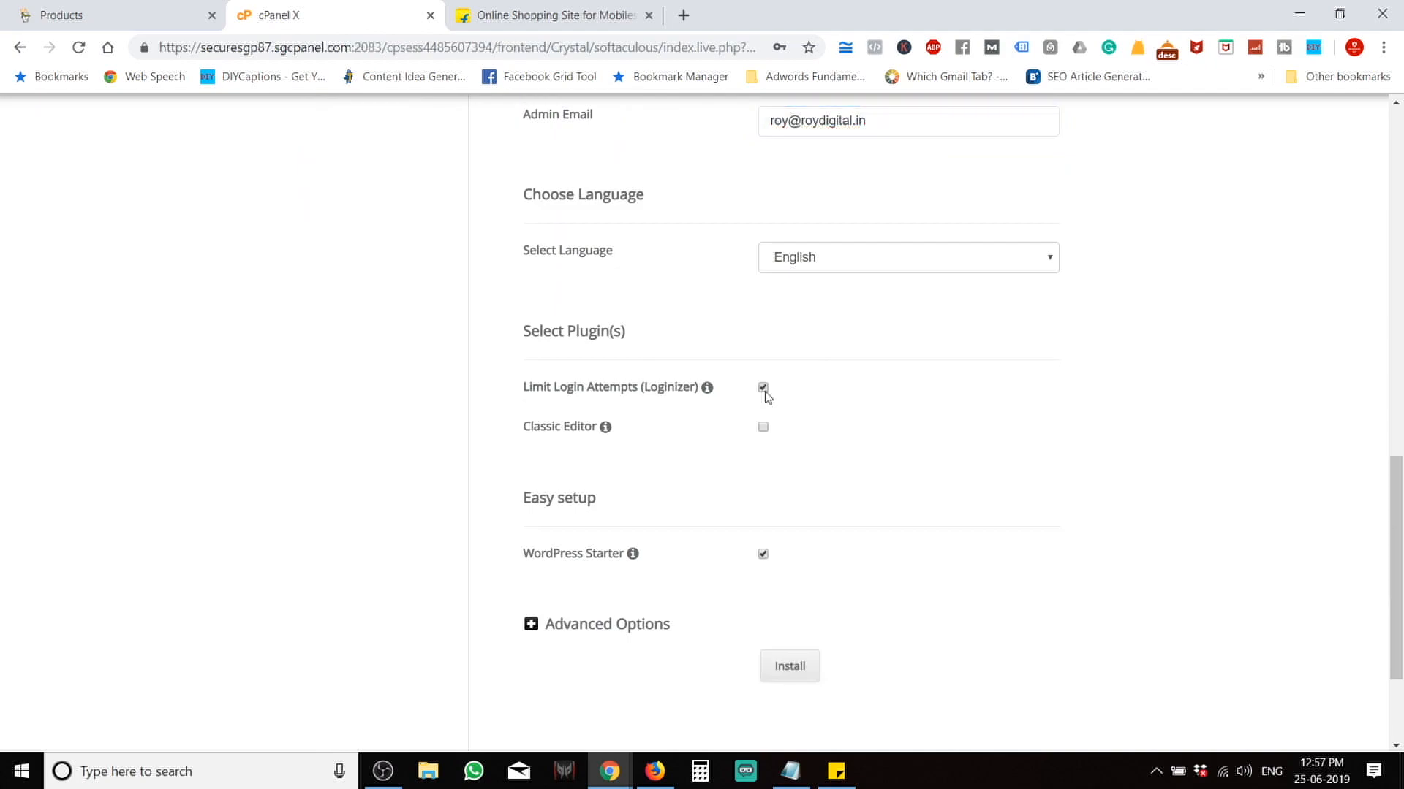
scroll(839, 495, "down", 2)
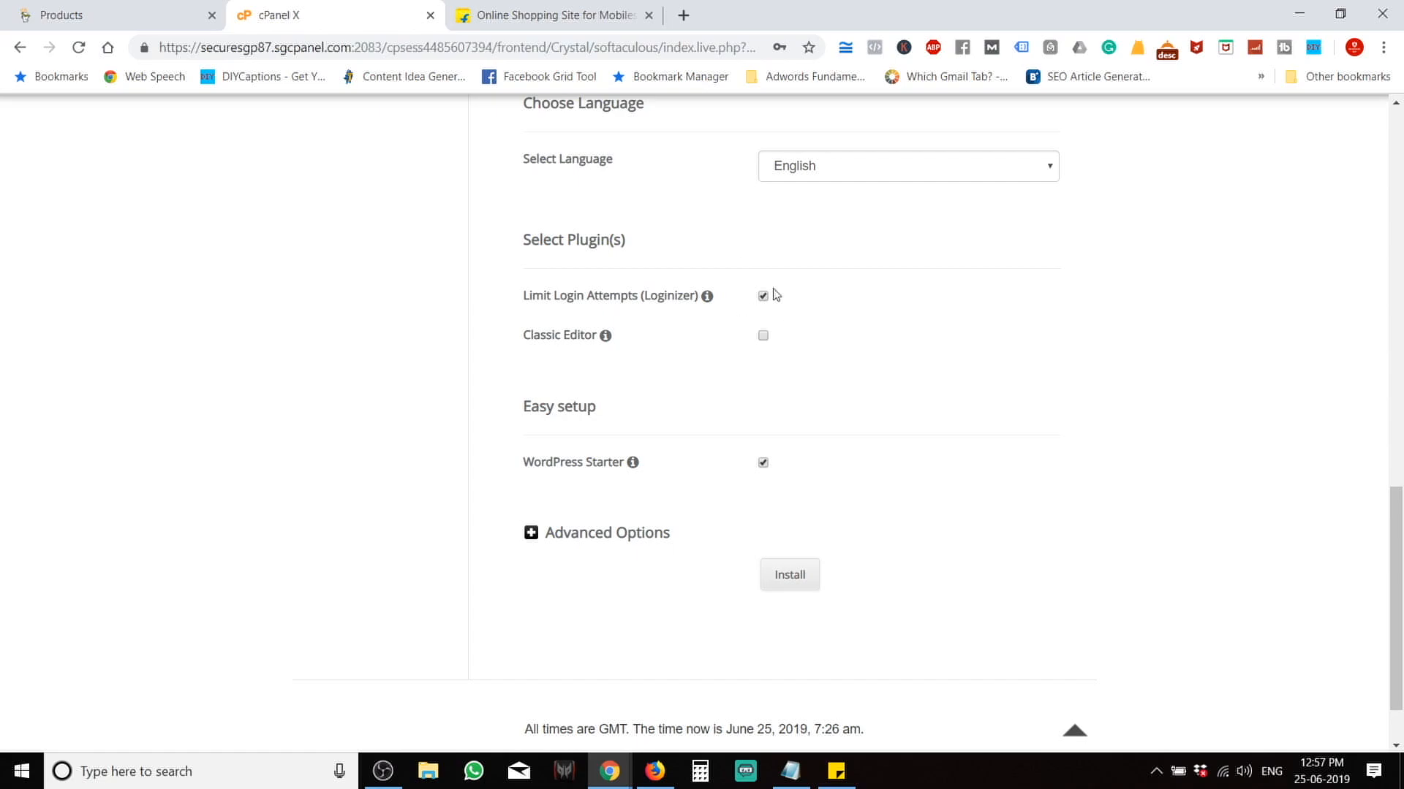
scroll(1009, 413, "down", 1)
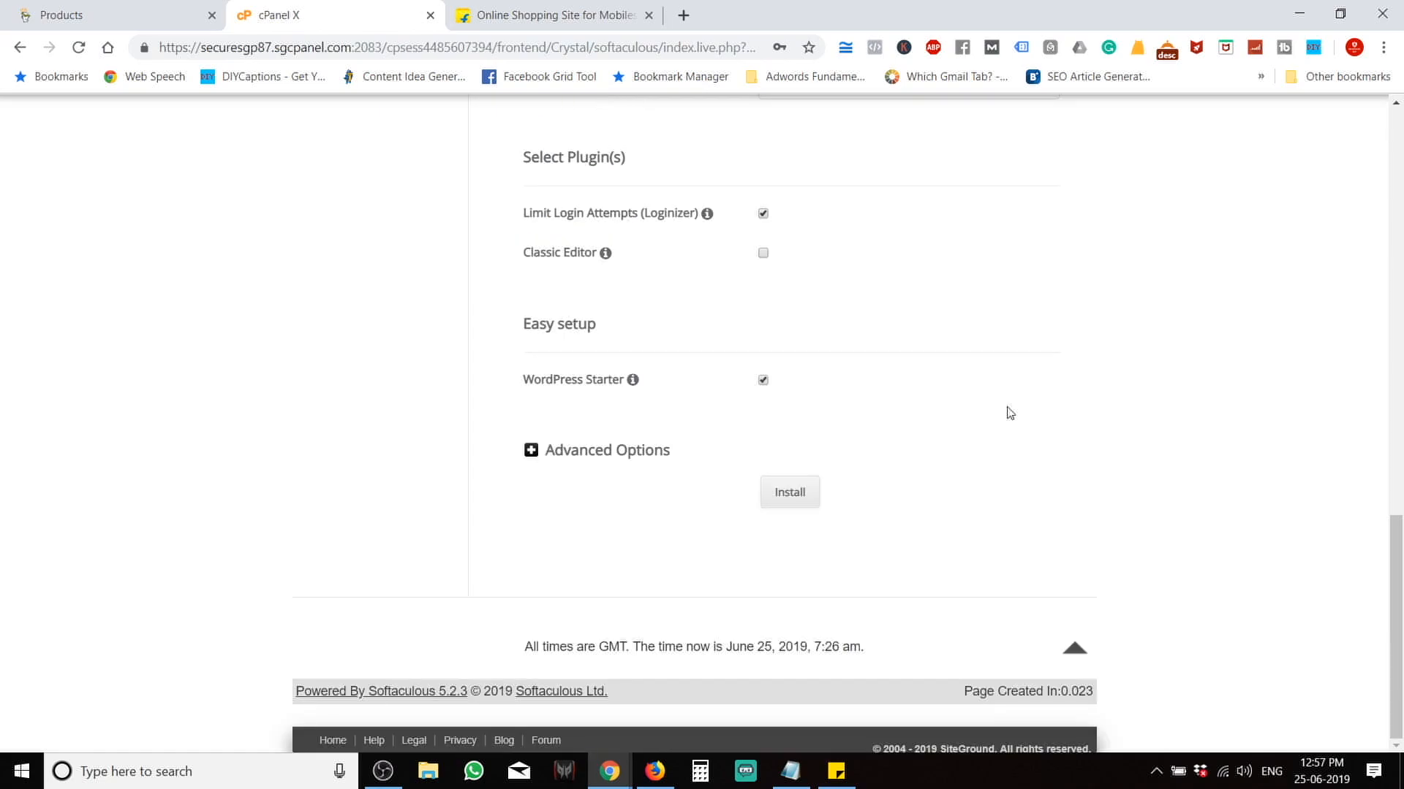
Launch the WordPress installation and follow it to the success message with the admin URL.
left_click(803, 503)
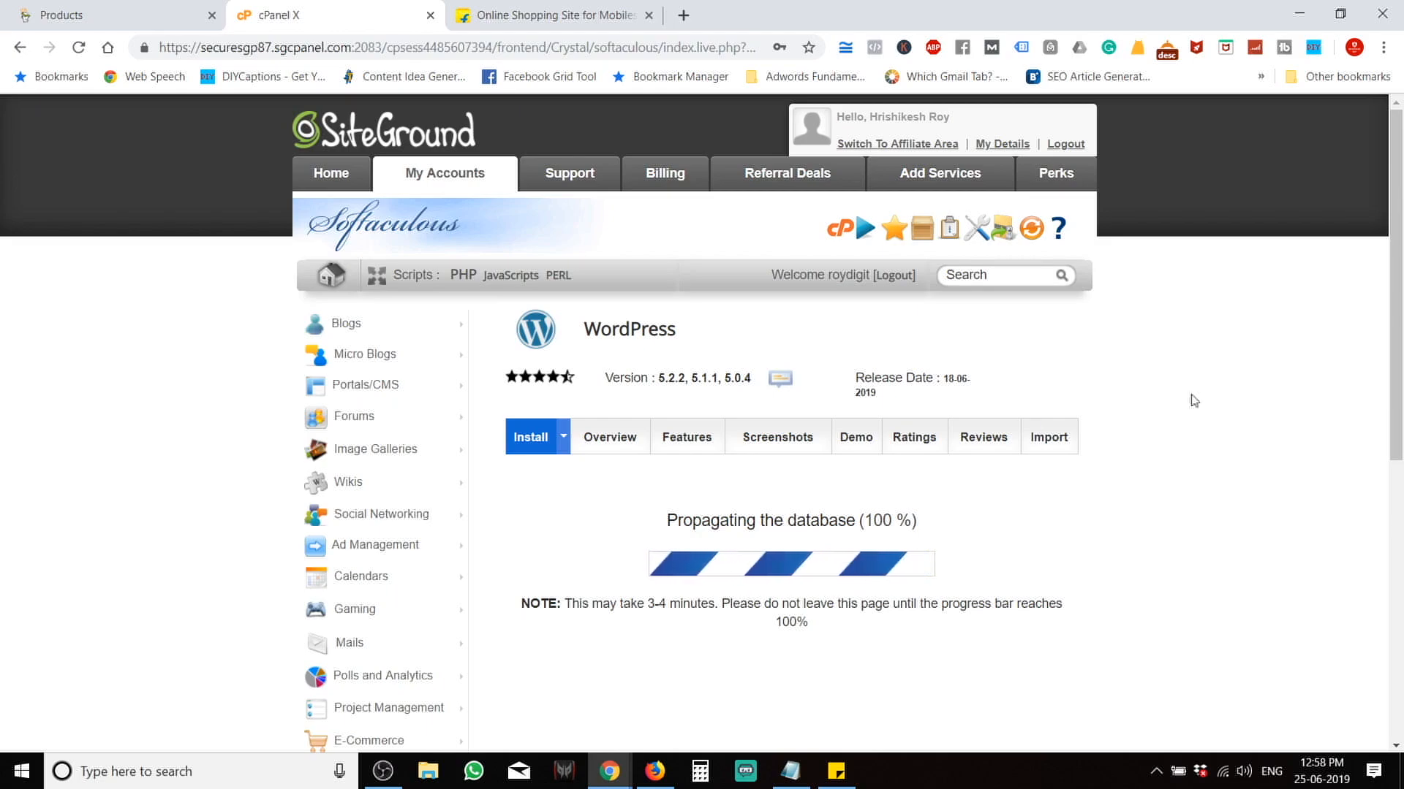
scroll(1194, 400, "down", 2)
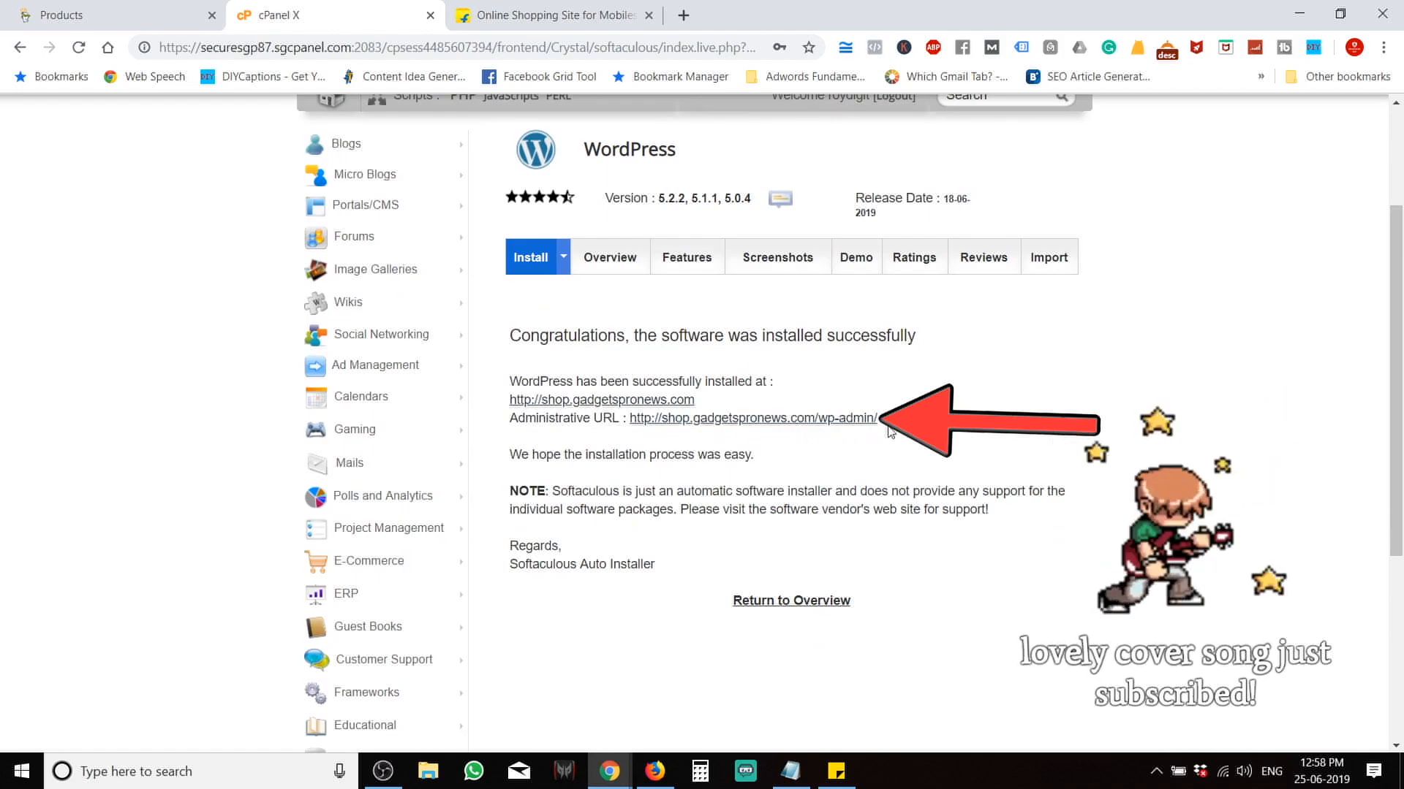
Open the new site's admin URL and exit the WordPress Starter wizard to reach the dashboard.
left_click(815, 421)
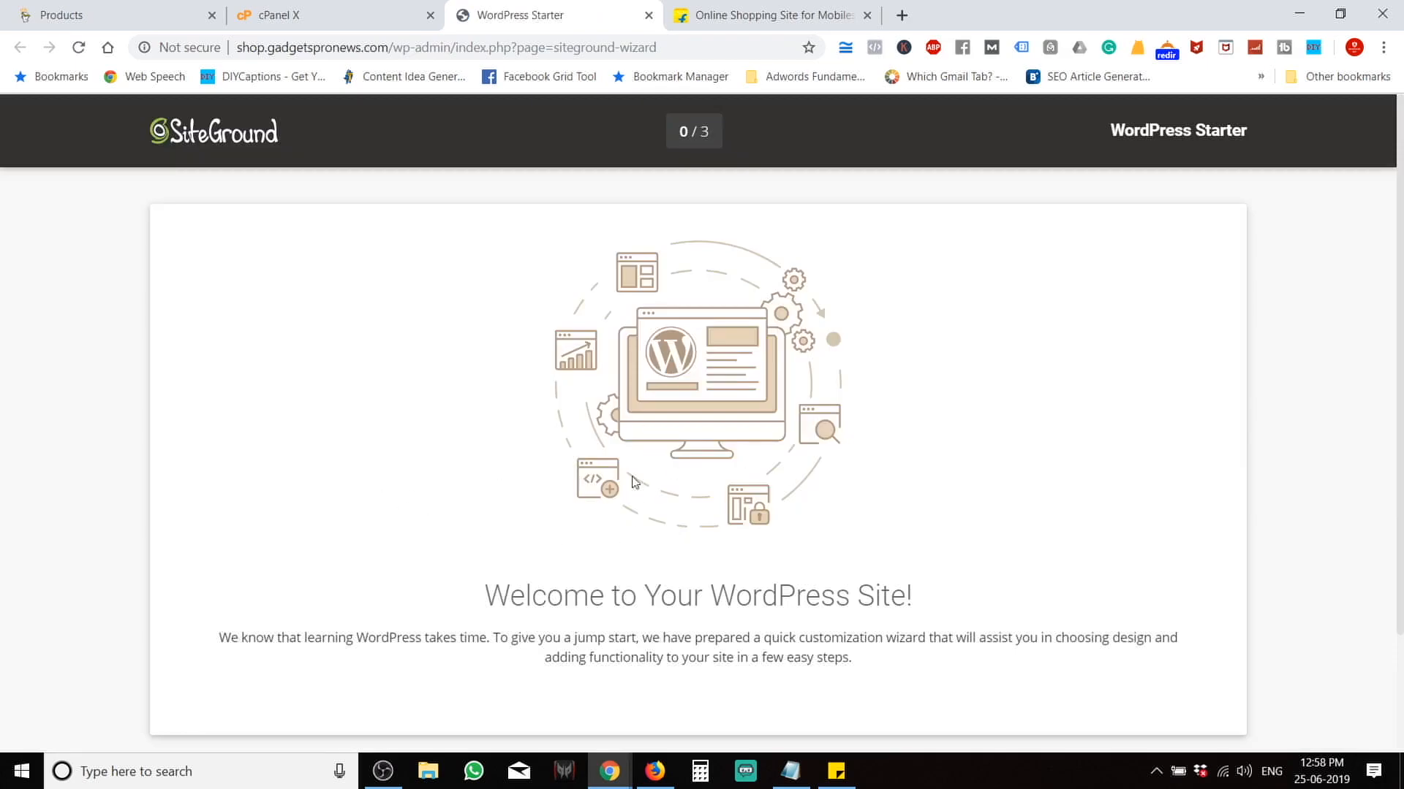
scroll(626, 491, "down", 2)
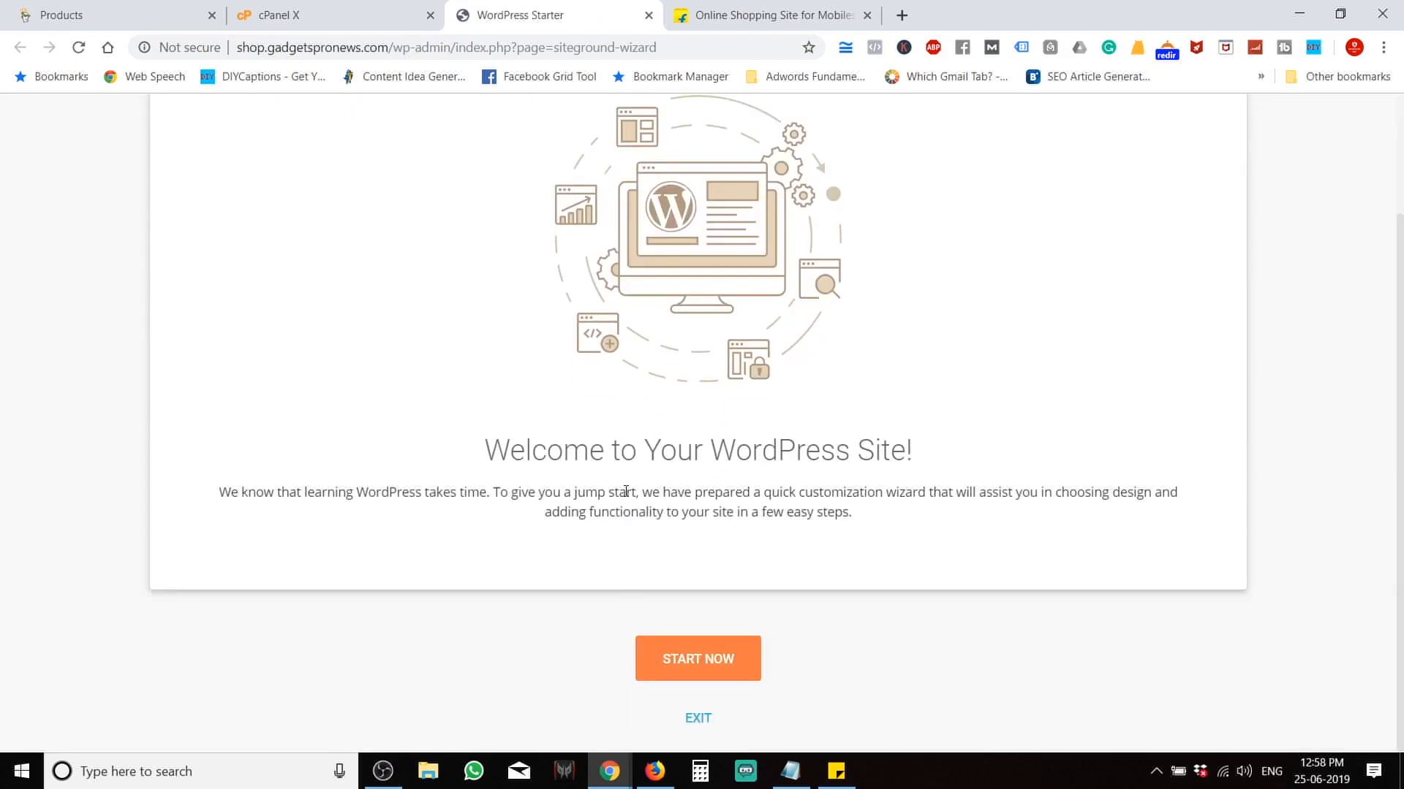
scroll(626, 491, "up", 2)
scroll(627, 495, "down", 2)
left_click(698, 720)
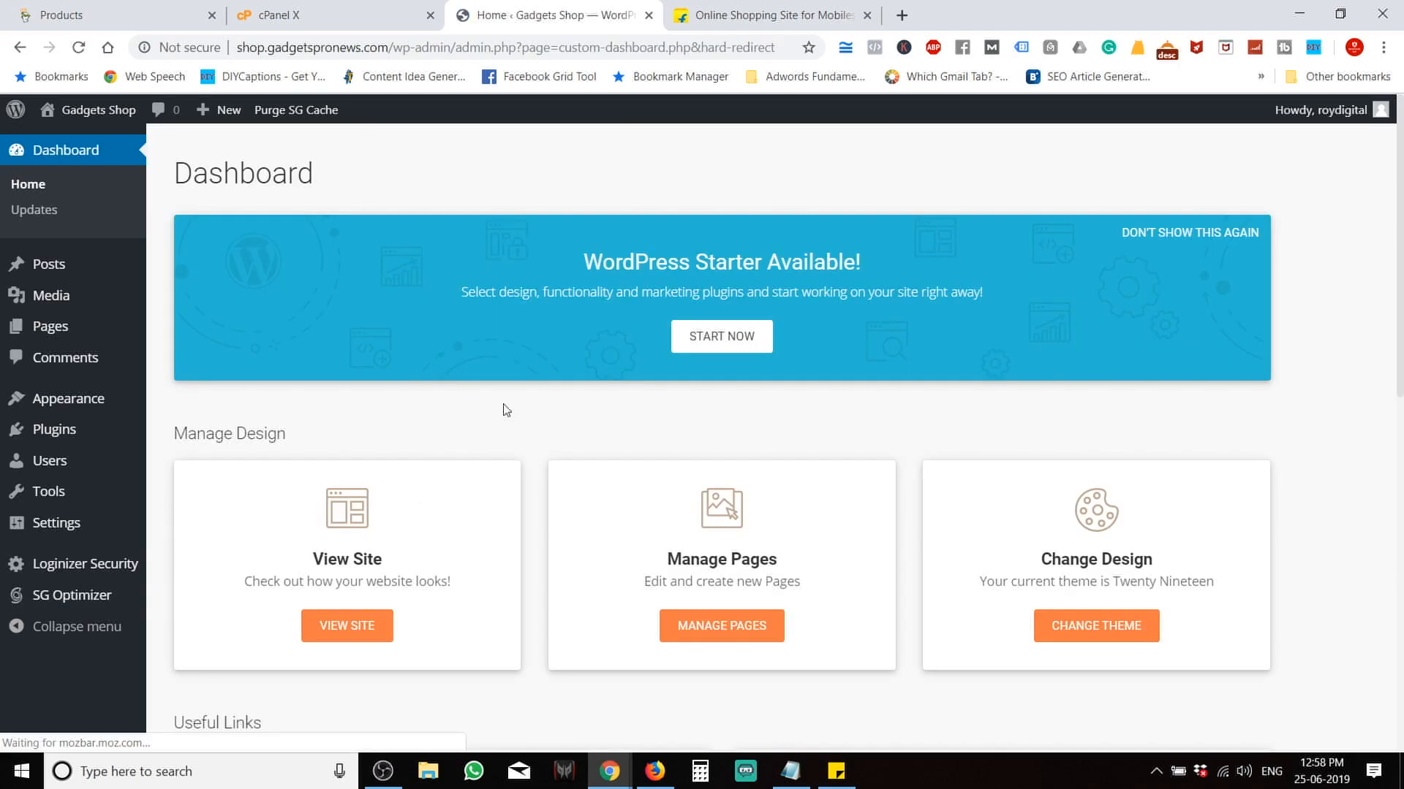
scroll(502, 407, "down", 10)
scroll(503, 409, "up", 10)
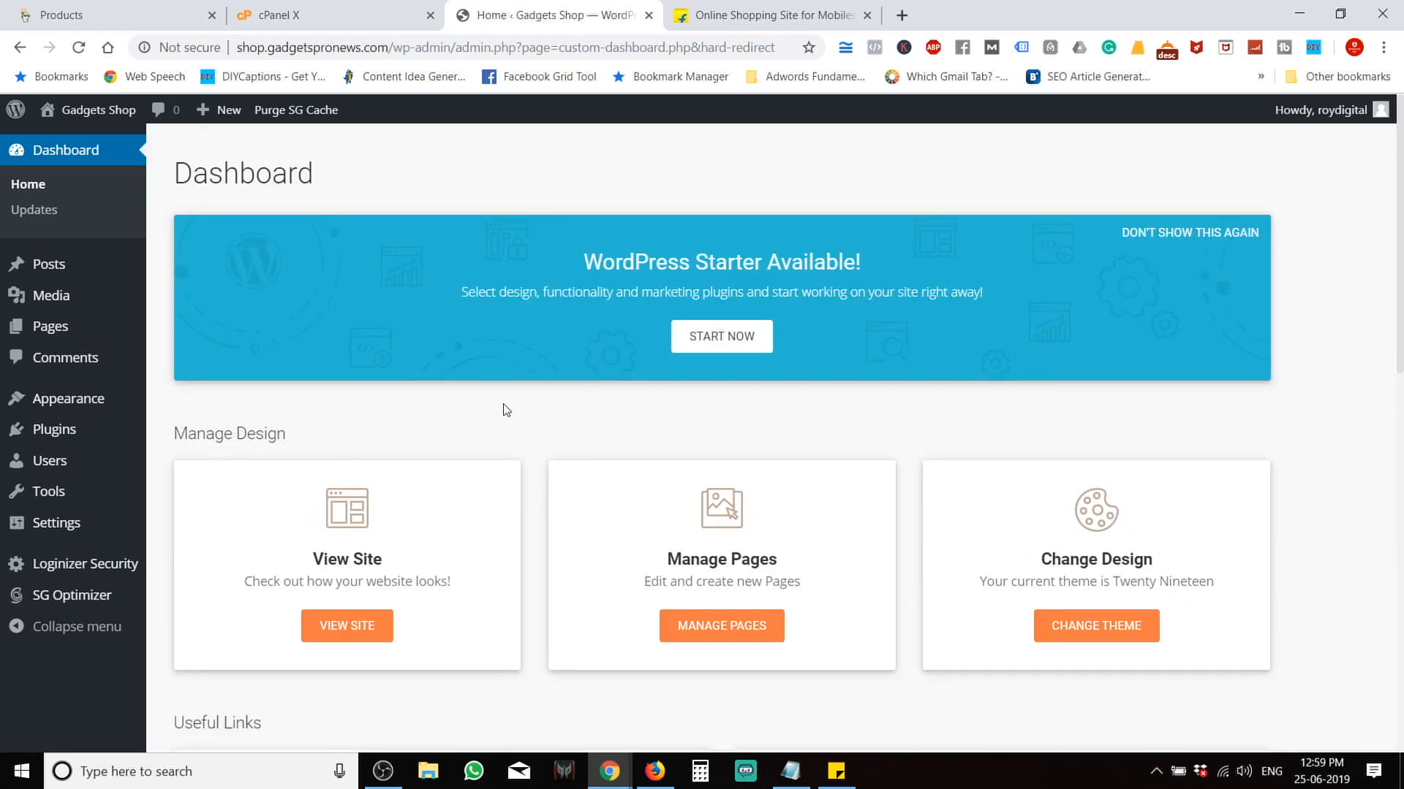
Select the shop domain in the address bar and bring Notepad to the front.
left_click_drag(346, 47, 221, 45)
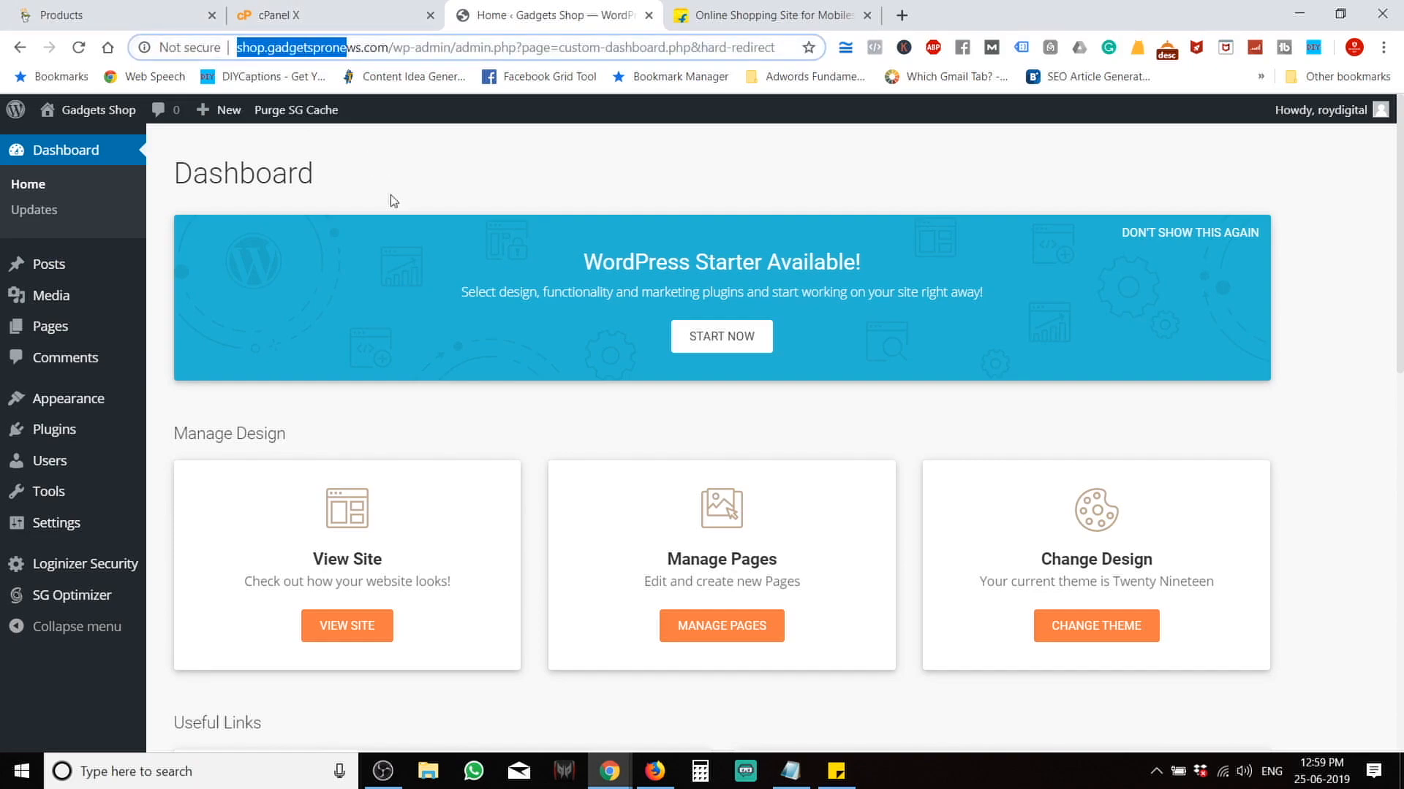
left_click_drag(388, 47, 213, 34)
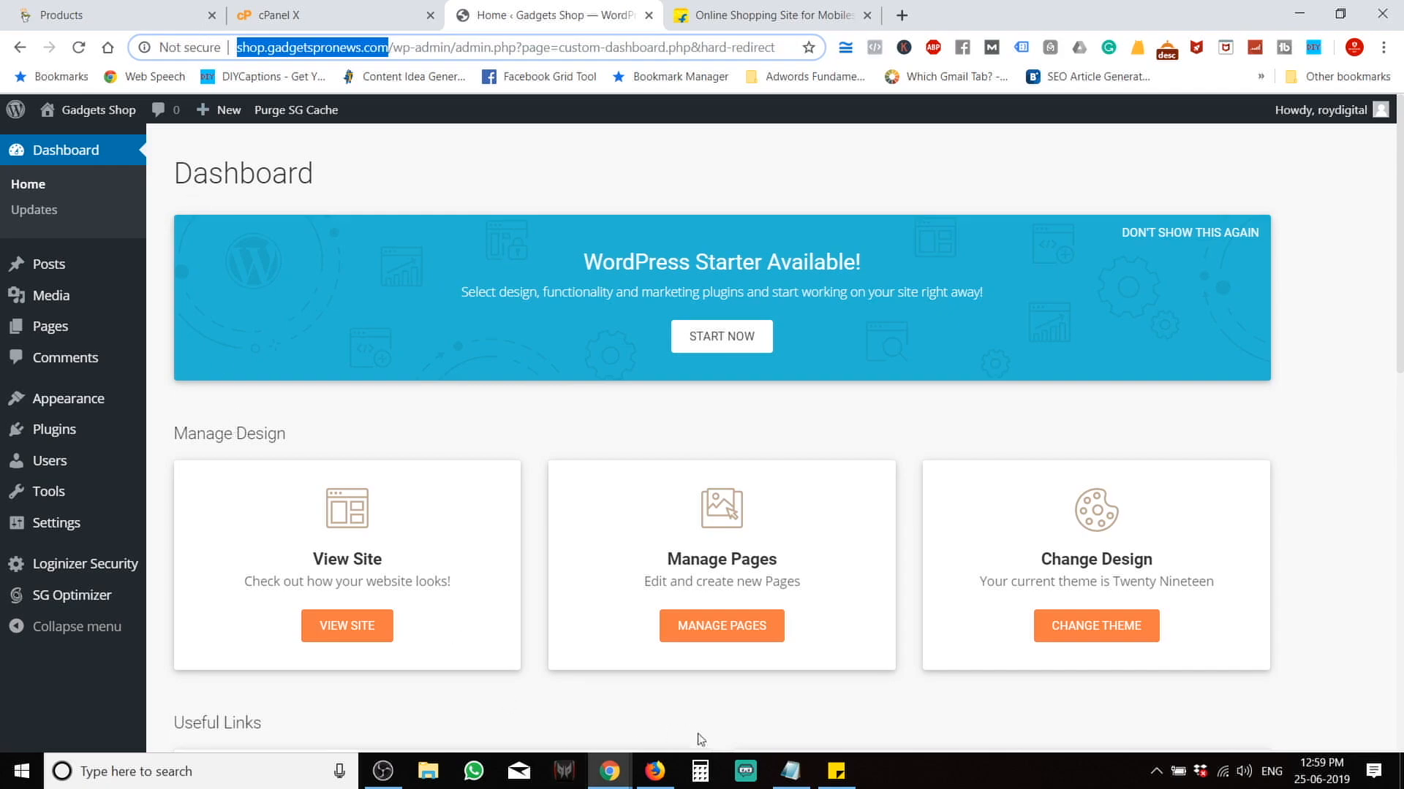
left_click(790, 771)
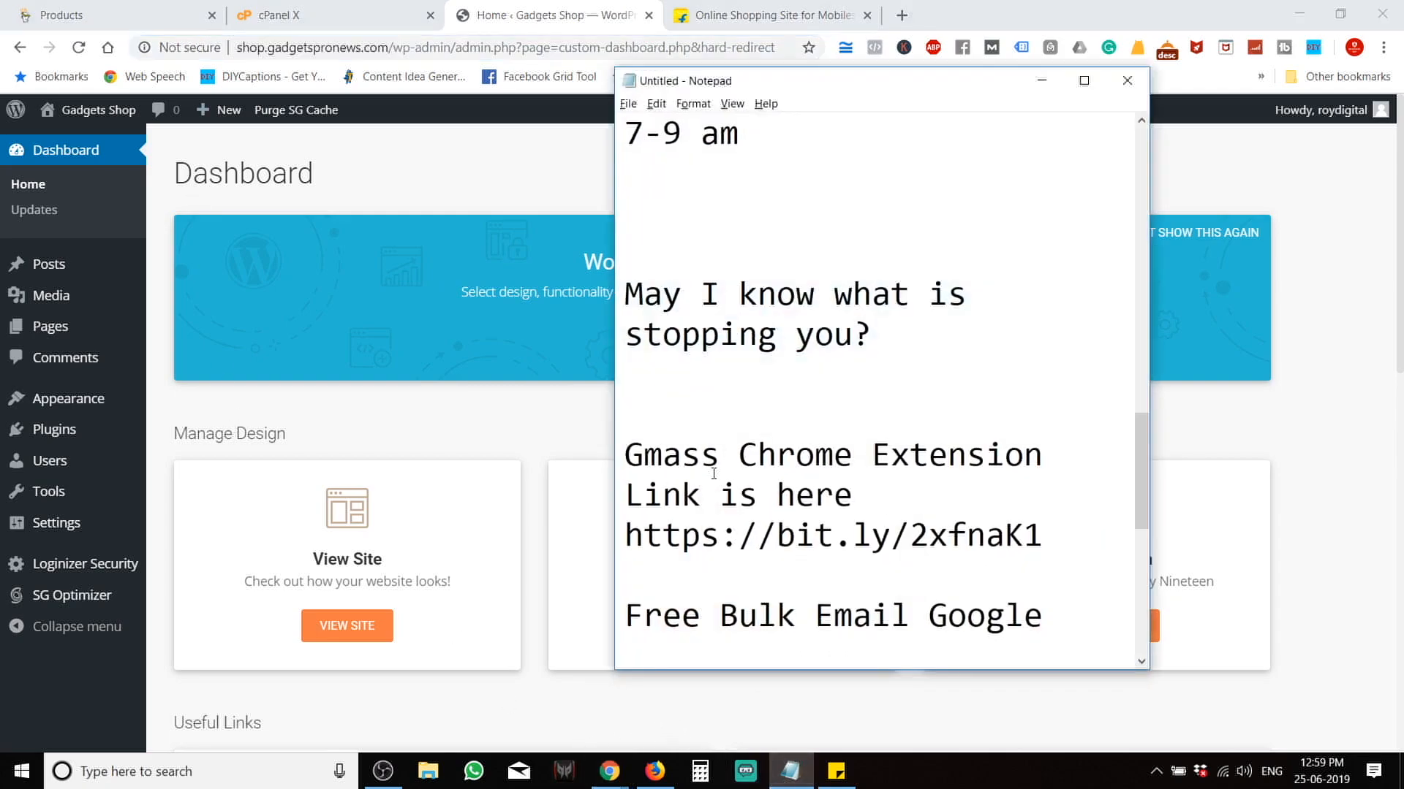
Replace the Notepad contents with 'Plugin - Woocommerce' and return to the WordPress window.
key("ctrl+a")
key("BackSpace")
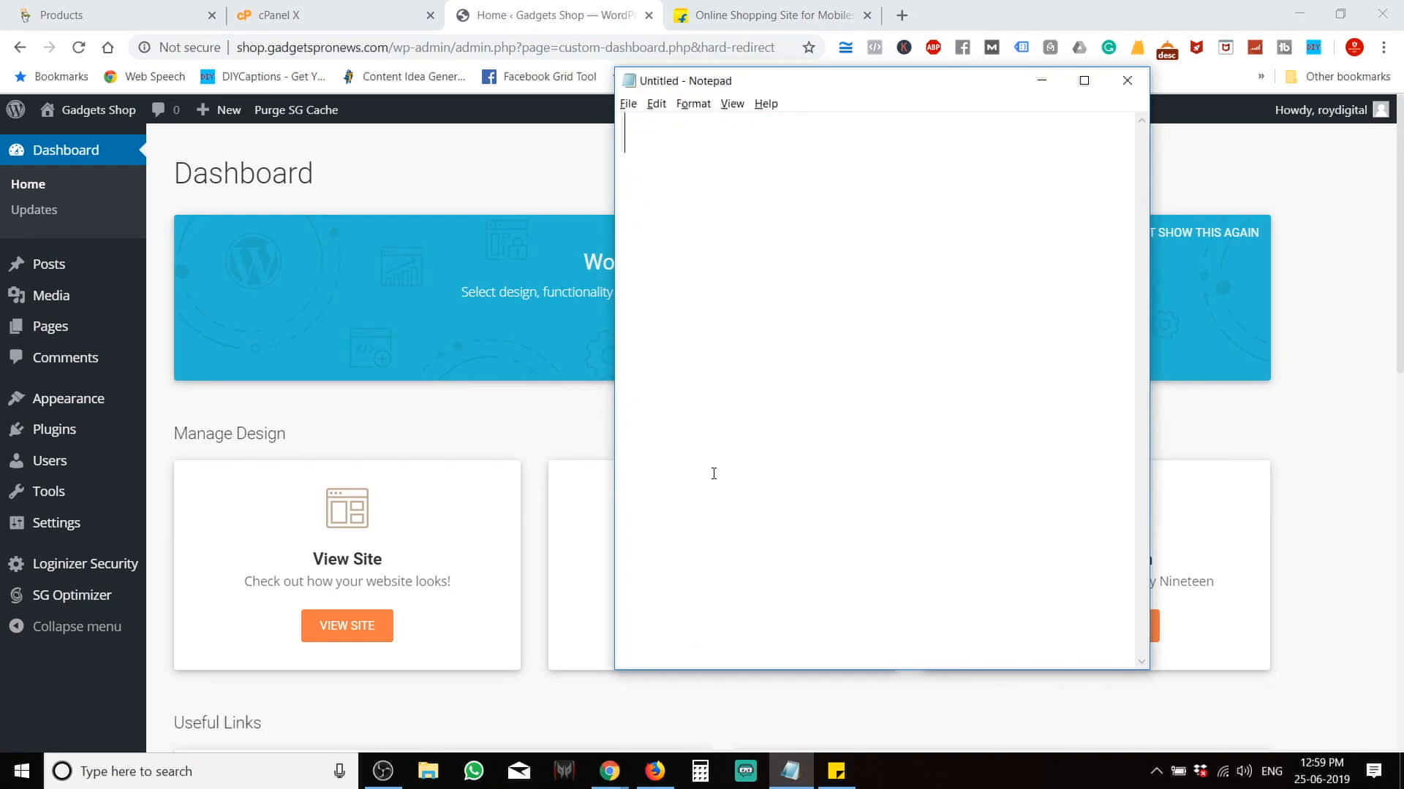
type("Plugin - Woocommerce")
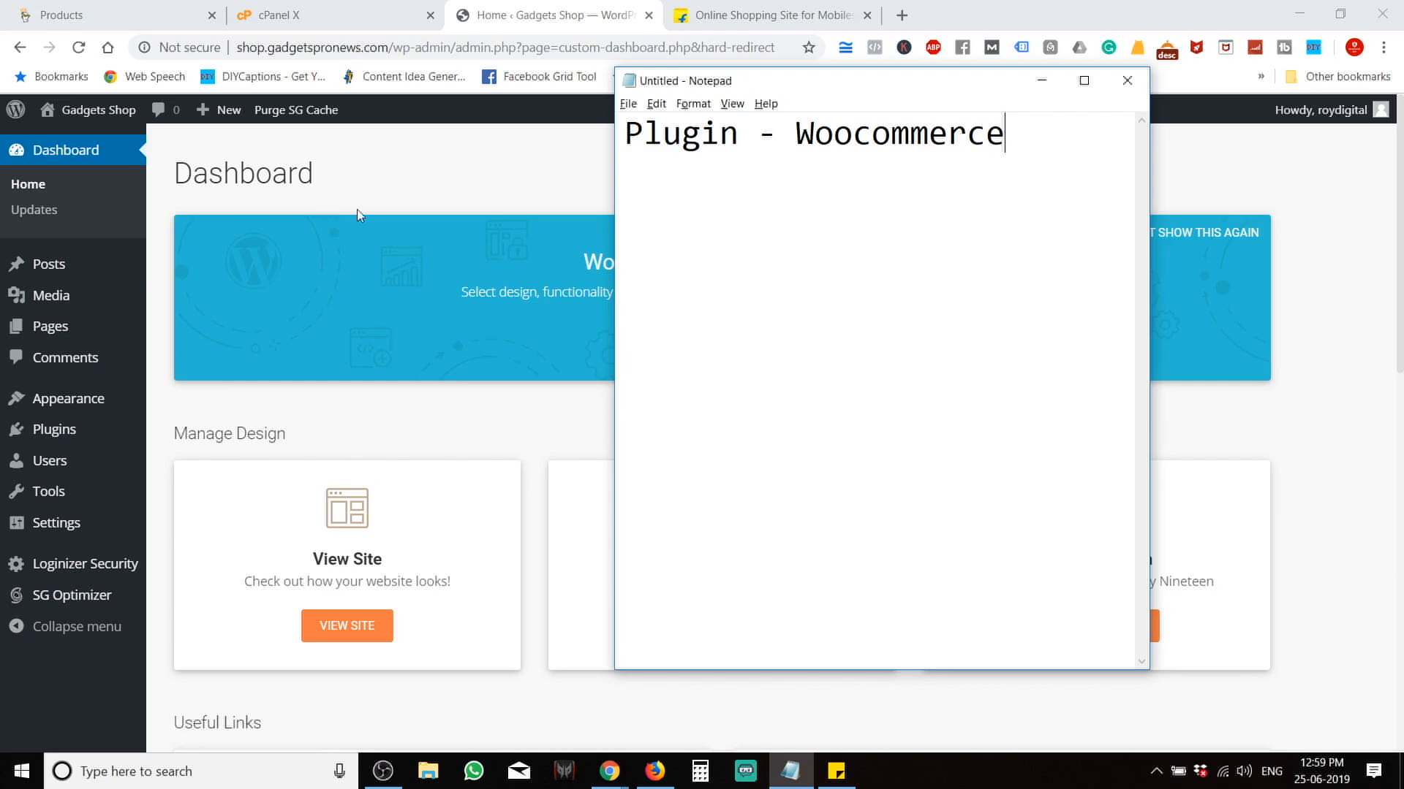
left_click(429, 185)
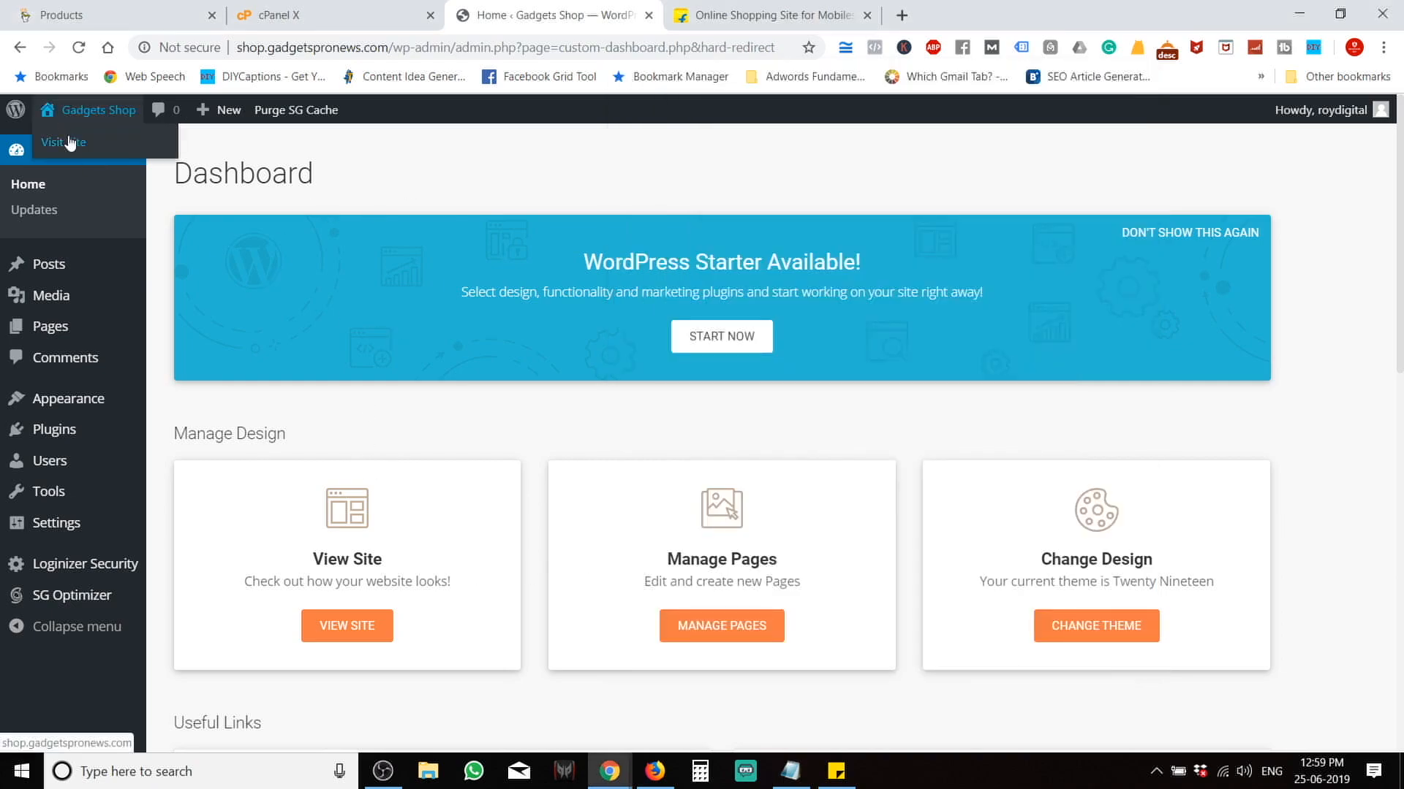
View the empty Gadgets Shop storefront in a new tab, then return to the dashboard tab.
middle_click(63, 137)
left_click(780, 6)
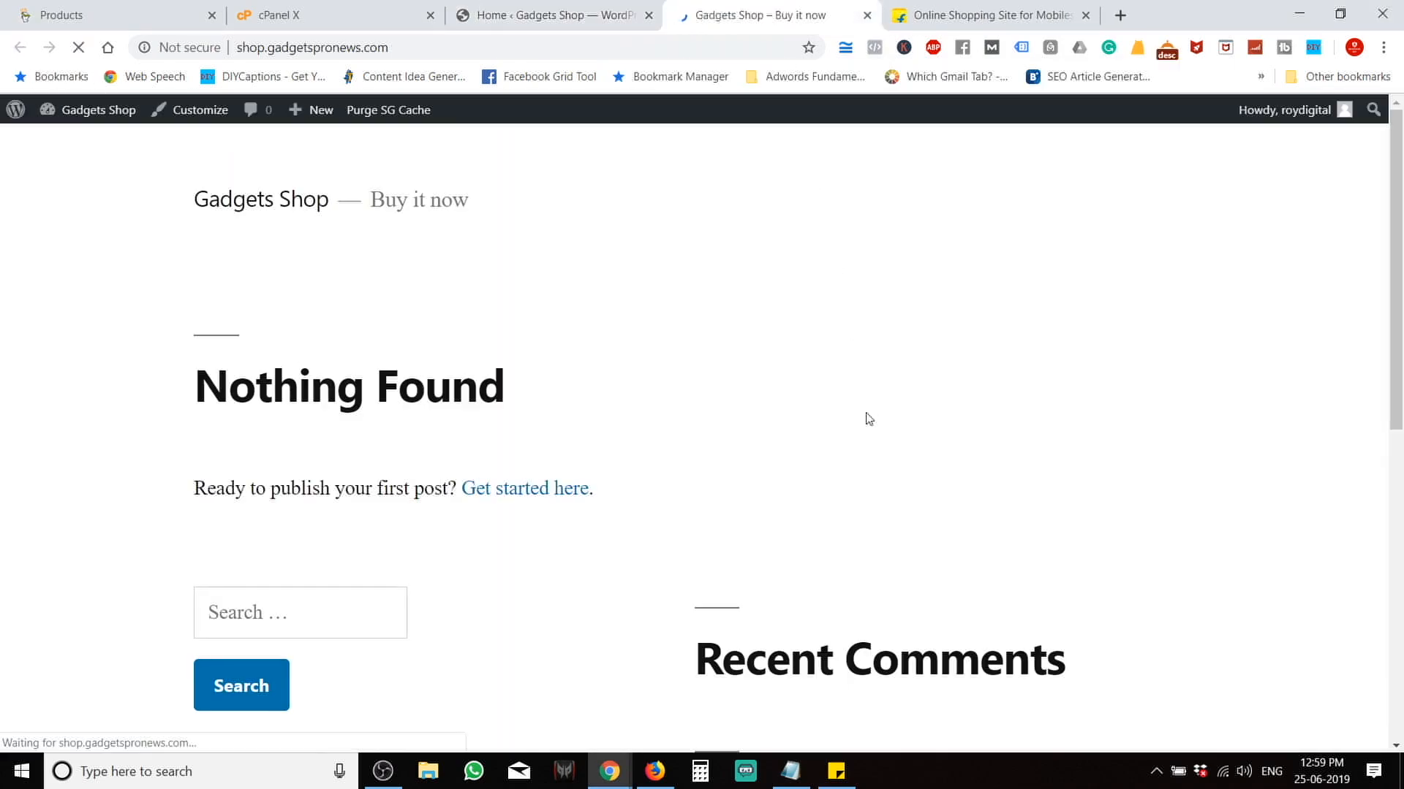
scroll(815, 563, "down", 3)
scroll(816, 563, "down", 5)
scroll(815, 563, "up", 8)
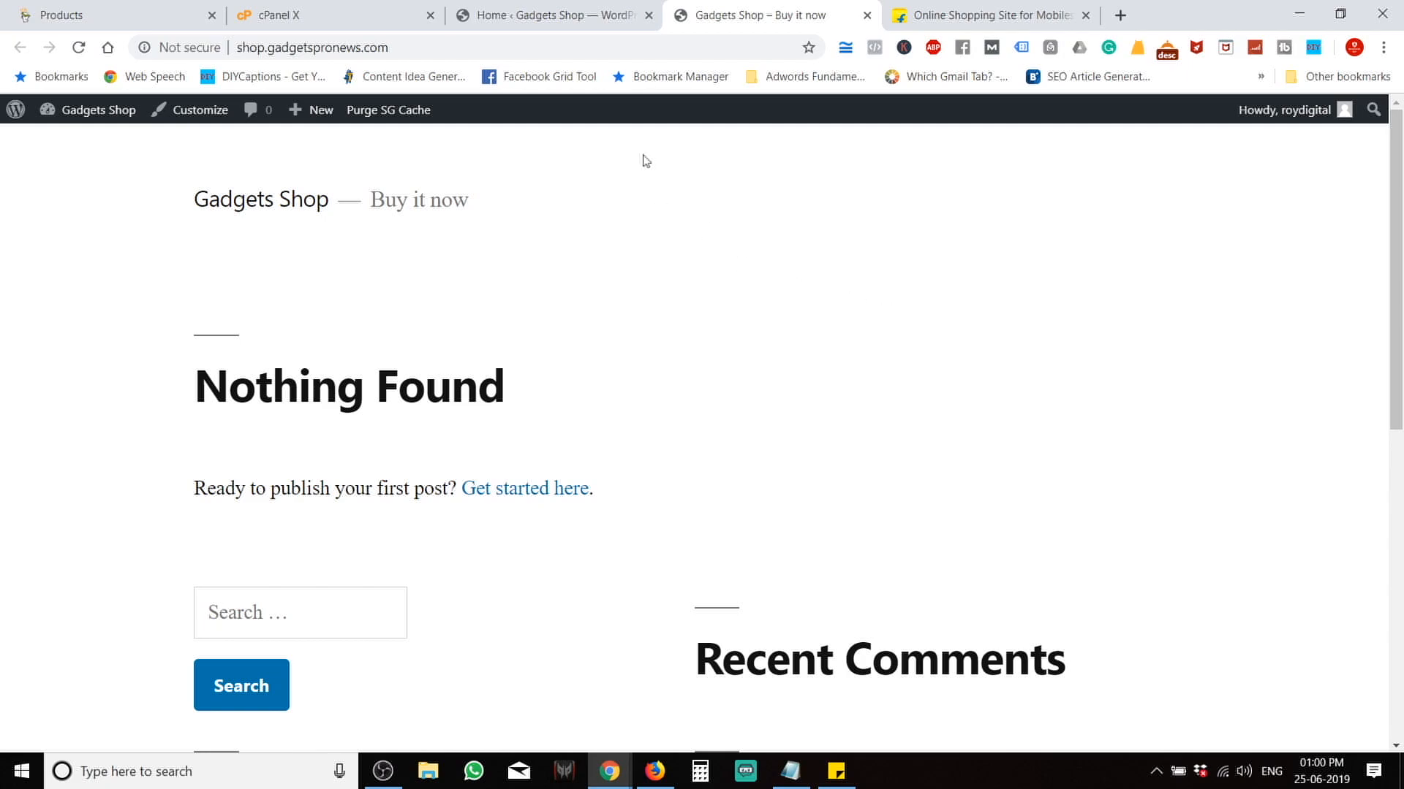
left_click(574, 13)
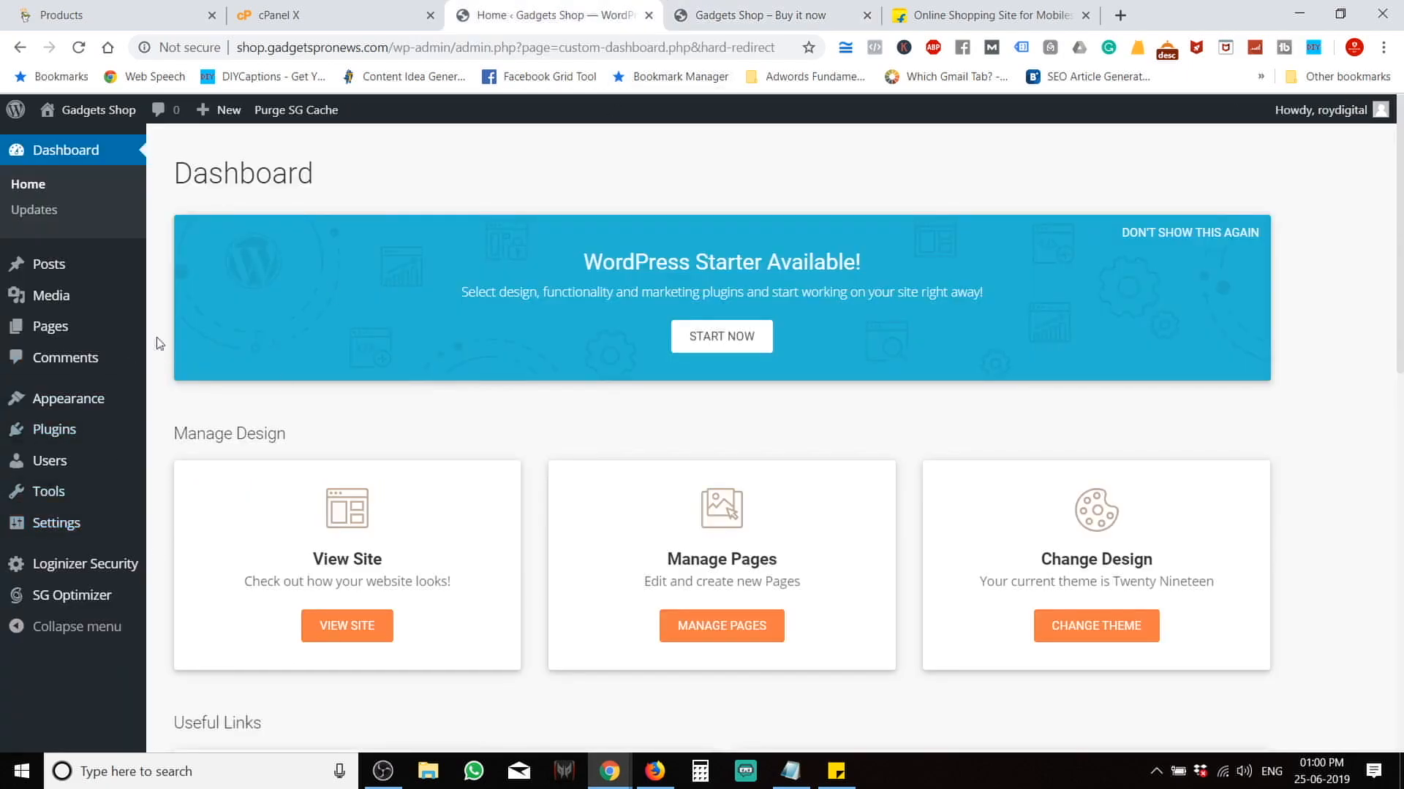
Search Add Plugins for 'woocommerce' and install the WooCommerce plugin.
mouse_move(94, 431)
left_click(209, 460)
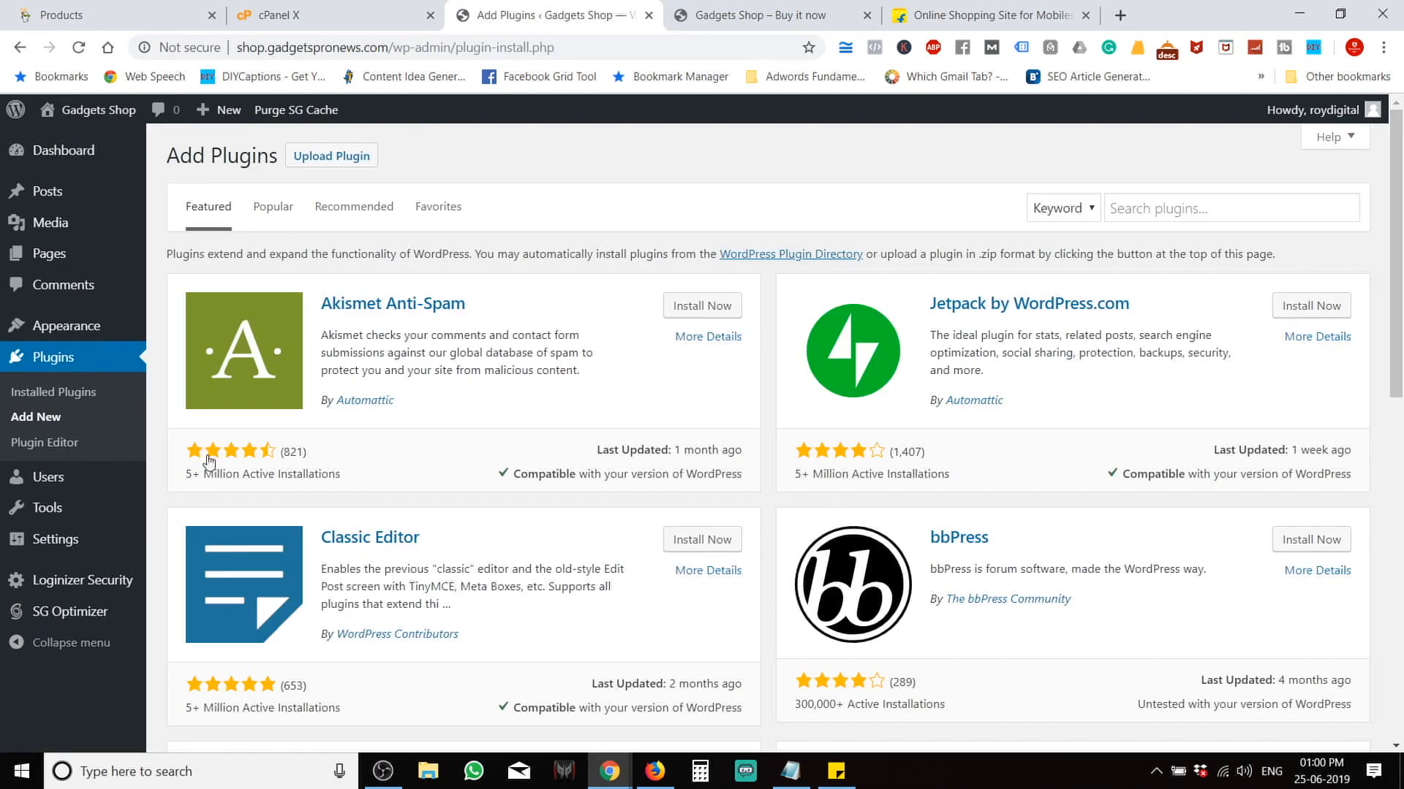
left_click(1168, 210)
type("woo")
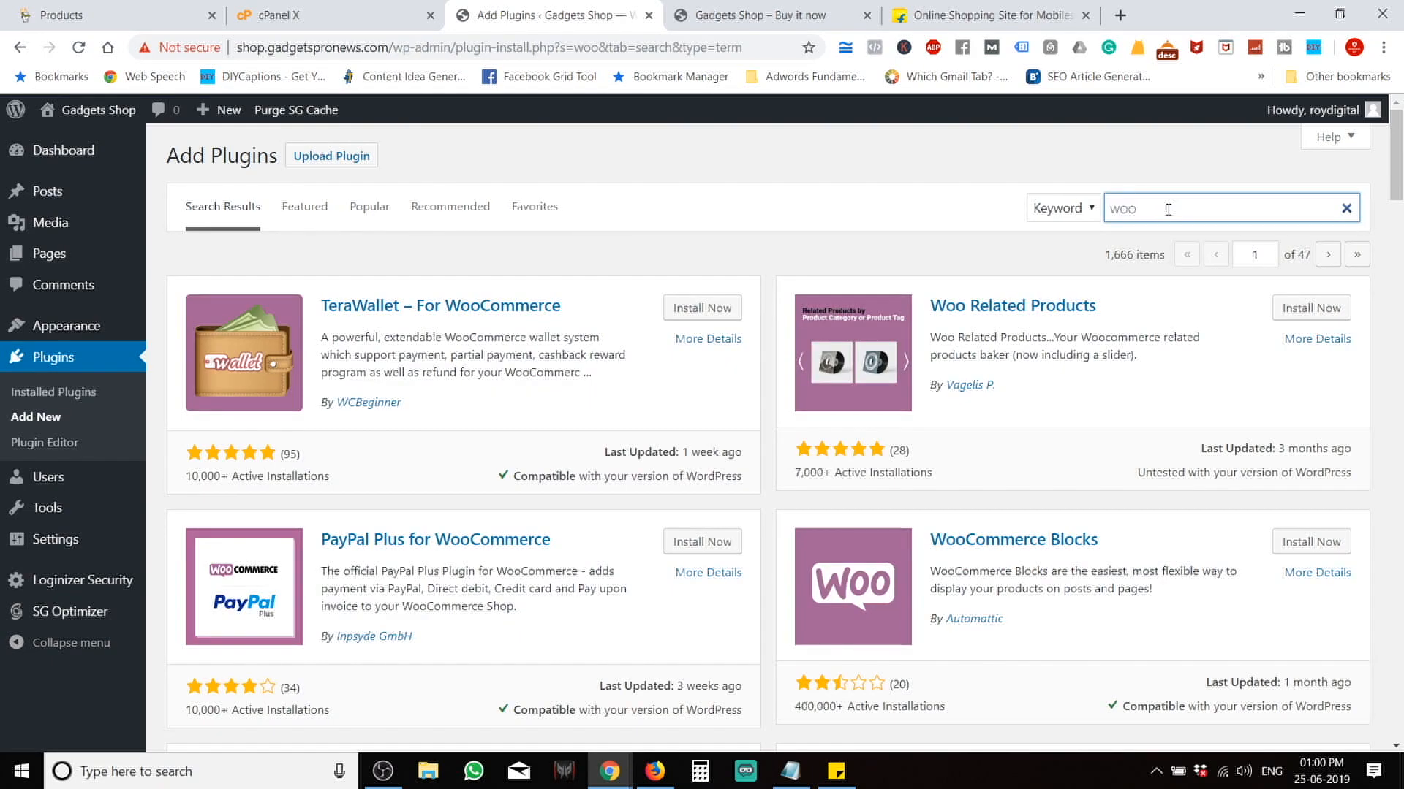
type("com")
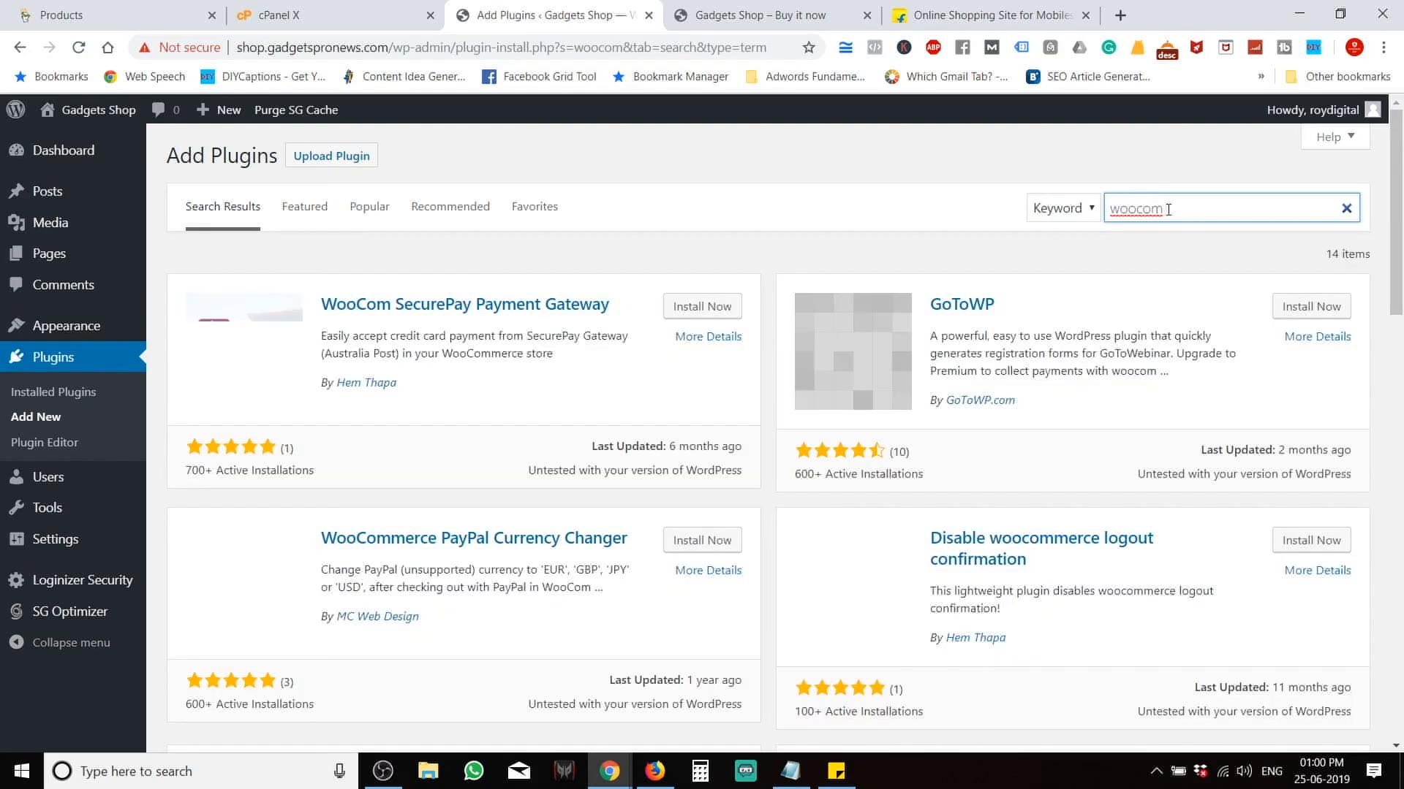
type("merce")
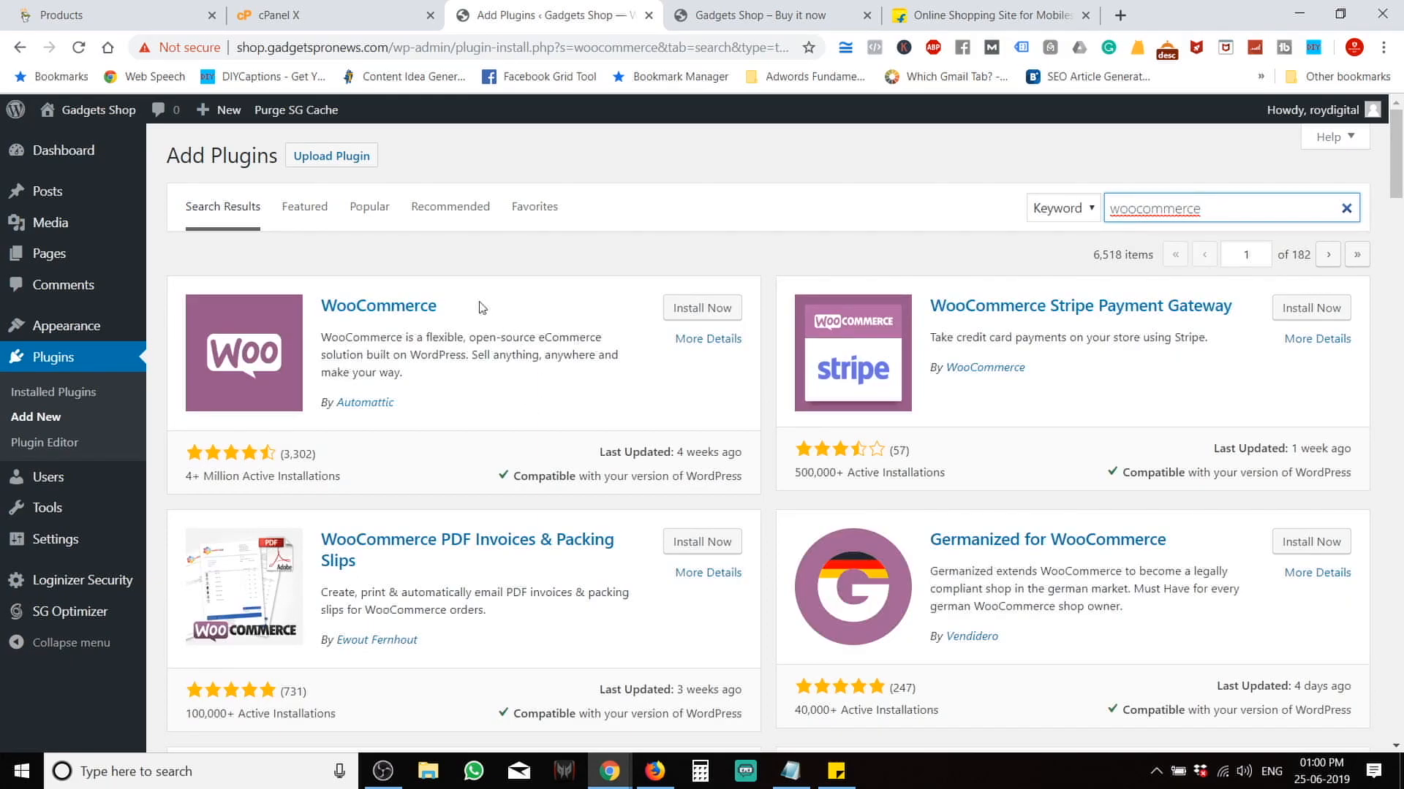
scroll(1051, 468, "down", 7)
scroll(1051, 469, "up", 7)
left_click(700, 314)
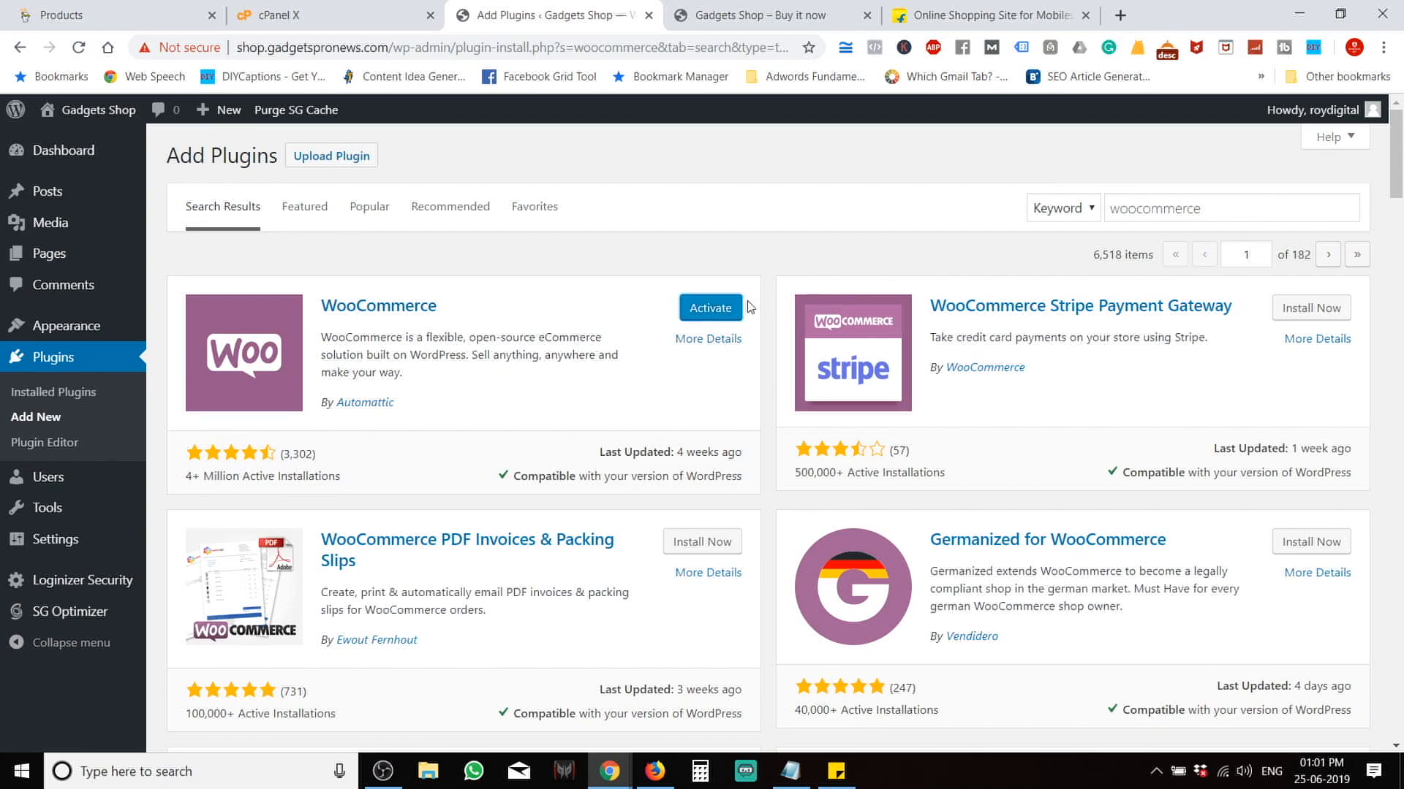
Activate WooCommerce and review its Store setup step.
left_click(713, 307)
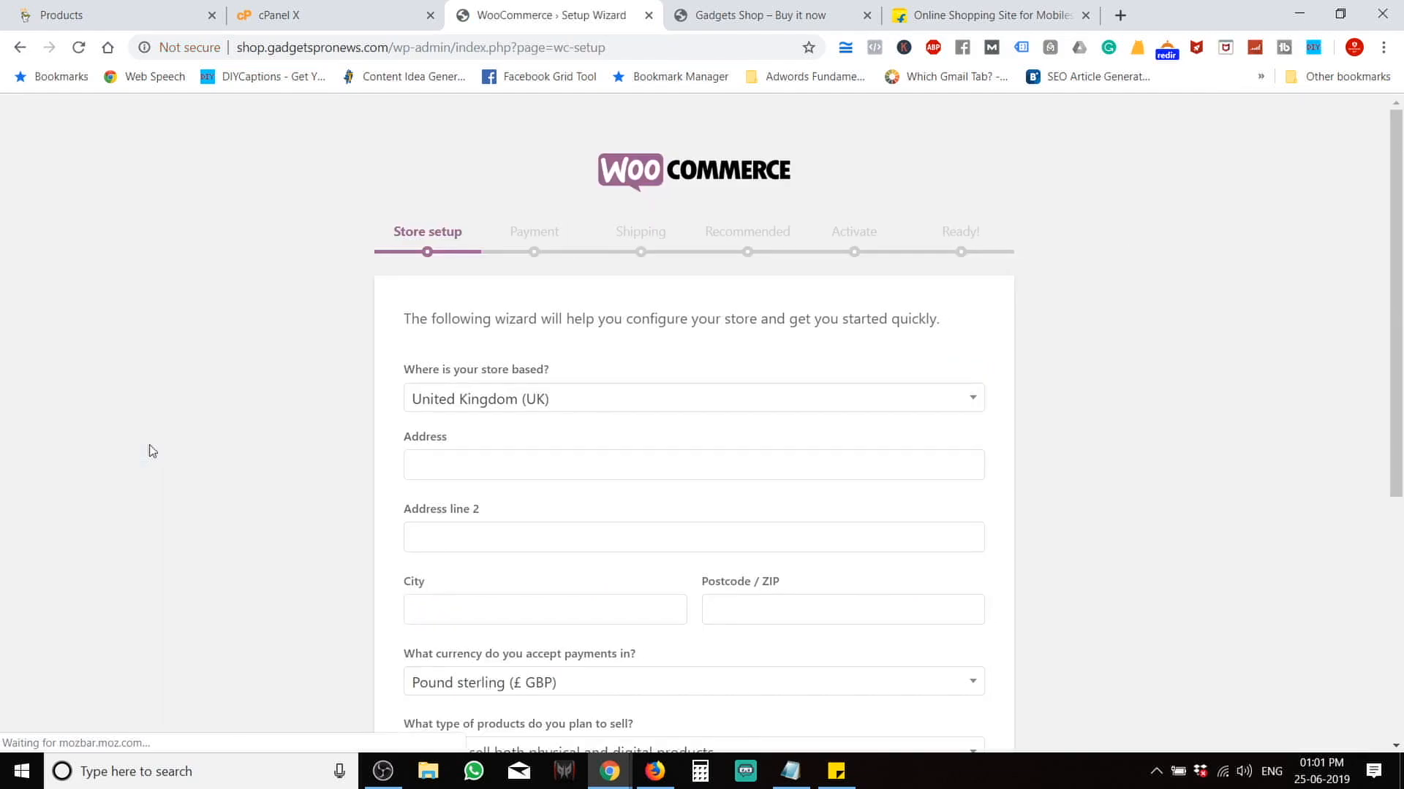
scroll(152, 451, "down", 5)
scroll(152, 451, "up", 5)
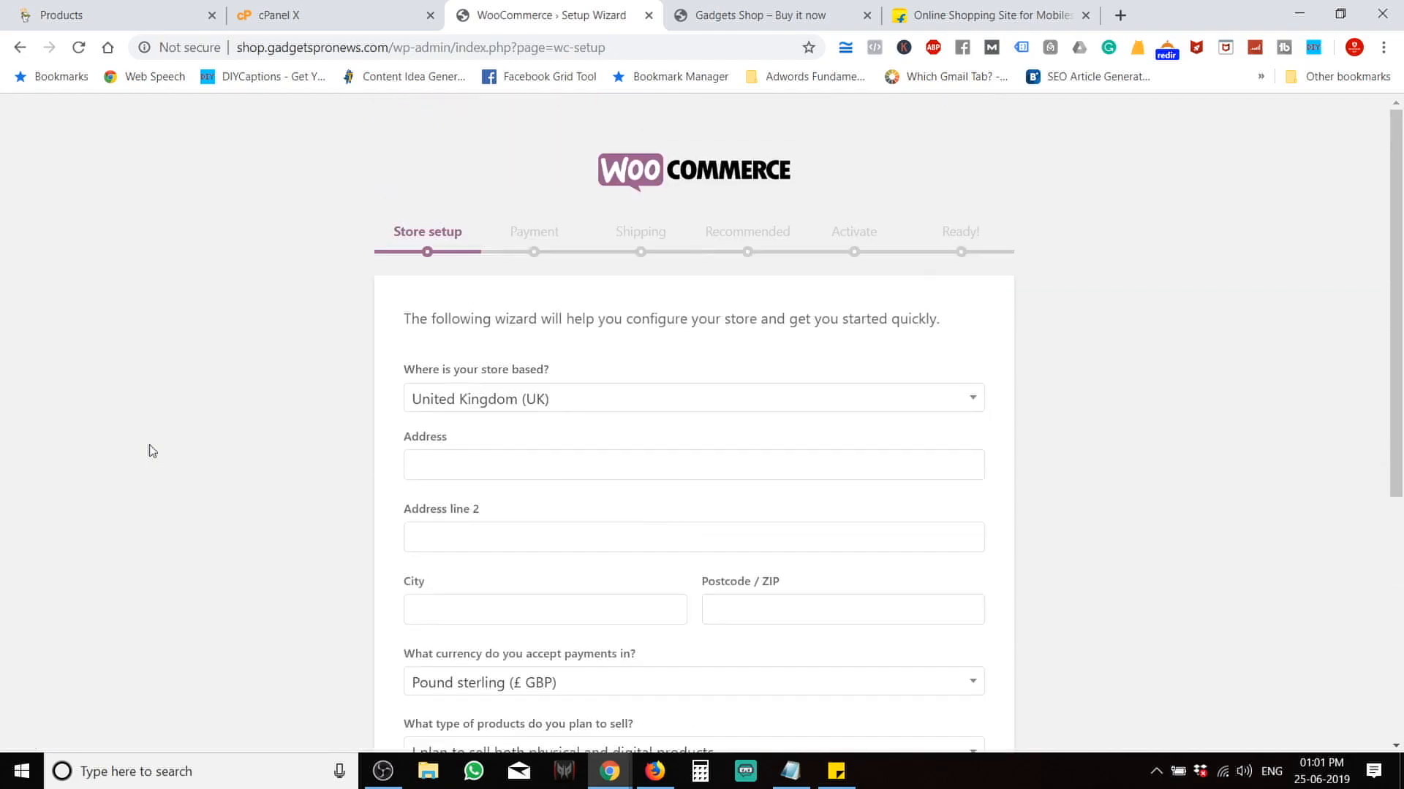
scroll(152, 451, "down", 5)
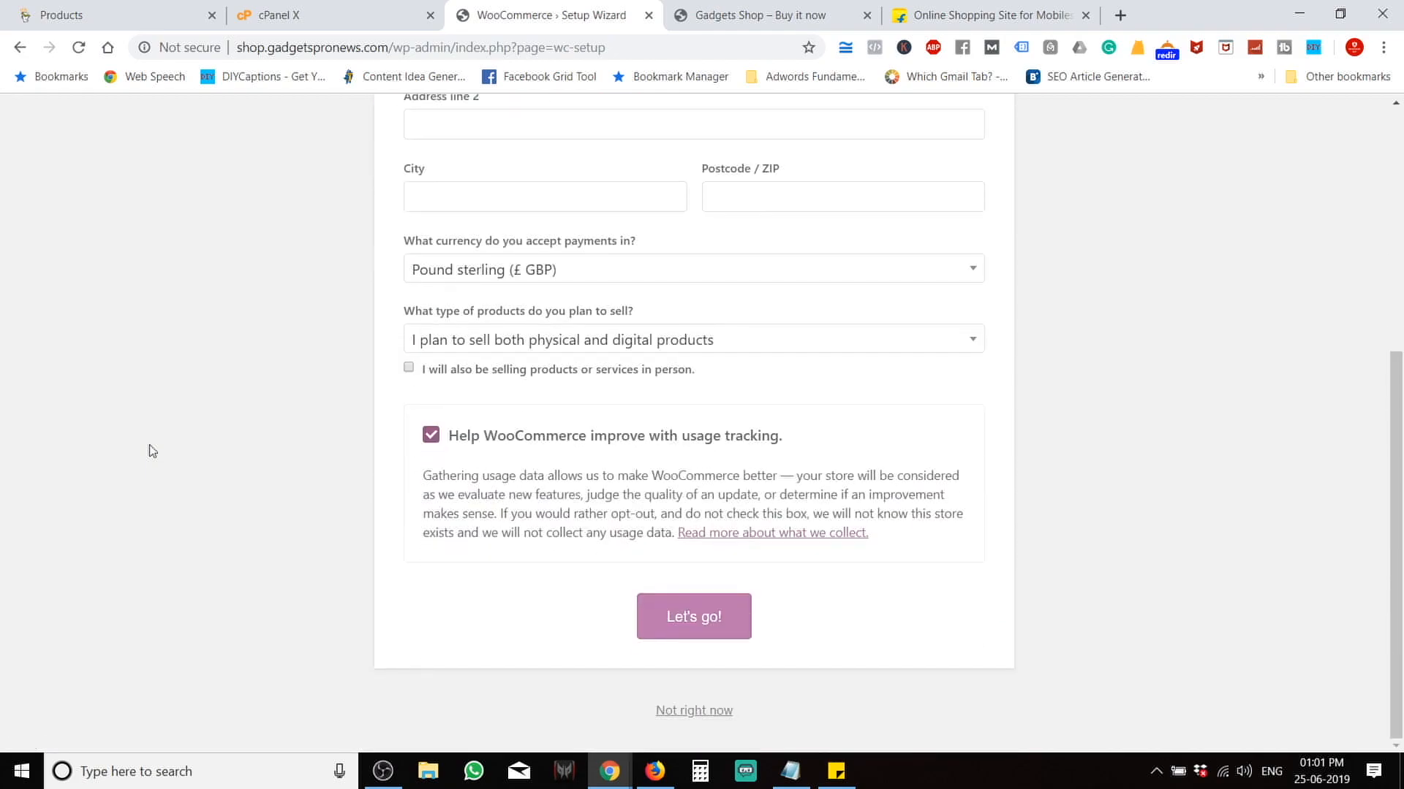
scroll(152, 451, "up", 5)
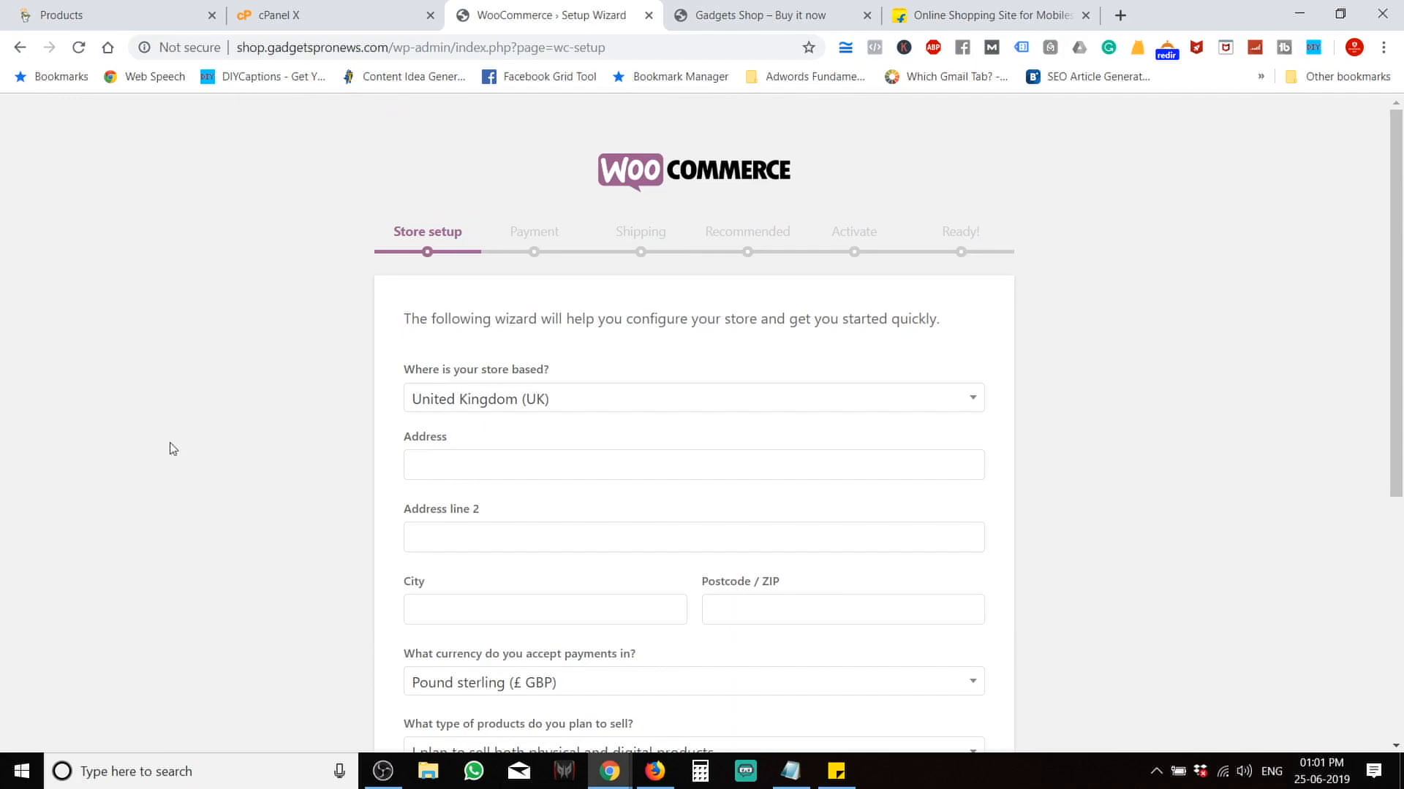
Set the store country to India and fill the address from a saved address.
left_click(669, 408)
type("in")
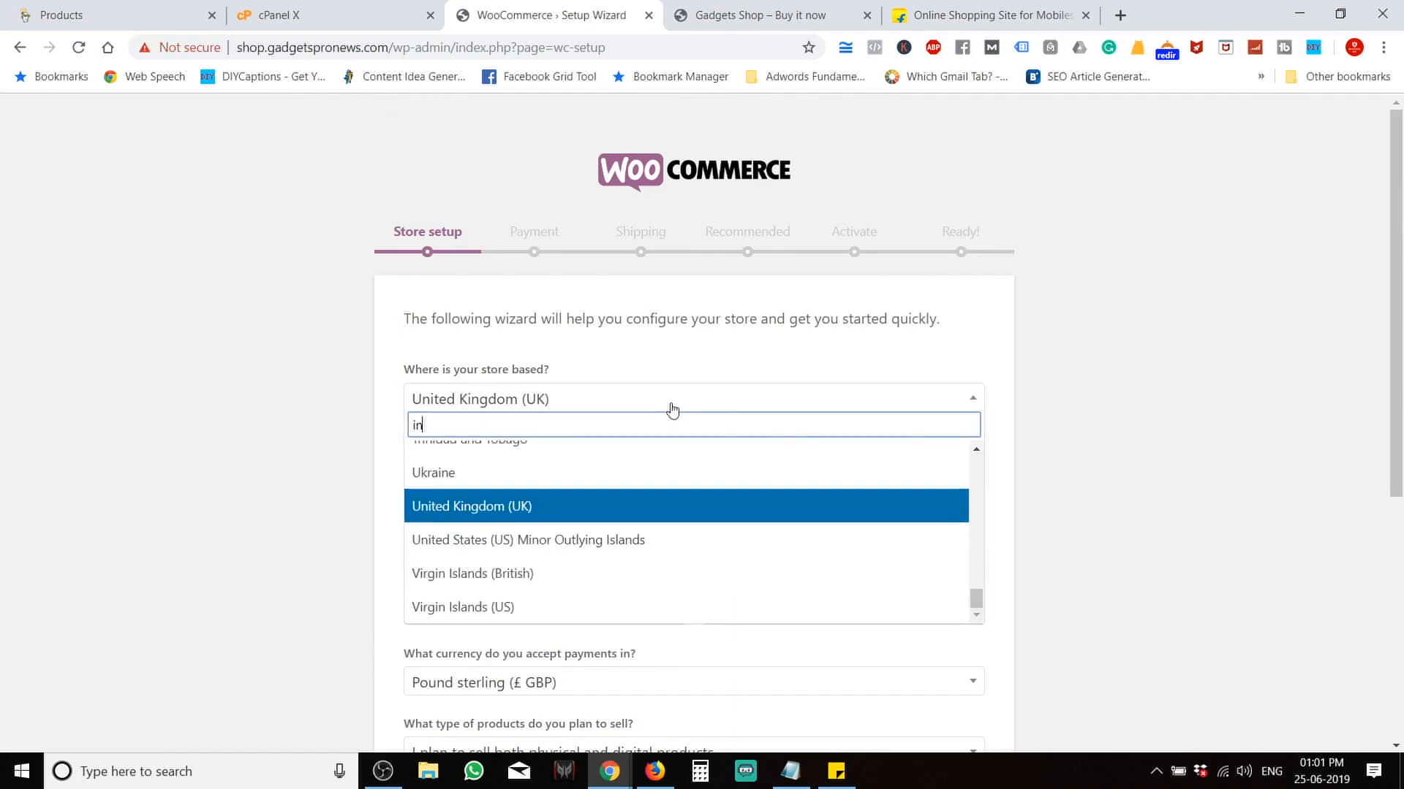
type("di")
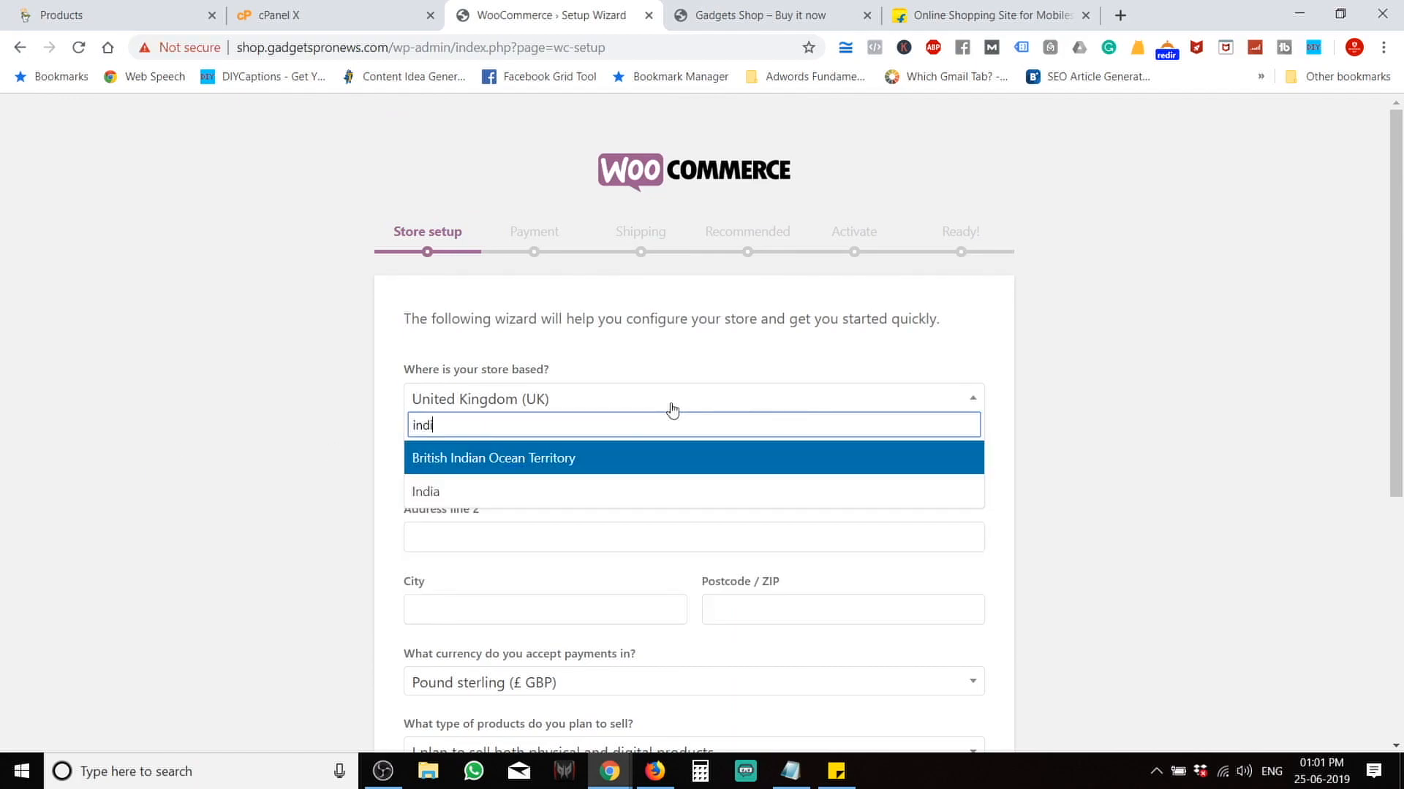
left_click(510, 488)
left_click(572, 474)
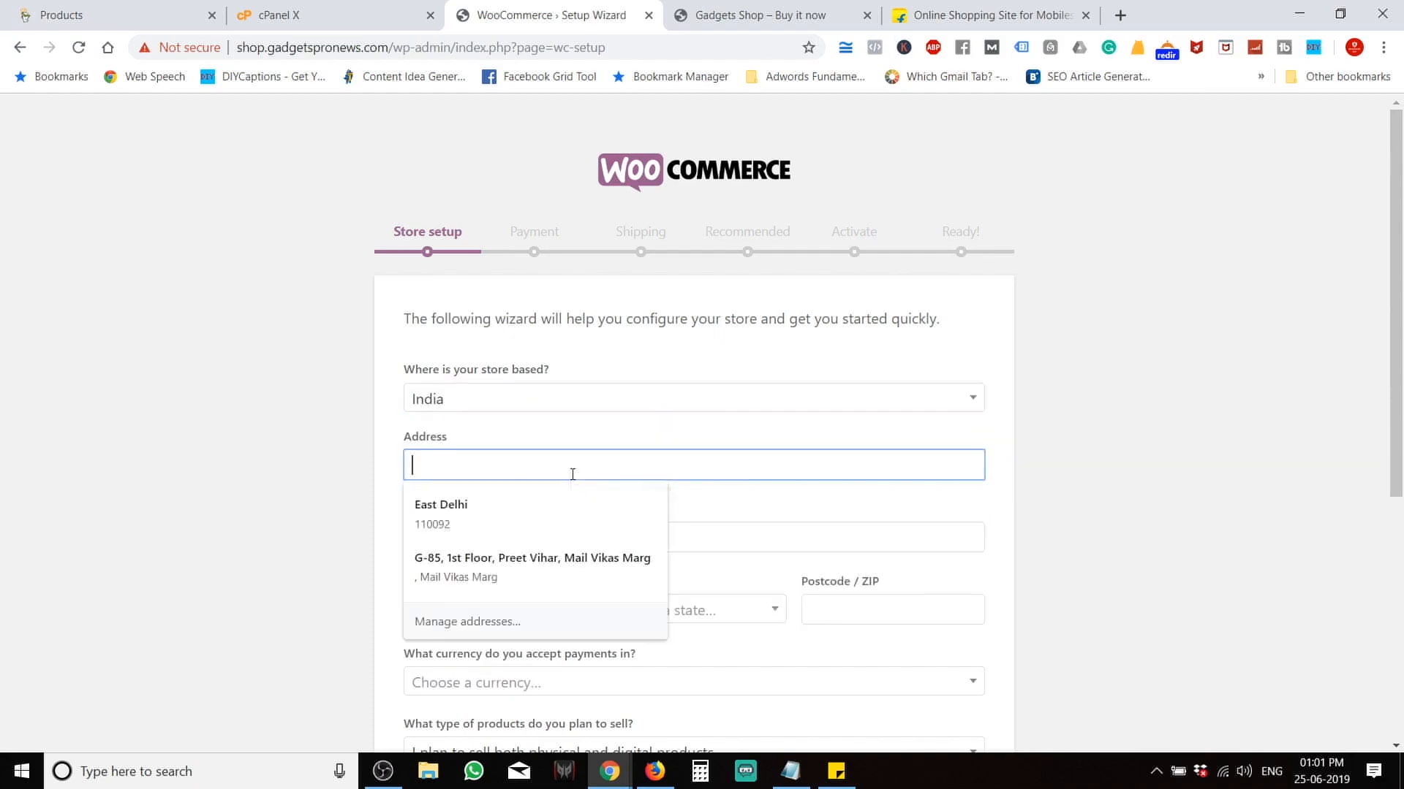
left_click(523, 503)
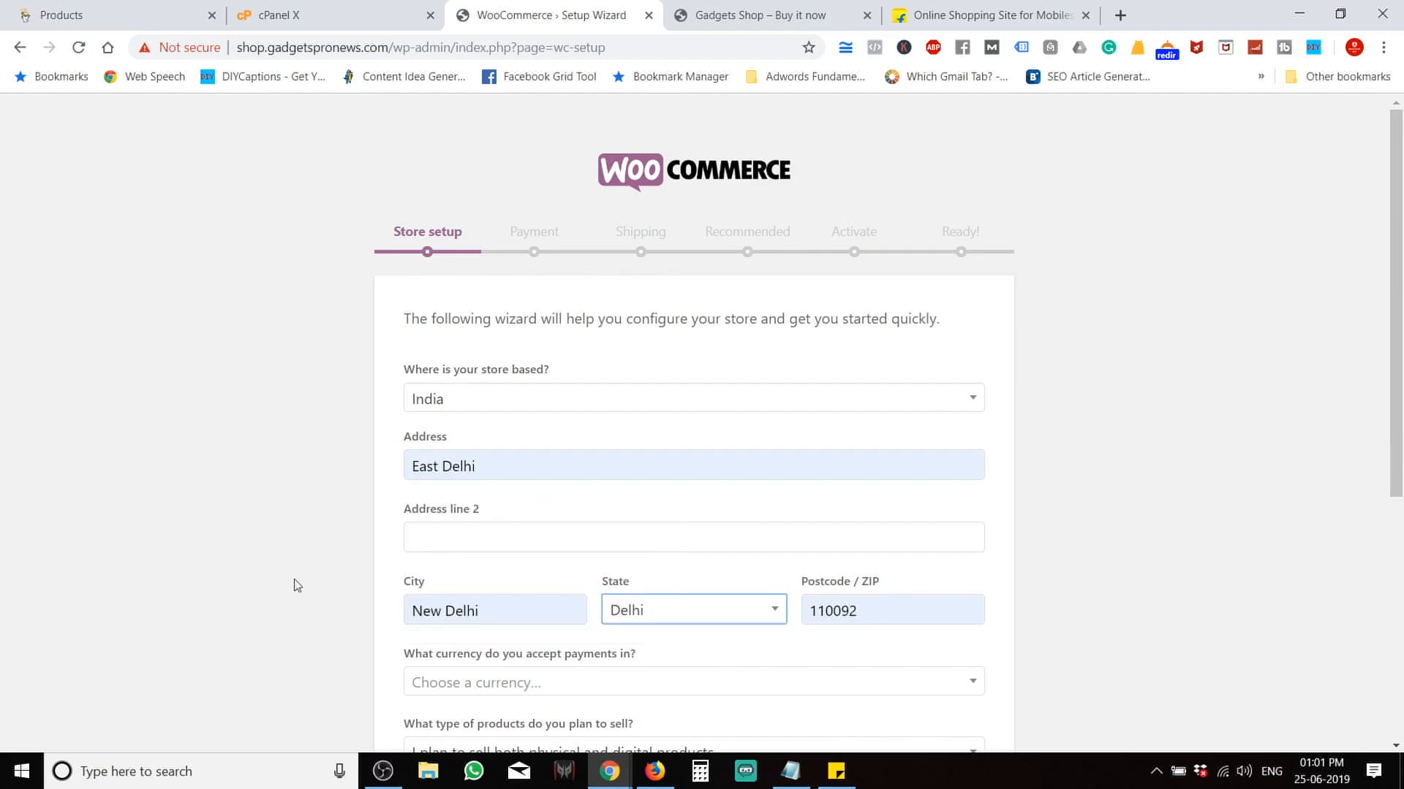
scroll(296, 585, "down", 5)
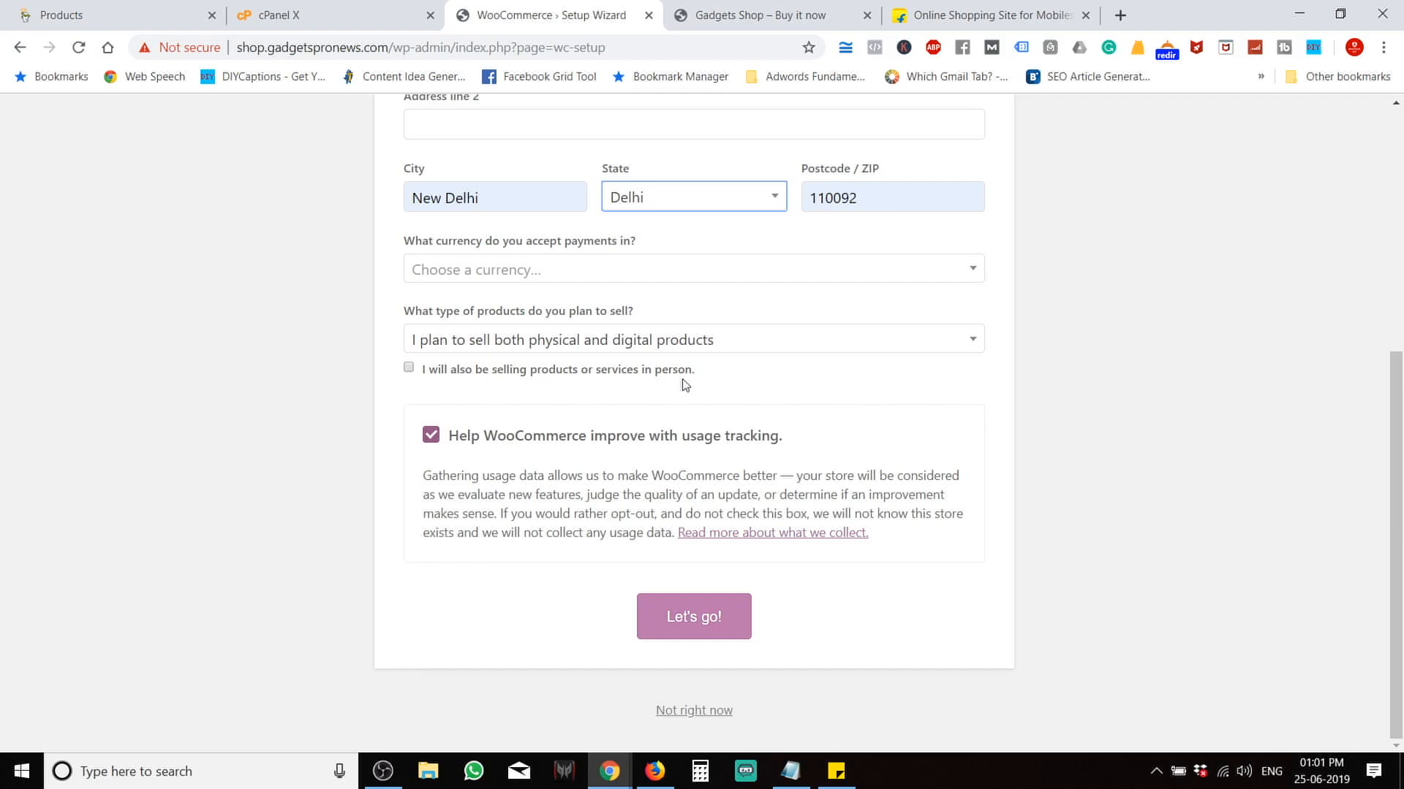
Choose Indian rupee (₹ INR) currency, mark in-person sales too, and submit the store details.
left_click(628, 266)
type("inr")
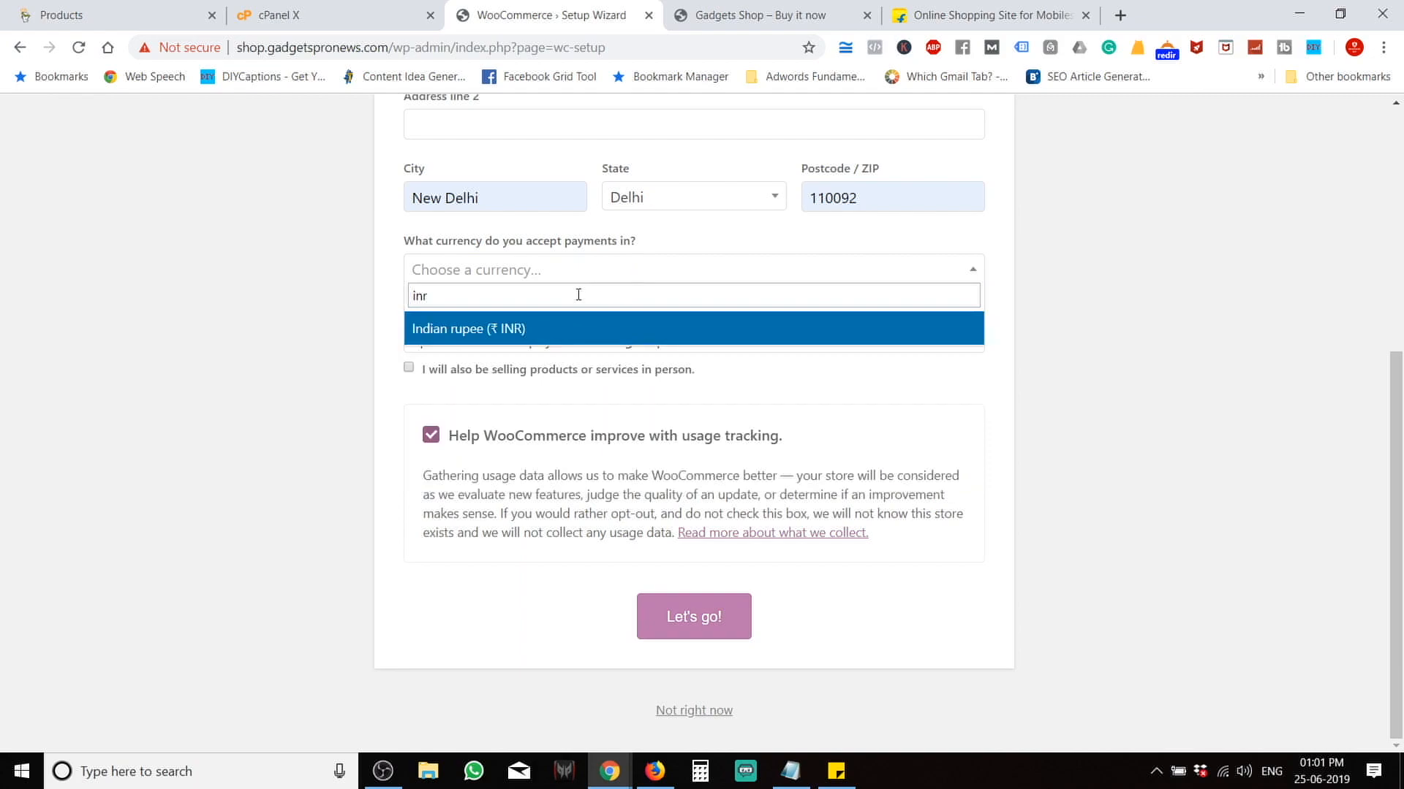
left_click(552, 326)
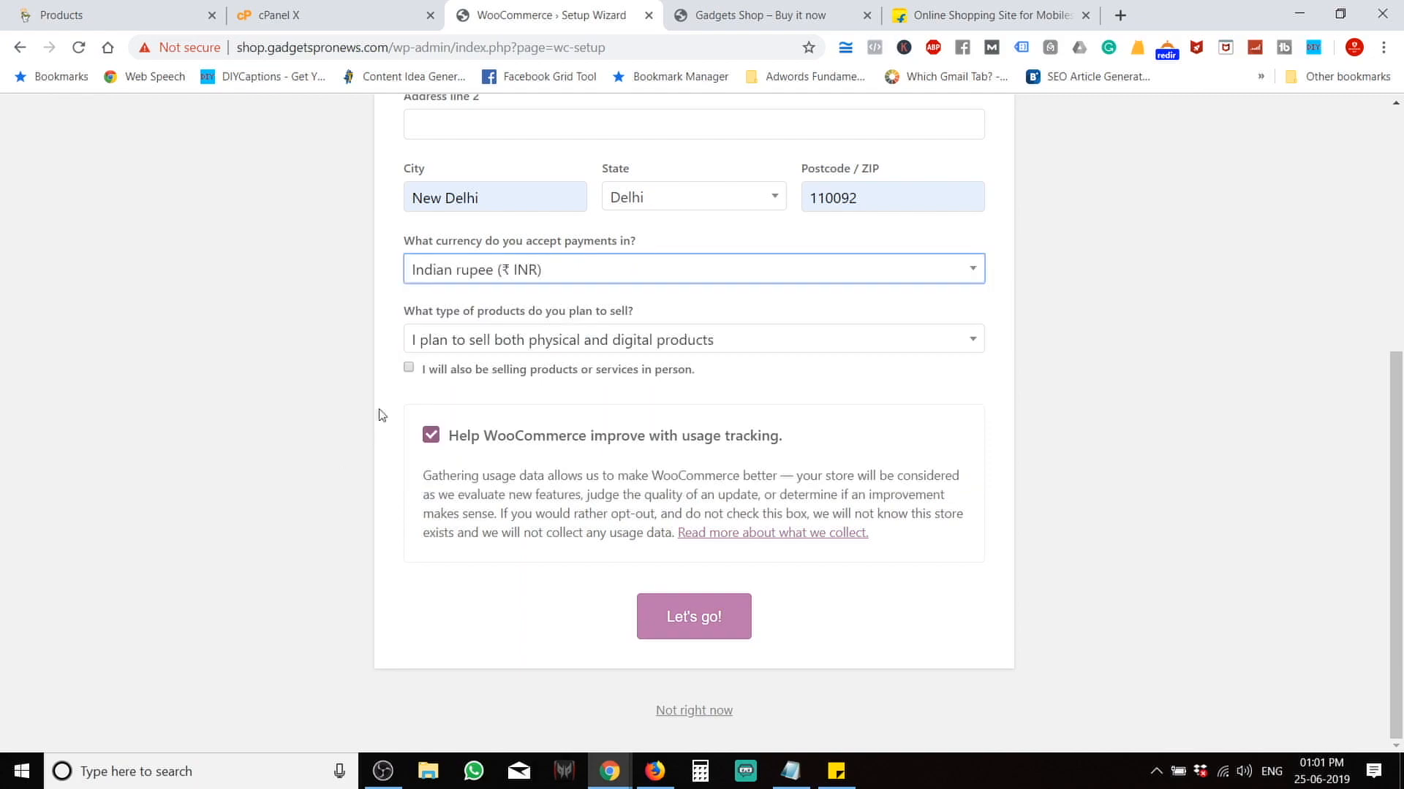
left_click(409, 368)
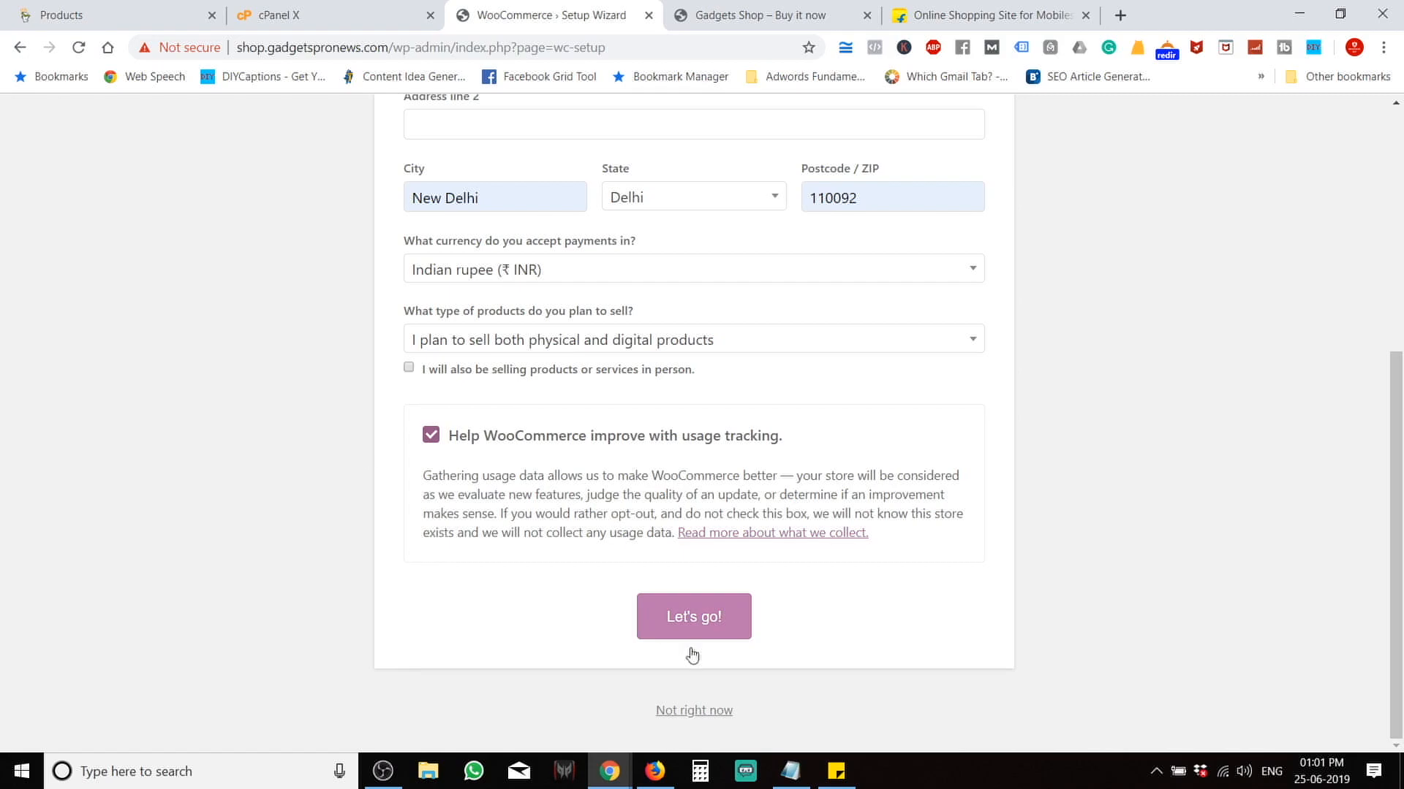
left_click(706, 608)
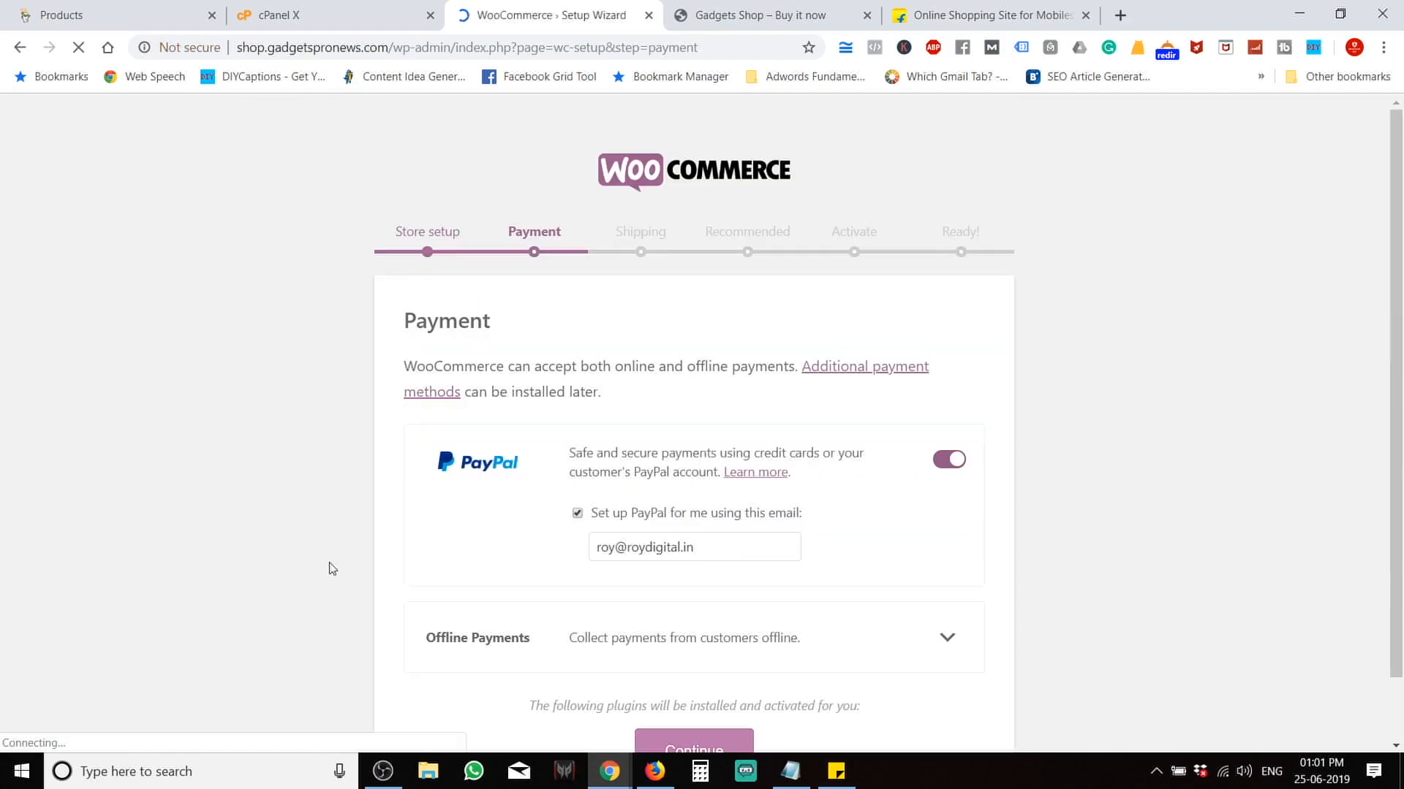
Disable PayPal, enable Cash on delivery under Offline Payments, and continue to the Shipping step.
scroll(402, 587, "down", 3)
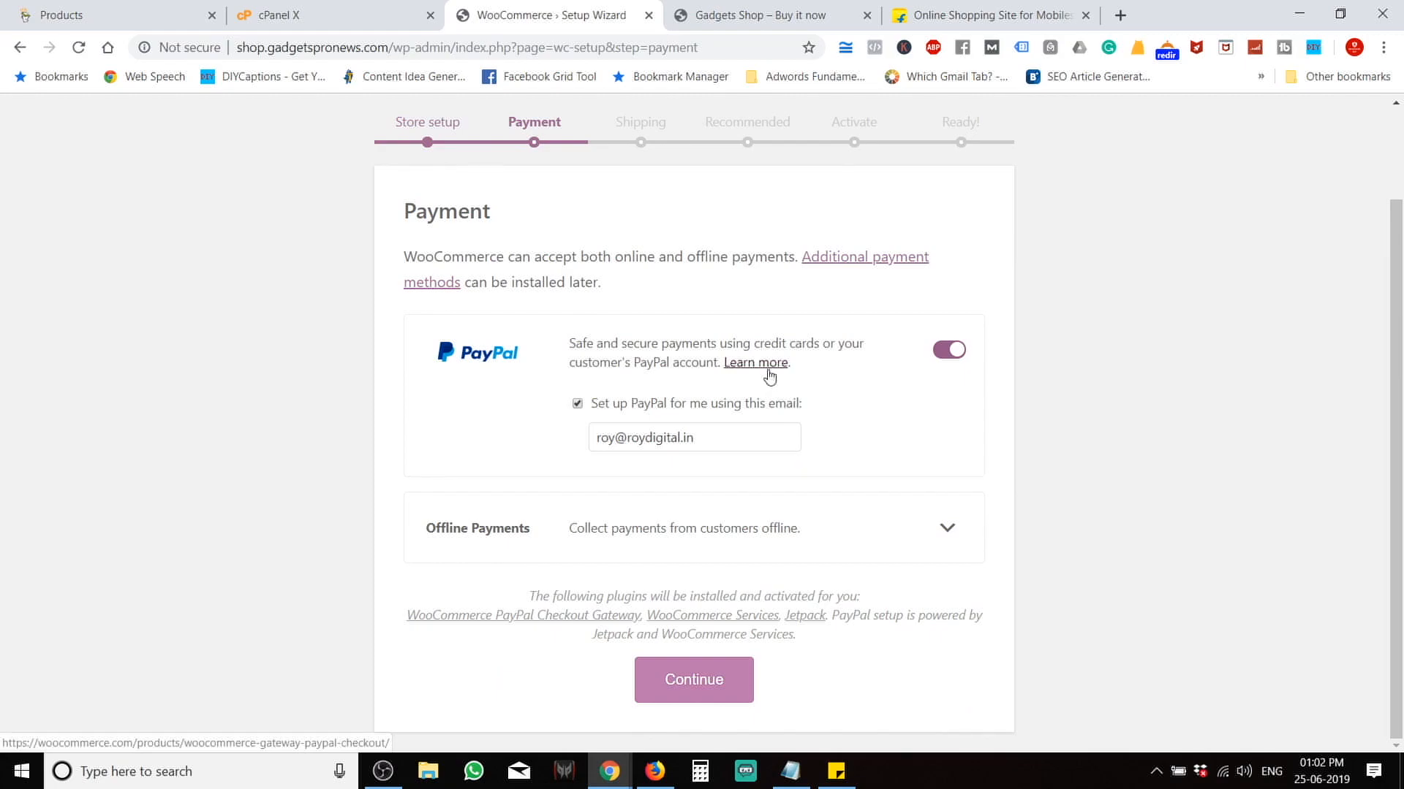
left_click(949, 350)
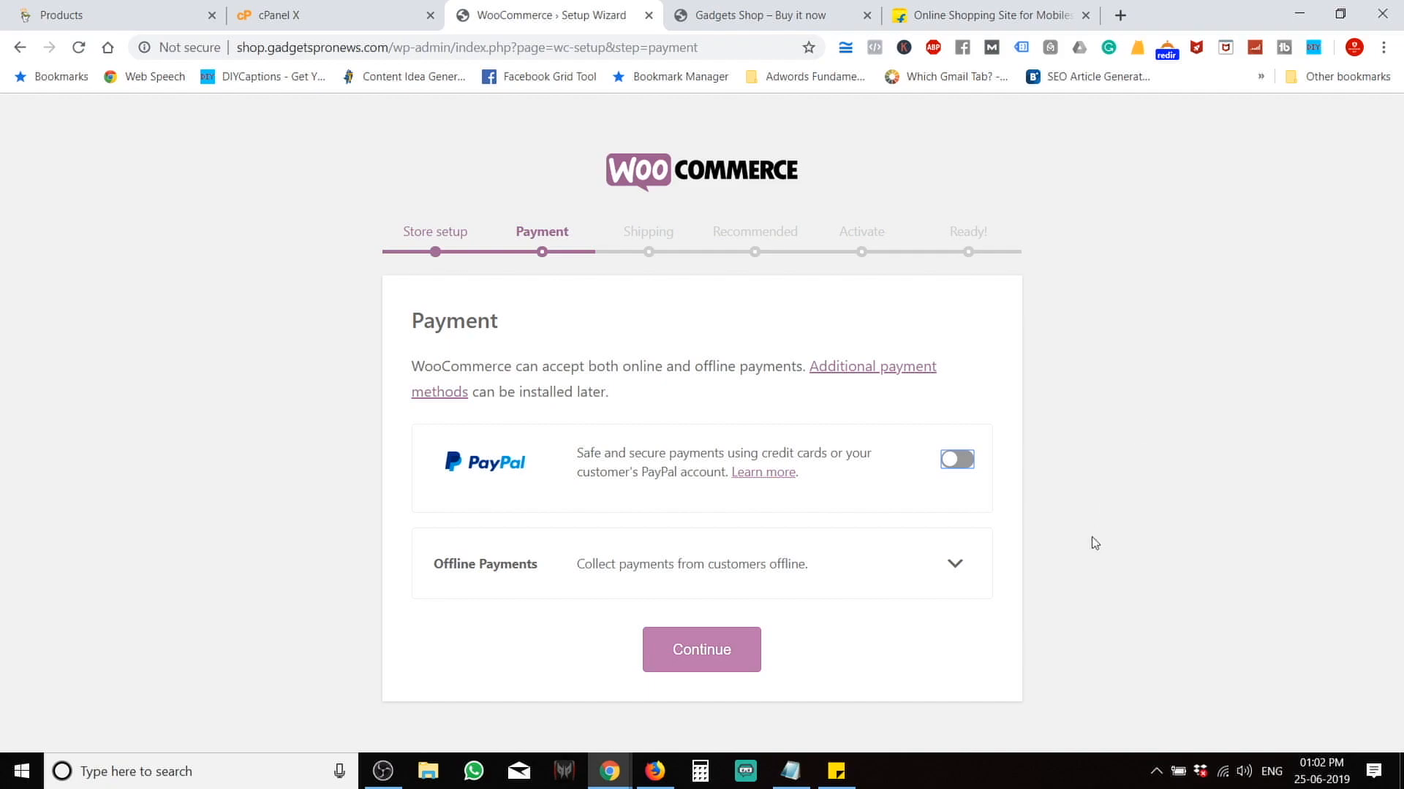
left_click(943, 583)
scroll(945, 585, "down", 2)
scroll(945, 587, "down", 1)
left_click(949, 591)
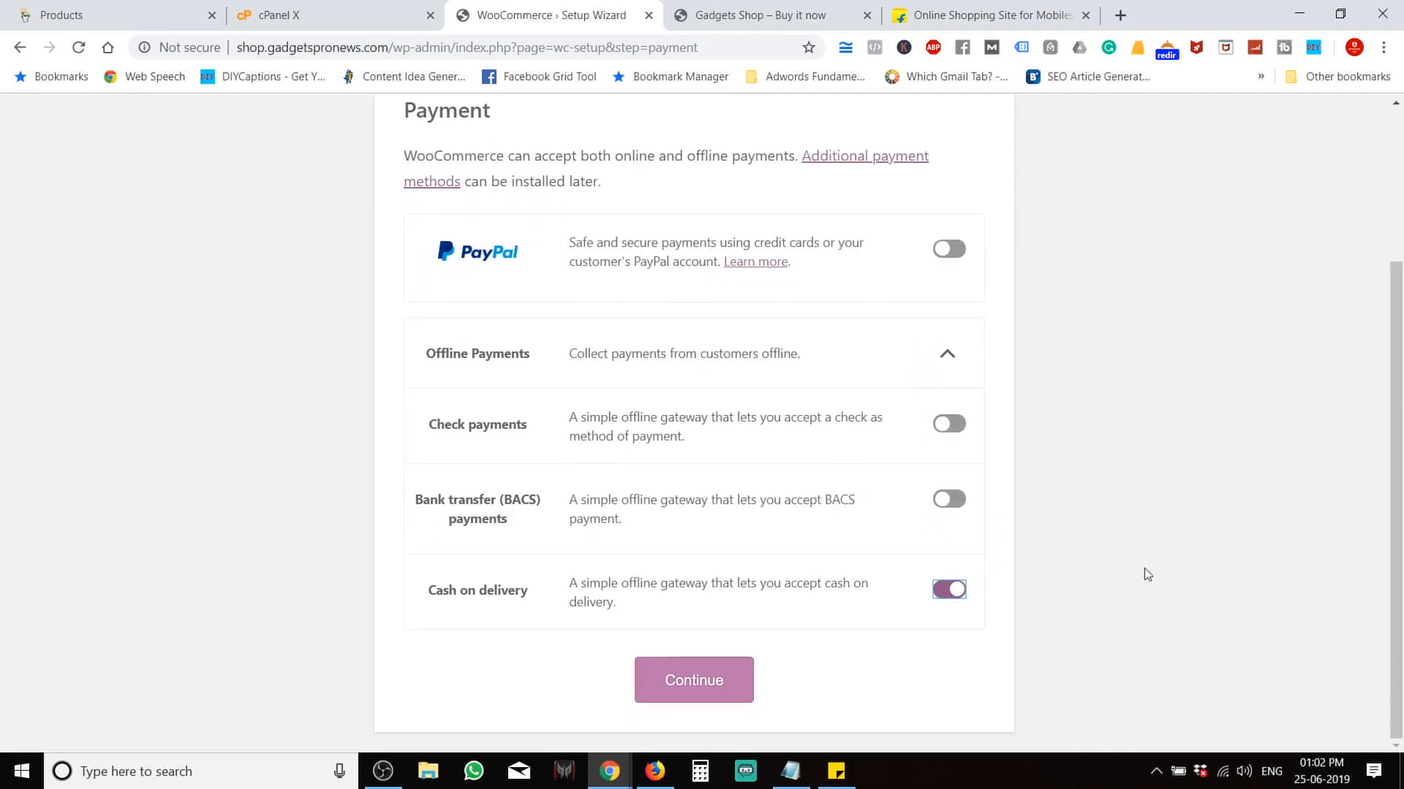
left_click(663, 671)
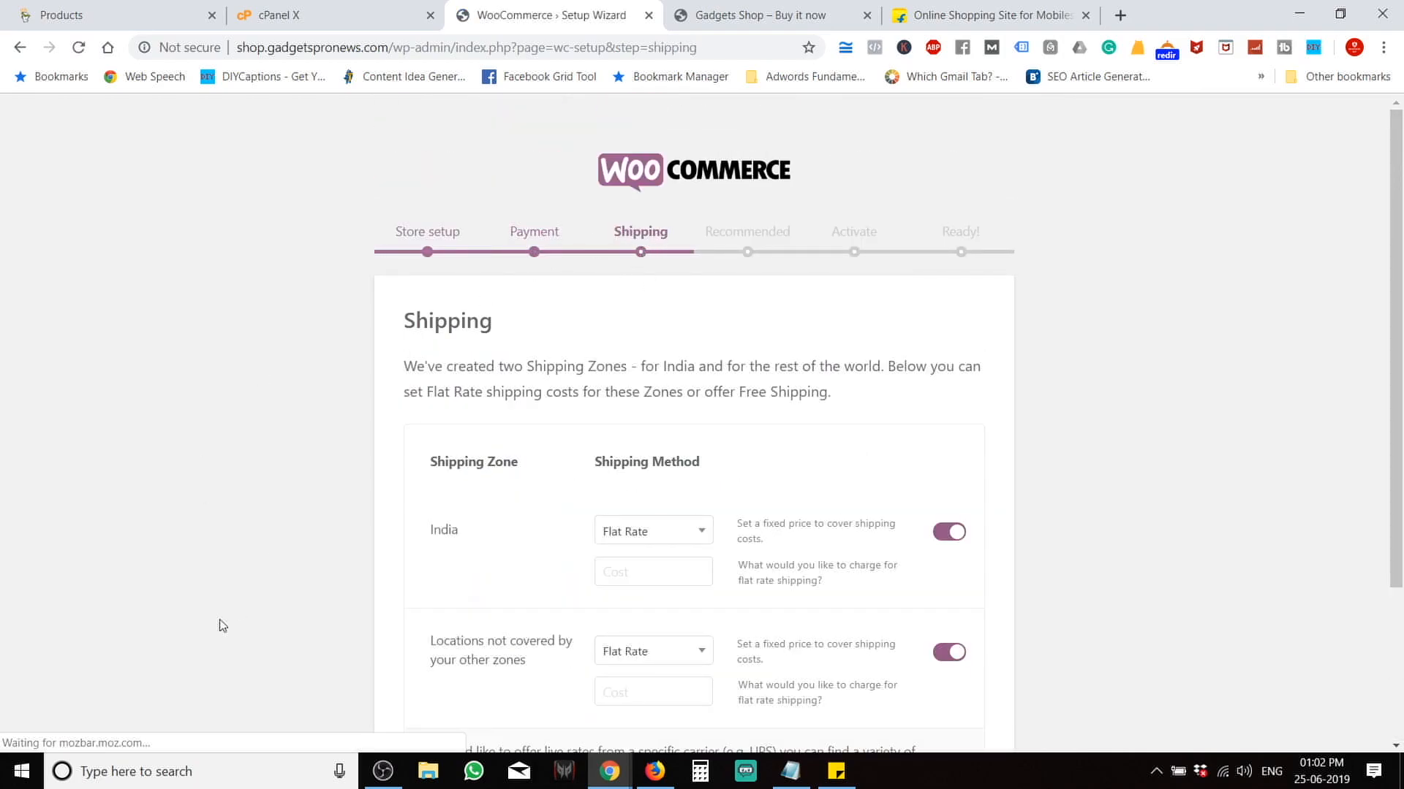
Keep Flat Rate as India's shipping method with a cost of 60.
scroll(221, 625, "down", 1)
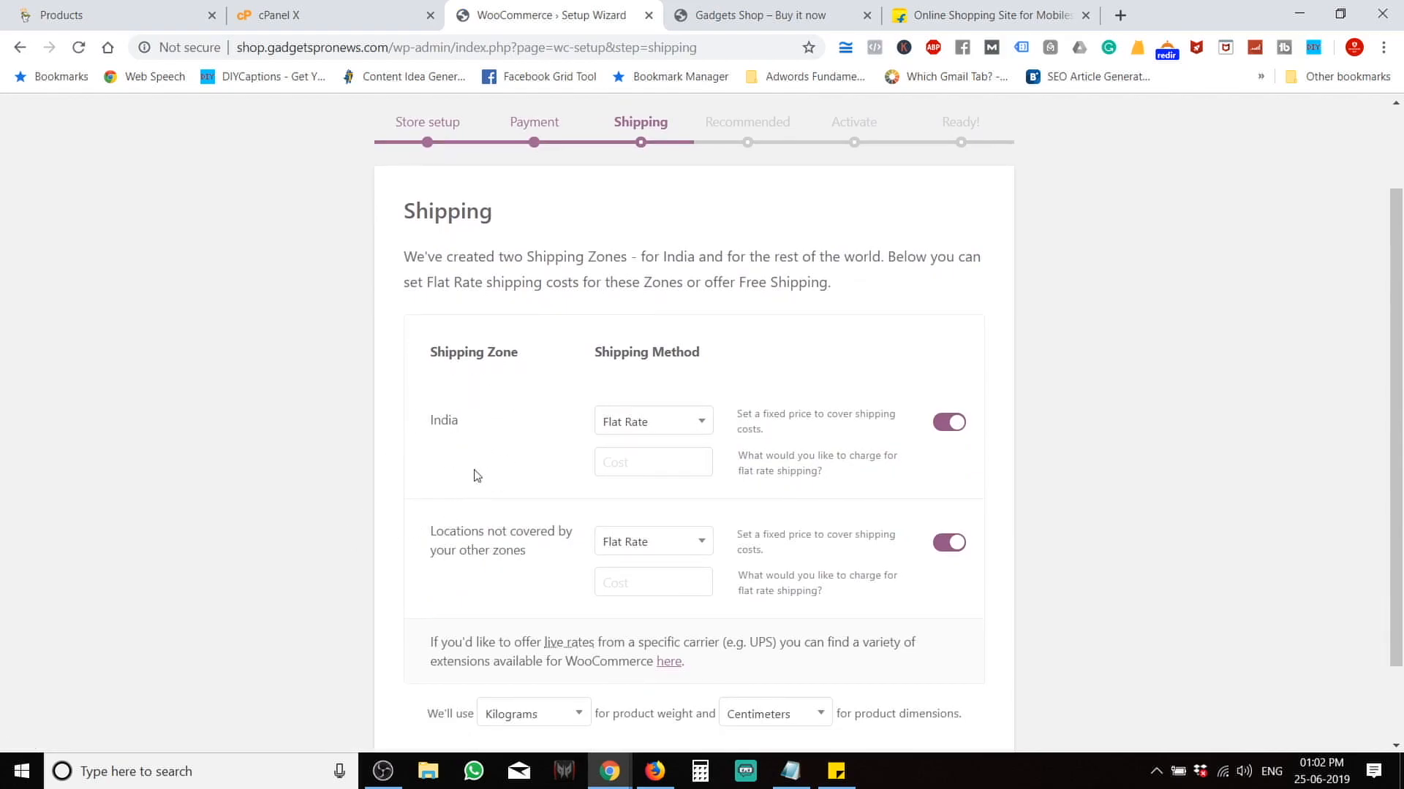
left_click(671, 439)
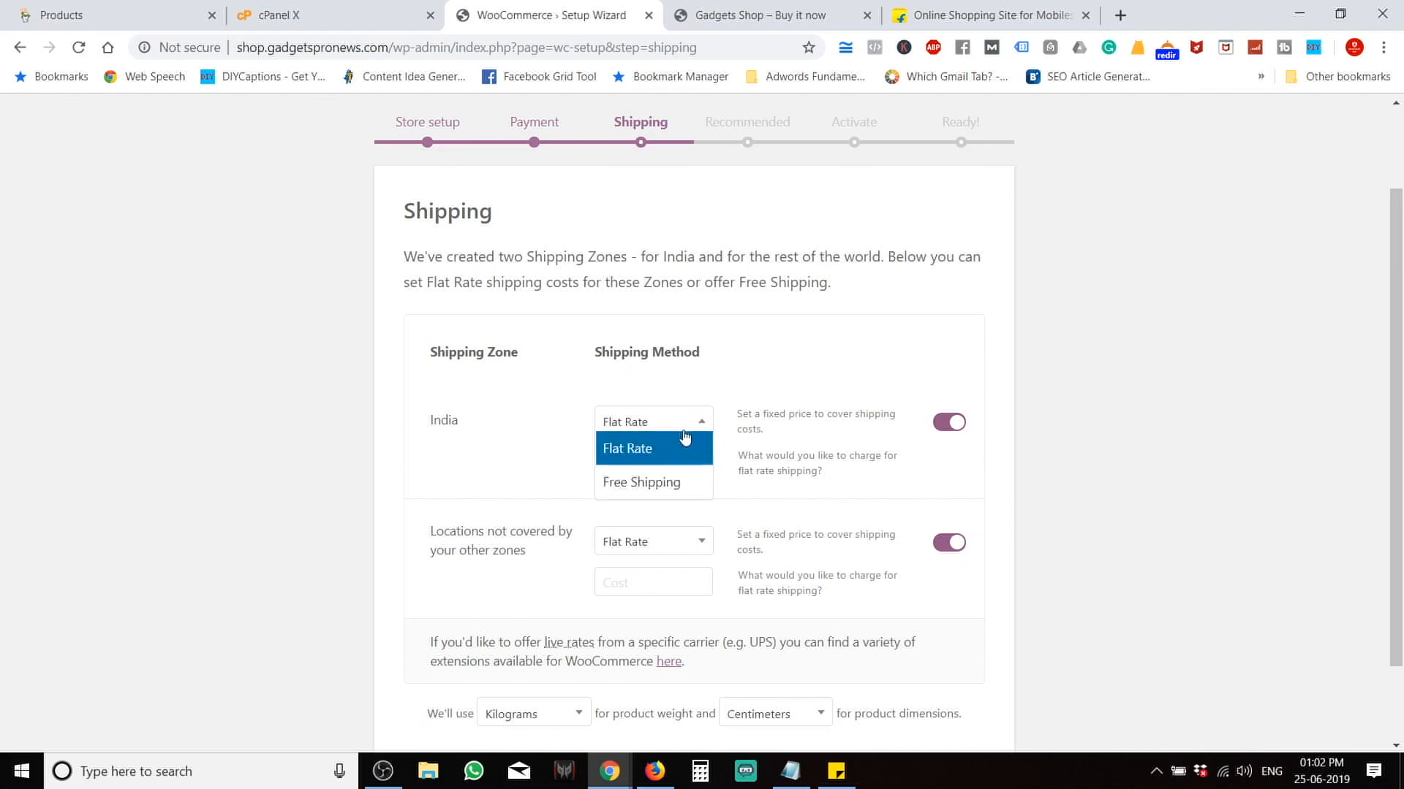
left_click(684, 488)
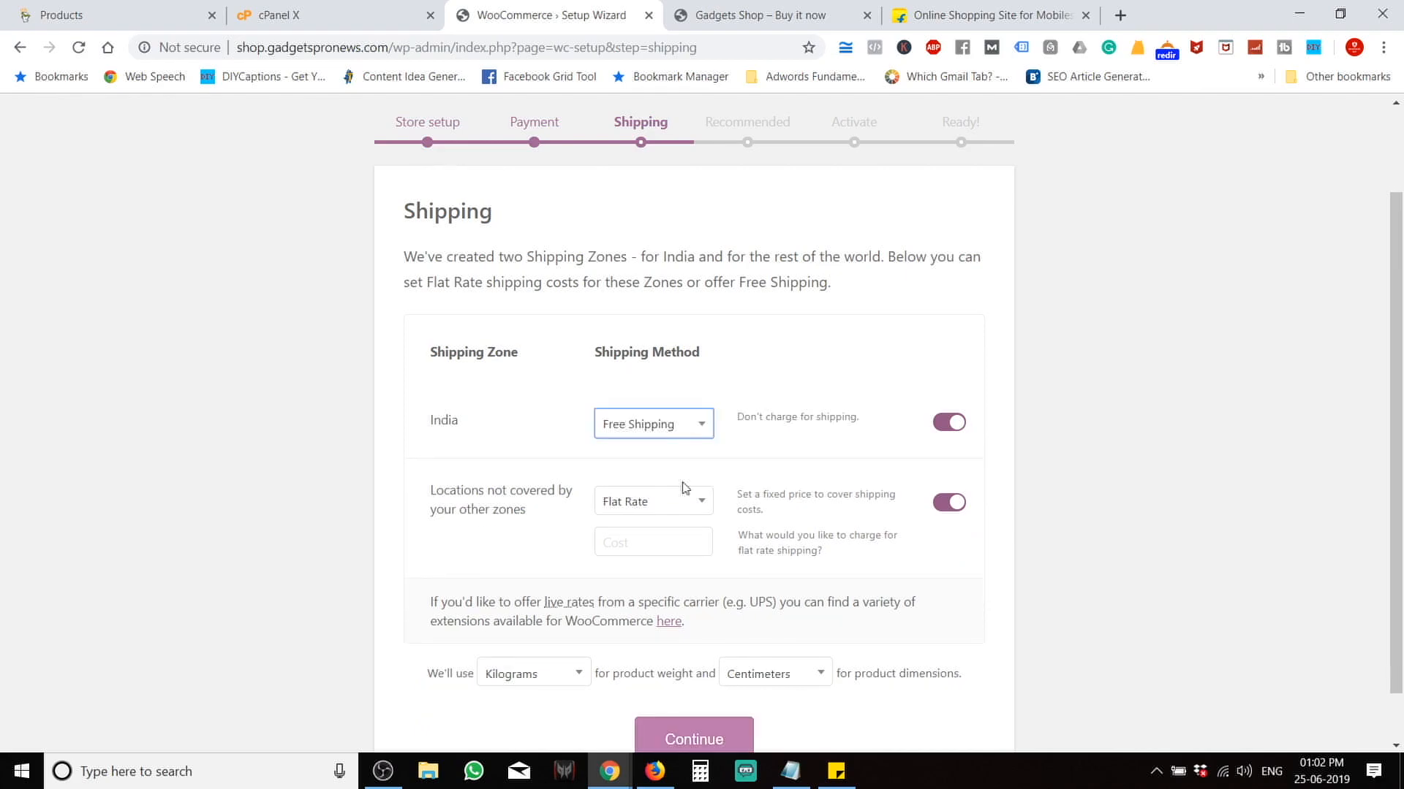
left_click(660, 437)
left_click(647, 448)
left_click(626, 424)
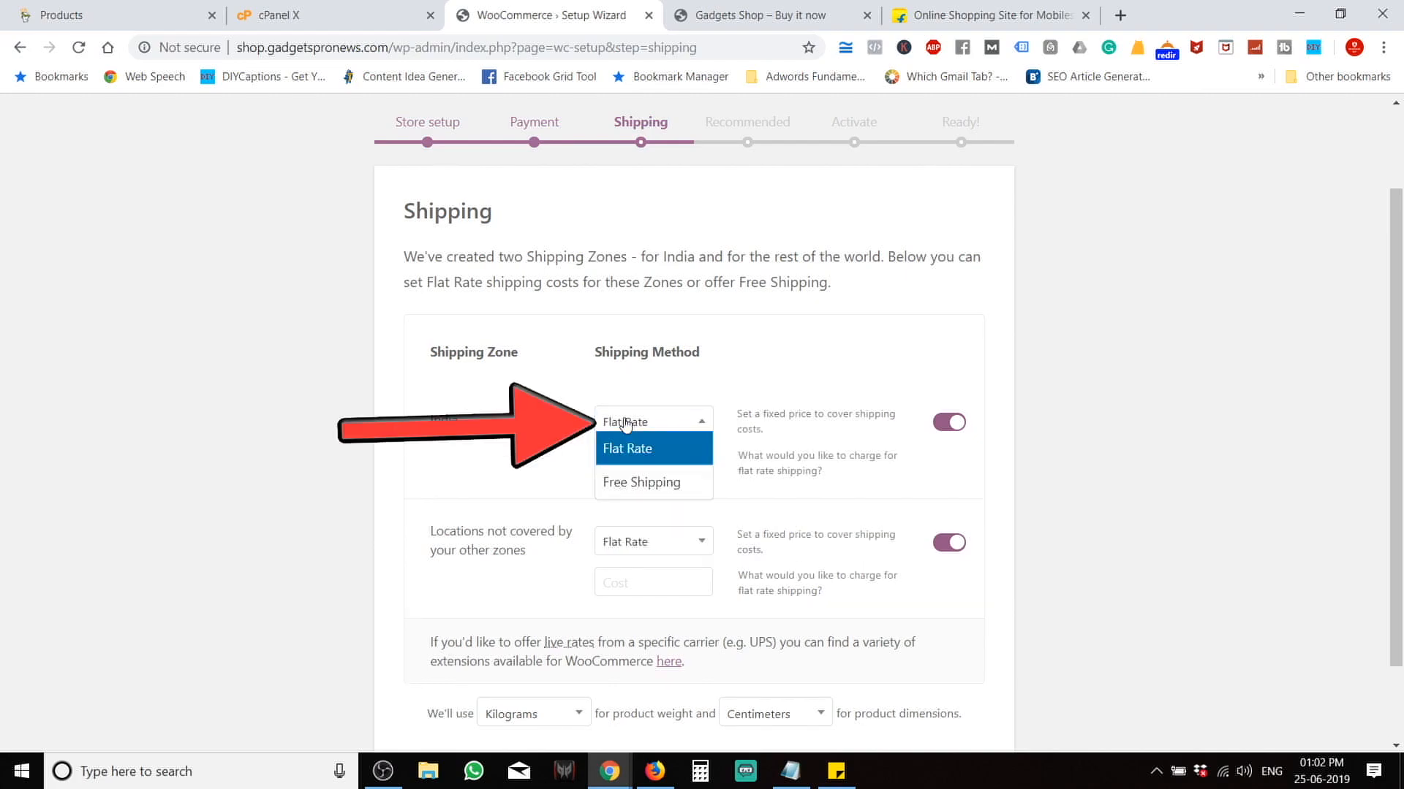
left_click(625, 424)
left_click(629, 457)
type("60")
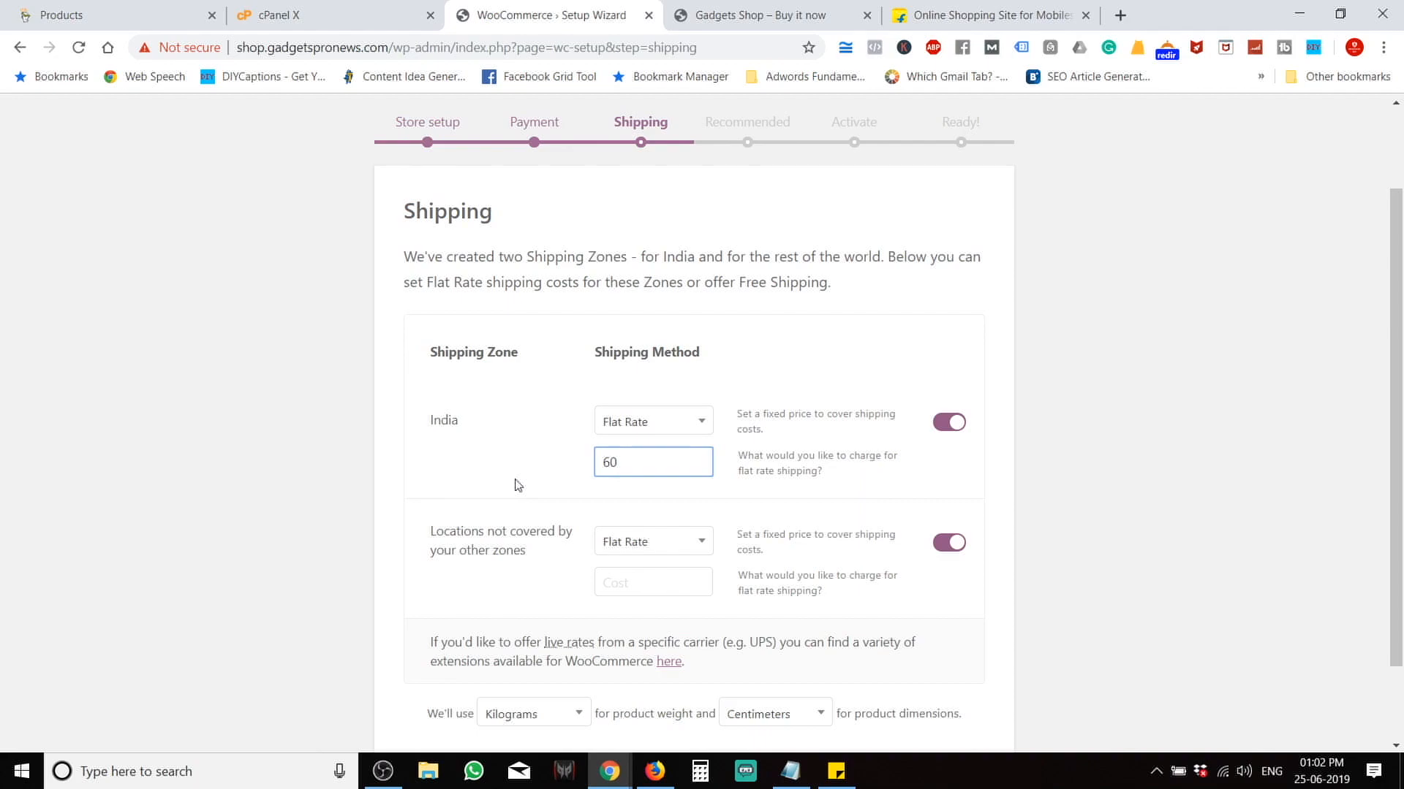
Set the flat rate cost for all other locations to 100.
scroll(518, 486, "down", 1)
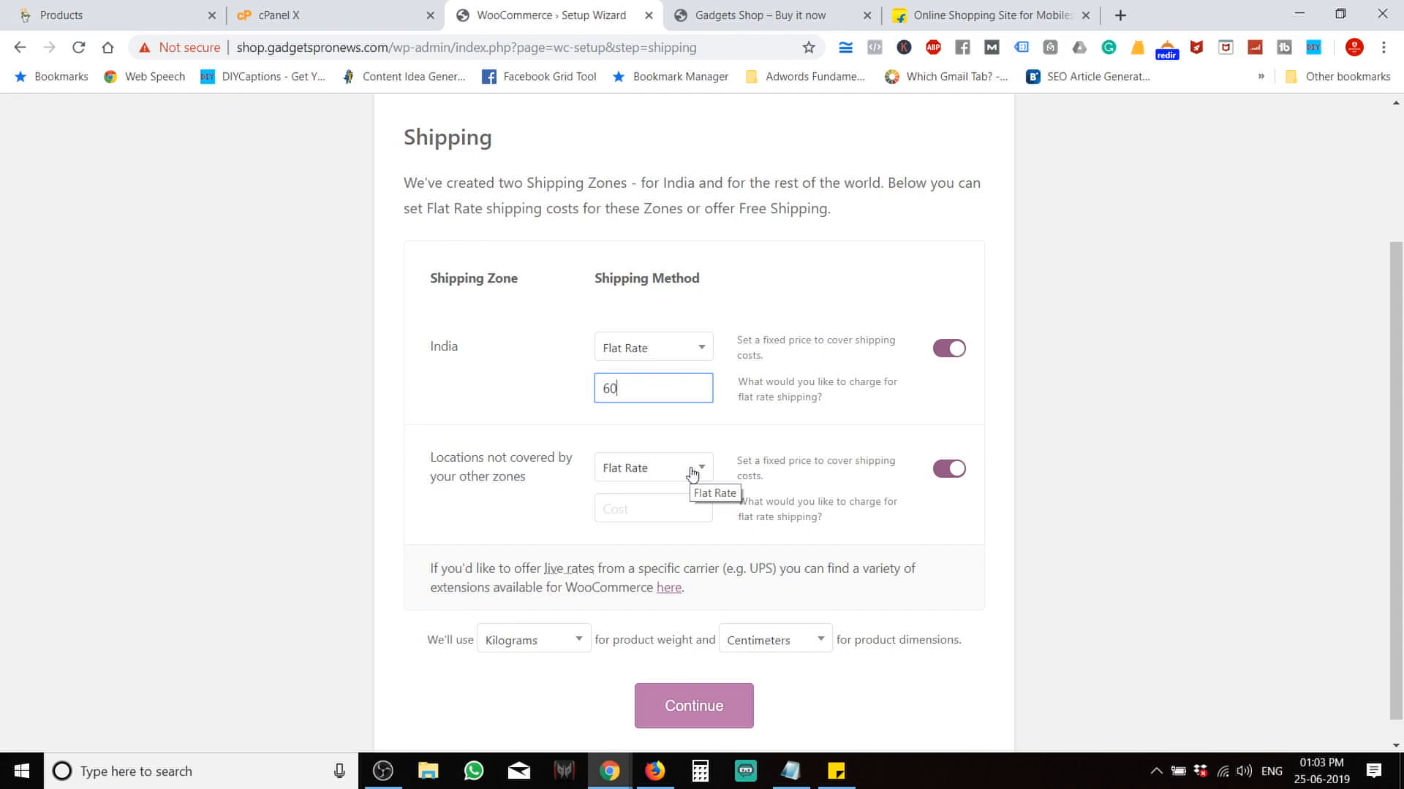
left_click(645, 514)
type("100")
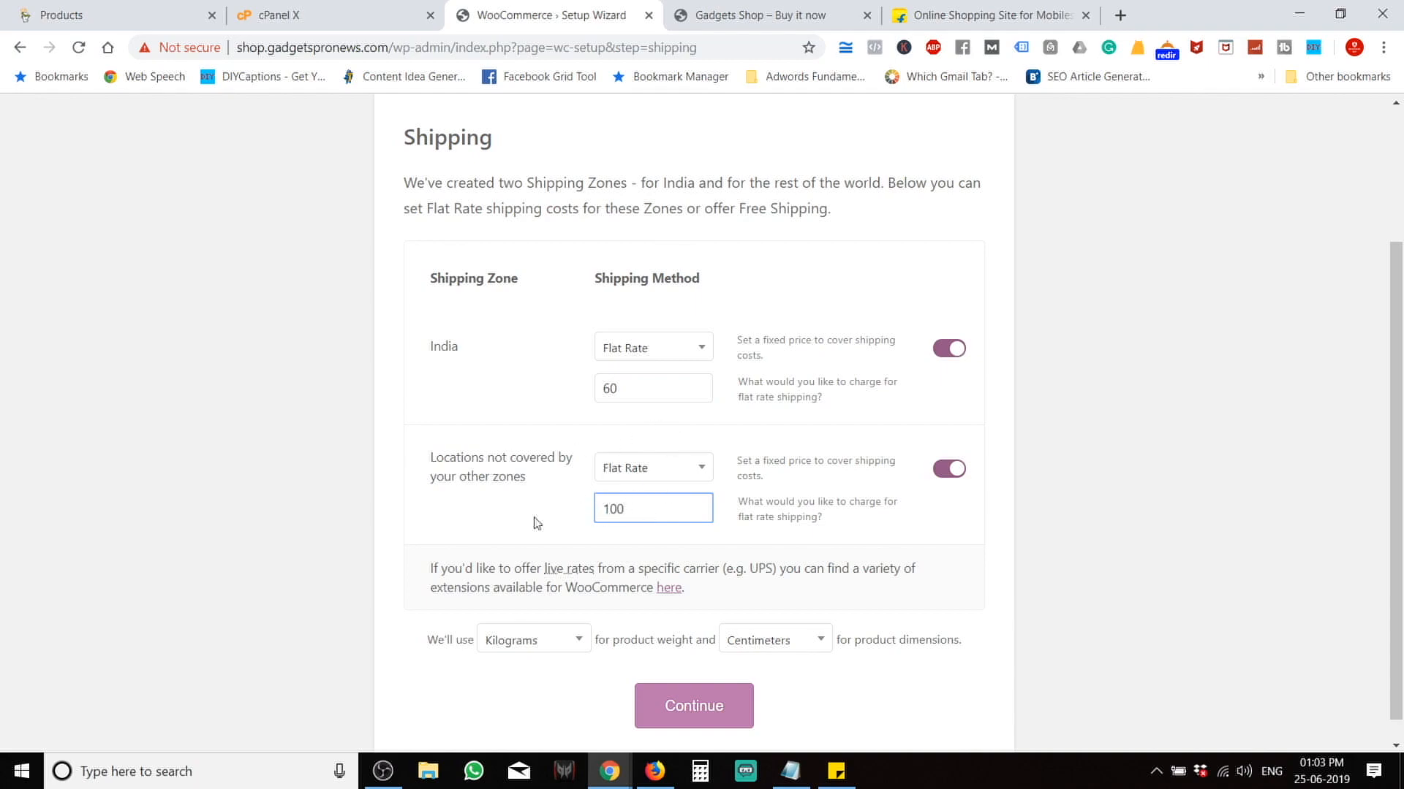
scroll(533, 524, "down", 1)
Set the product weight unit to Grams.
left_click(507, 670)
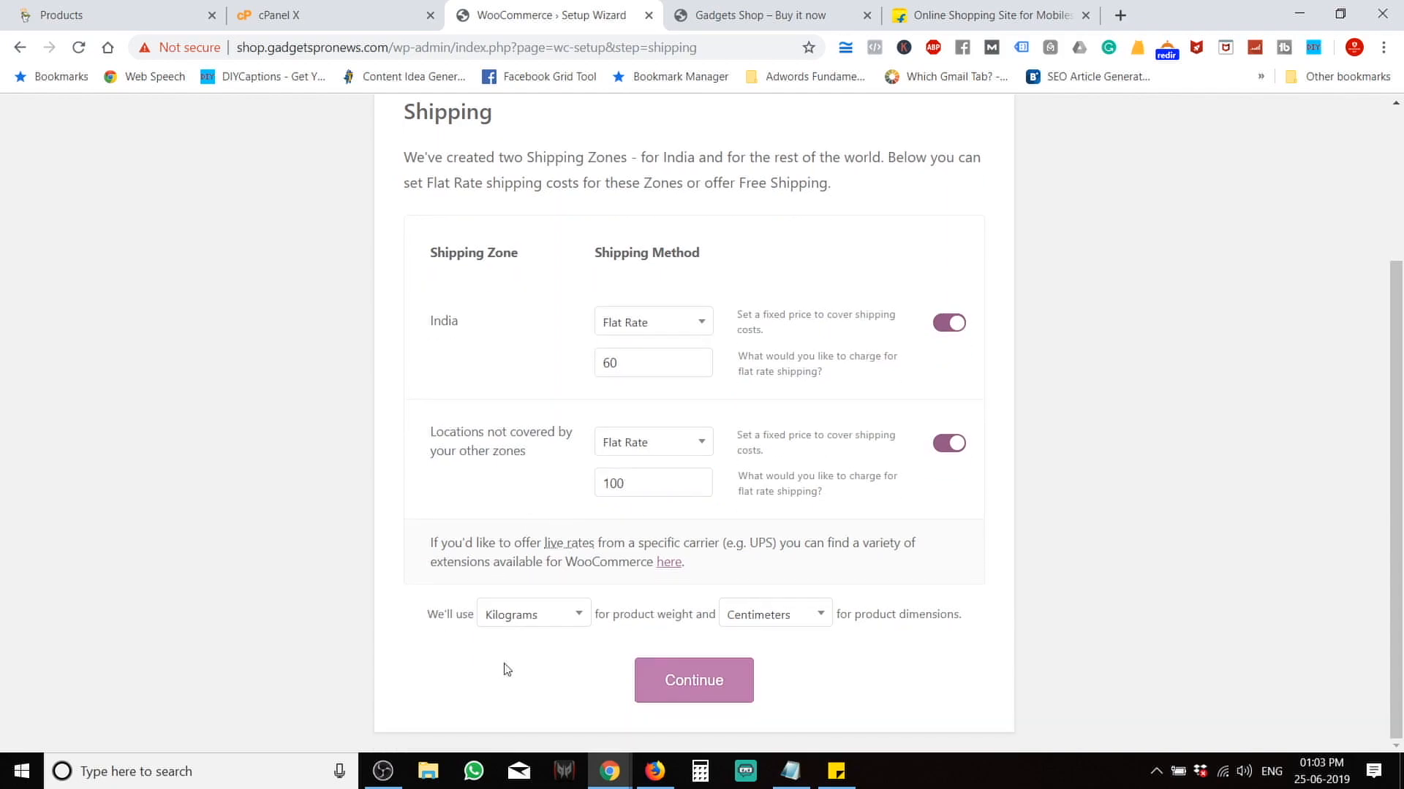
left_click(549, 614)
left_click(542, 526)
left_click(538, 623)
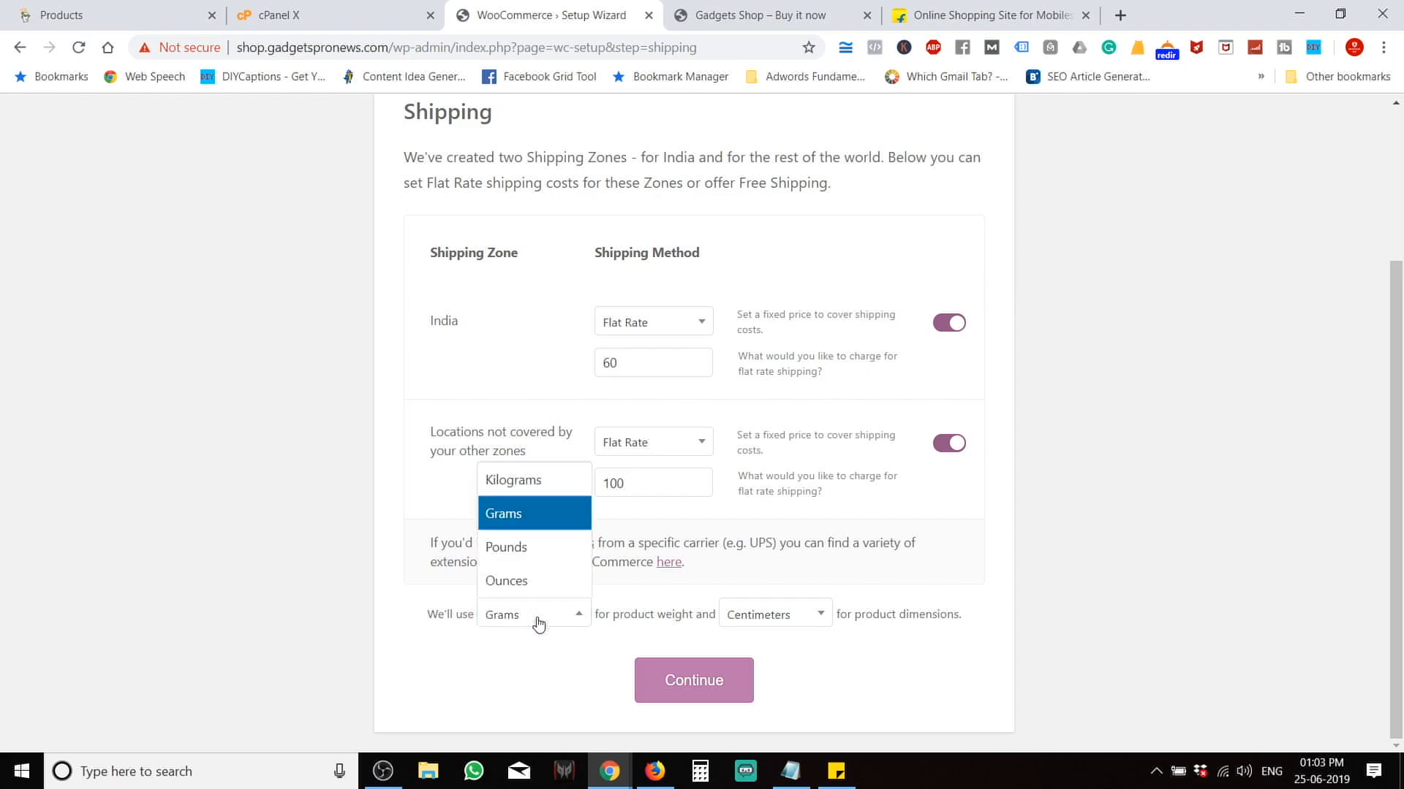
left_click(538, 623)
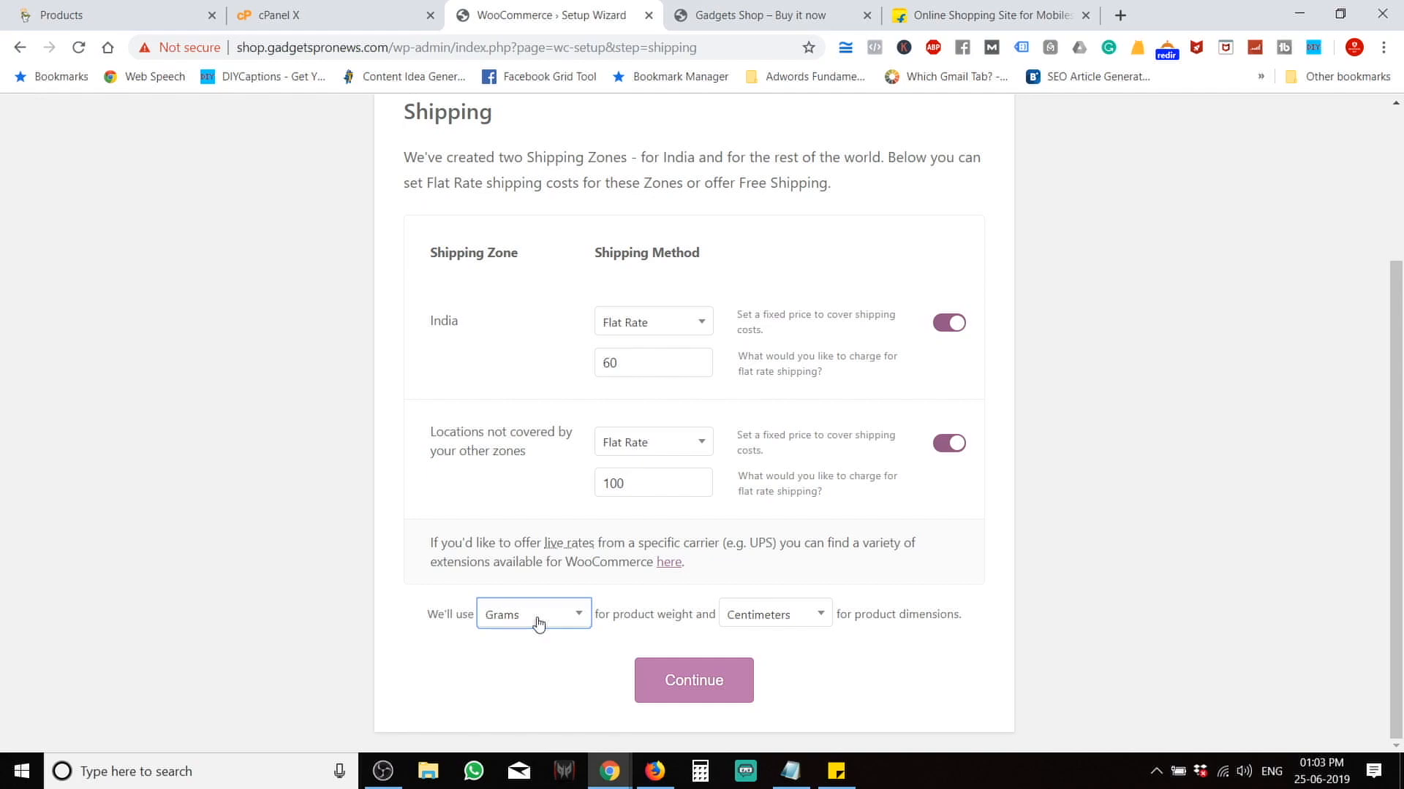
Keep Centimeters as the dimension unit and save the shipping settings.
left_click(819, 615)
left_click(820, 615)
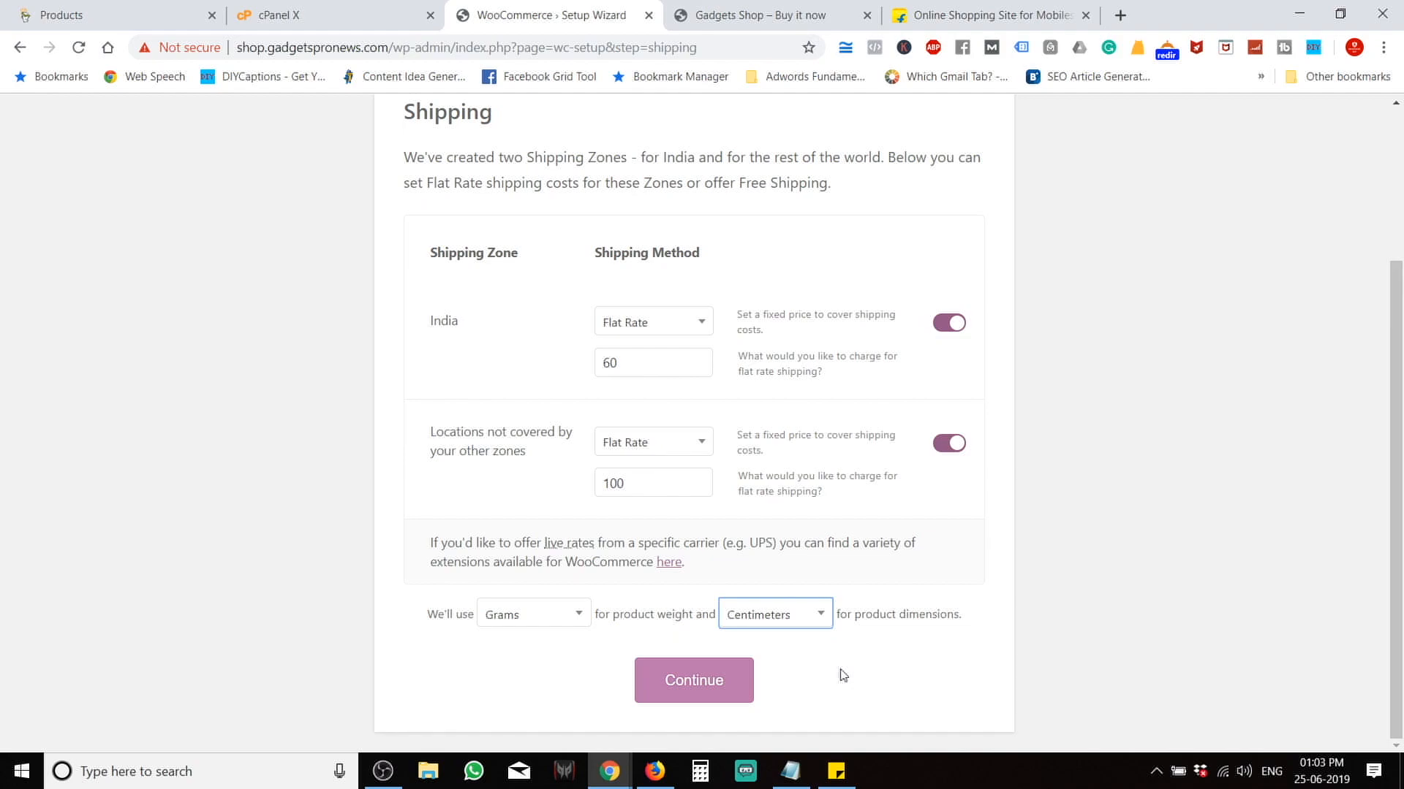
left_click(798, 635)
left_click(777, 616)
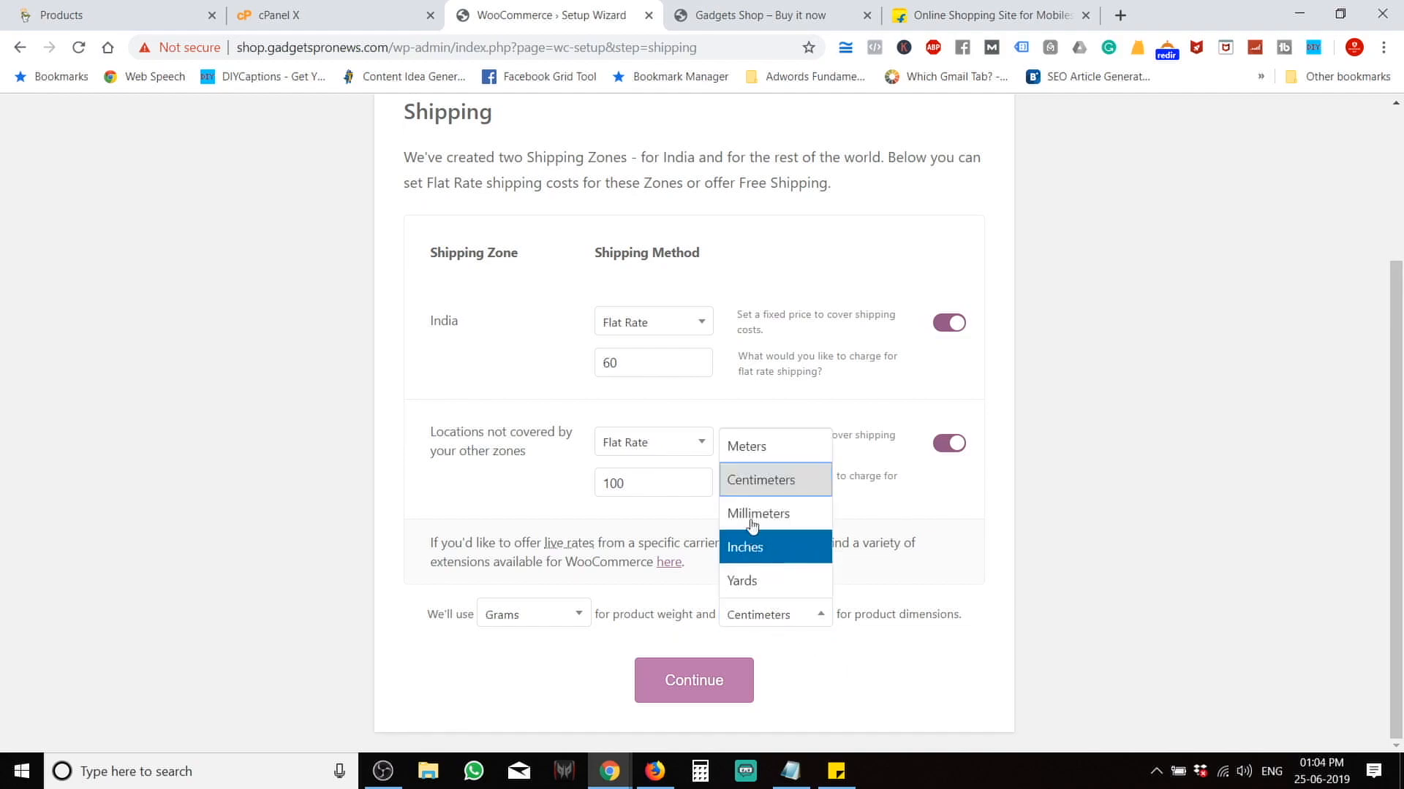
left_click(1157, 605)
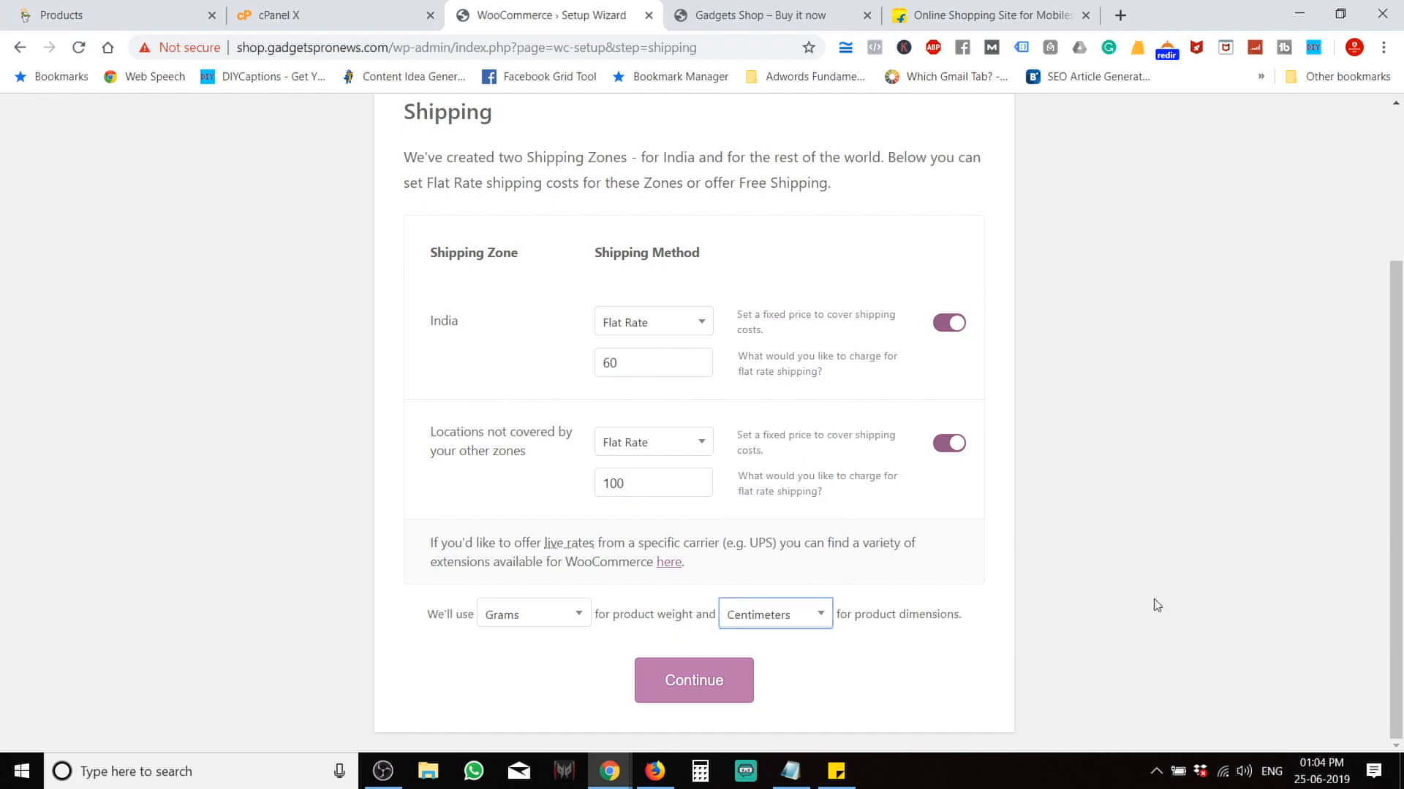
left_click(688, 698)
left_click(688, 698)
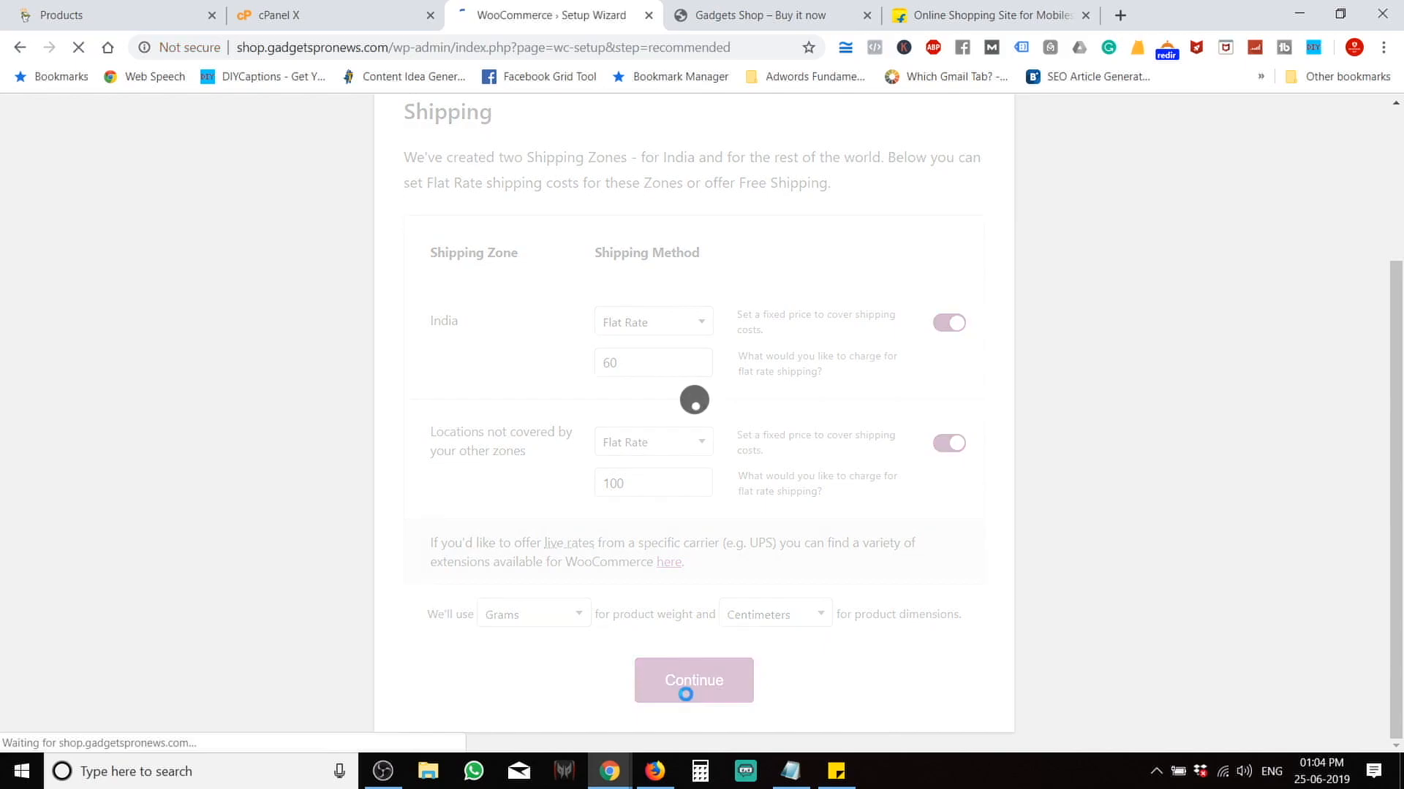
scroll(349, 529, "down", 2)
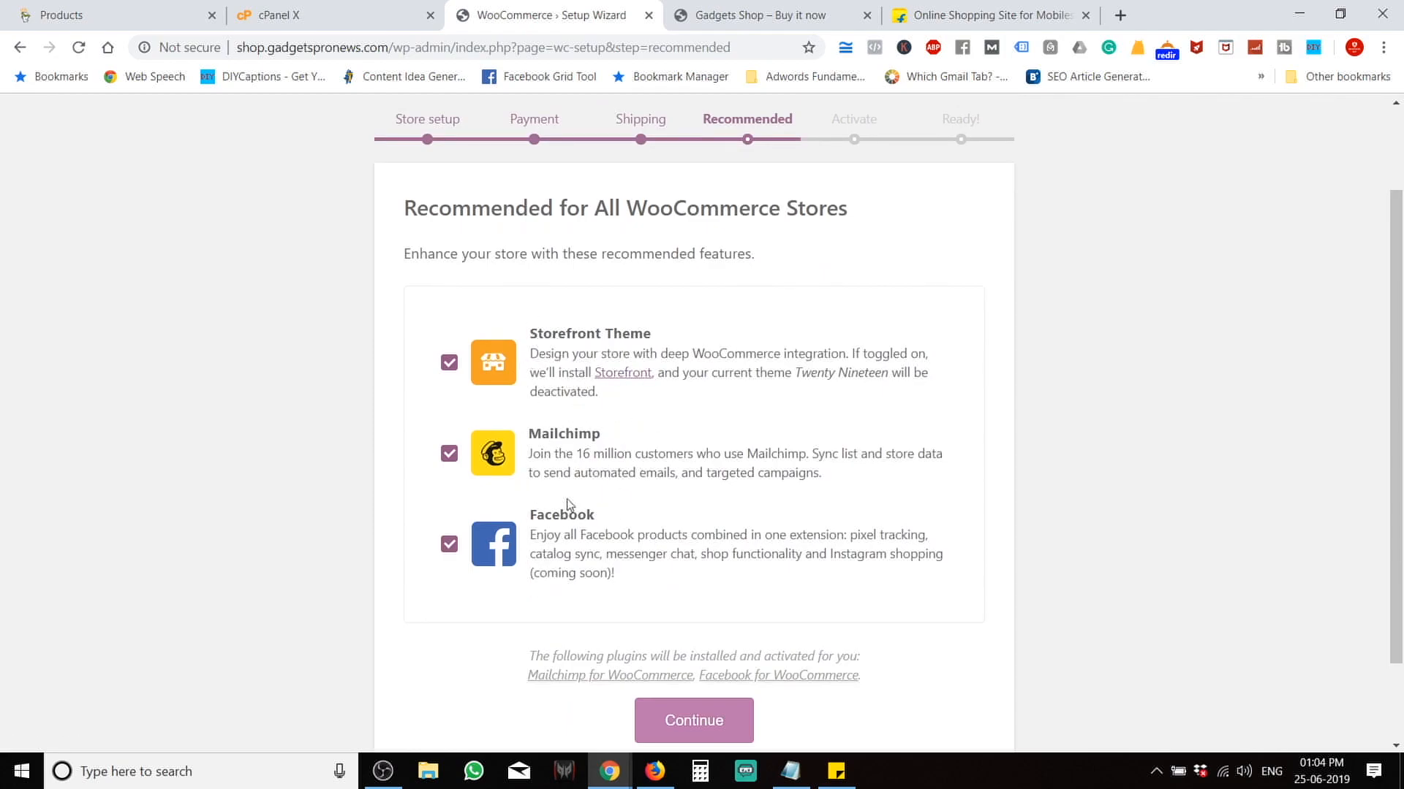
Accept the Storefront, Mailchimp and Facebook recommendations and continue to the Jetpack step.
left_click(673, 731)
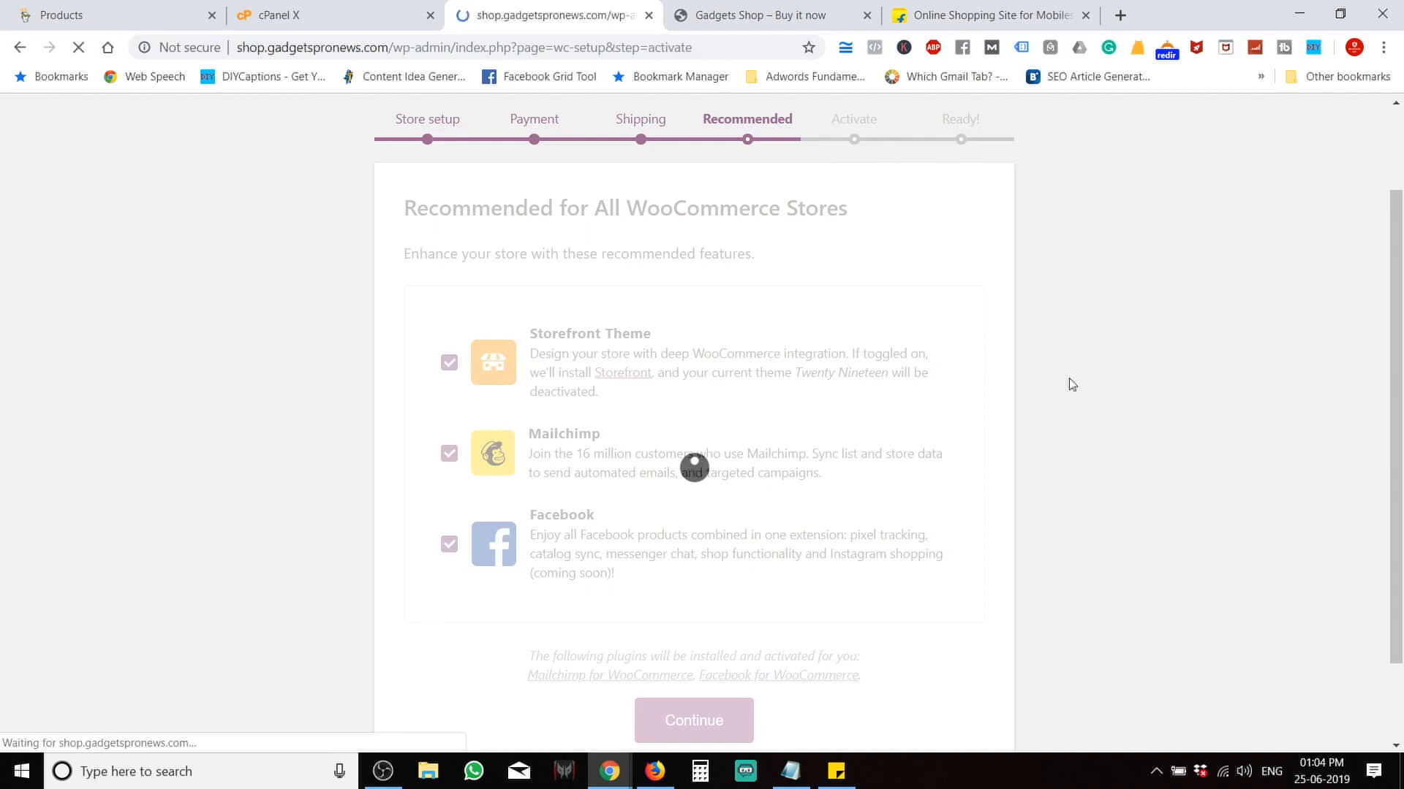
scroll(1072, 385, "down", 5)
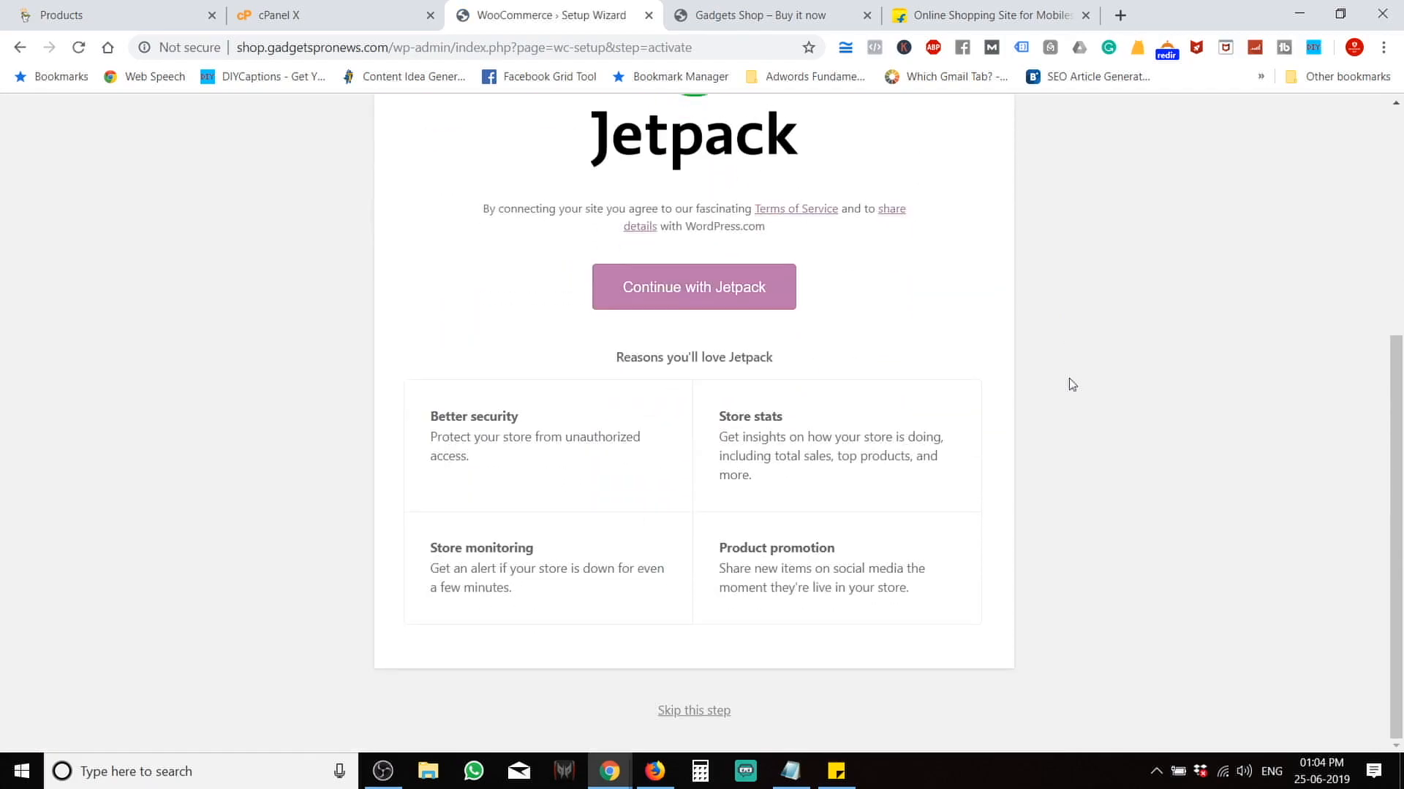
scroll(1052, 459, "up", 1)
scroll(1052, 460, "down", 1)
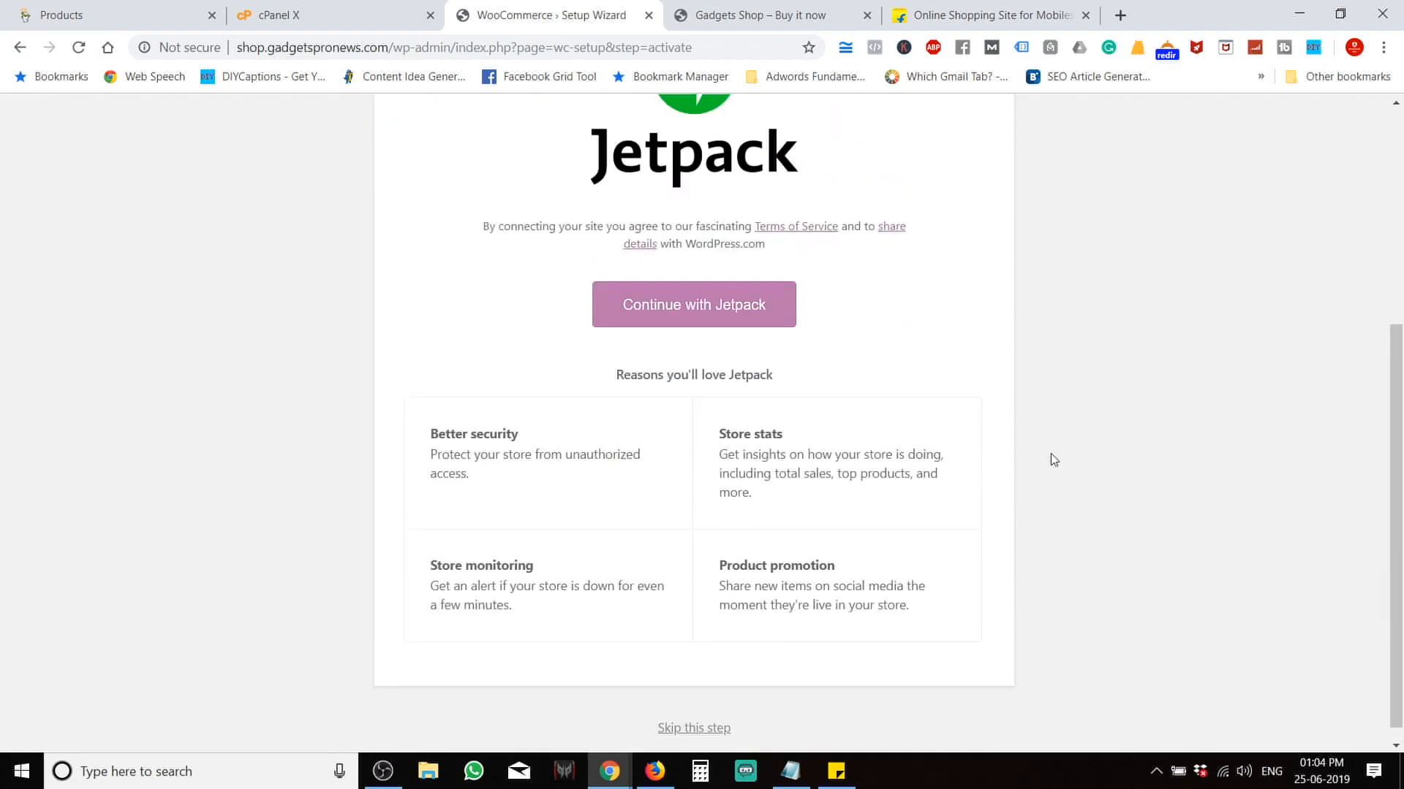
Skip the Jetpack connection step to finish the setup wizard.
left_click(678, 713)
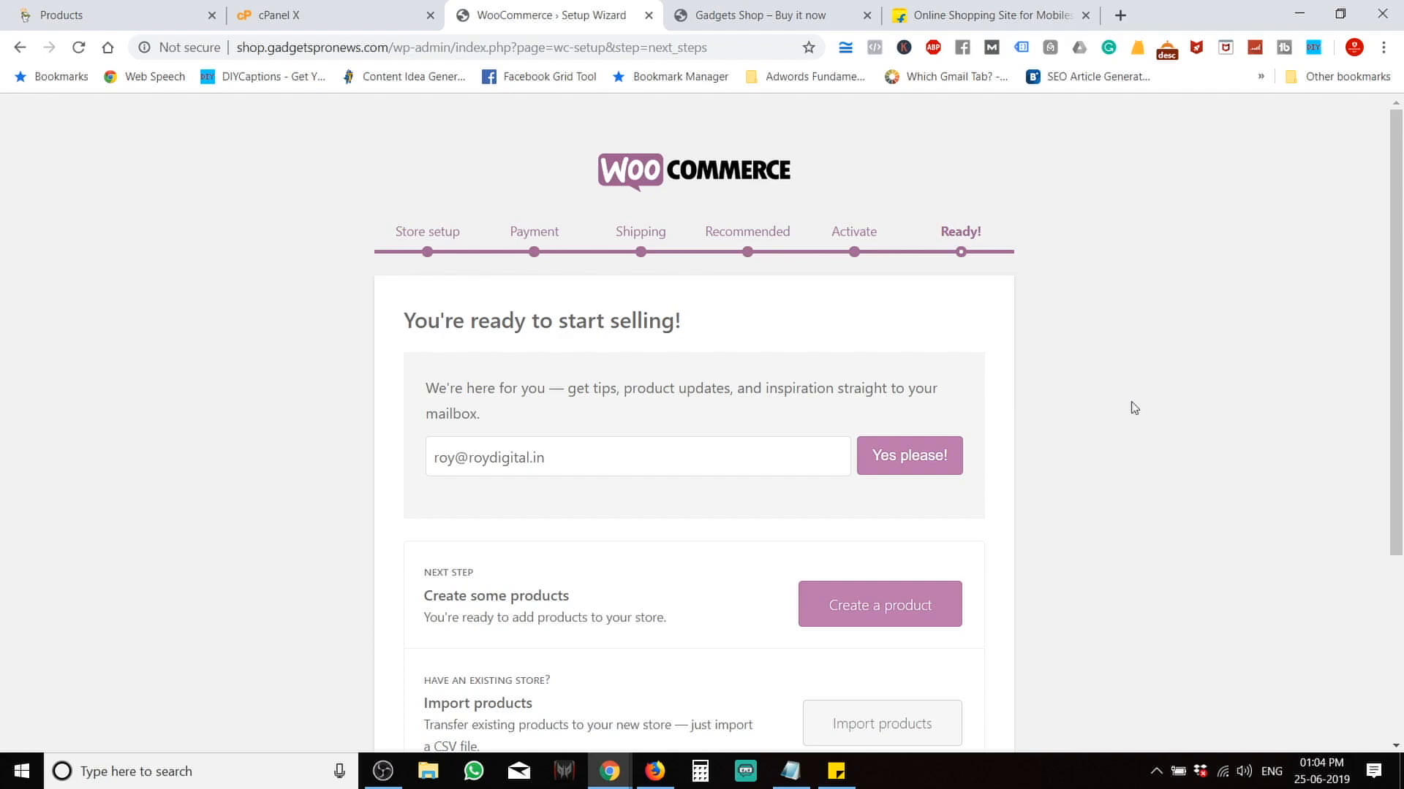
scroll(1134, 408, "down", 4)
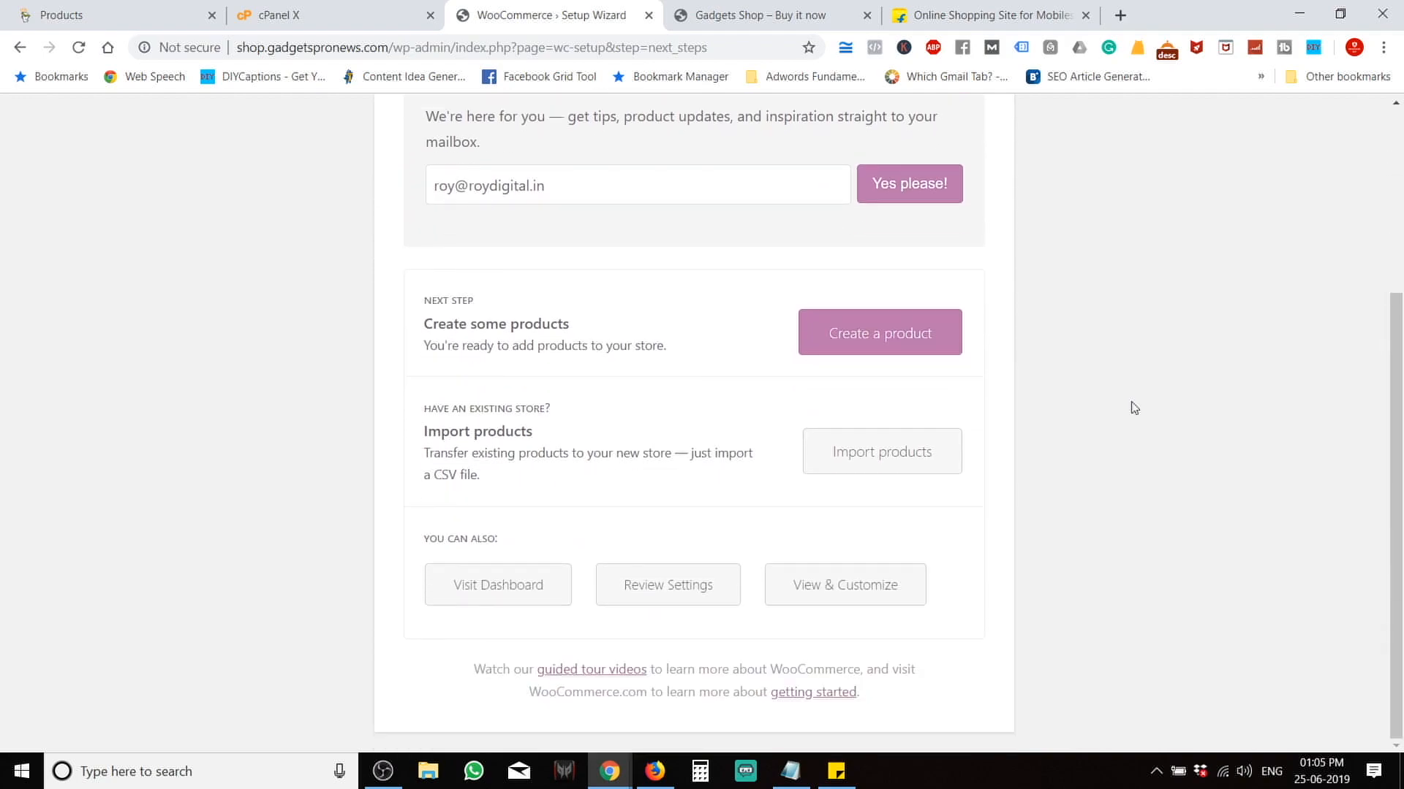
scroll(1134, 408, "up", 4)
scroll(1134, 408, "down", 1)
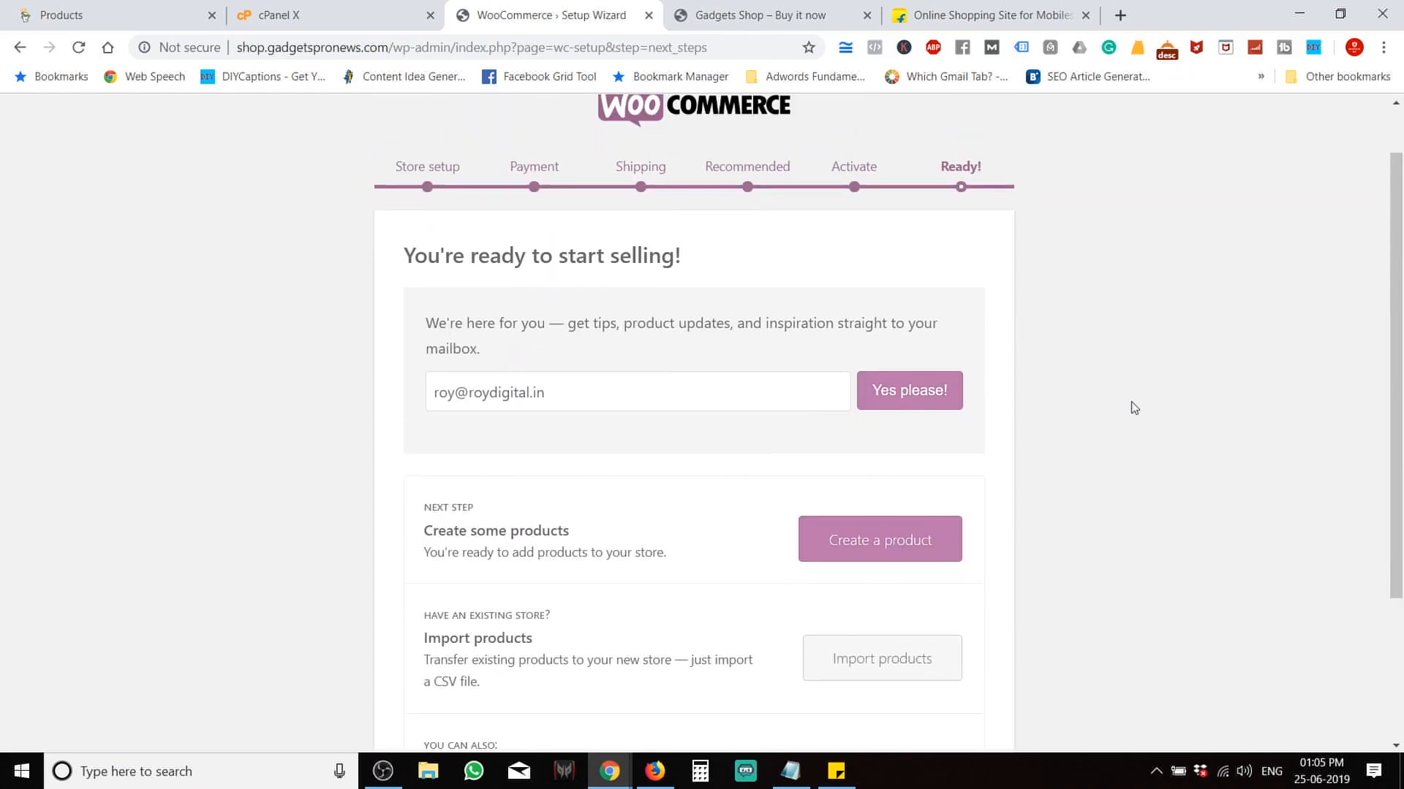
scroll(1133, 408, "up", 1)
scroll(1134, 408, "down", 2)
scroll(1134, 408, "up", 2)
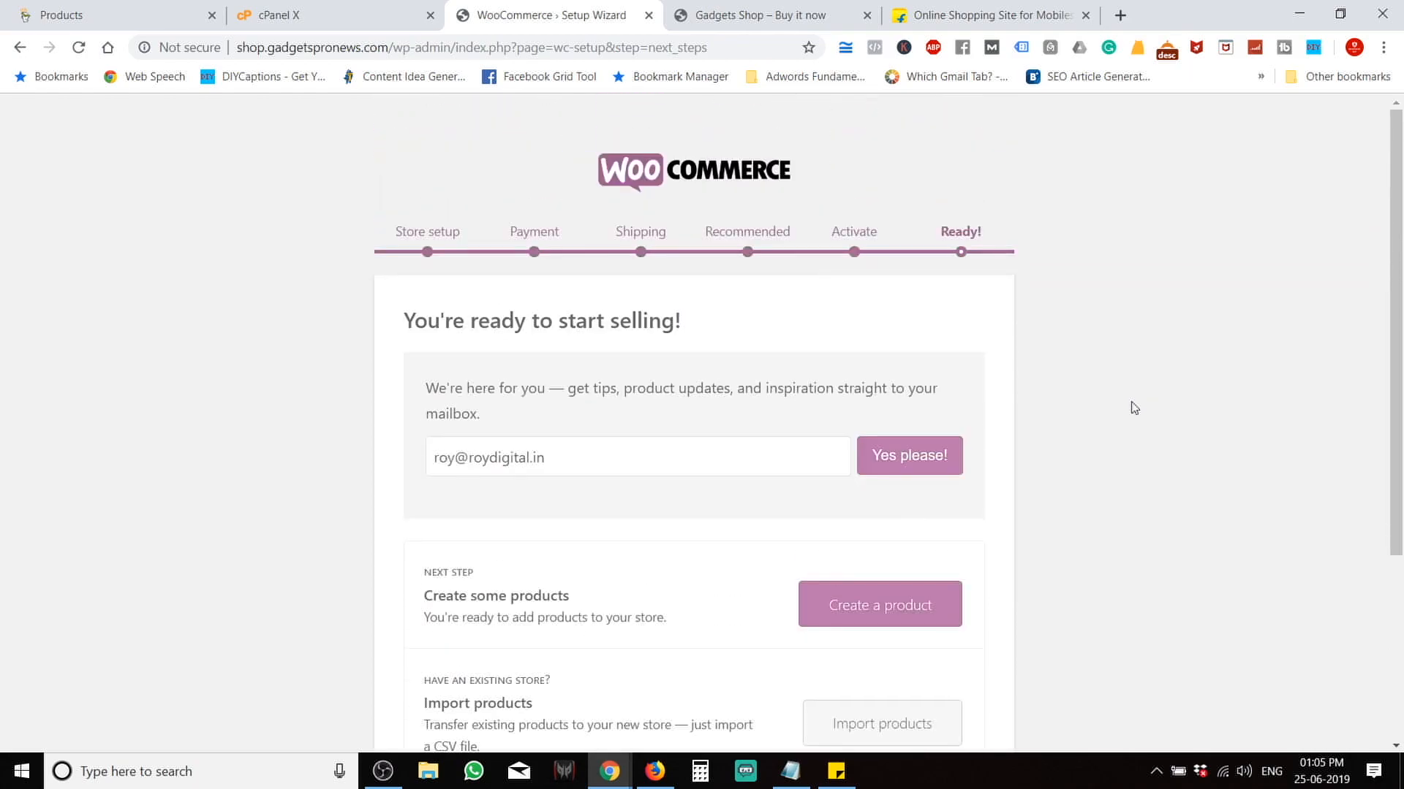
scroll(1134, 408, "down", 4)
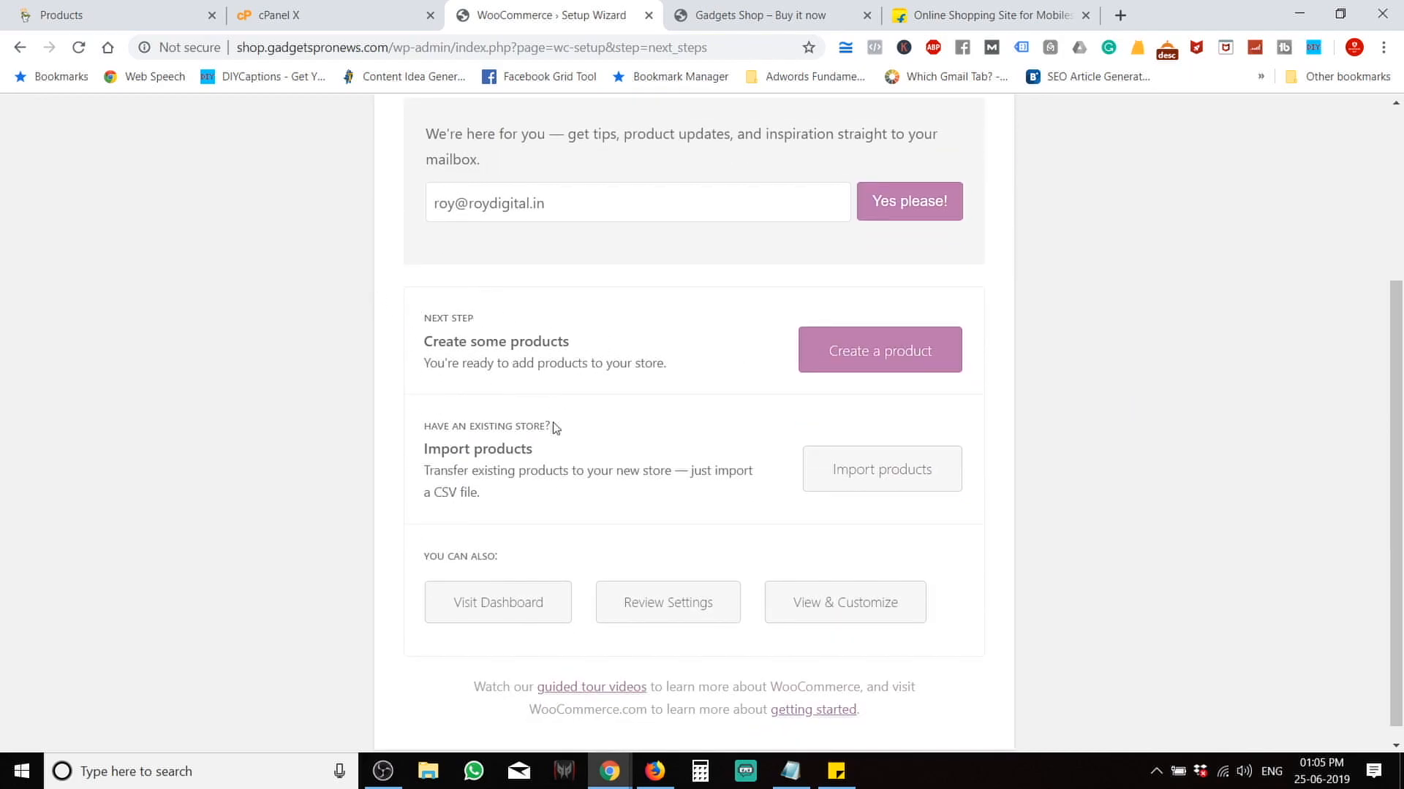
Create a new product and dismiss the Product name tutorial tooltip.
left_click(875, 356)
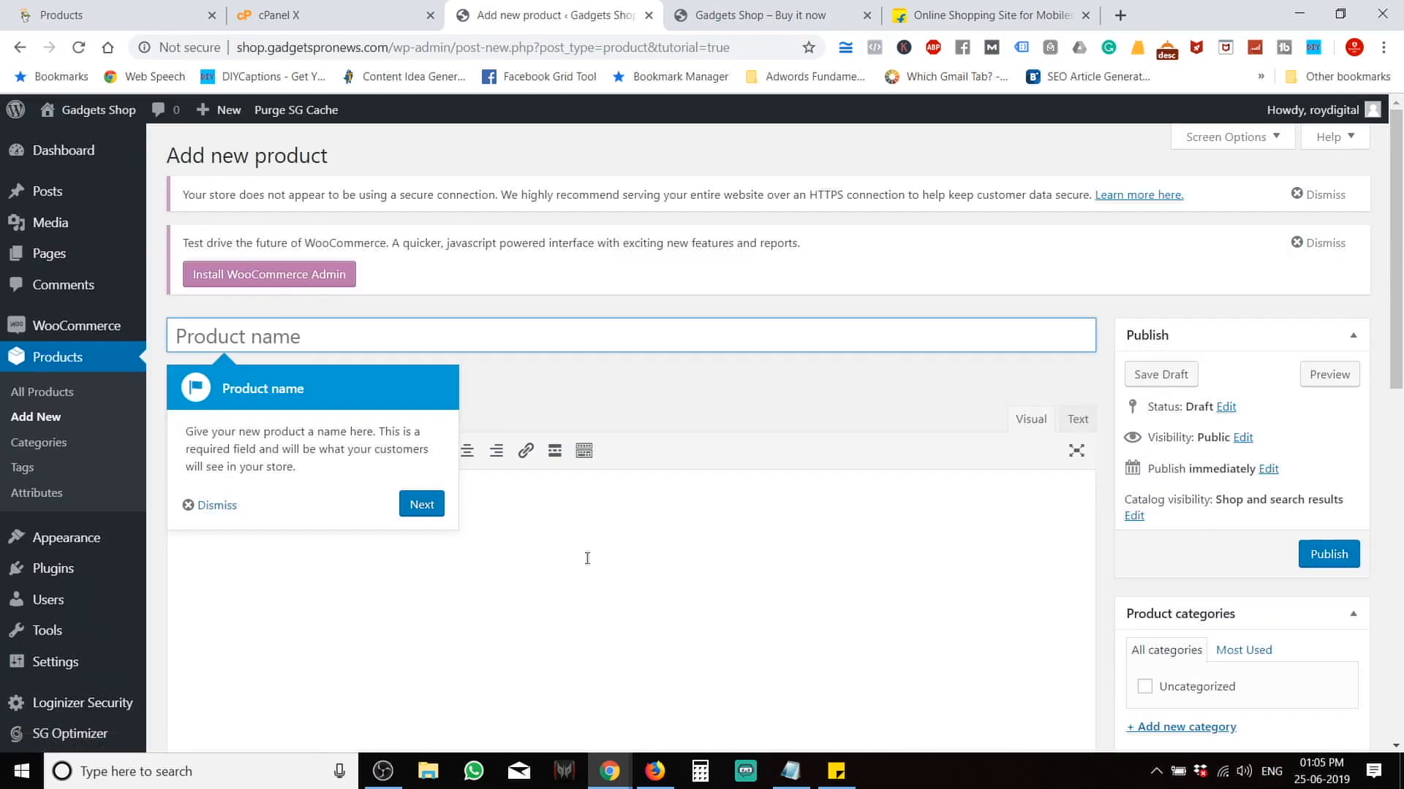
left_click(197, 505)
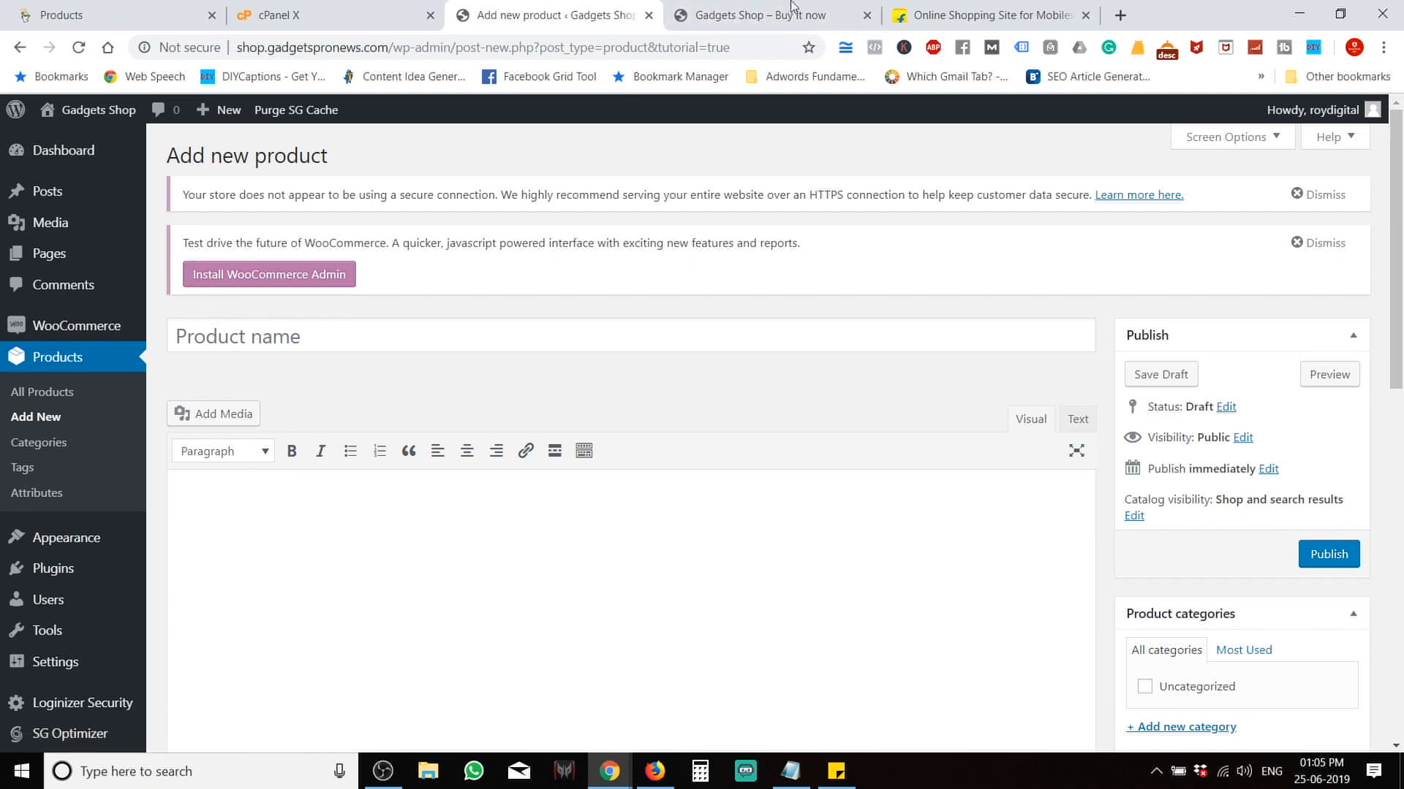
left_click(972, 13)
Open Flipkart's blue 32 GB Asus ZenFone Max Pro M2 page and copy its title.
scroll(648, 465, "down", 3)
scroll(646, 466, "down", 10)
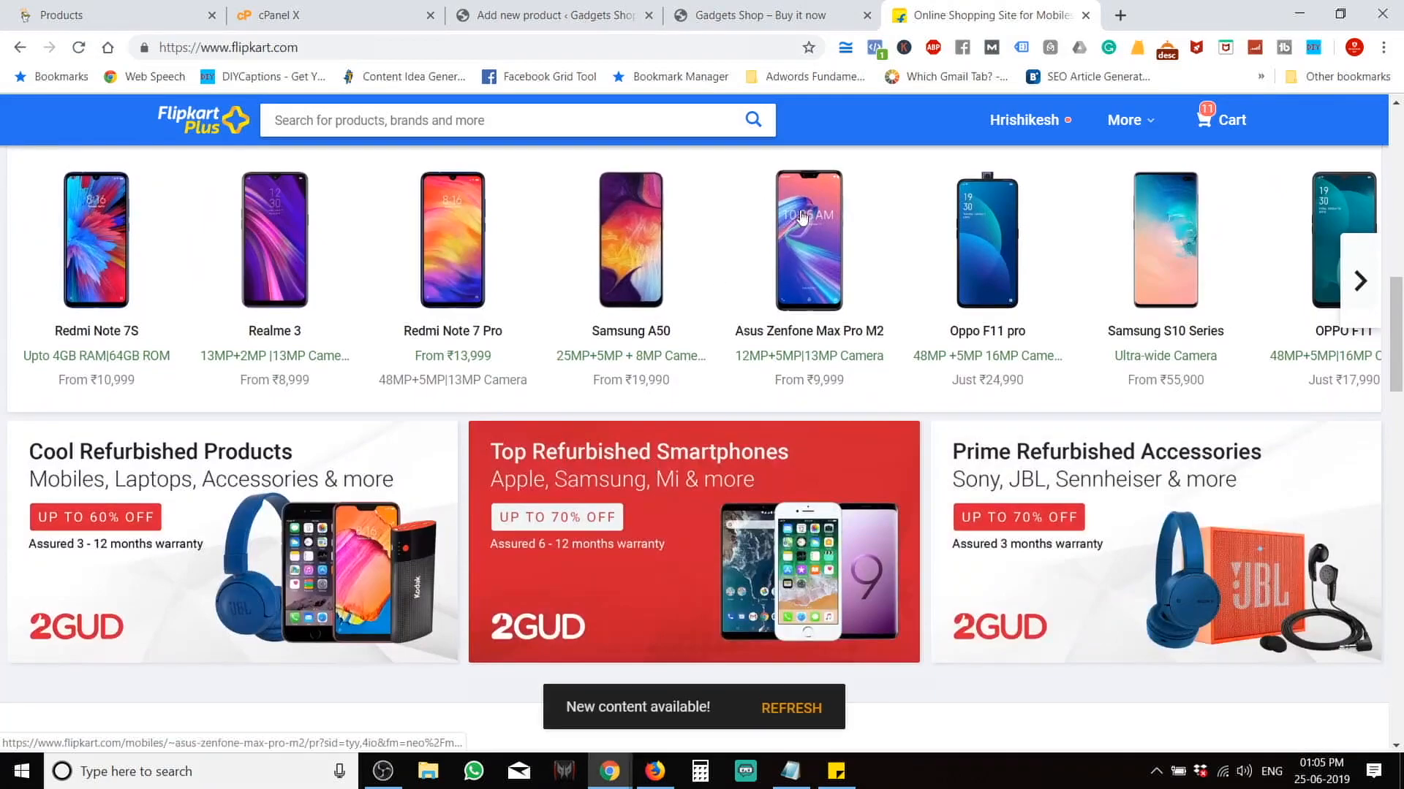
left_click(798, 217)
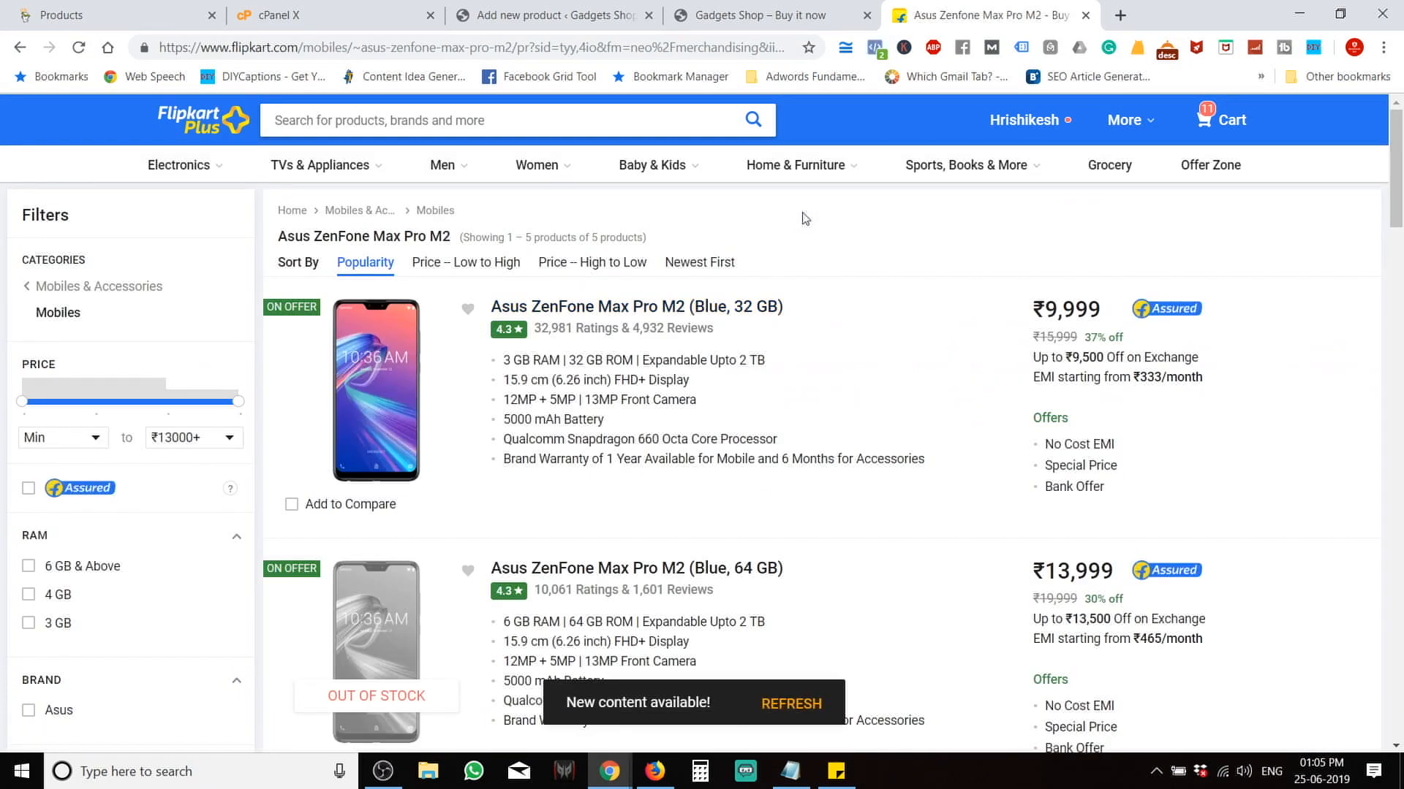
left_click(585, 310)
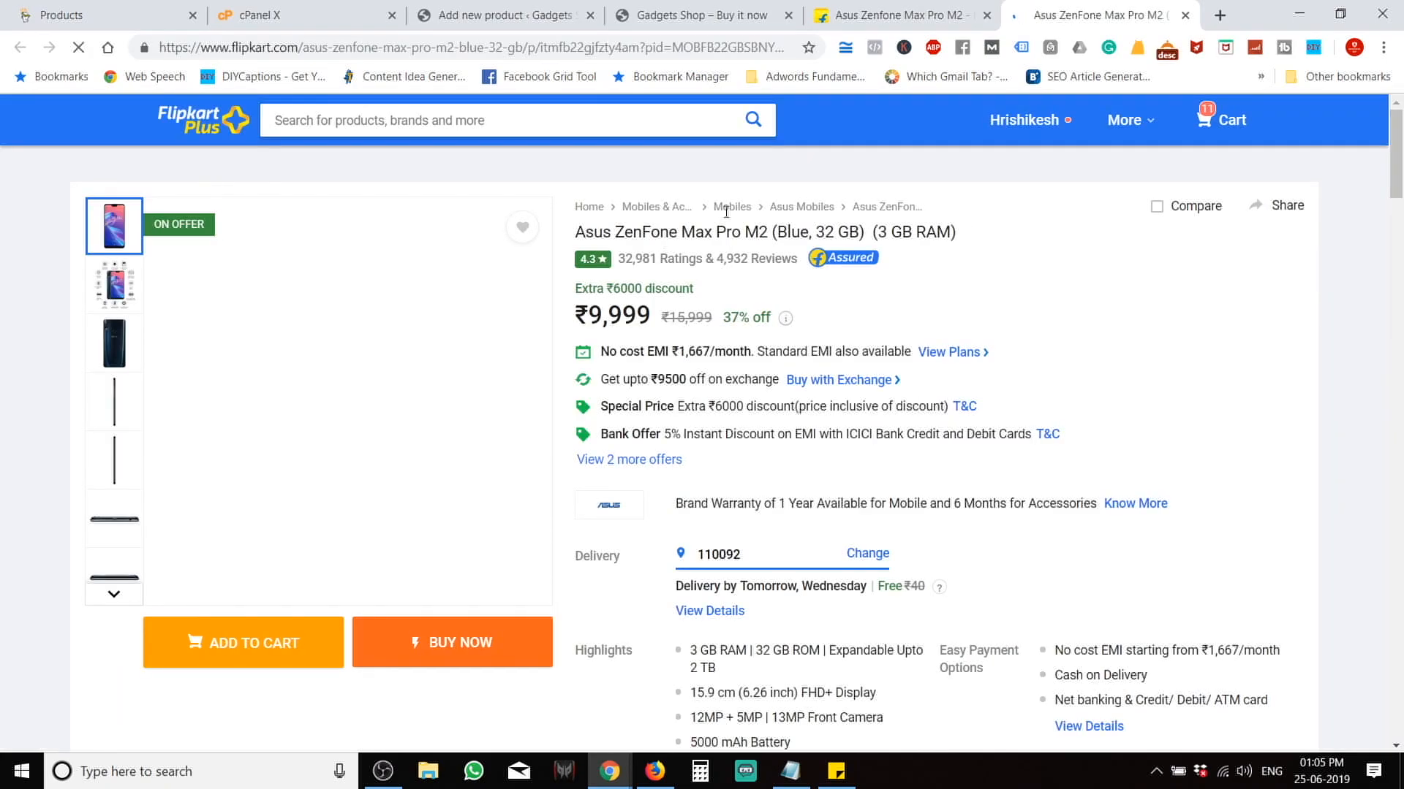
left_click_drag(978, 234, 579, 228)
right_click(600, 233)
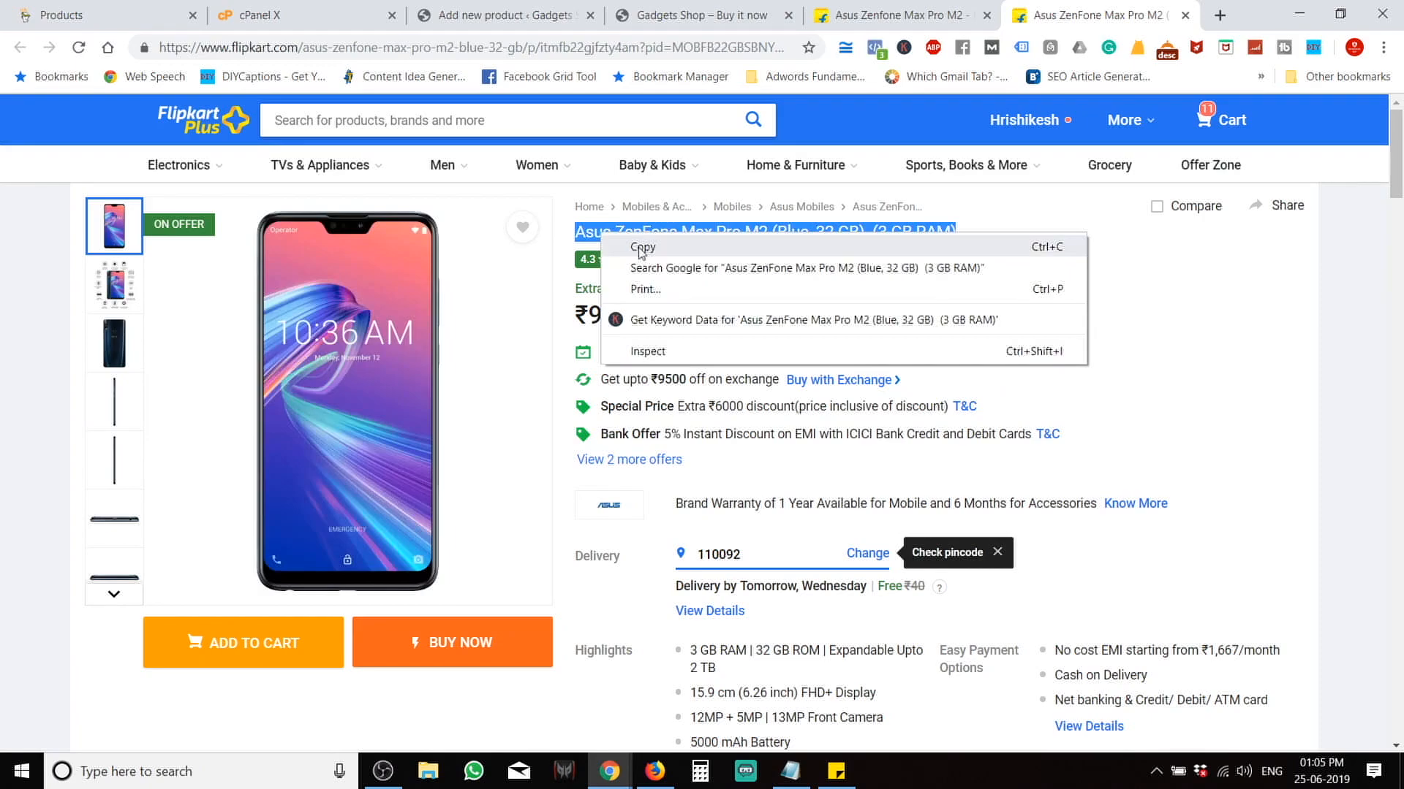
left_click(634, 244)
Return to the Add new product tab and close the storefront tab.
left_click(680, 8)
left_click(488, 10)
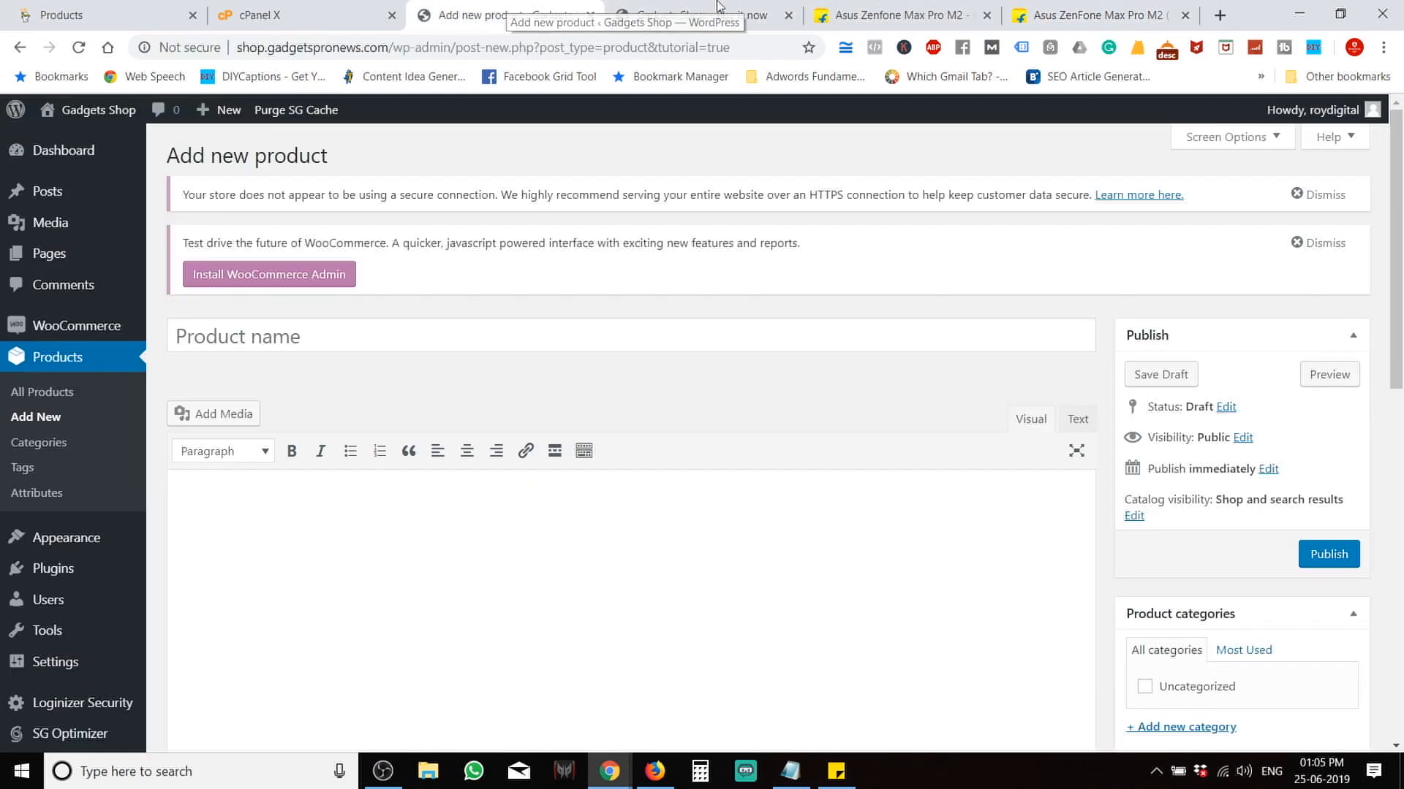
left_click(790, 20)
right_click(307, 342)
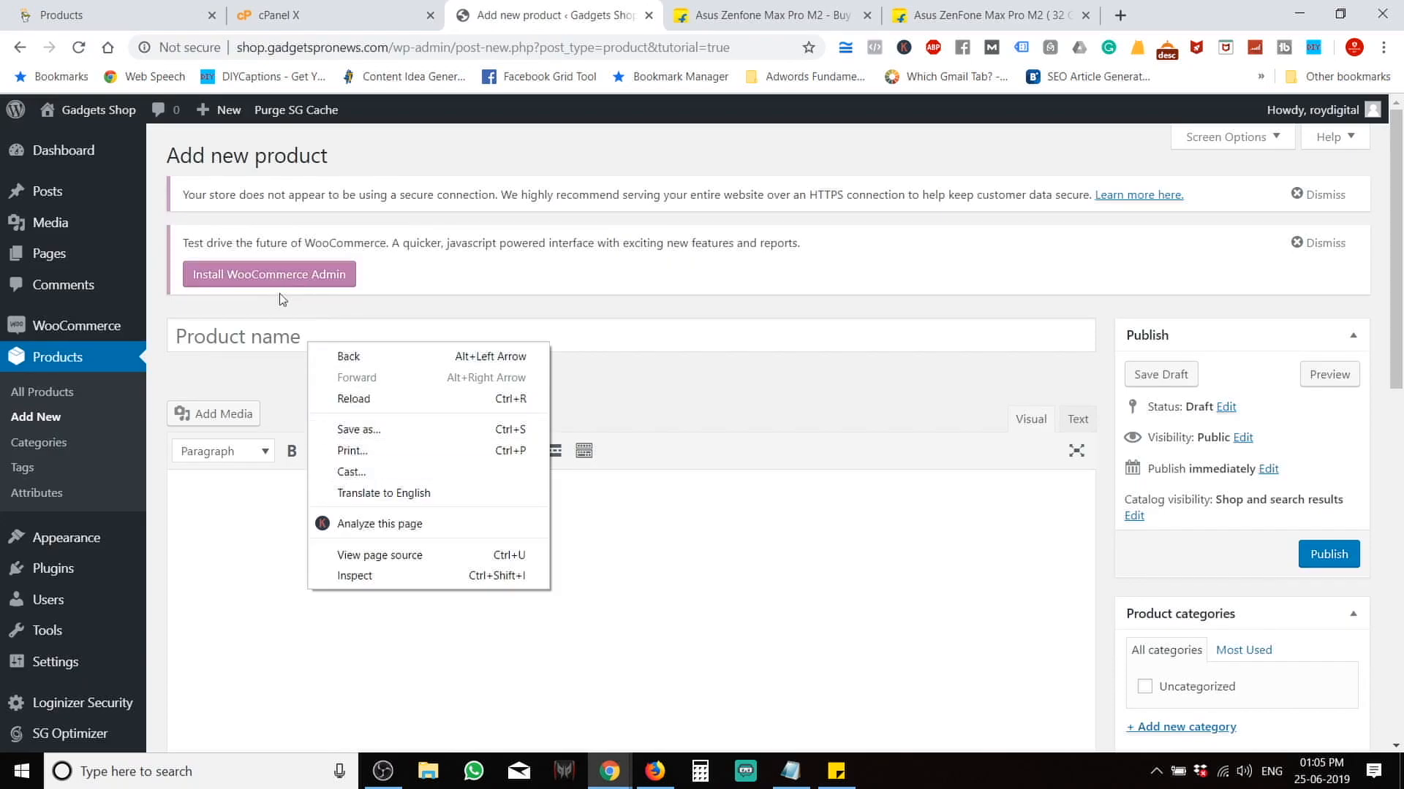
right_click(282, 337)
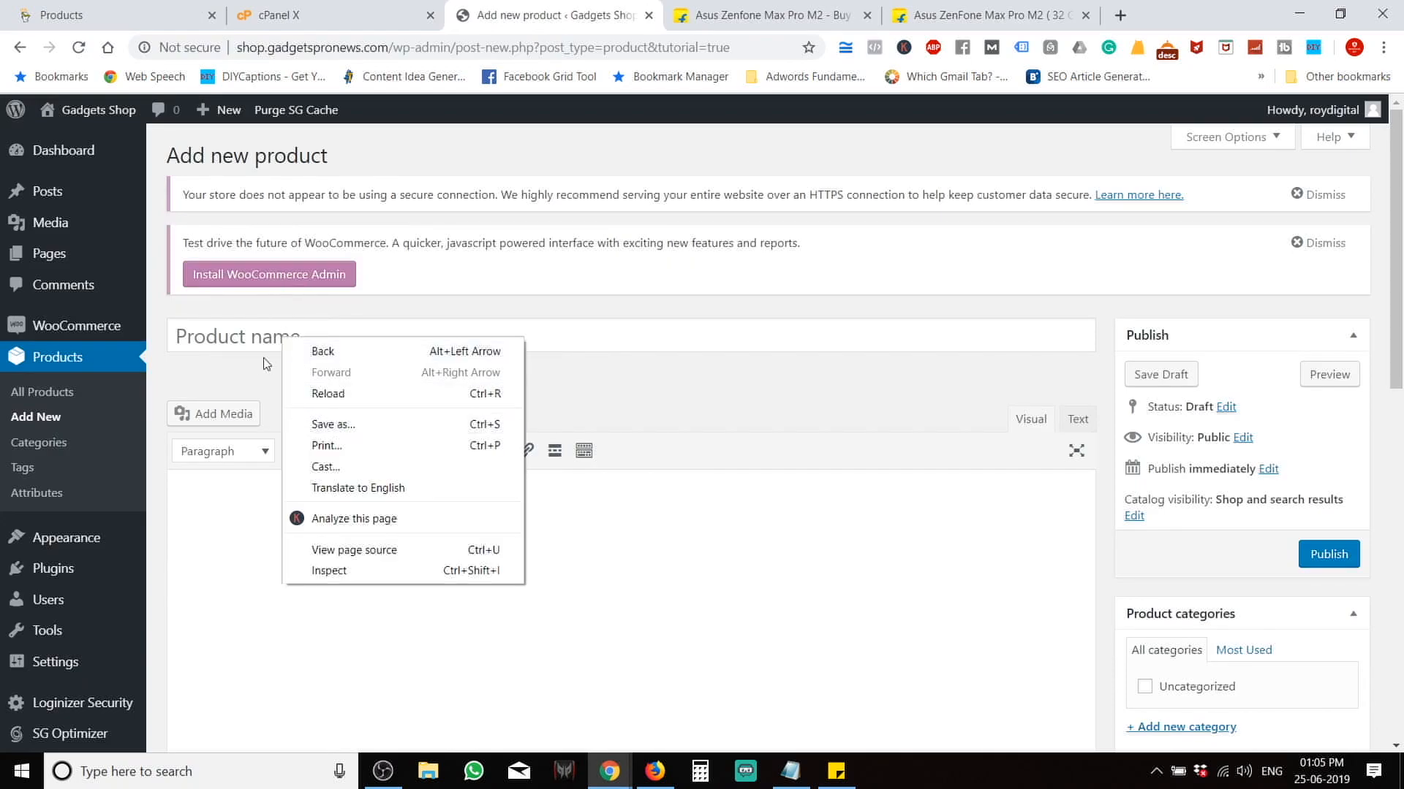
left_click(275, 330)
Paste 'Asus ZenFone Max Pro M2 (Blue, 32 GB) (3 GB RAM)' as the product name.
left_click(274, 330)
key("ctrl+v")
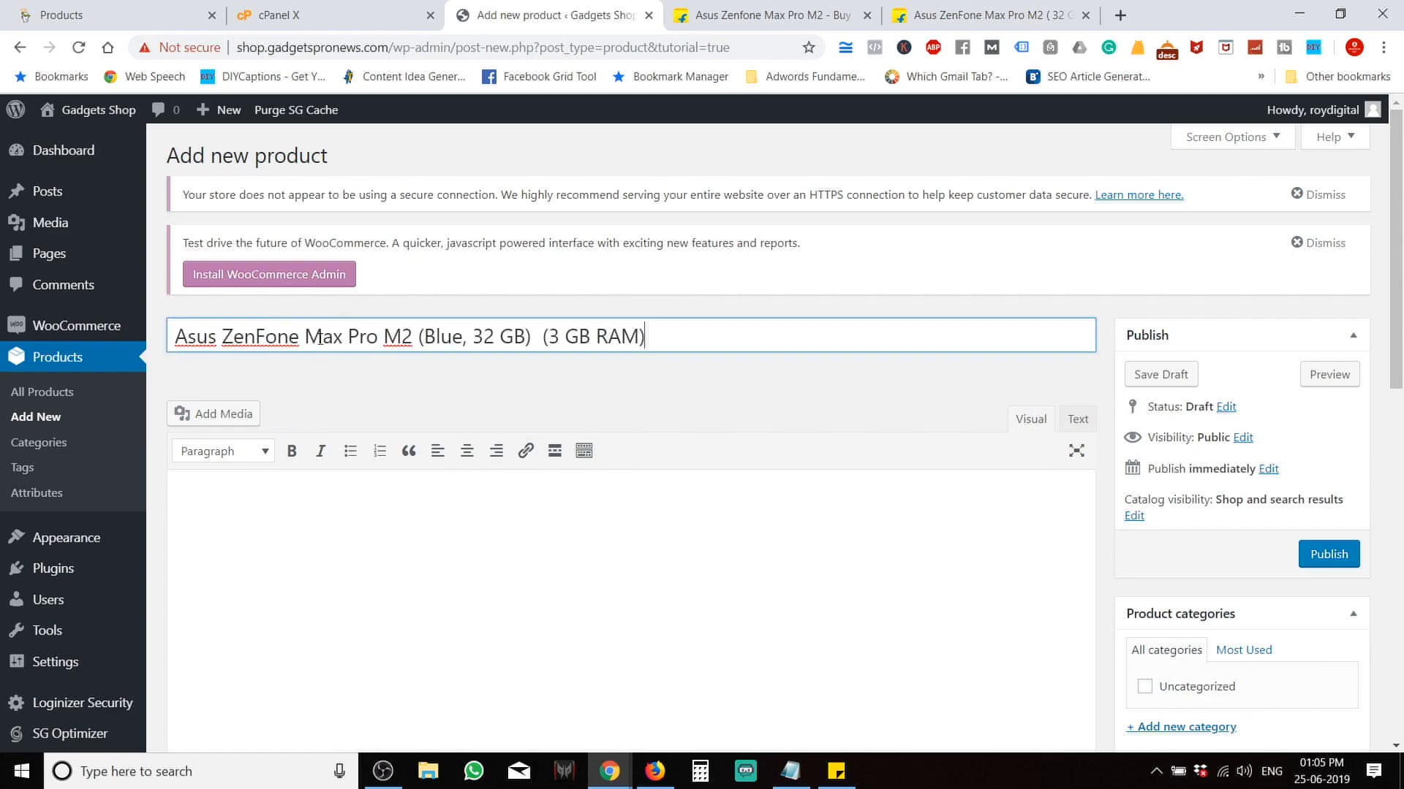
scroll(220, 585, "down", 2)
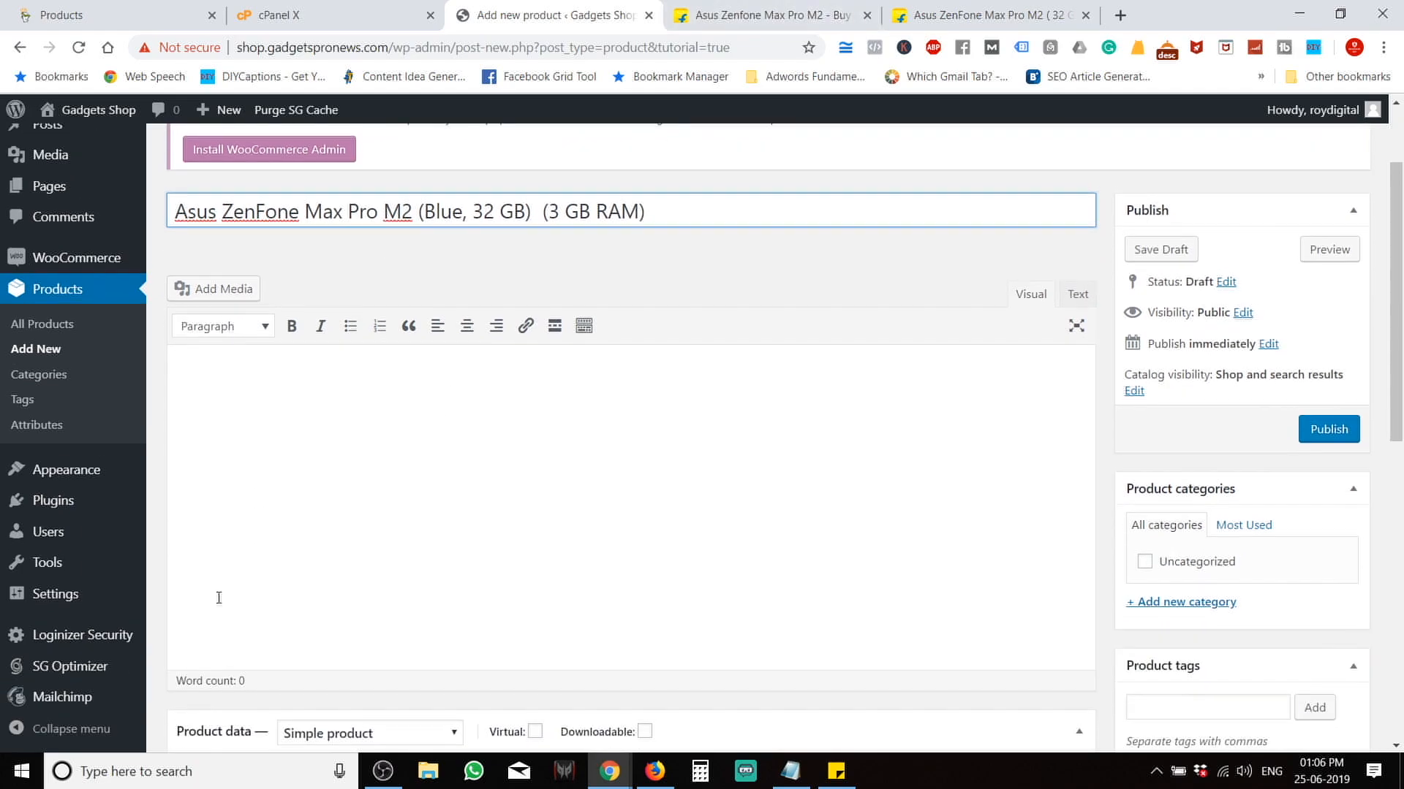
Find and select the product description text on the Flipkart page.
left_click(935, 15)
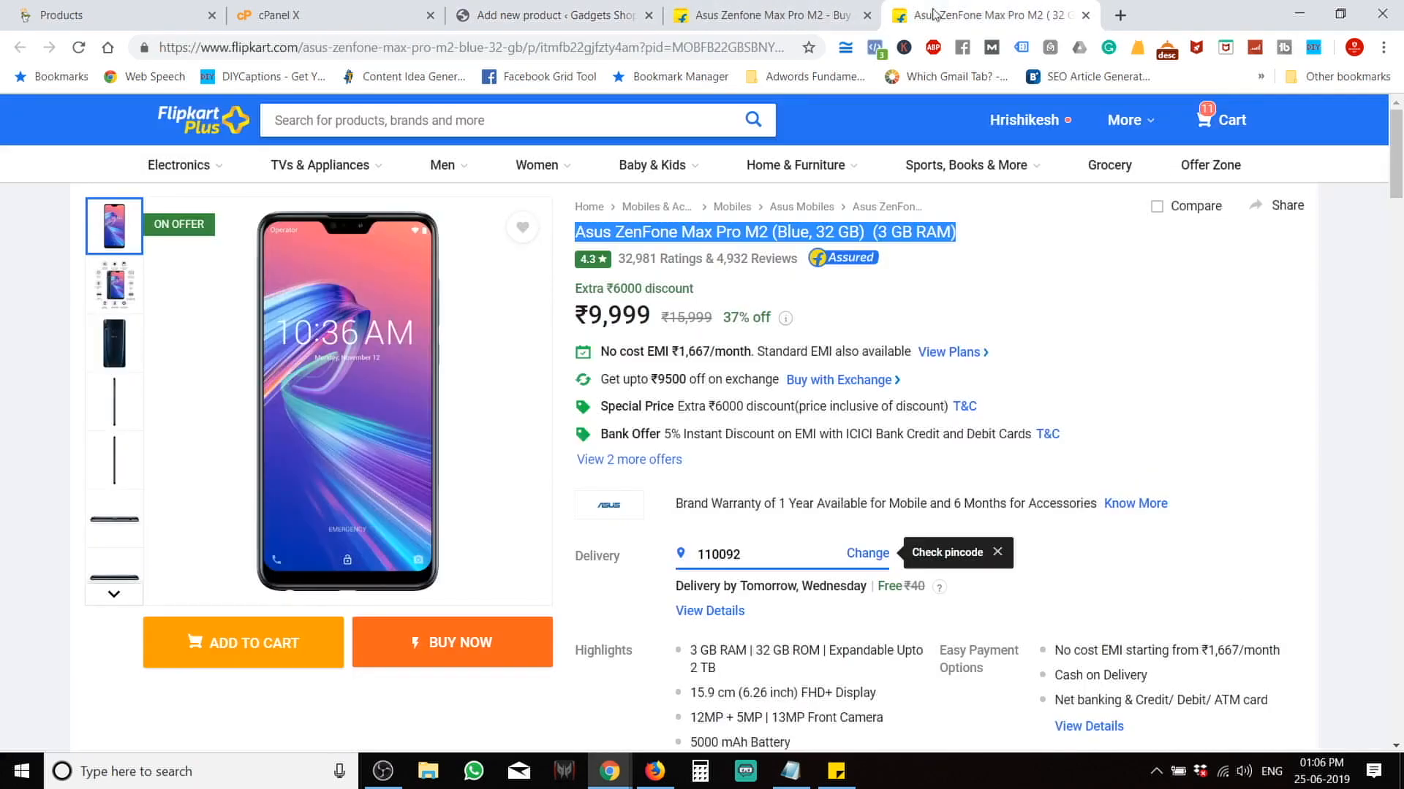
left_click(517, 725)
scroll(518, 723, "down", 1)
scroll(518, 724, "down", 10)
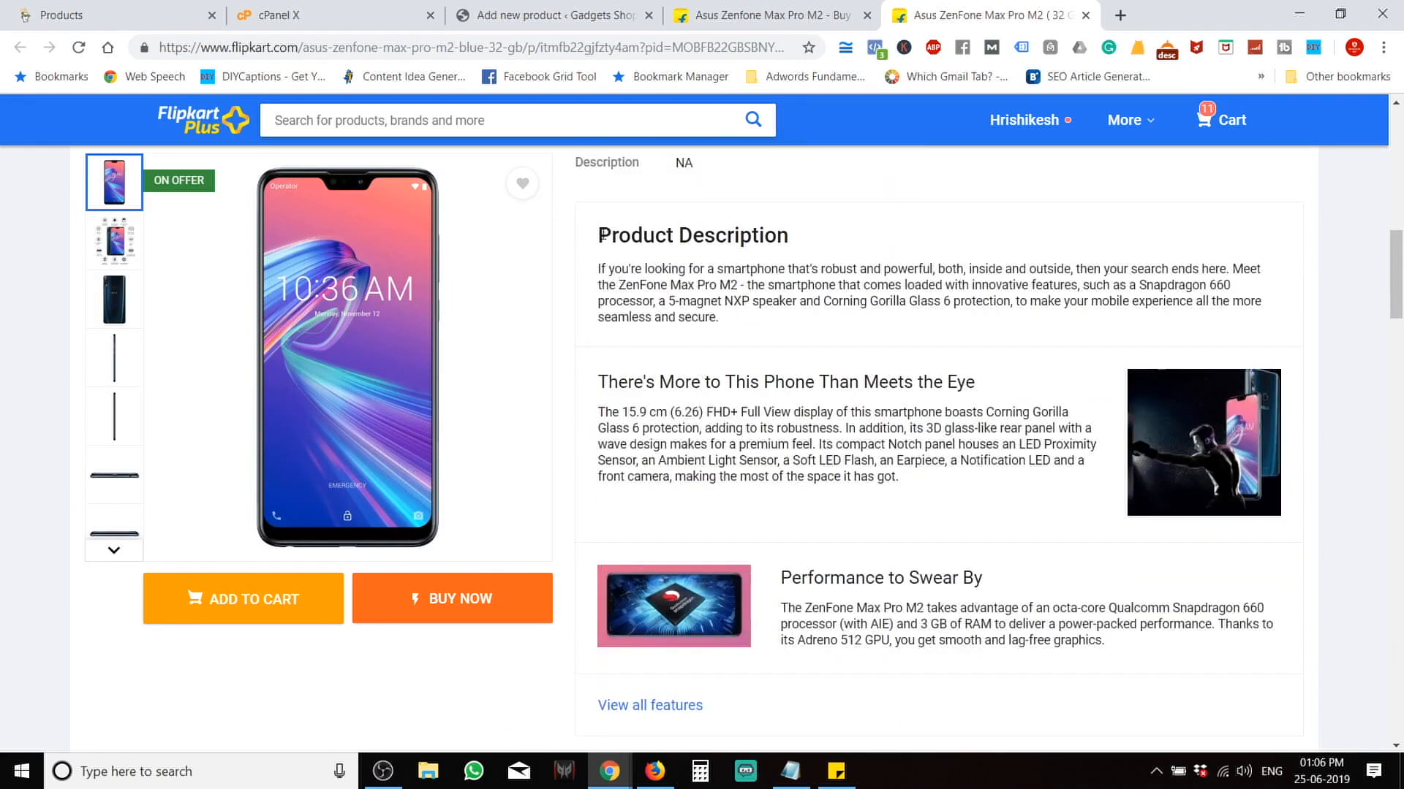
left_click_drag(604, 235, 908, 492)
scroll(907, 489, "down", 10)
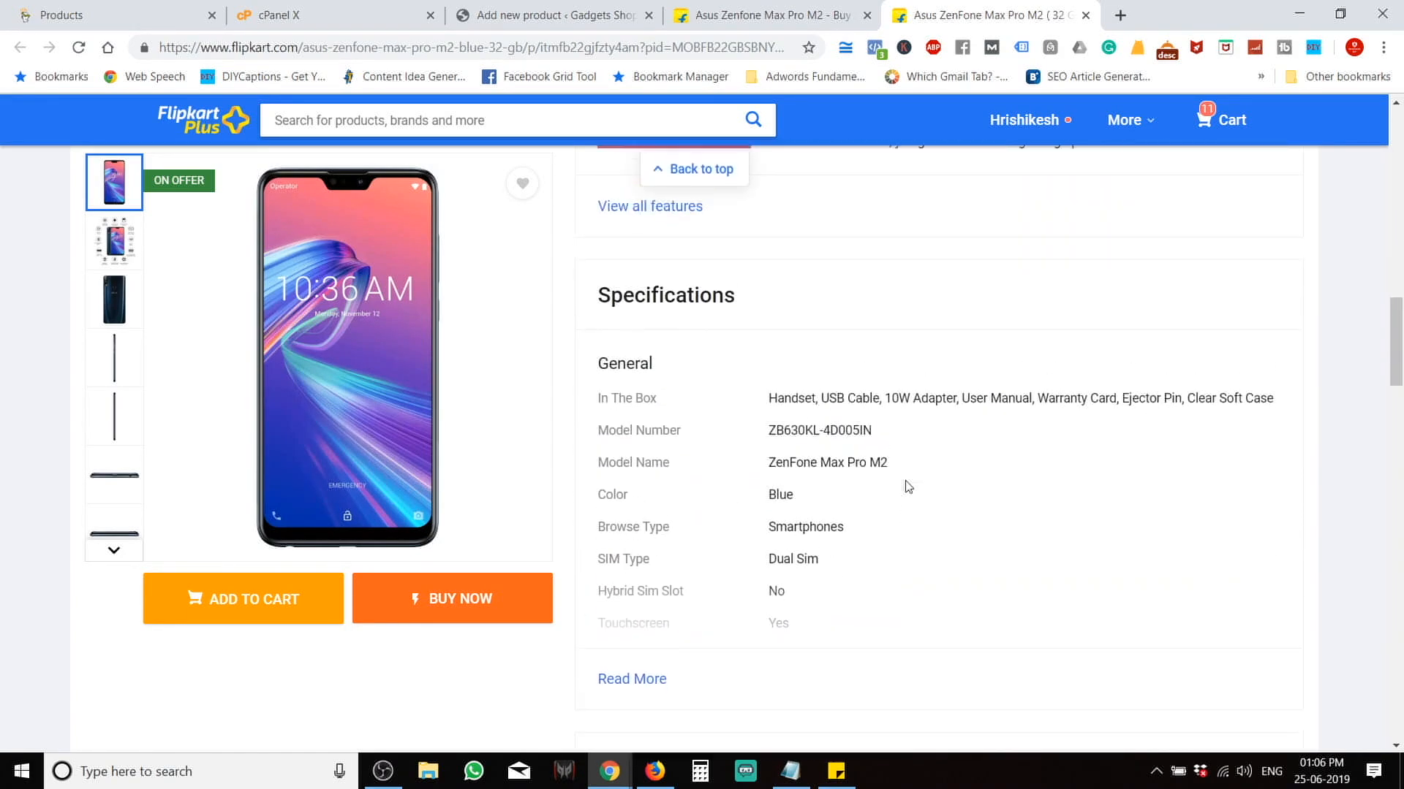
scroll(907, 486, "up", 10)
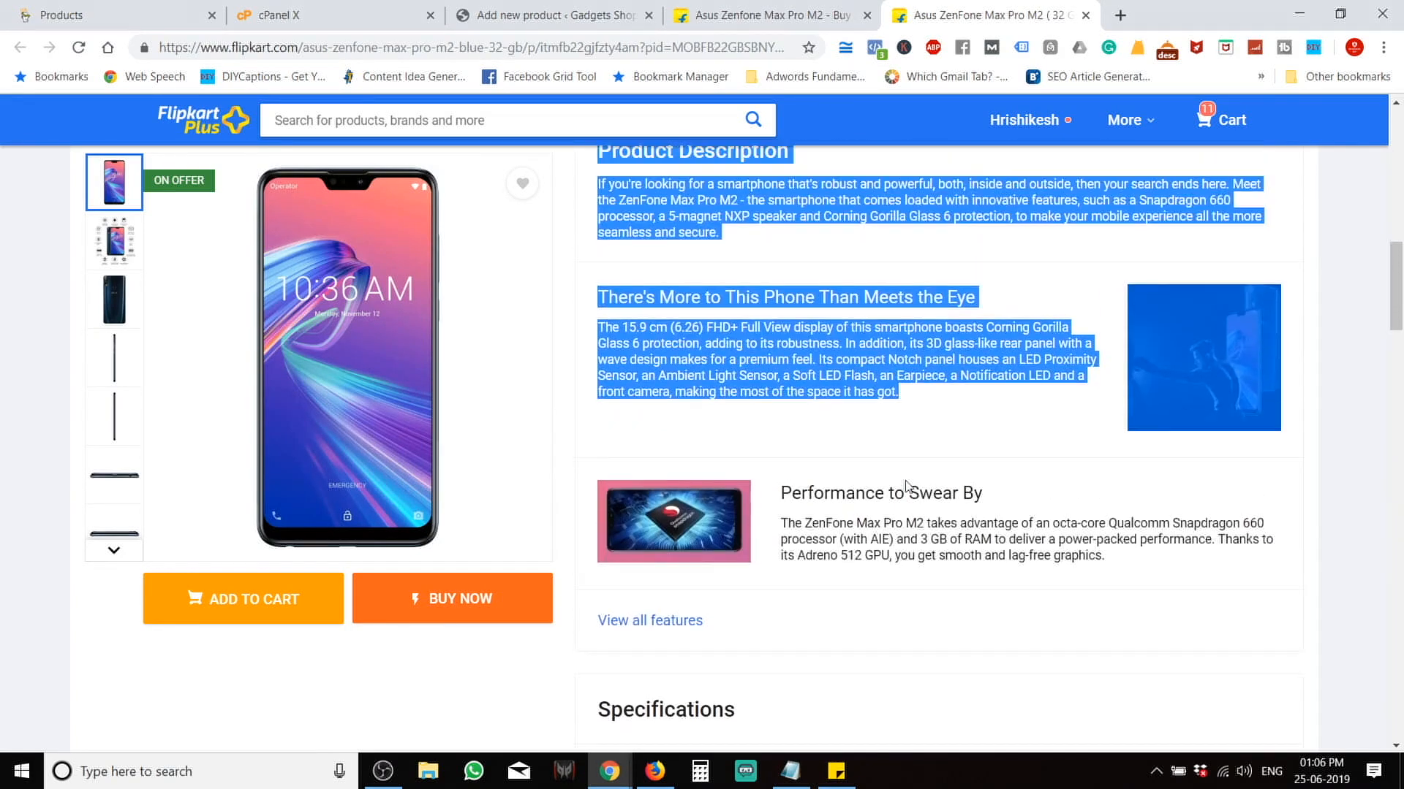
left_click(899, 340)
Copy Flipkart's first description paragraph into the product description.
scroll(909, 382, "up", 1)
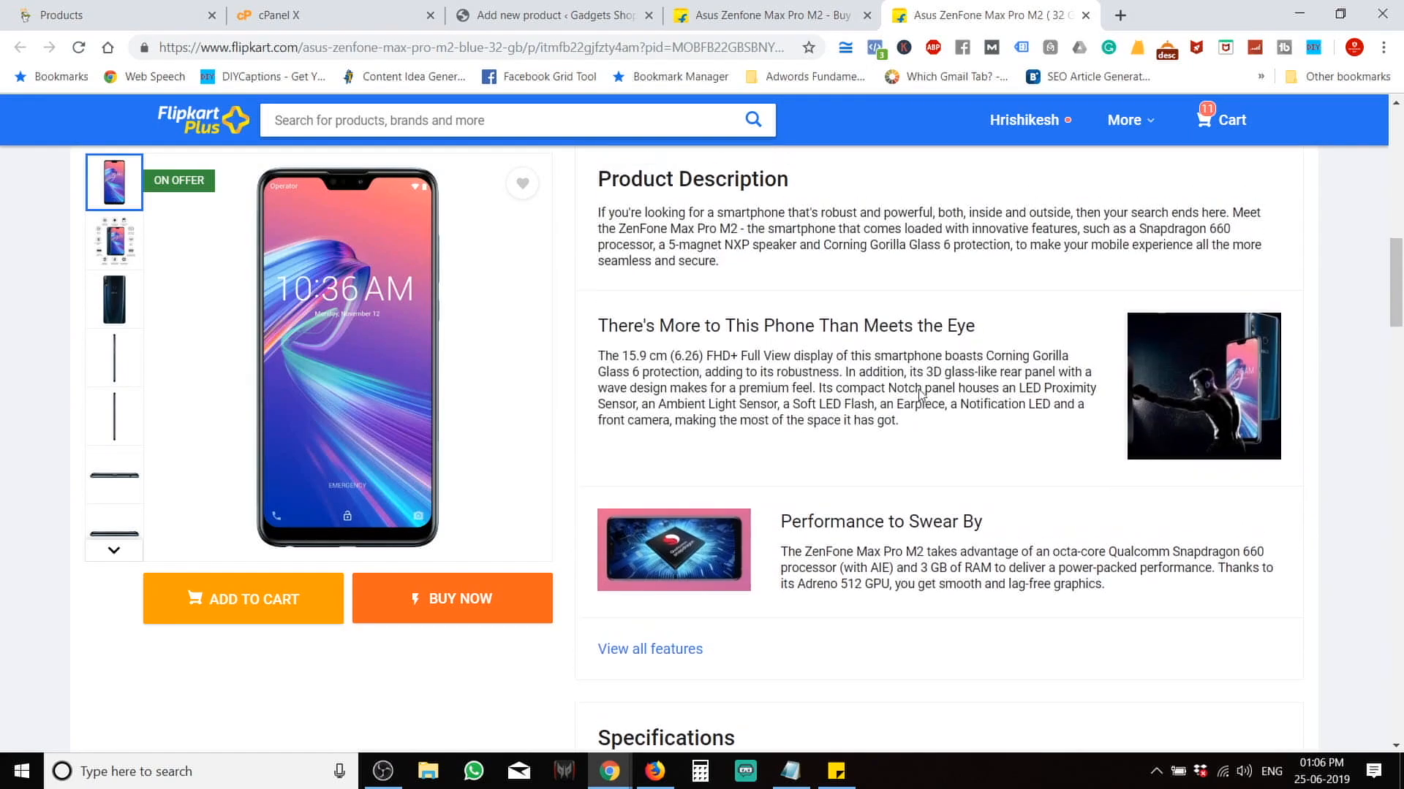
left_click_drag(905, 469, 598, 259)
left_click(645, 269)
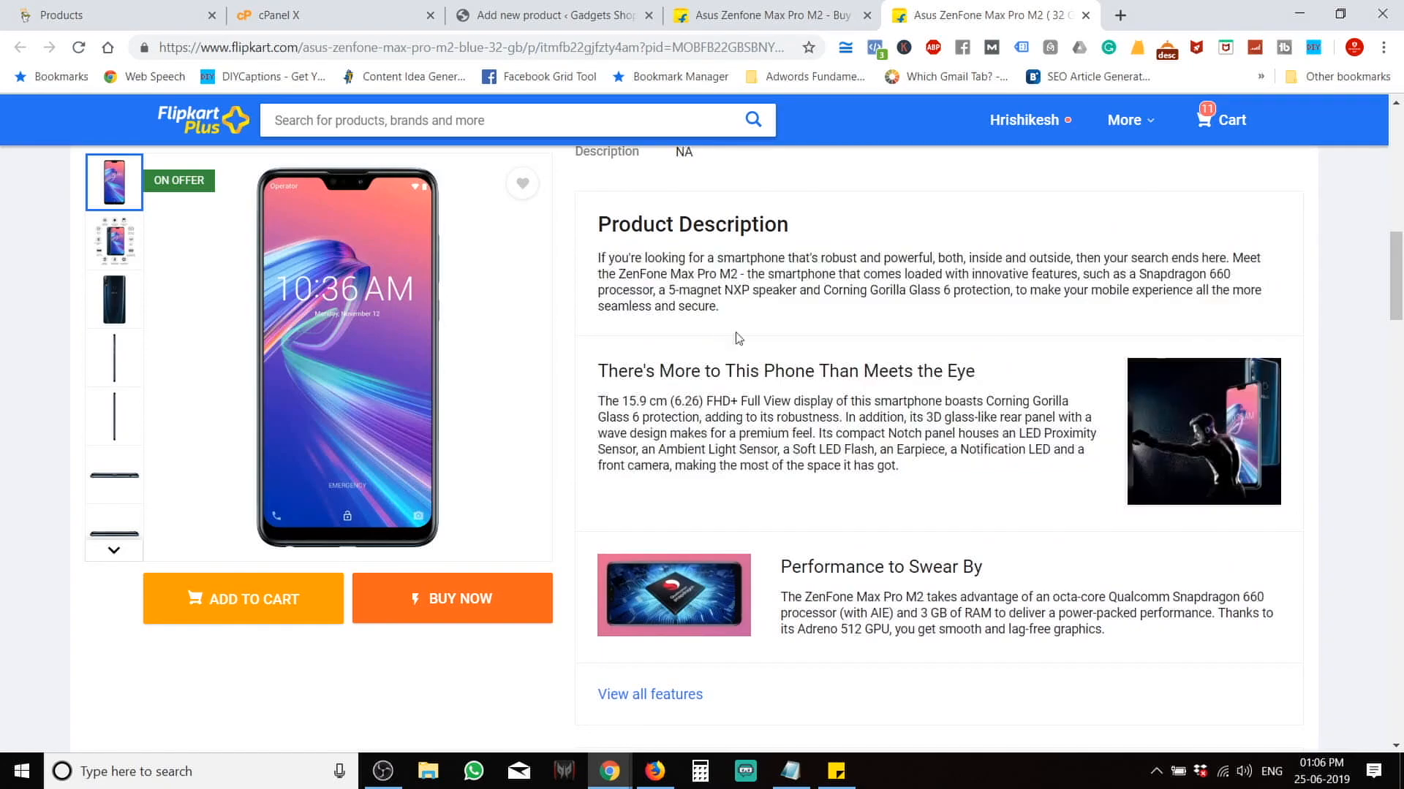
left_click_drag(729, 311, 594, 262)
right_click(642, 271)
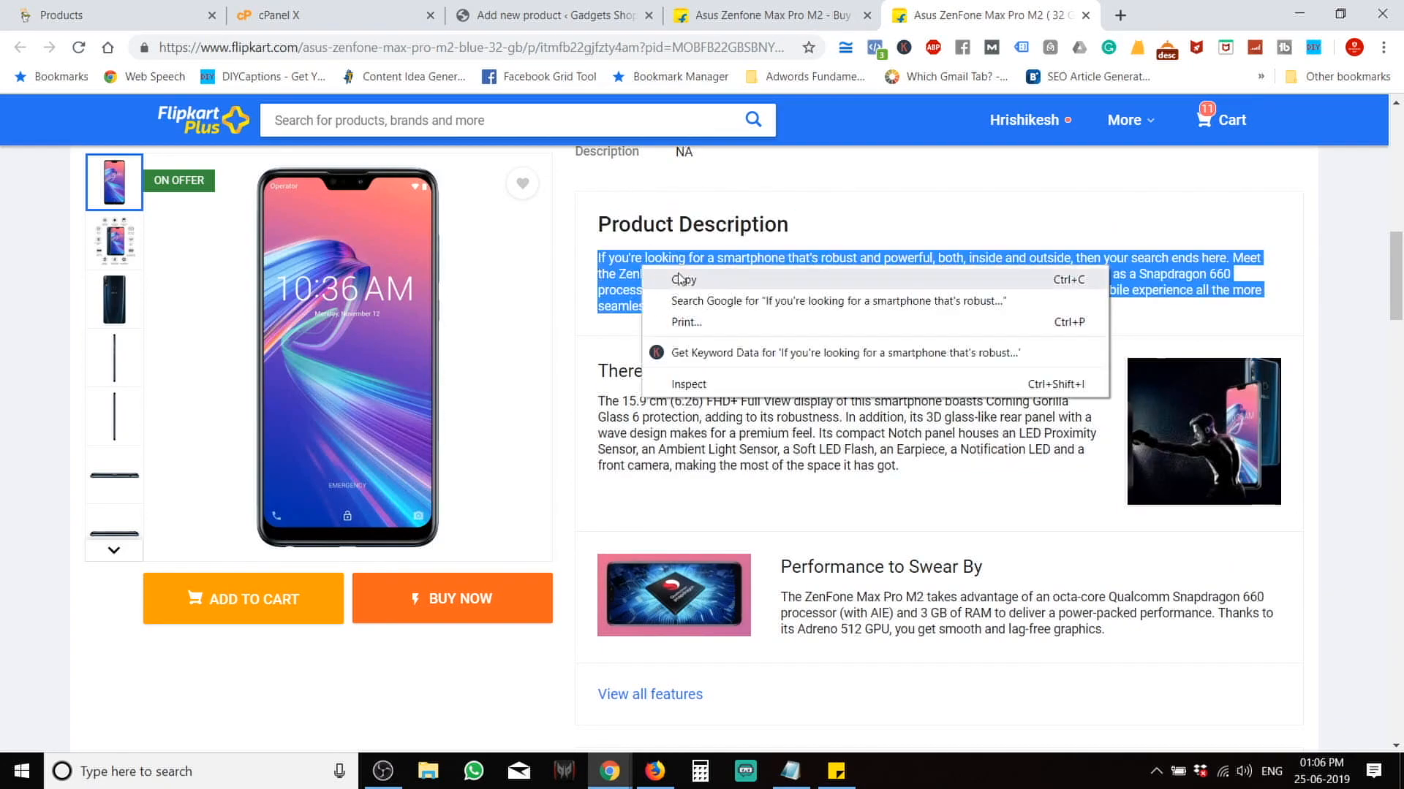
left_click(671, 278)
left_click(555, 15)
left_click(442, 476)
key("ctrl+v")
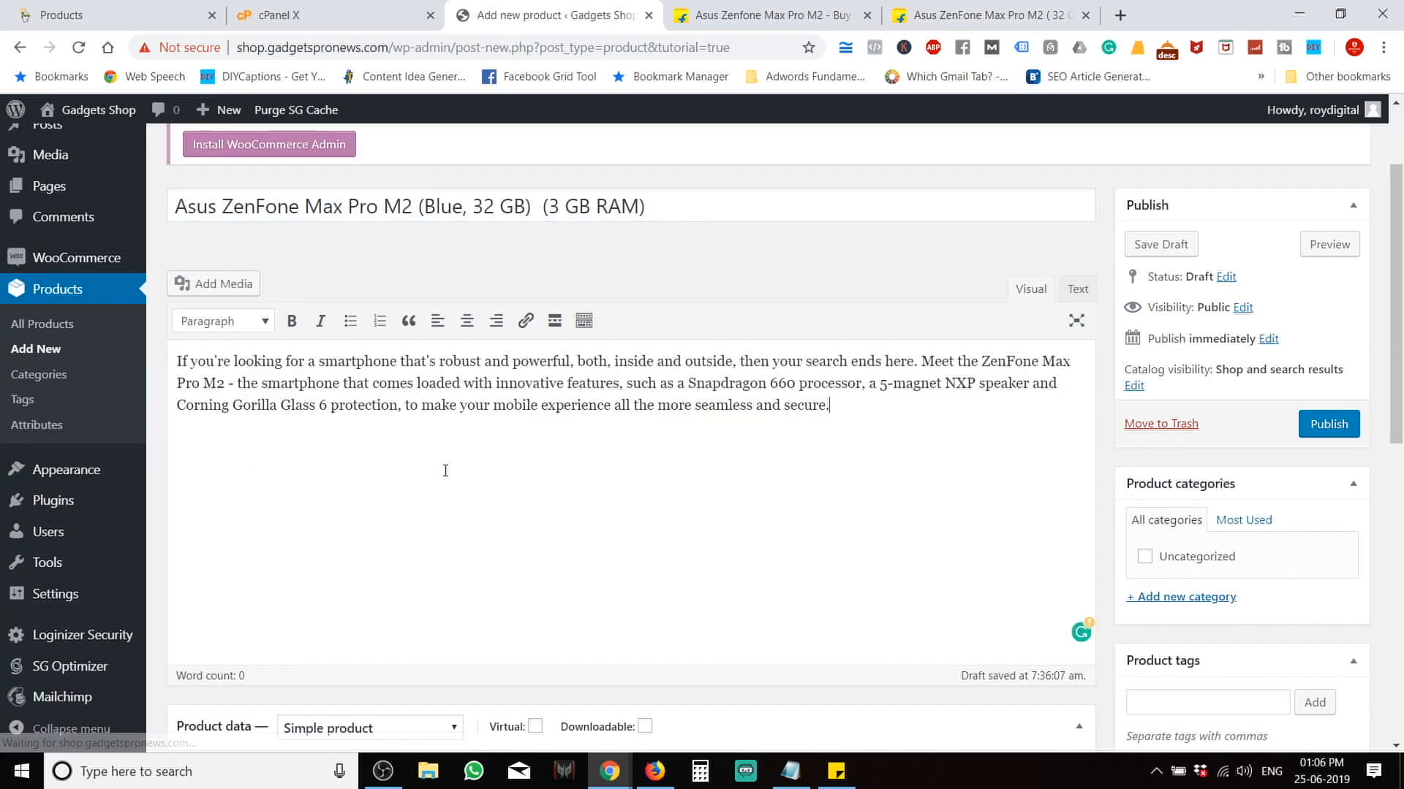
Add the 'There's More to This Phone Than Meets the Eye' section, removing the extra blank line.
left_click(765, 11)
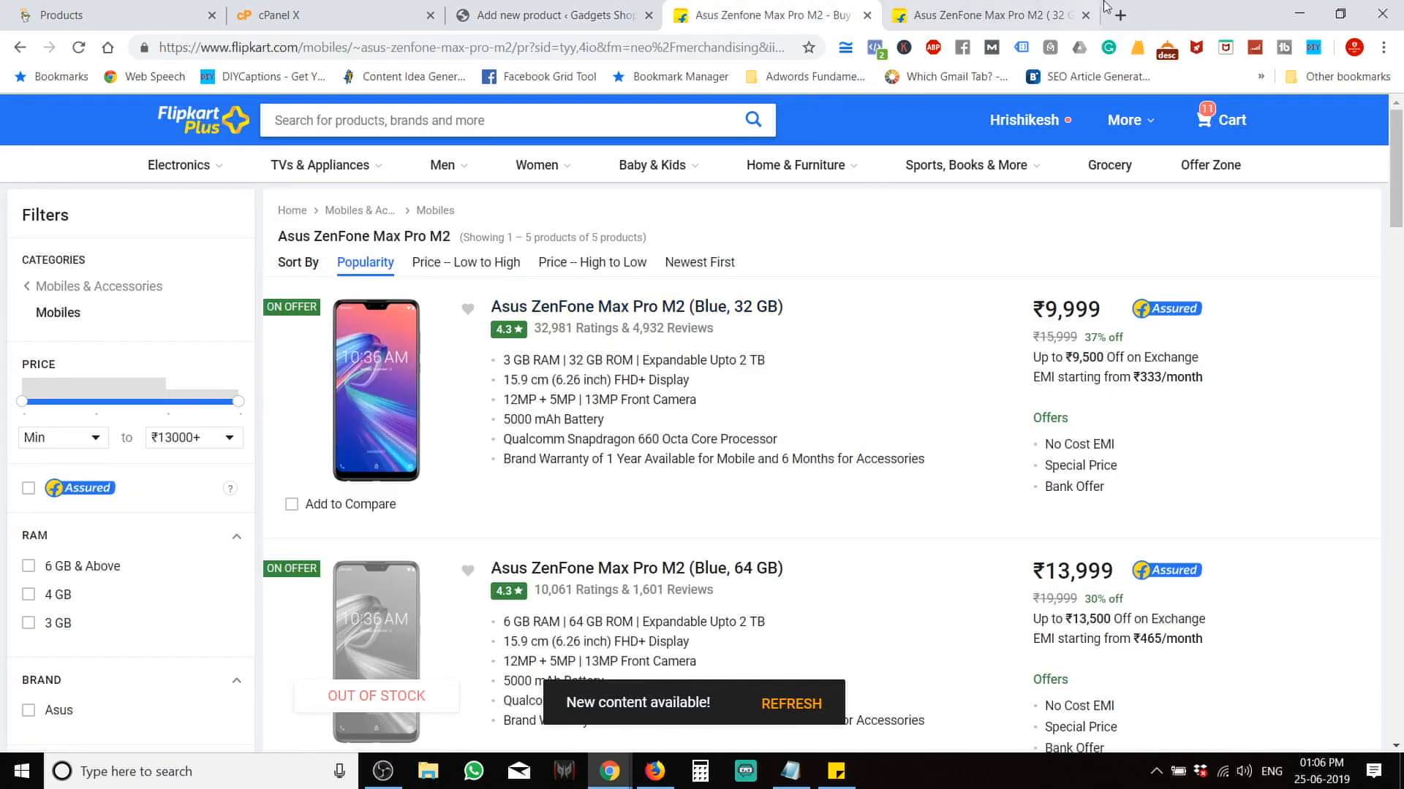
left_click(866, 16)
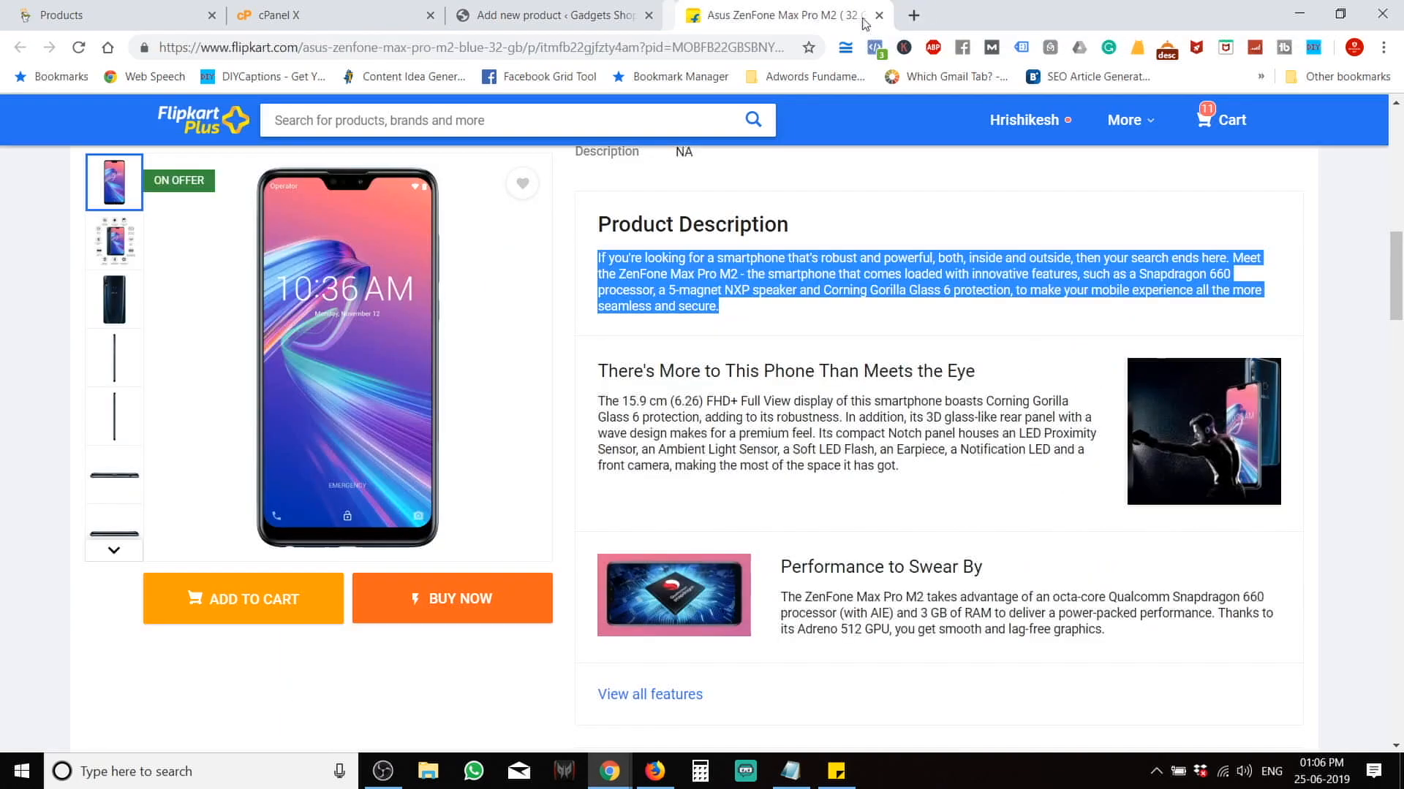
left_click_drag(910, 479, 597, 370)
left_click(560, 10)
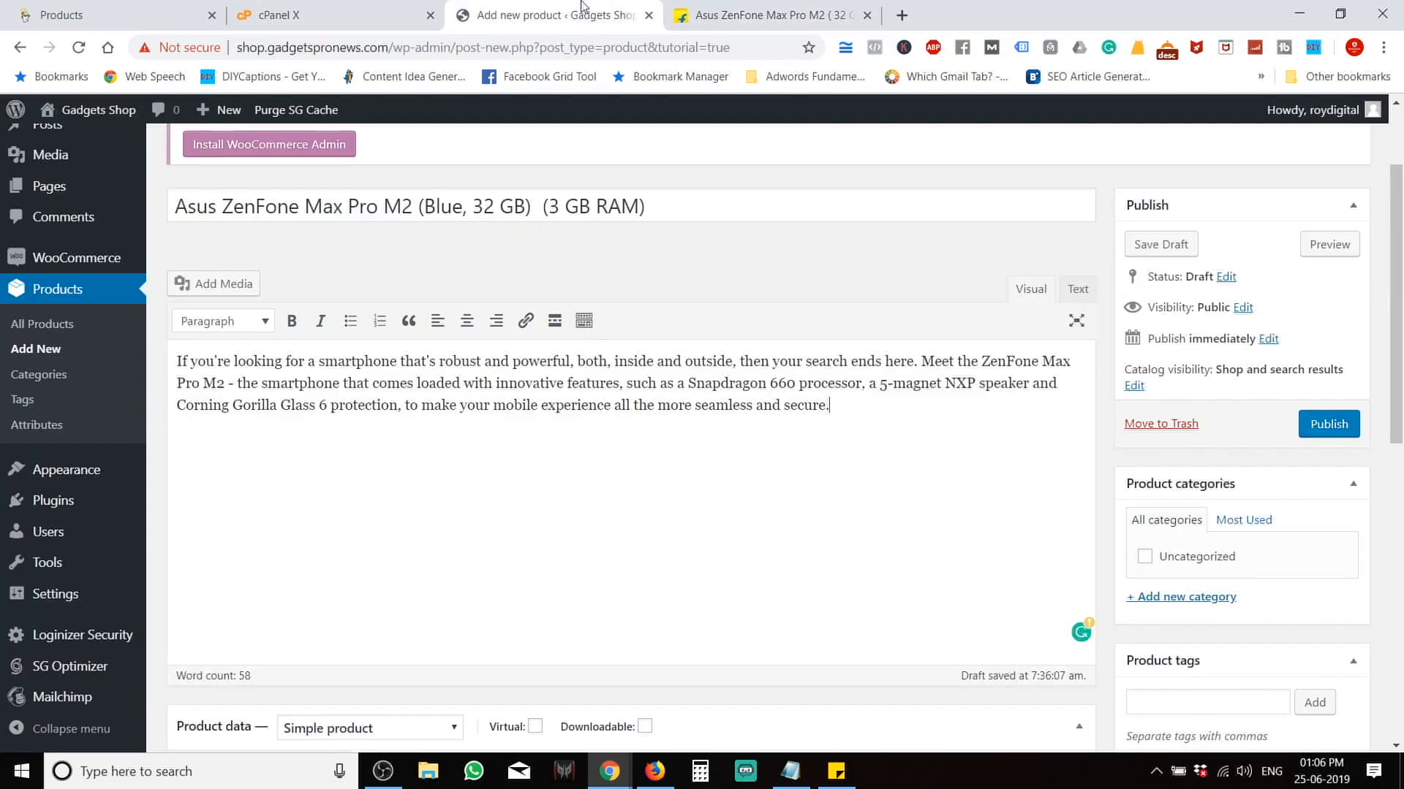
key("Return")
key("Return")
key("ctrl+v")
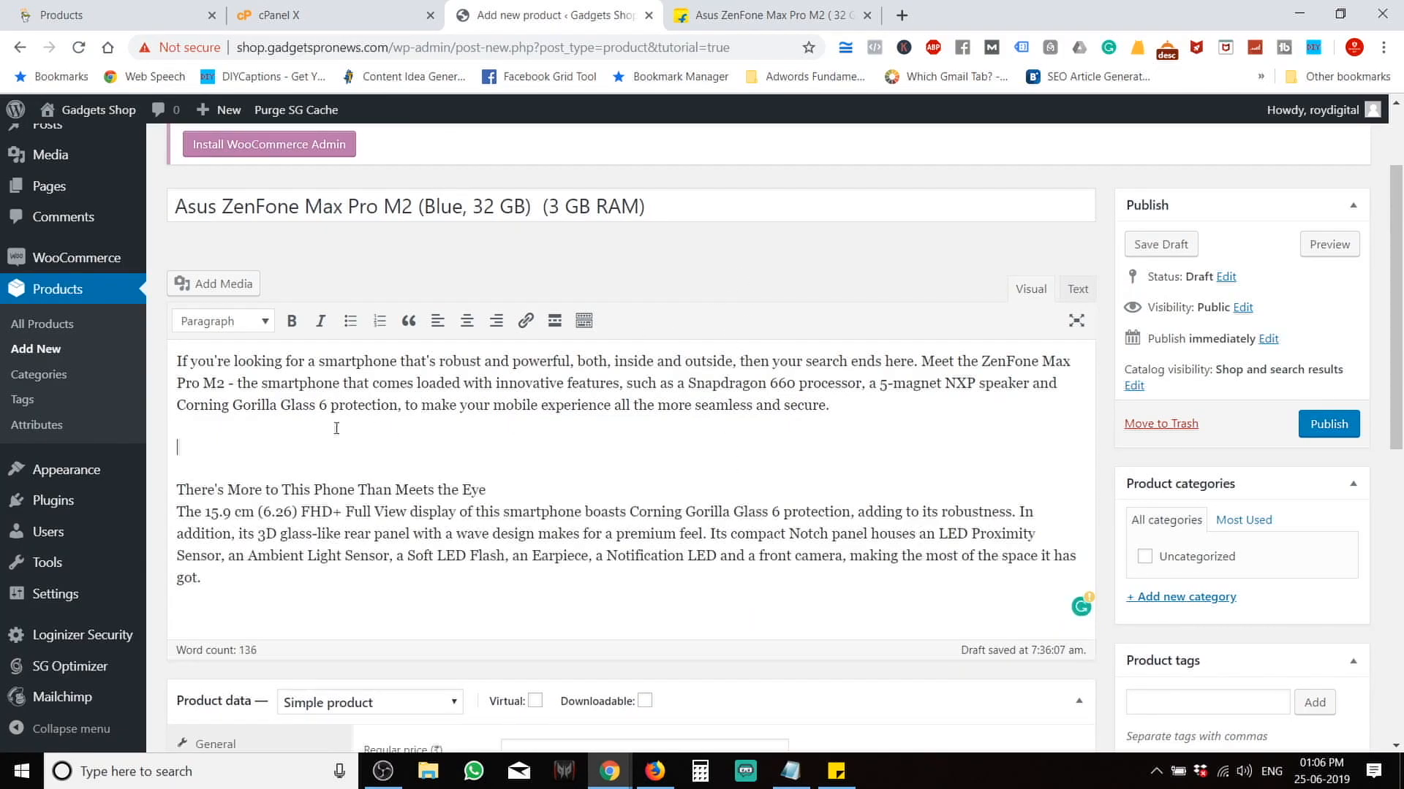
key("Delete")
scroll(336, 428, "down", 2)
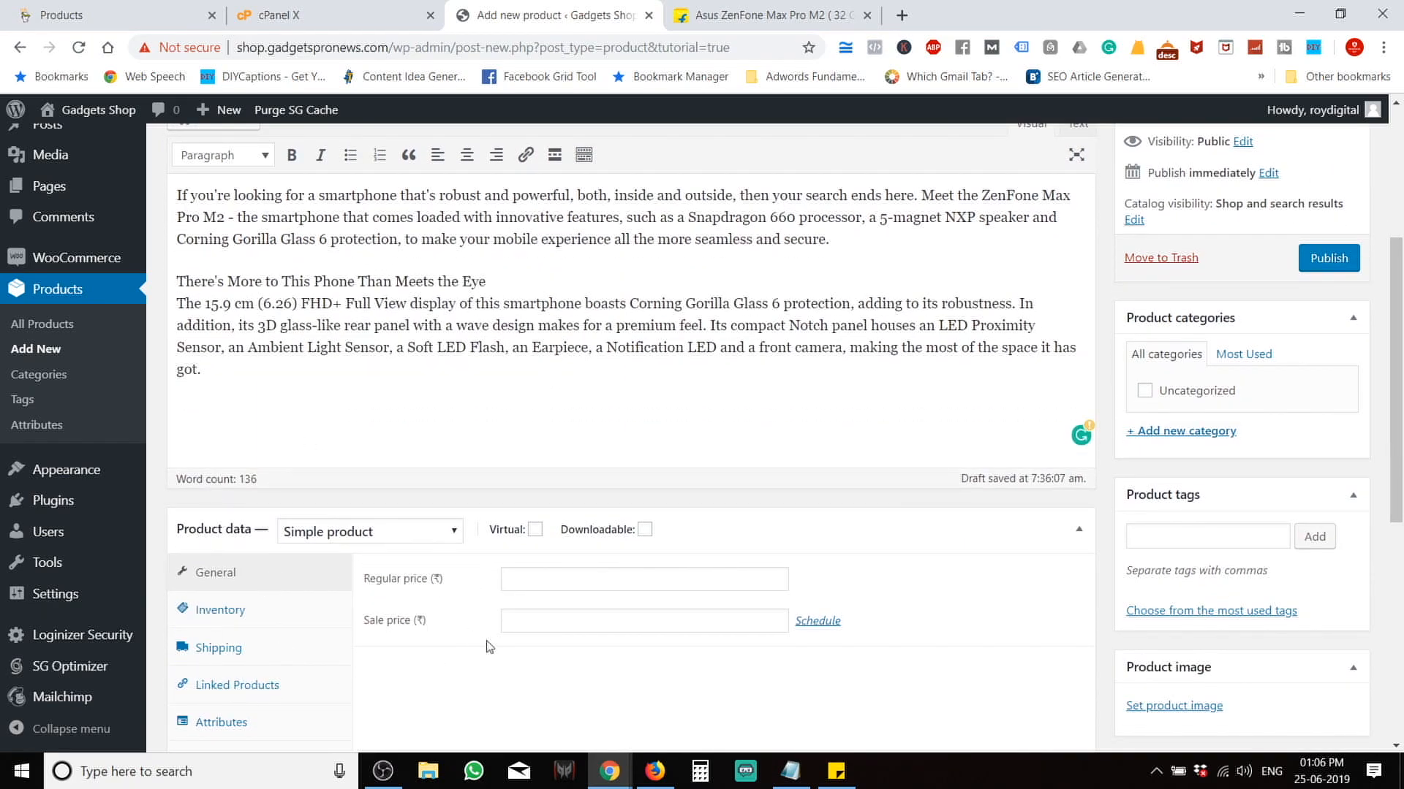
scroll(489, 585, "down", 3)
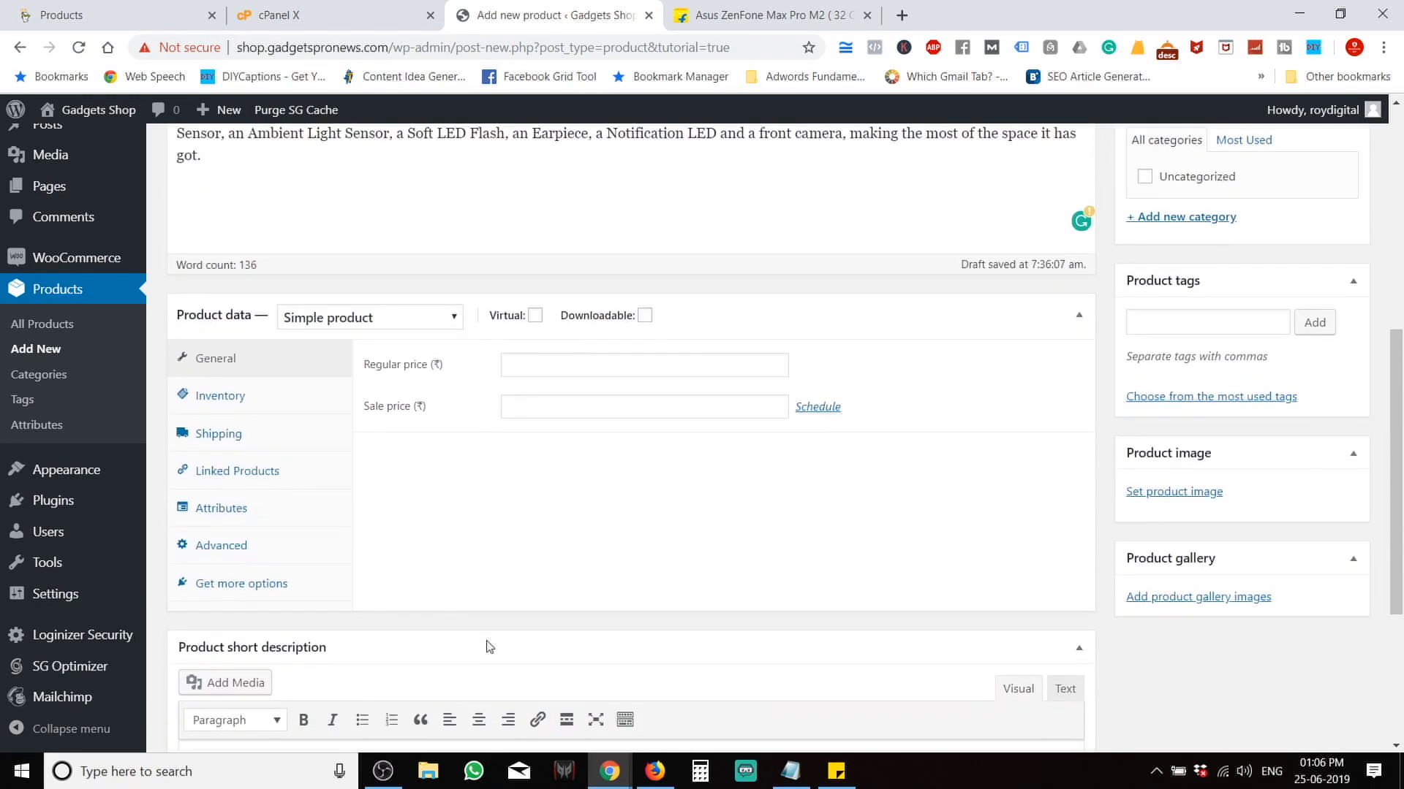
left_click(374, 322)
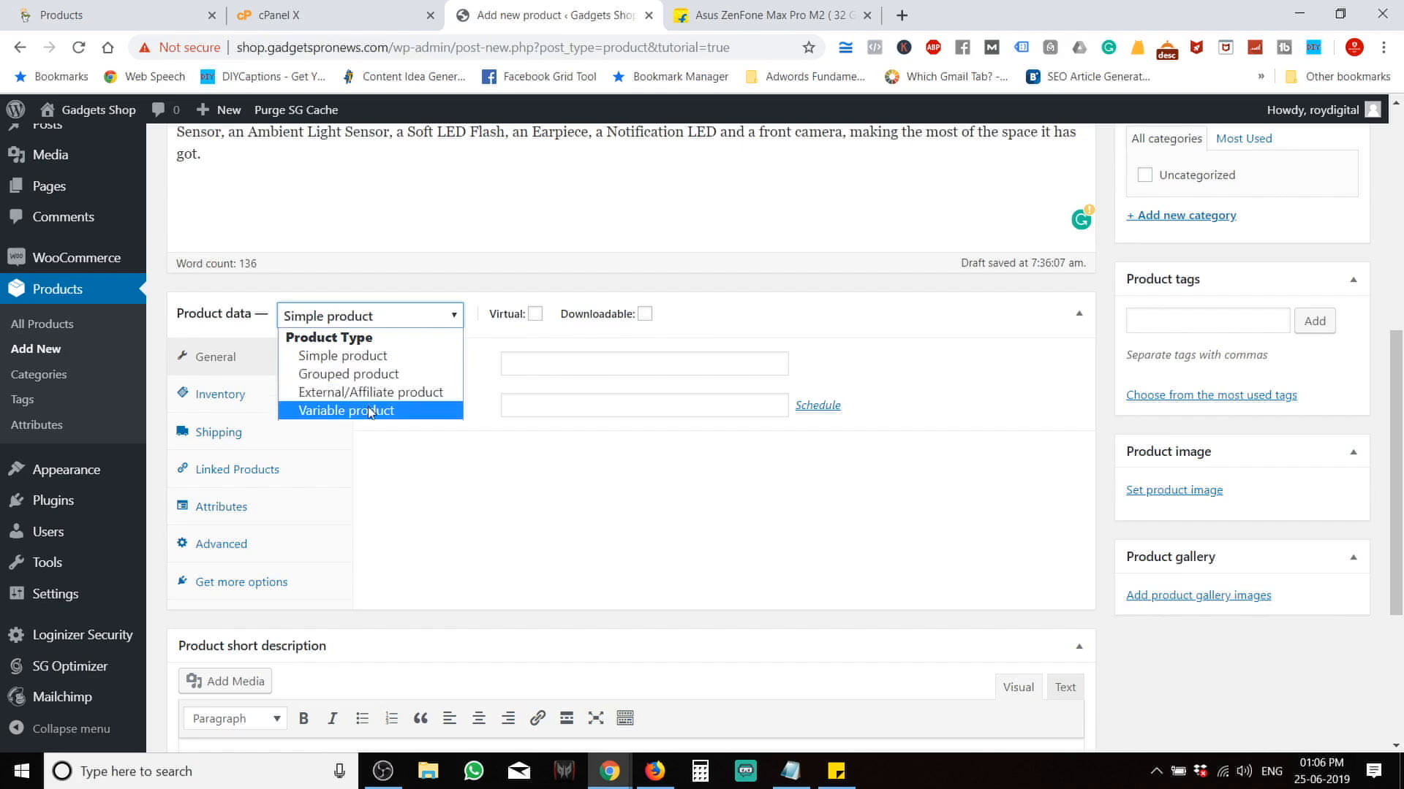
left_click(405, 264)
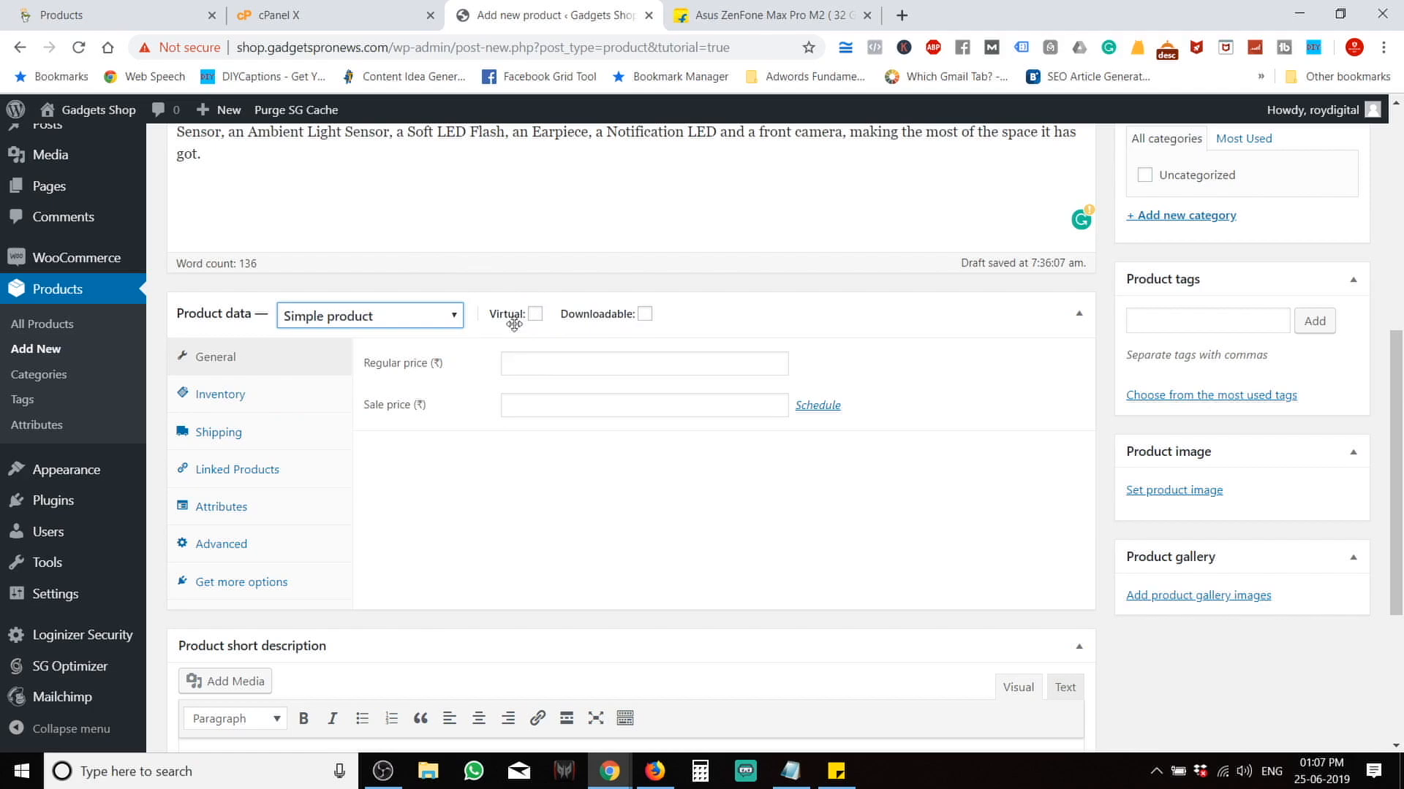
mouse_move(534, 326)
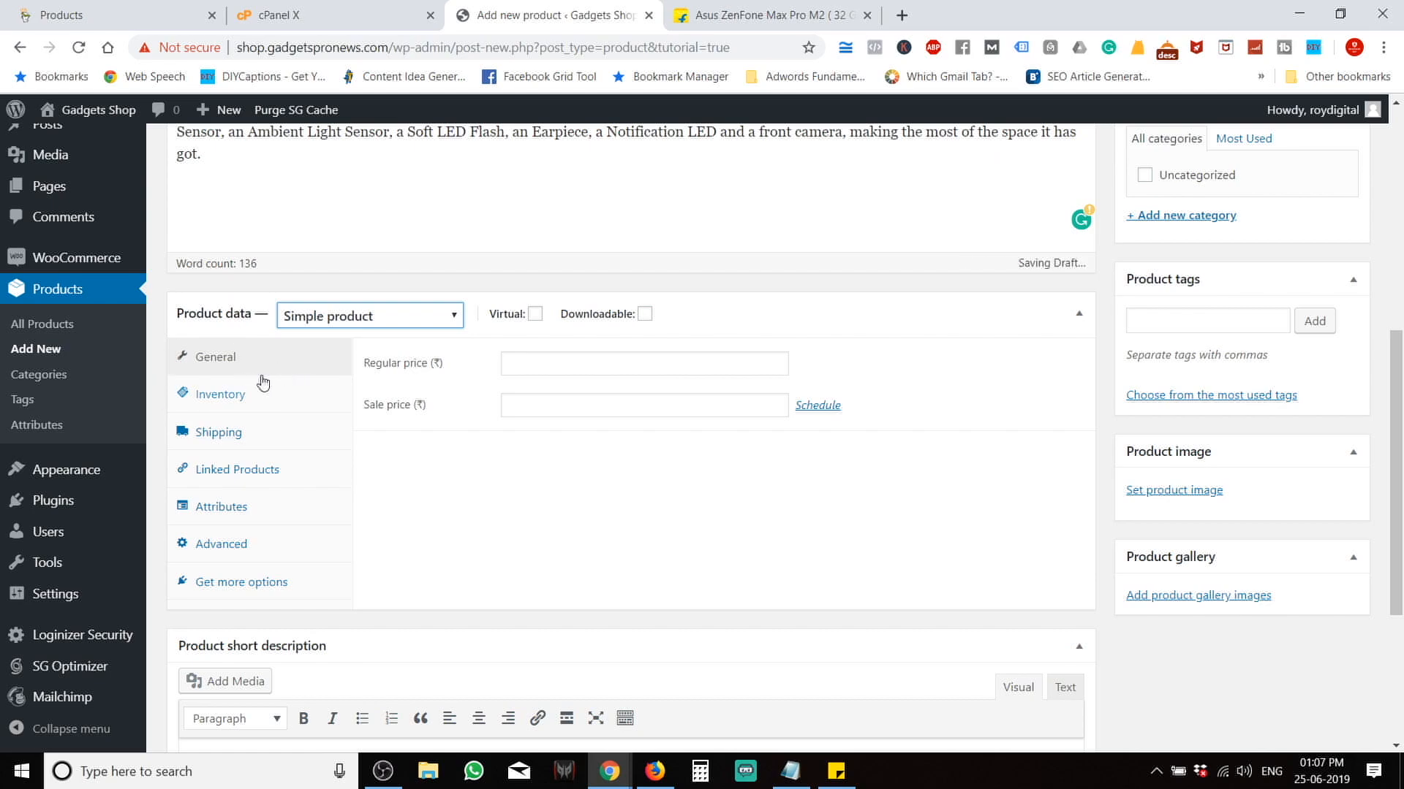
Enter a regular price of 15999 from the Flipkart listing.
left_click(683, 14)
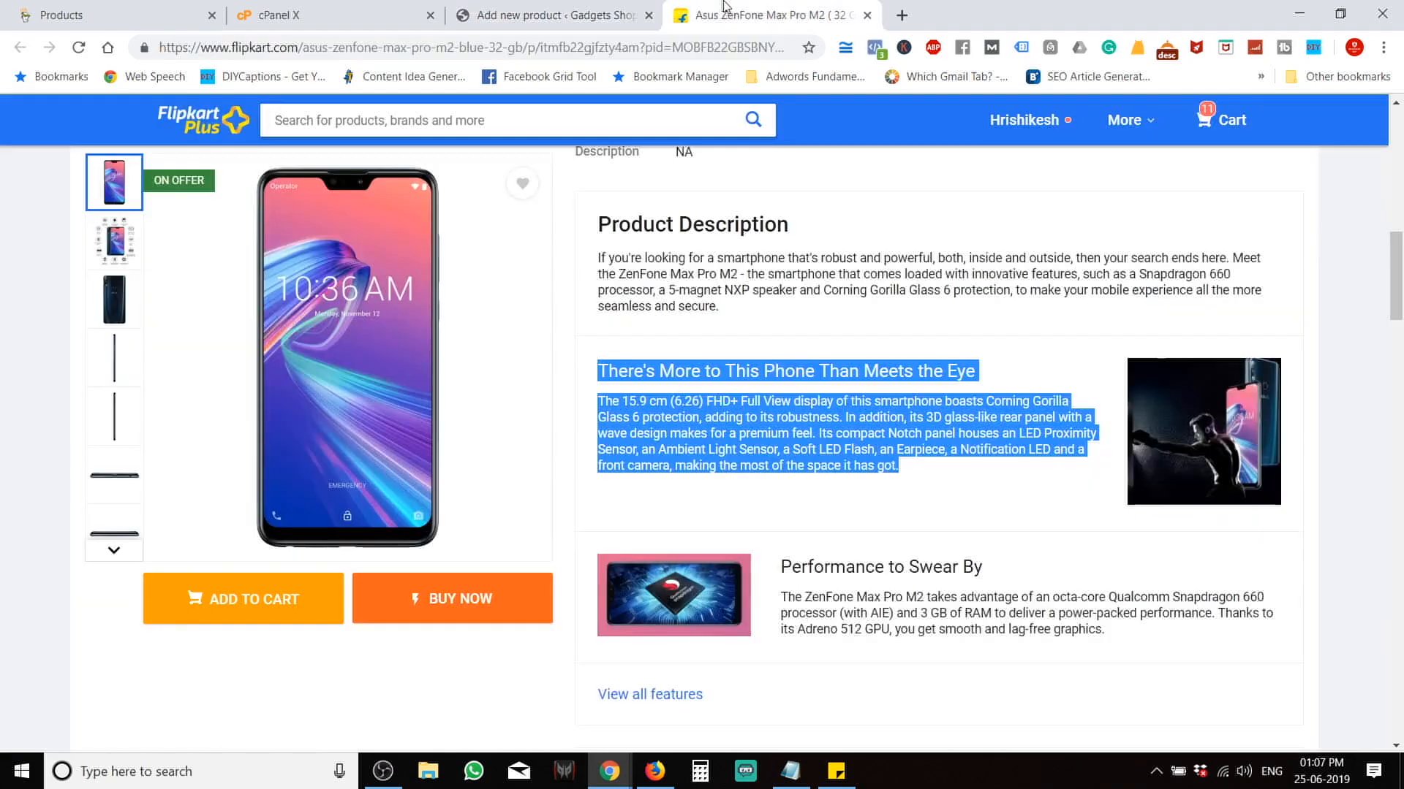
scroll(695, 358, "up", 8)
scroll(695, 358, "up", 4)
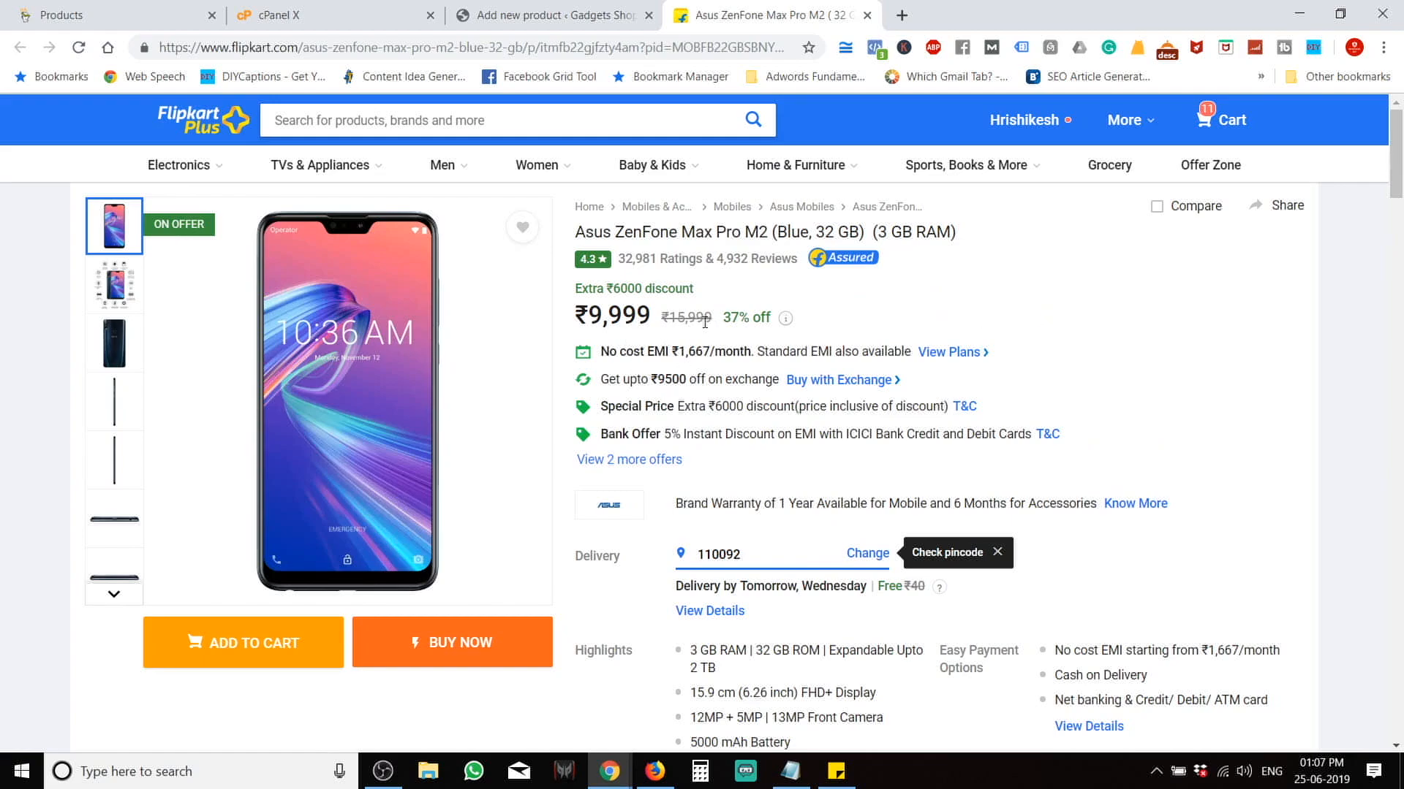
left_click(555, 14)
left_click(533, 370)
type("5999")
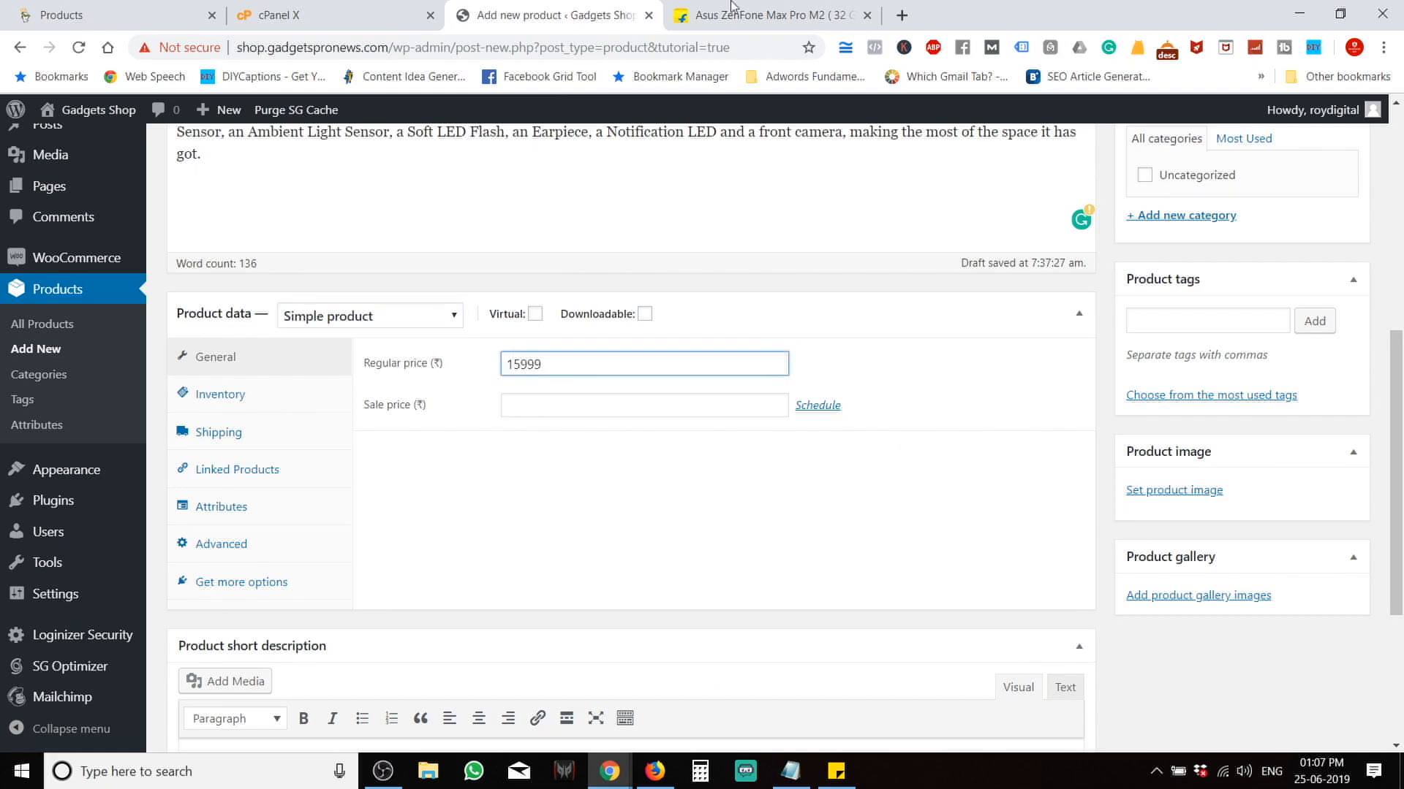
Enter a sale price of 9999 and switch to the Inventory tab.
left_click(733, 7)
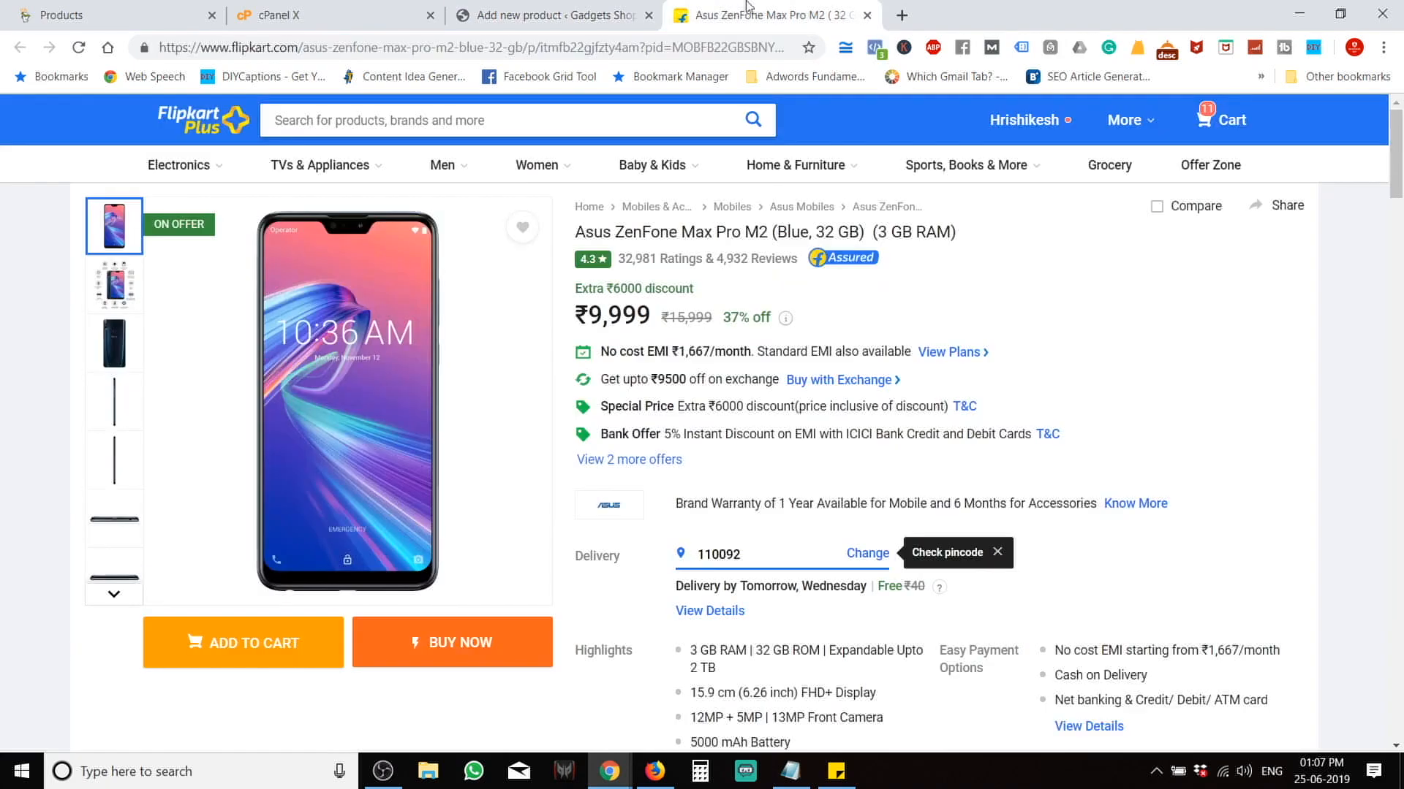
left_click(614, 14)
left_click(560, 396)
type("9999")
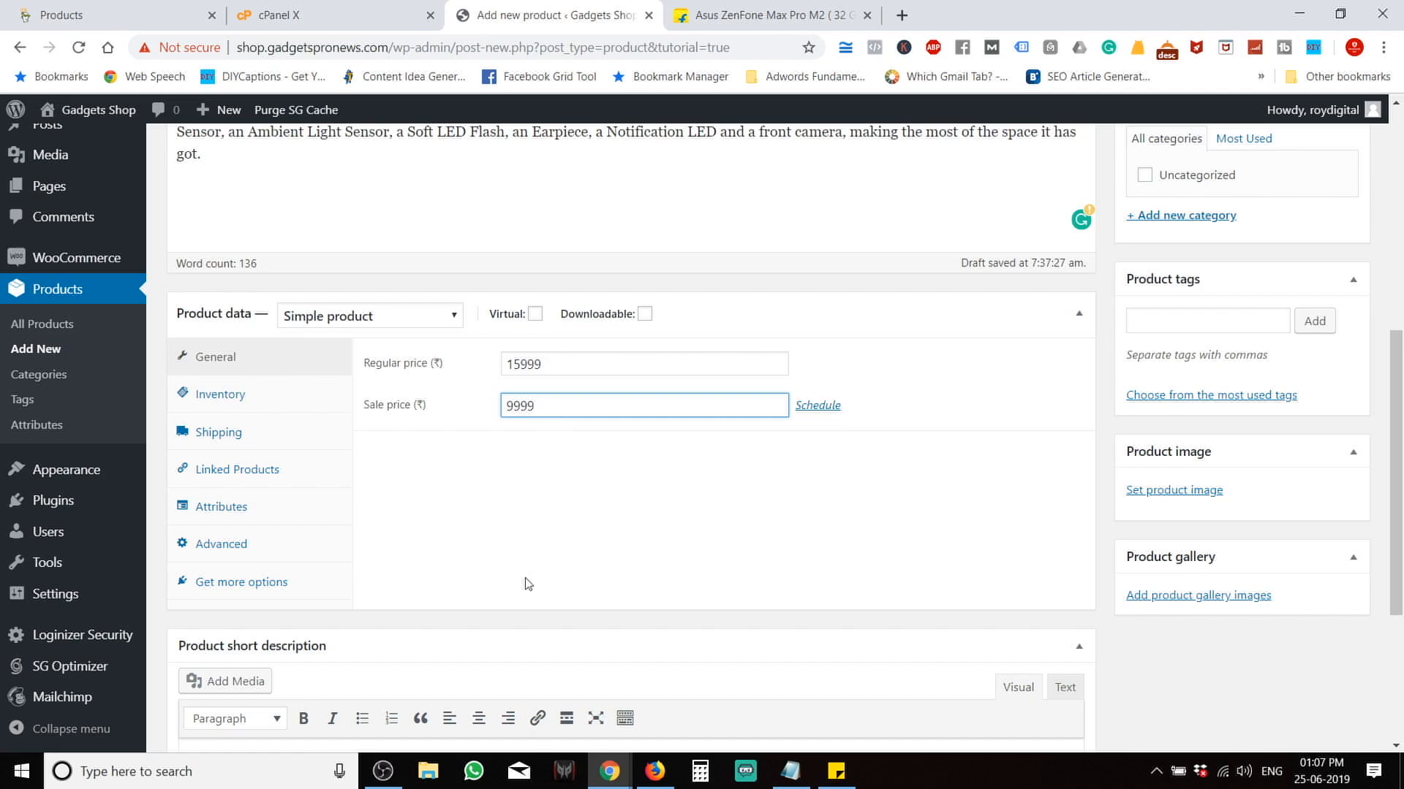
scroll(524, 581, "down", 2)
scroll(523, 583, "up", 2)
left_click(249, 370)
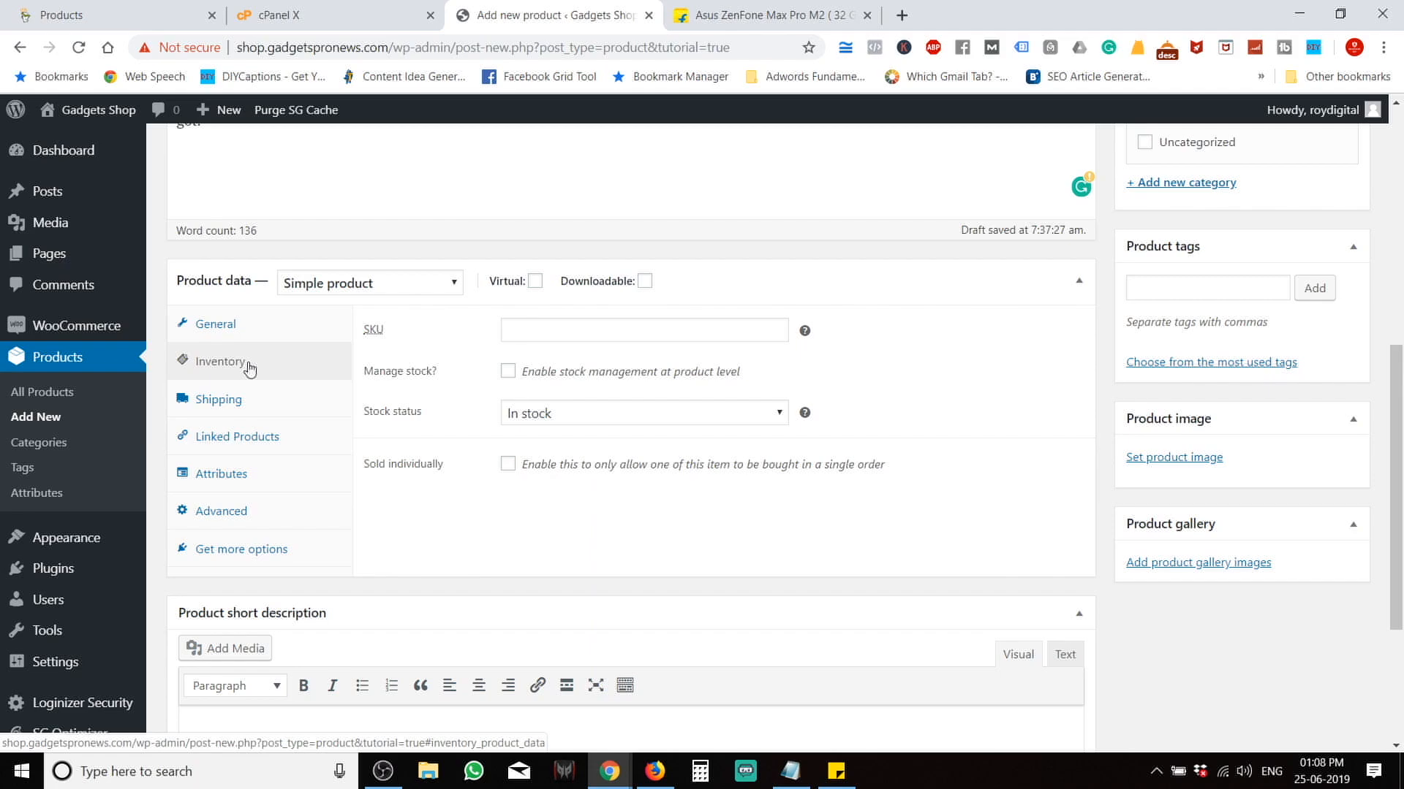
Manage stock with 100 units, backorders Do not allow, and a low stock threshold of 5.
left_click(508, 373)
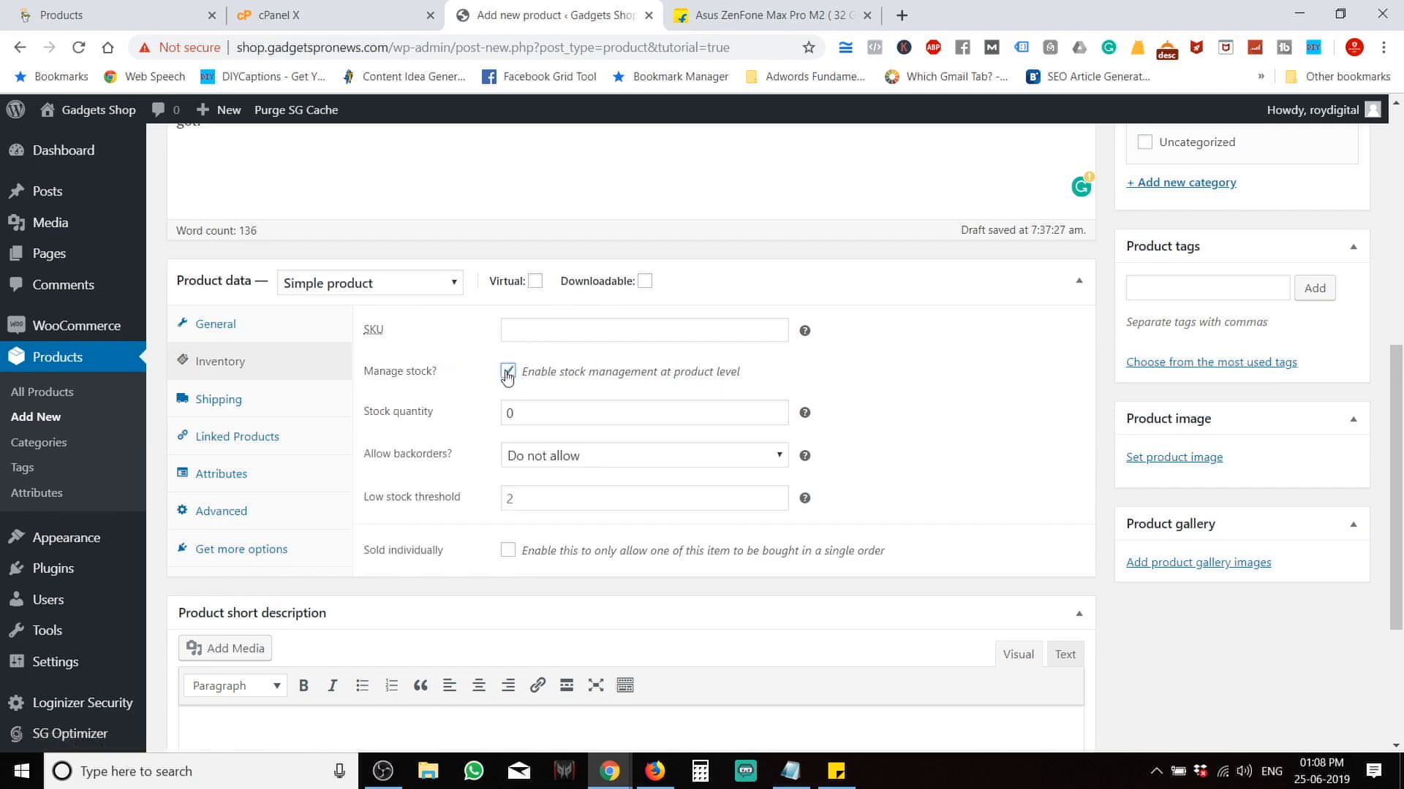
key("Tab")
type("100")
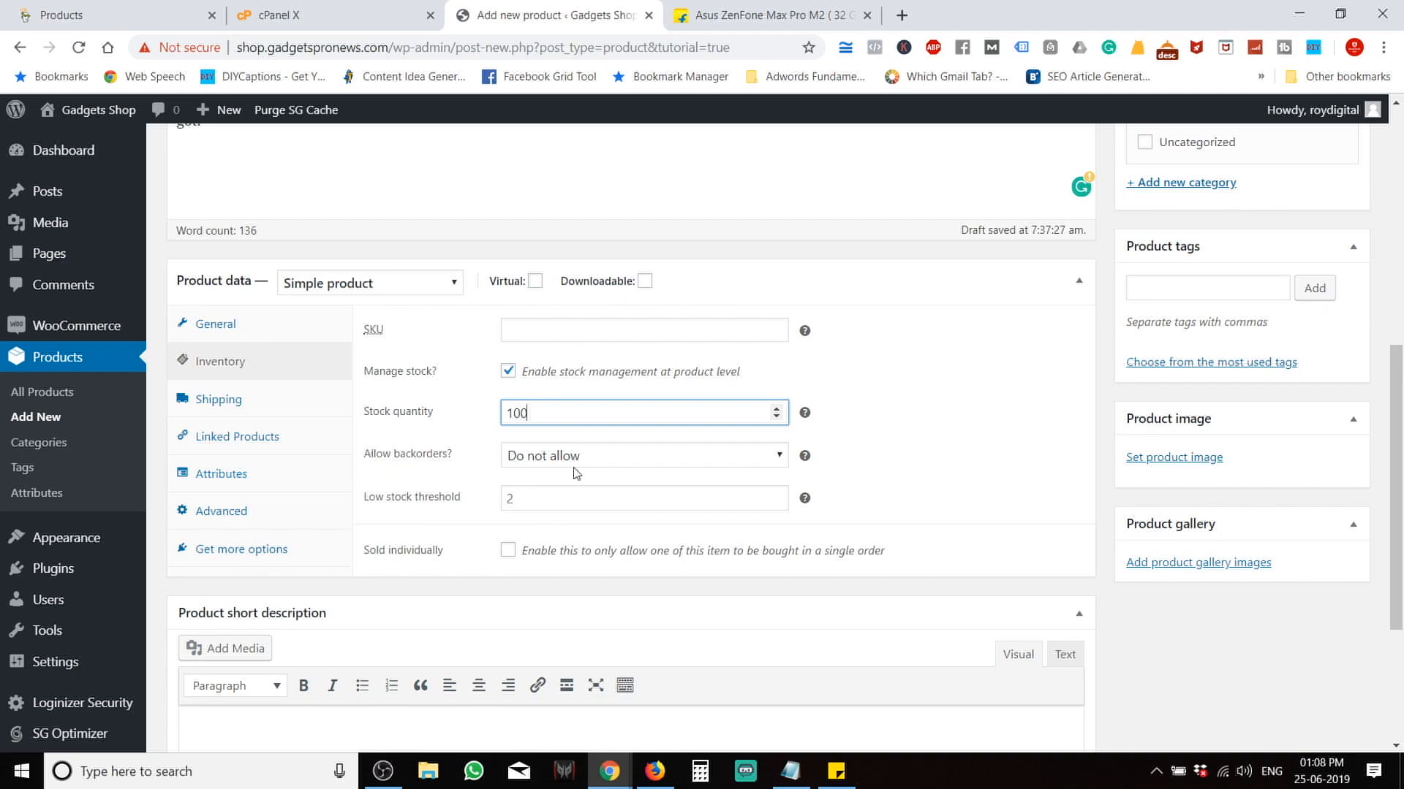
left_click(614, 455)
left_click(614, 468)
left_click(614, 467)
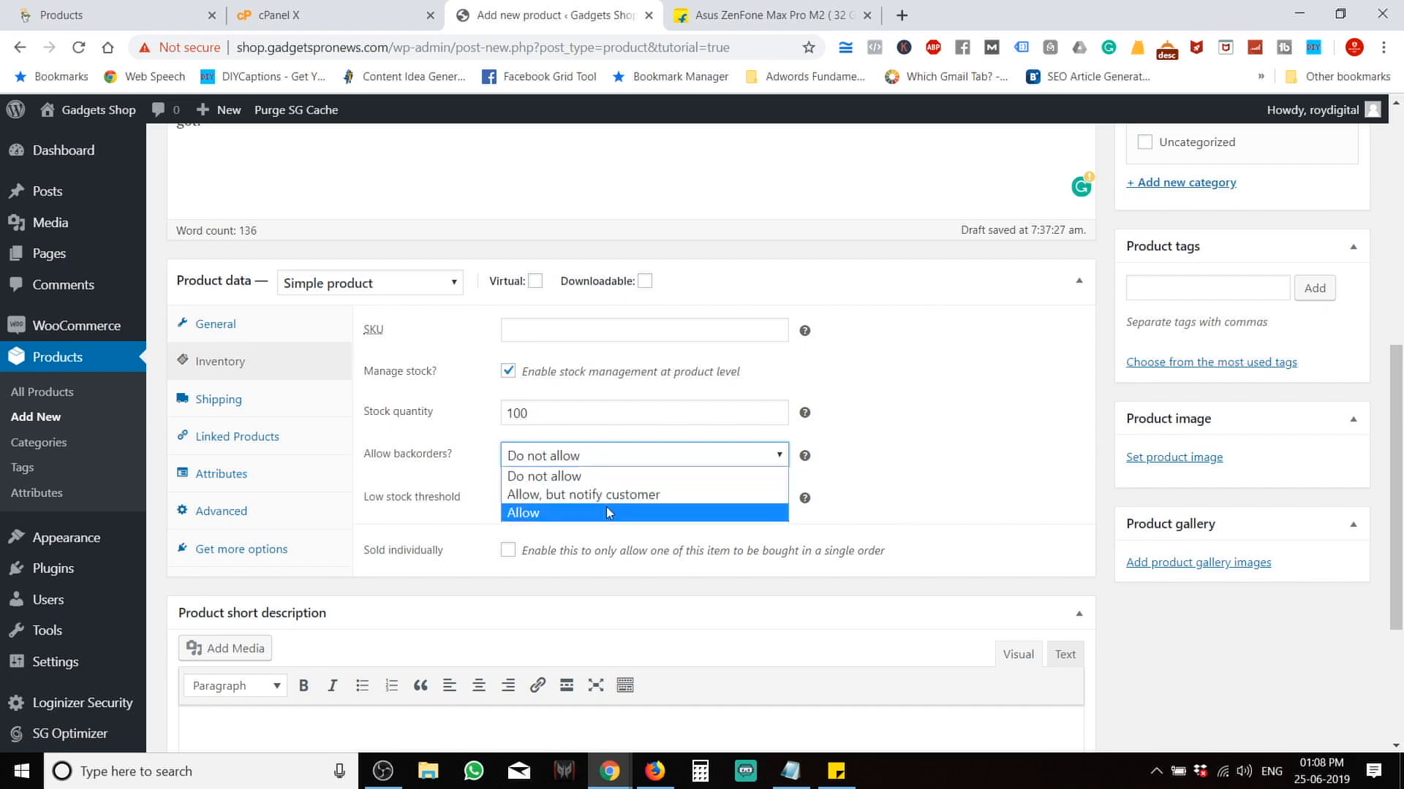
left_click(607, 510)
left_click(604, 467)
left_click(542, 474)
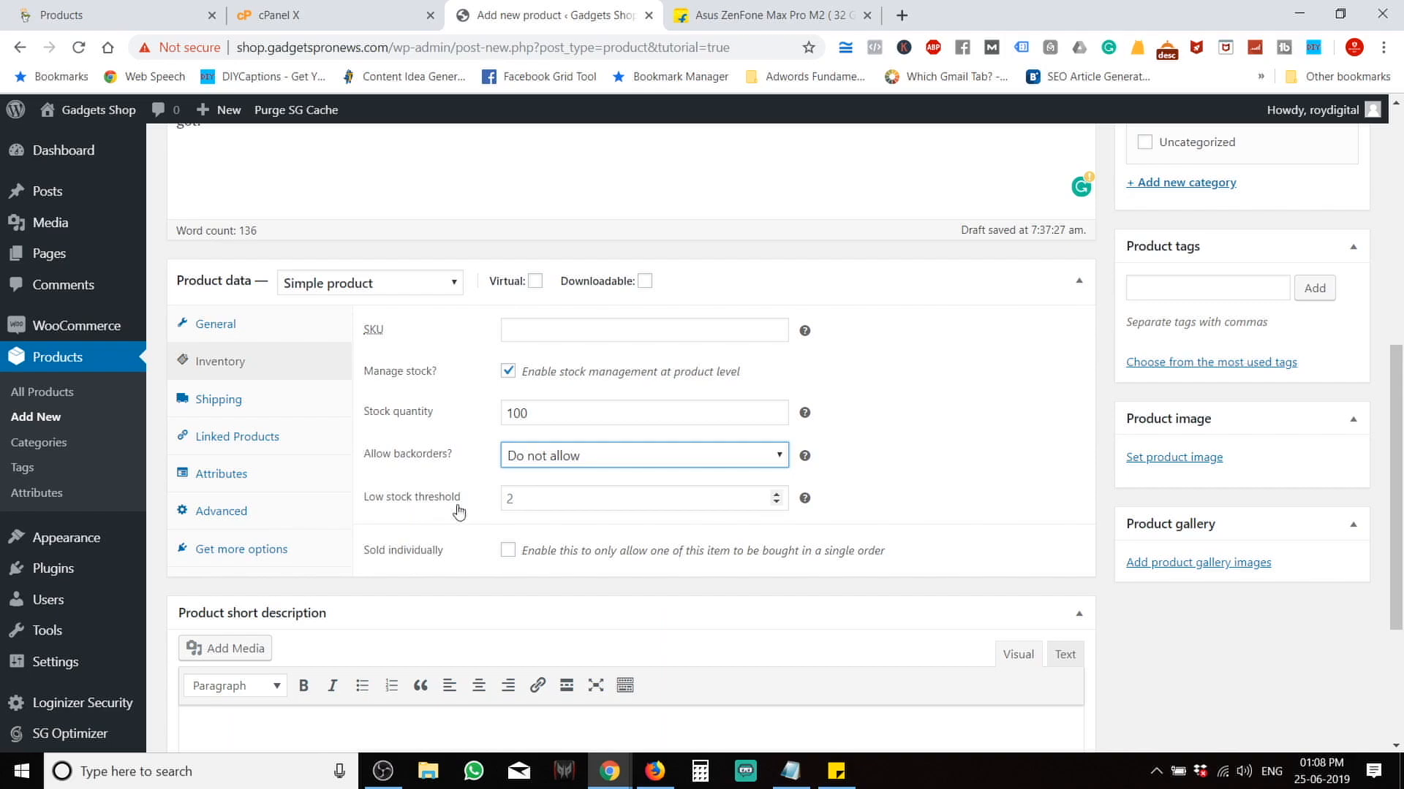
left_click(568, 504)
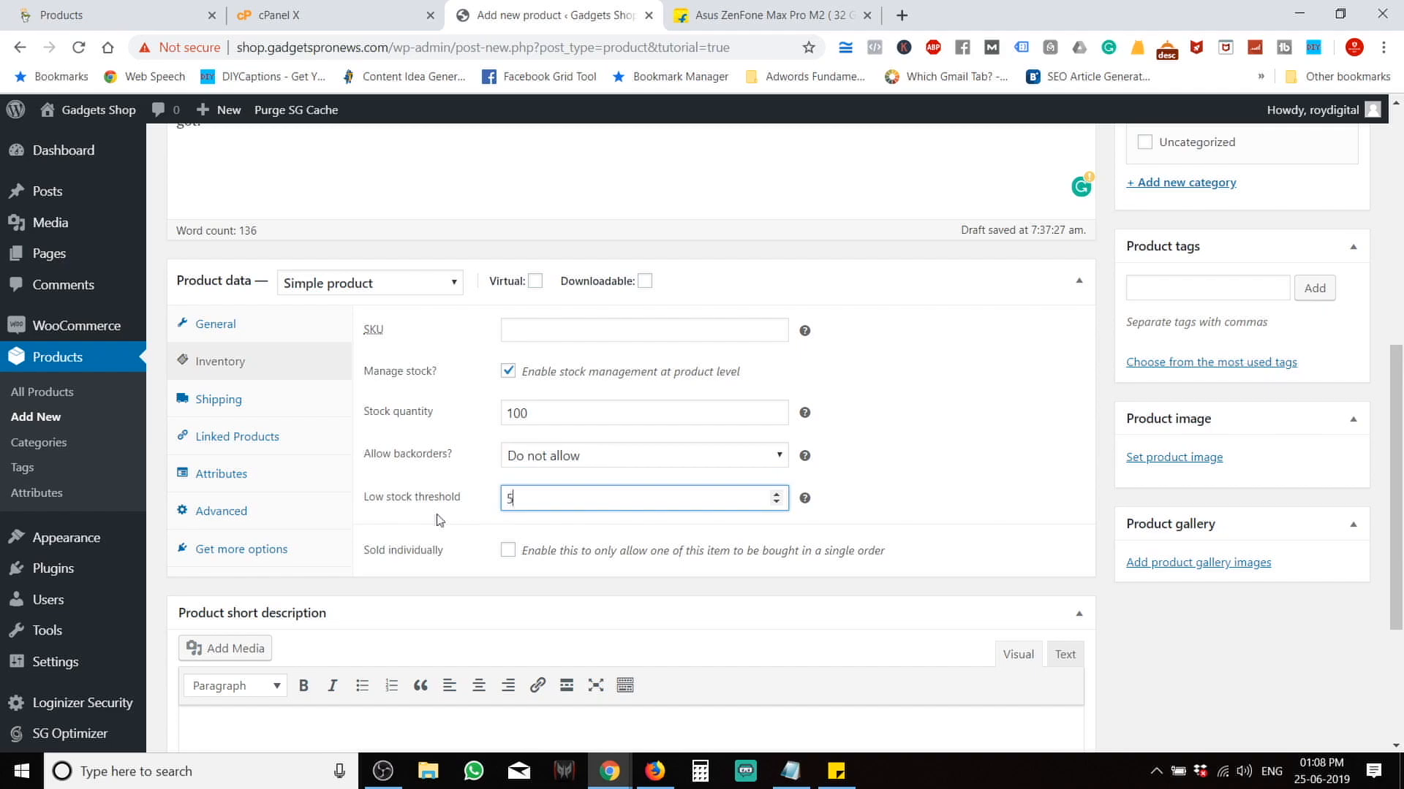
left_click(965, 342)
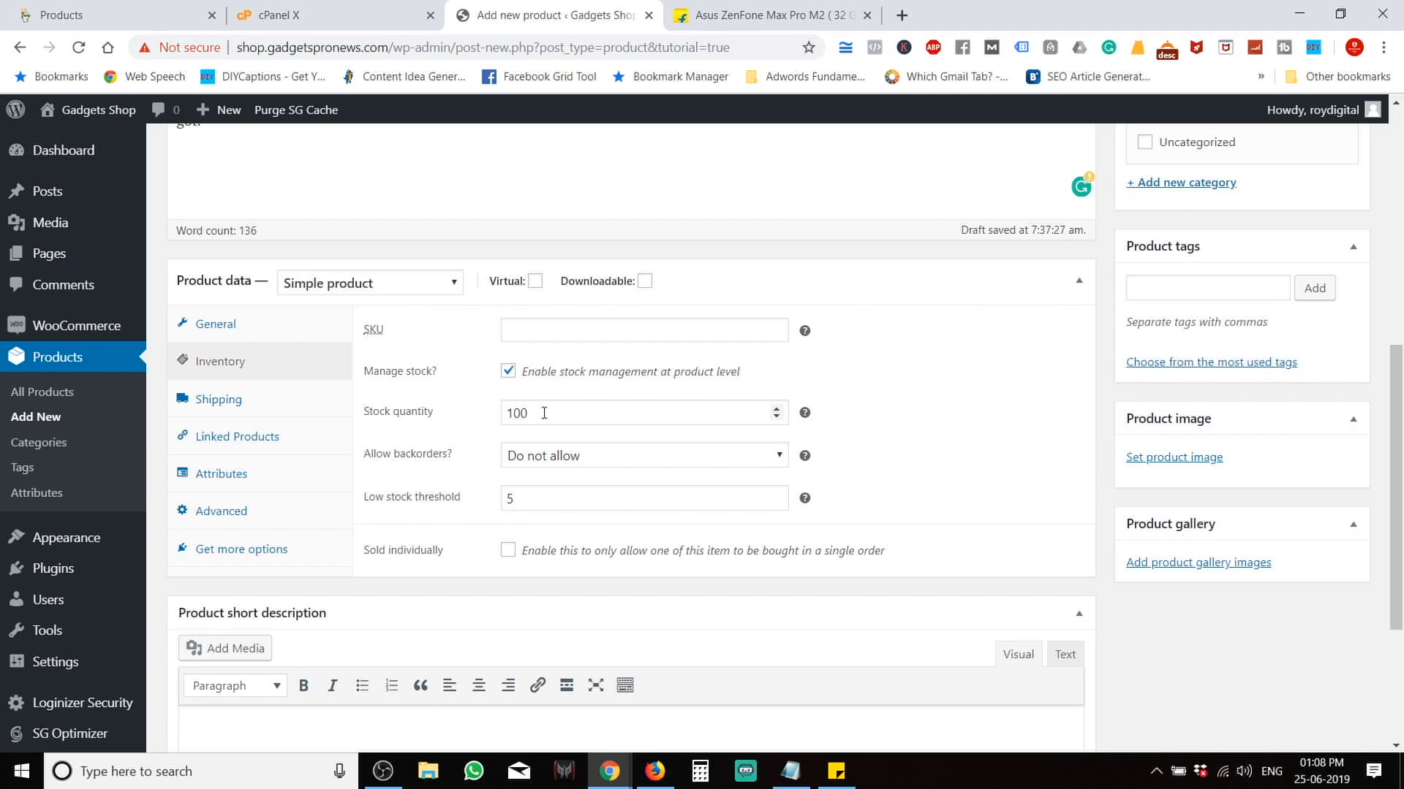
Set the product SKU to 112.
left_click(547, 325)
left_click(727, 9)
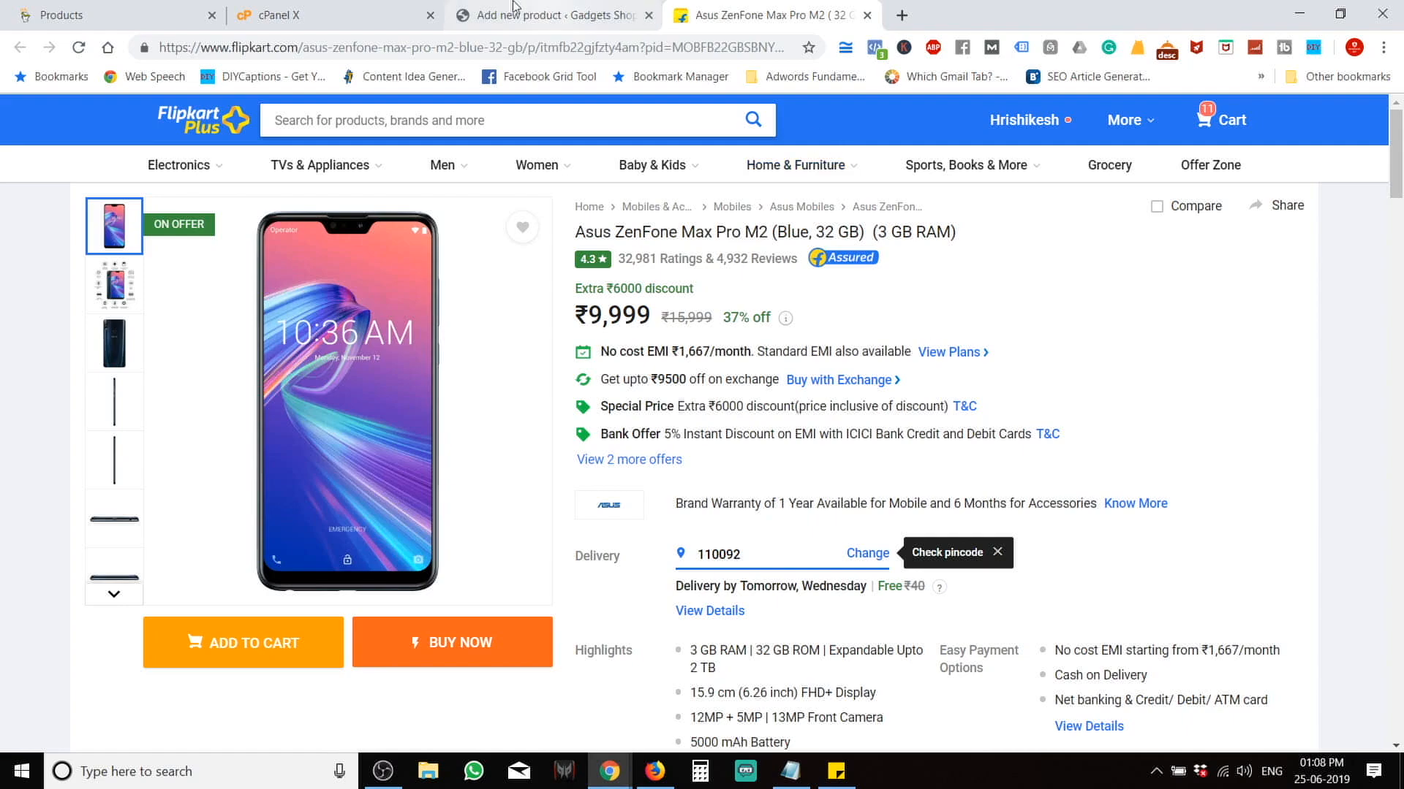
left_click(553, 13)
type("11")
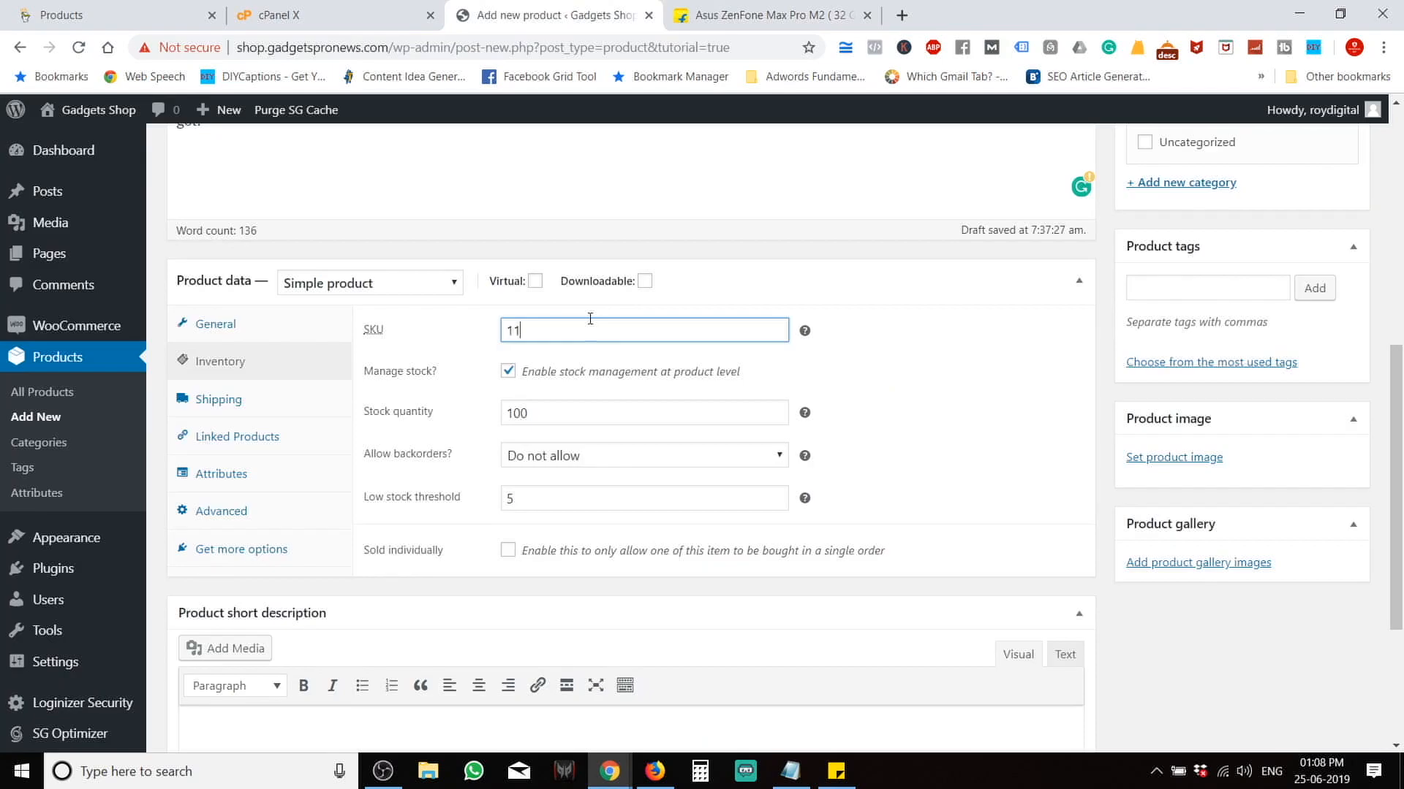
type("2")
left_click(231, 402)
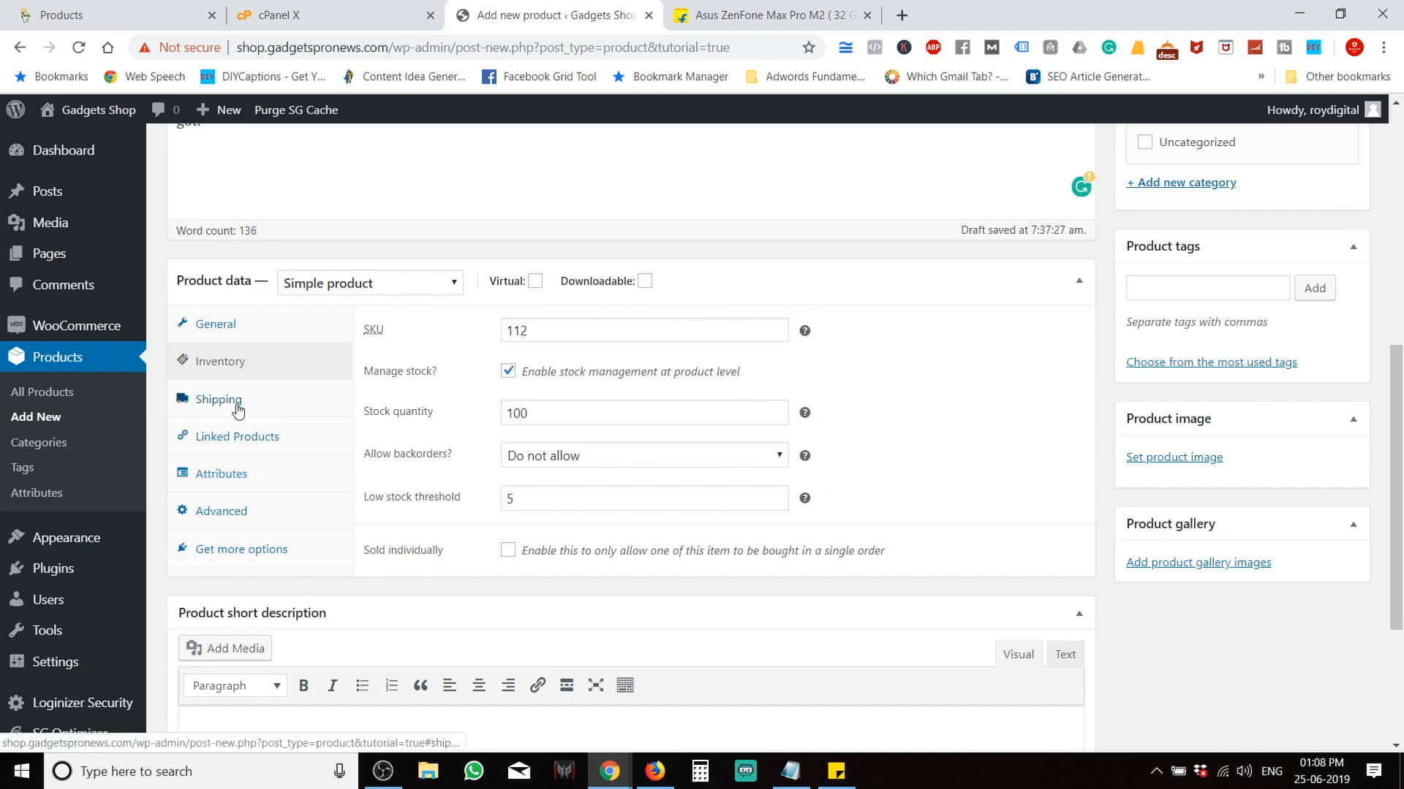
Enter weight 500 and dimensions 12 × 12 × 20, leaving No shipping class.
left_click(548, 340)
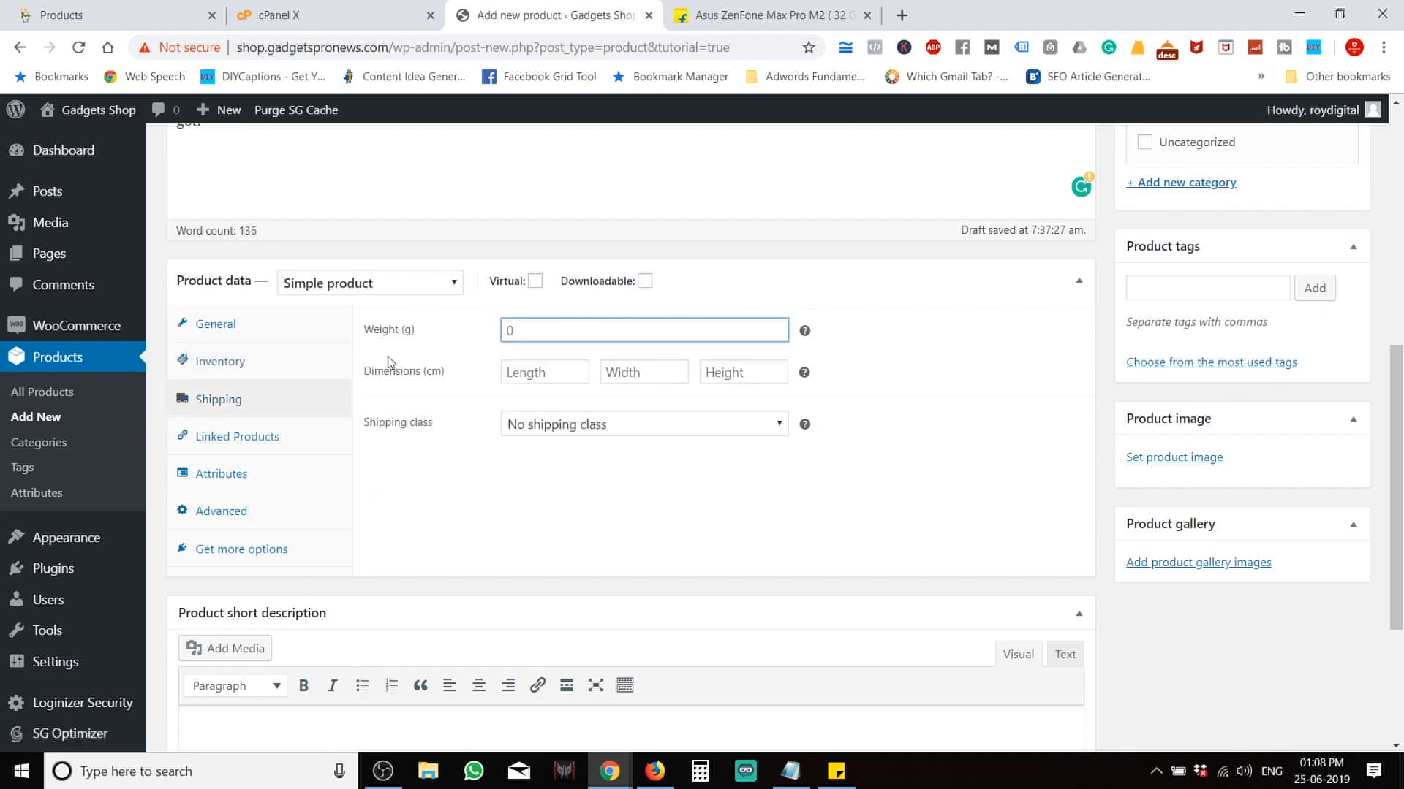
type("500")
left_click(561, 374)
type("12")
key("Tab")
type("12")
key("Tab")
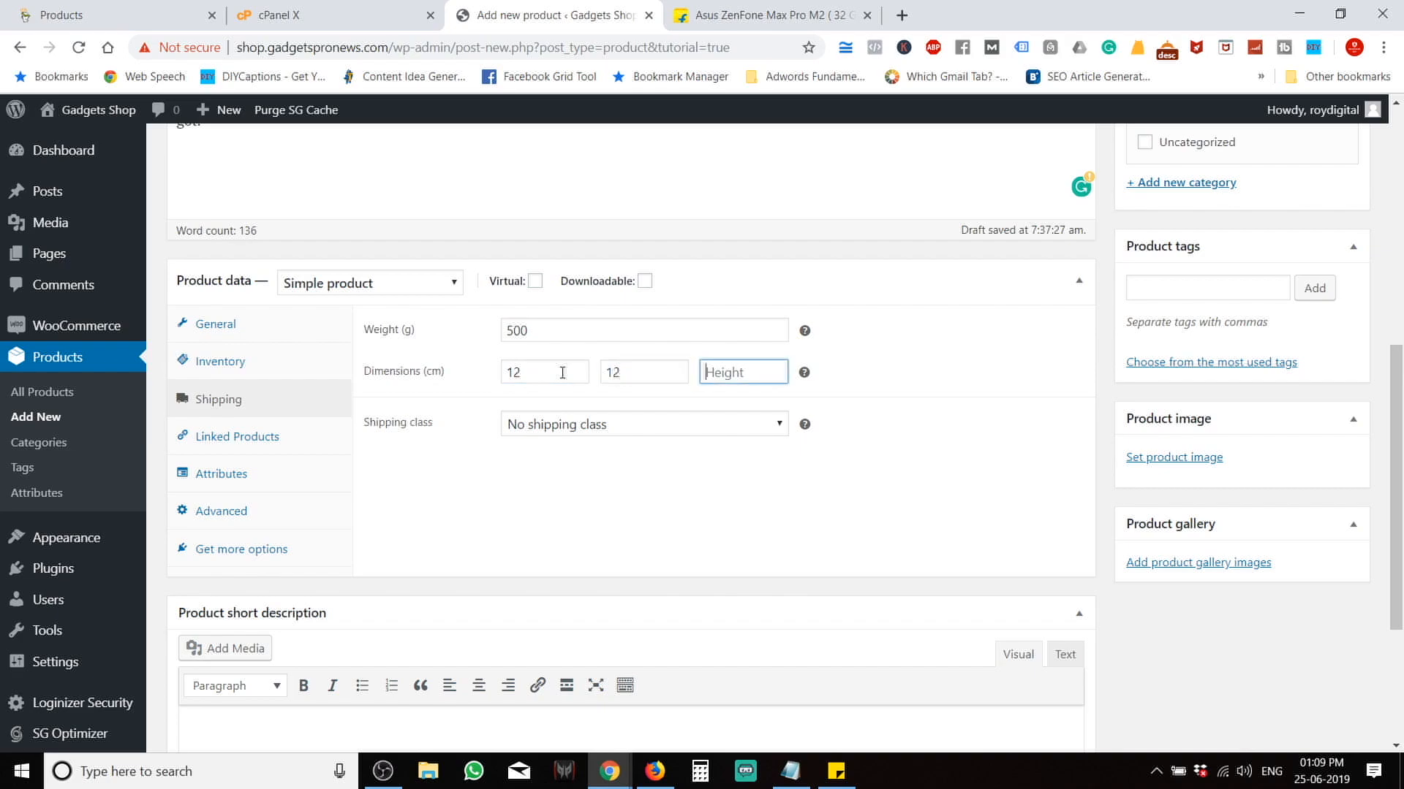
type("20")
key("Tab")
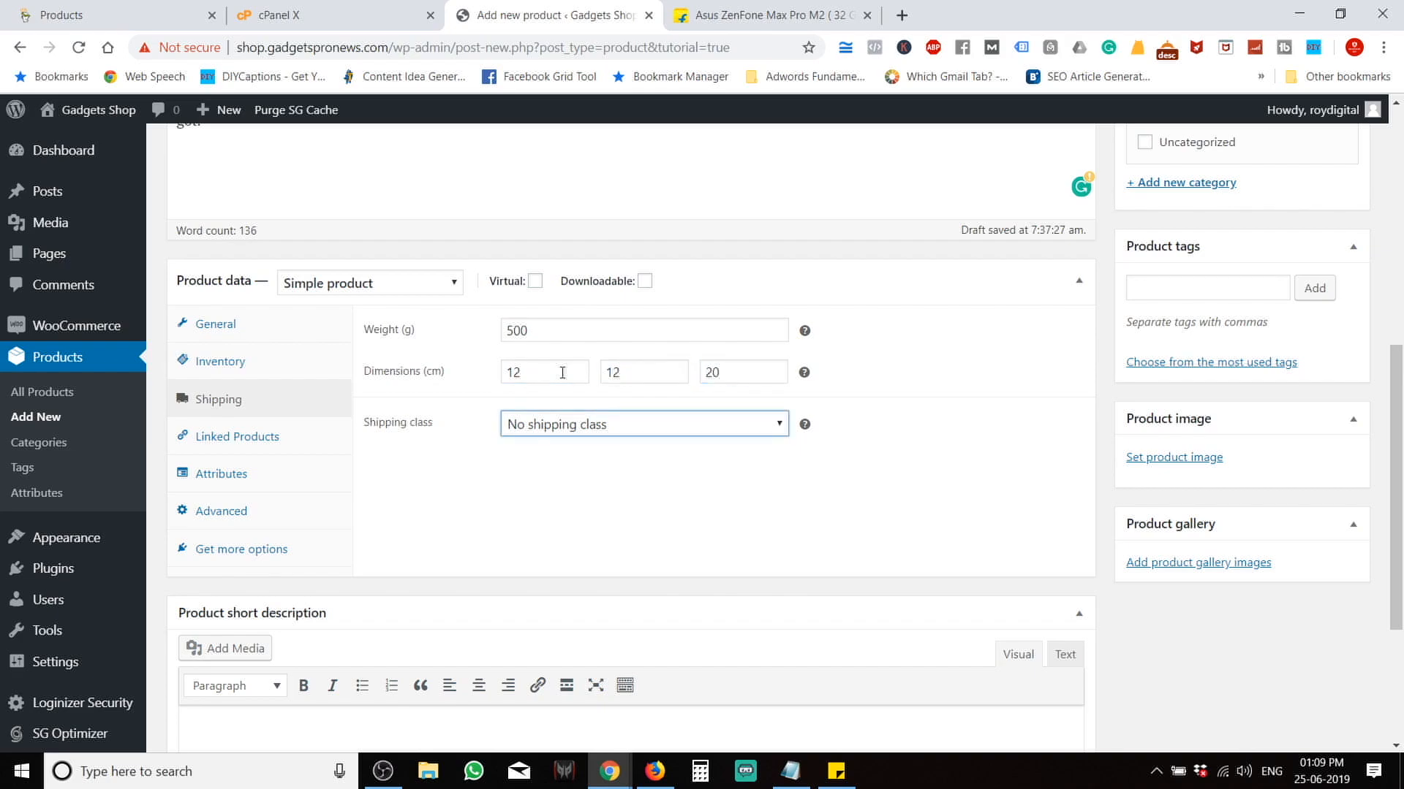
left_click(596, 436)
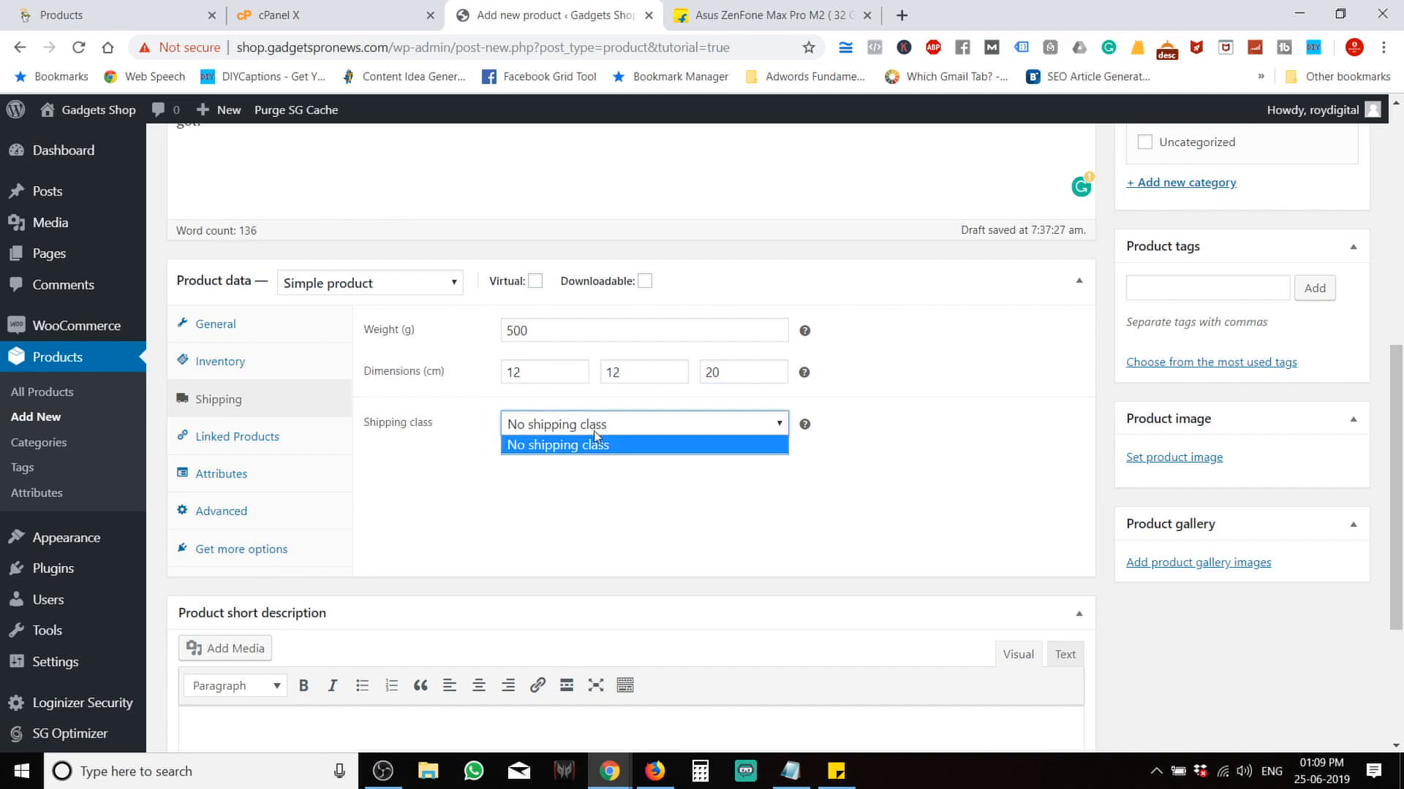
left_click(519, 517)
left_click(283, 439)
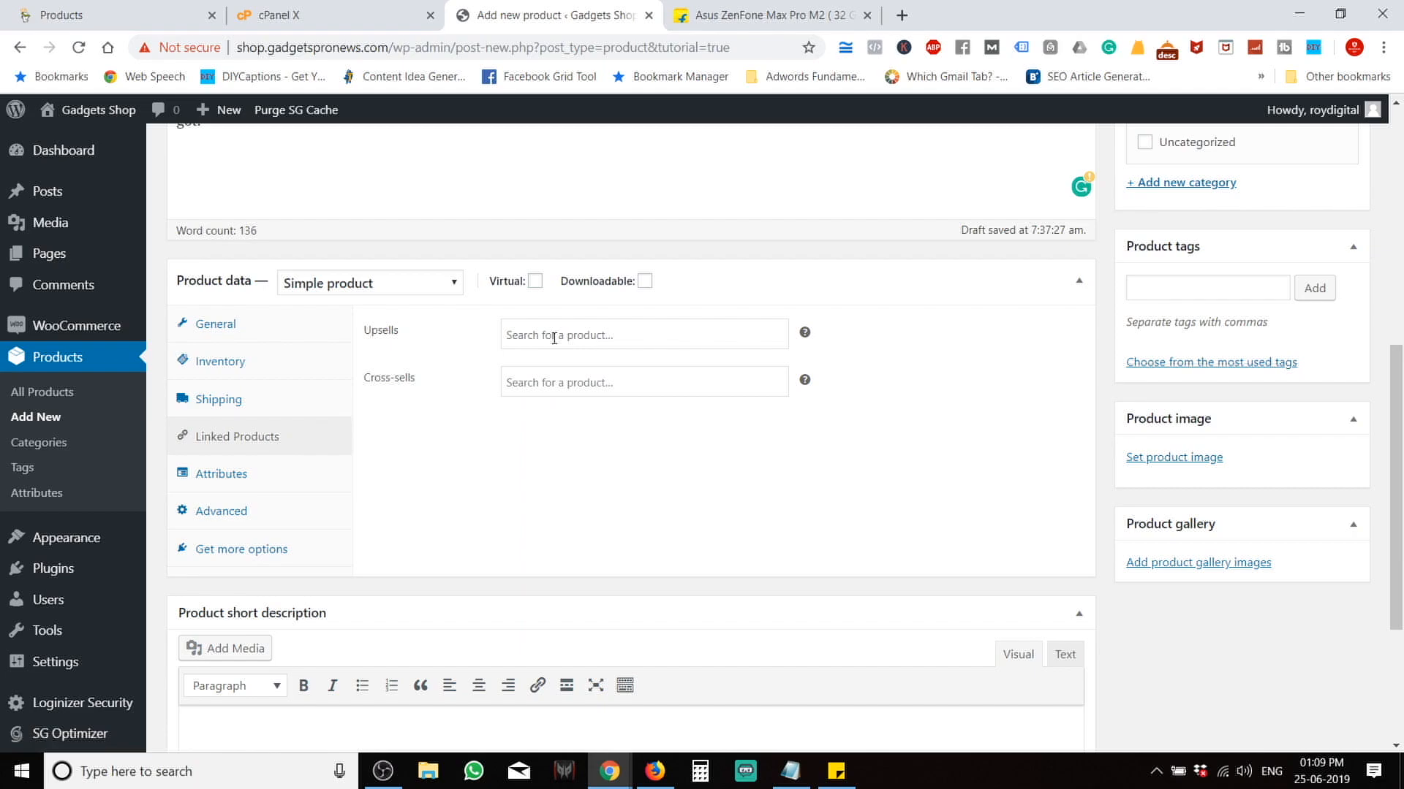
left_click(741, 14)
scroll(511, 641, "down", 10)
scroll(513, 642, "down", 17)
scroll(513, 642, "up", 7)
scroll(514, 642, "down", 16)
scroll(514, 641, "down", 7)
scroll(514, 641, "up", 2)
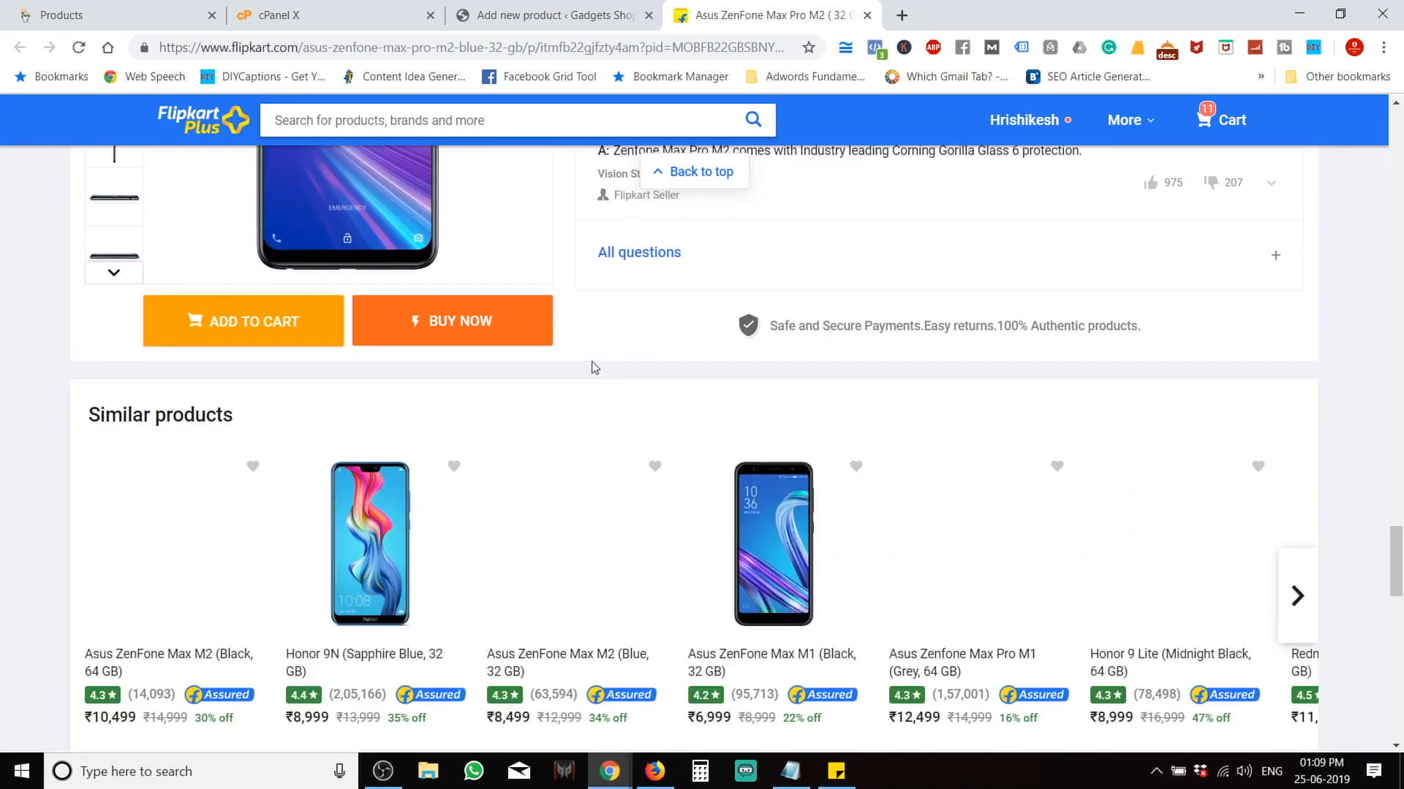
scroll(593, 364, "down", 6)
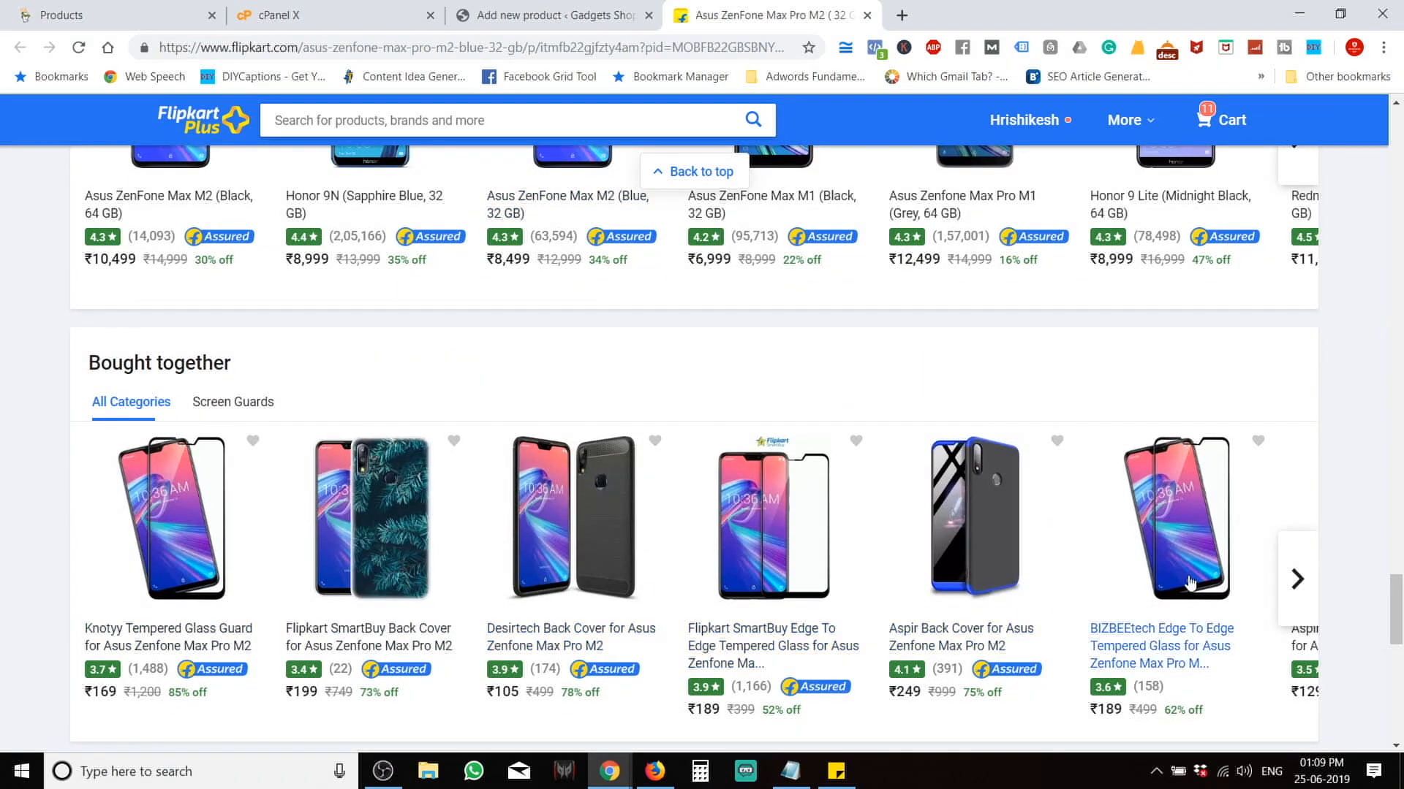
left_click(546, 7)
scroll(548, 413, "up", 7)
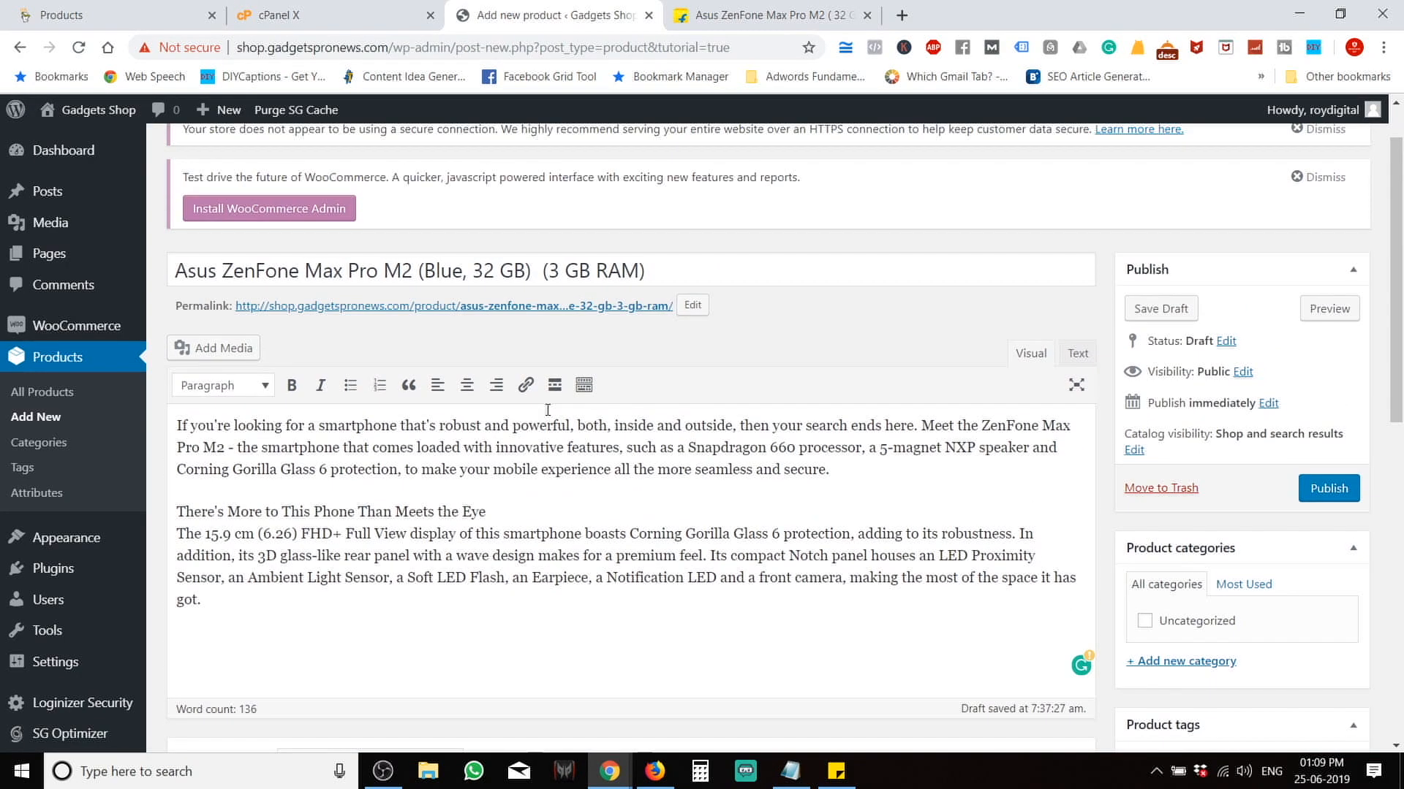
scroll(547, 410, "up", 1)
scroll(479, 329, "down", 9)
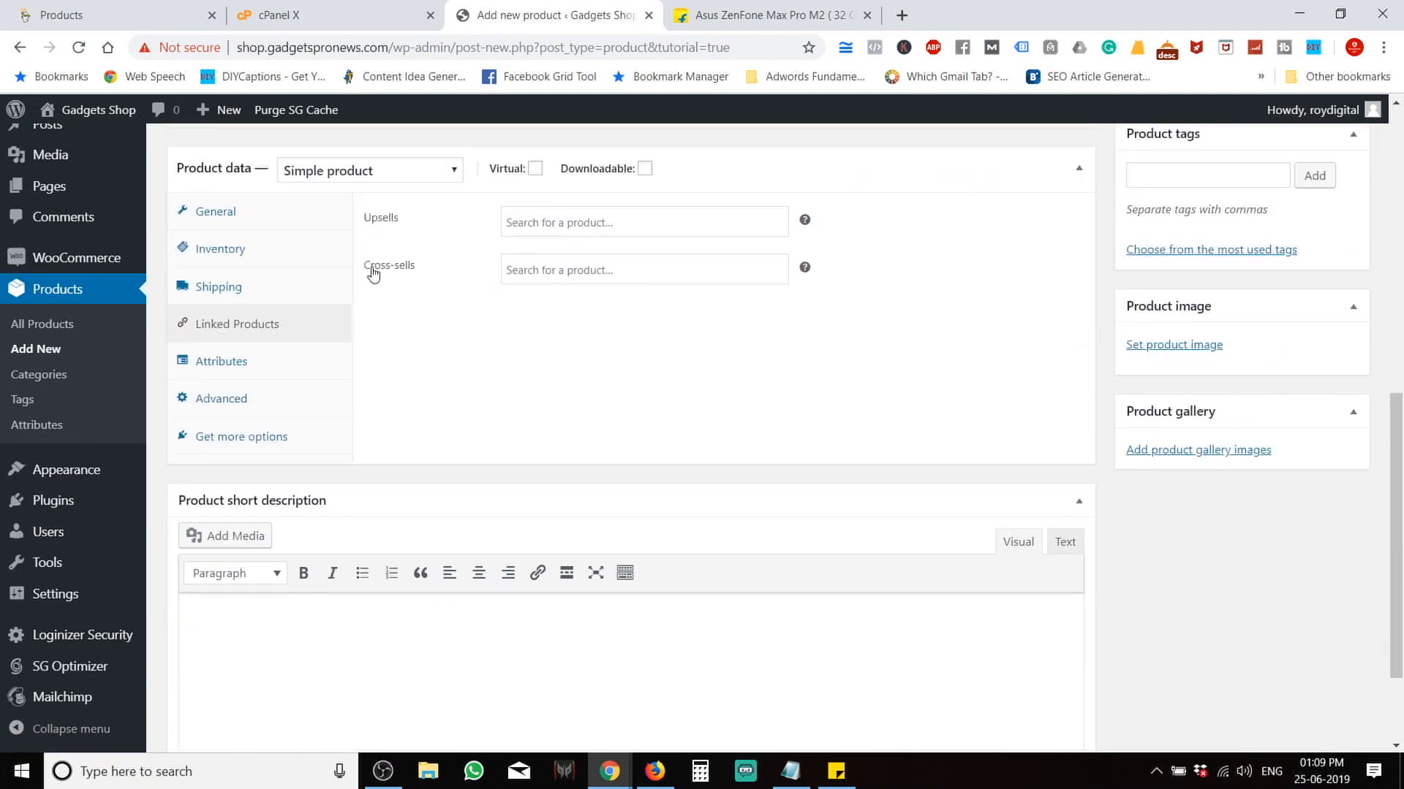
left_click(731, 7)
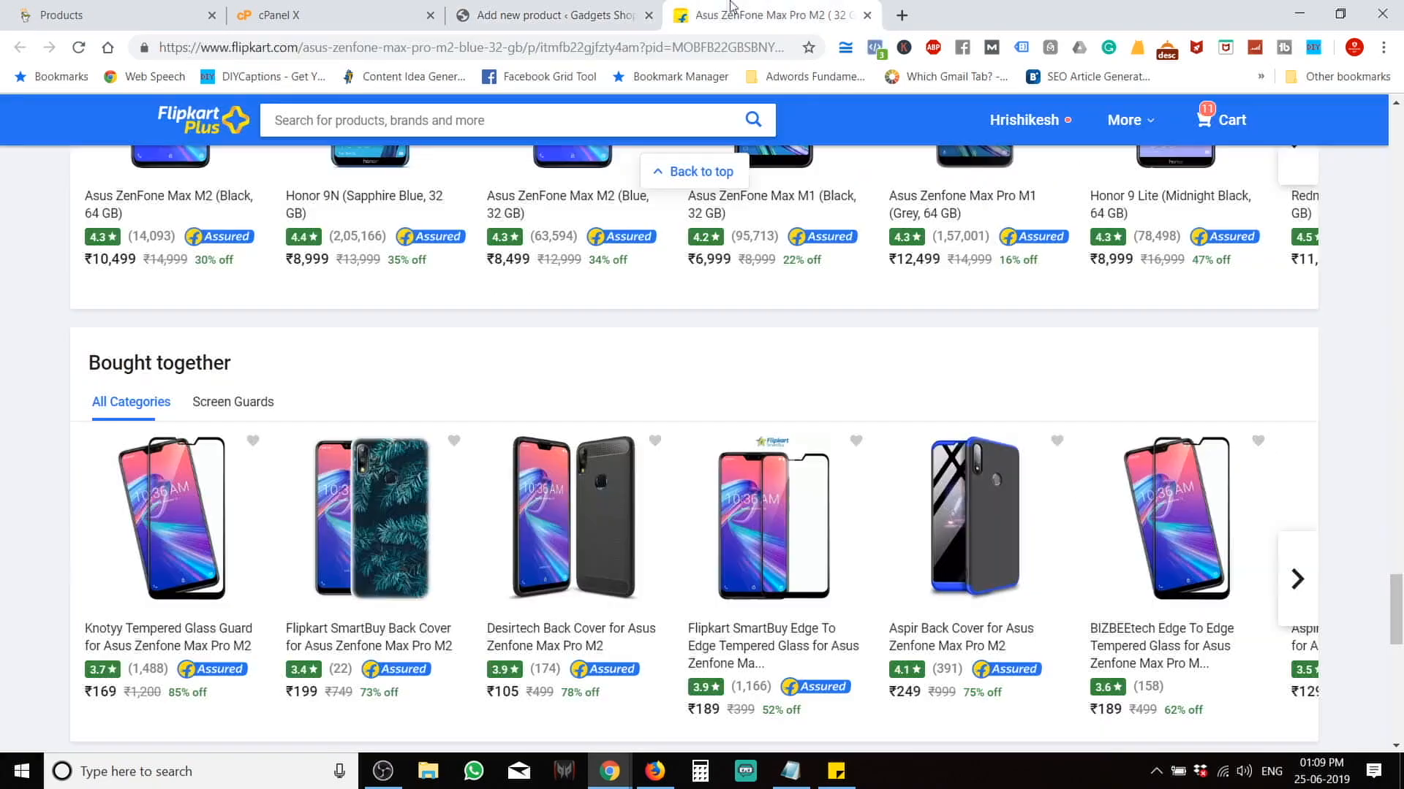
scroll(367, 373, "up", 20)
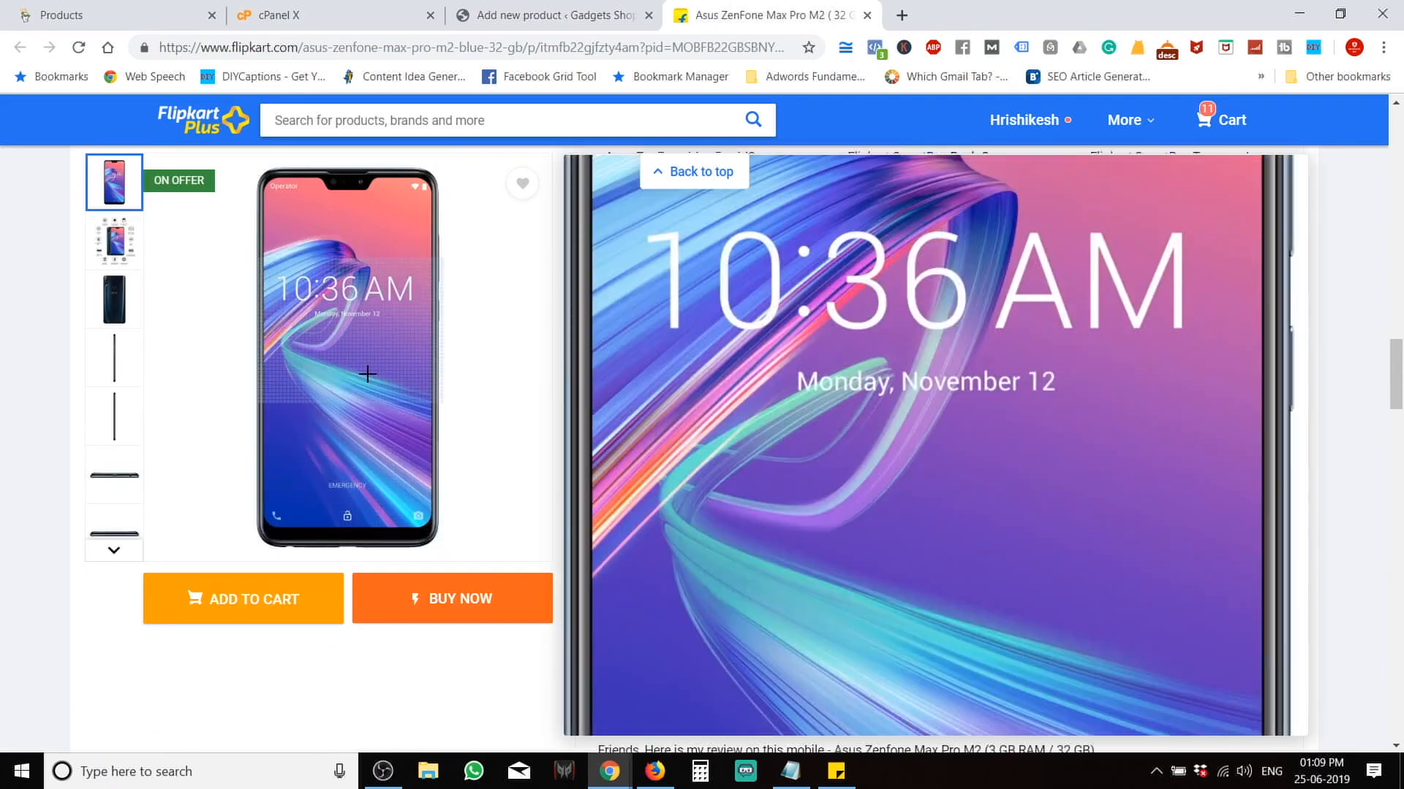
scroll(367, 373, "down", 5)
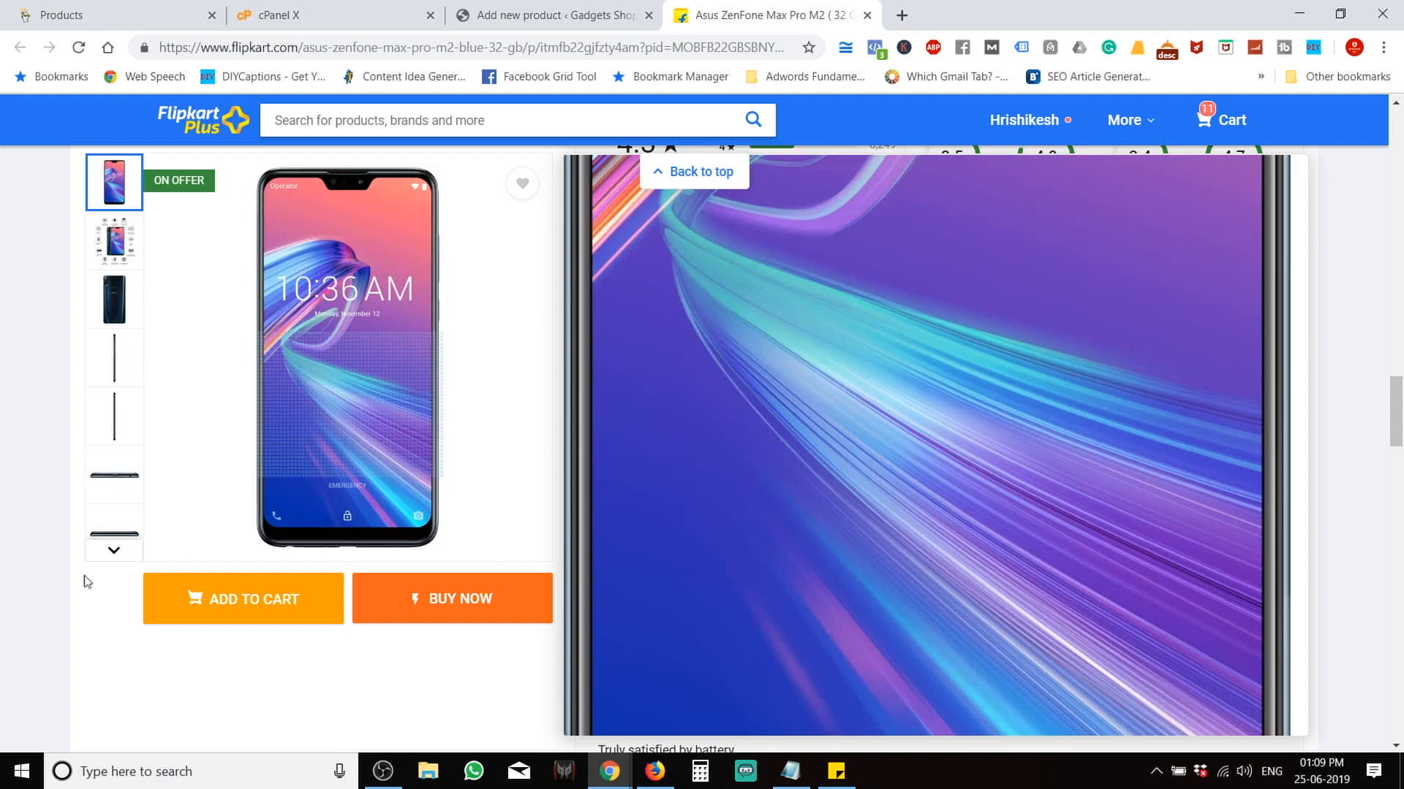
scroll(179, 550, "down", 15)
scroll(2, 590, "down", 5)
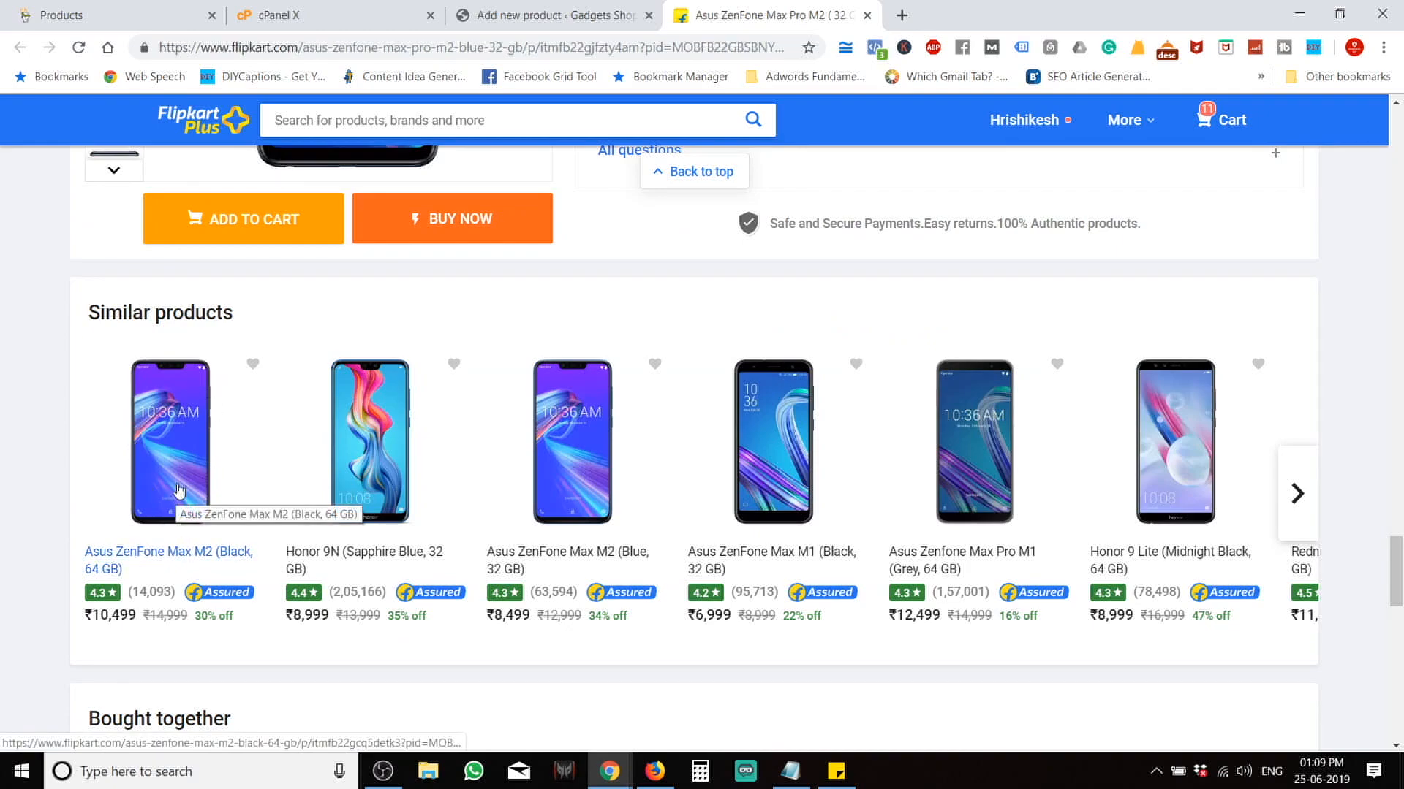
left_click(548, 6)
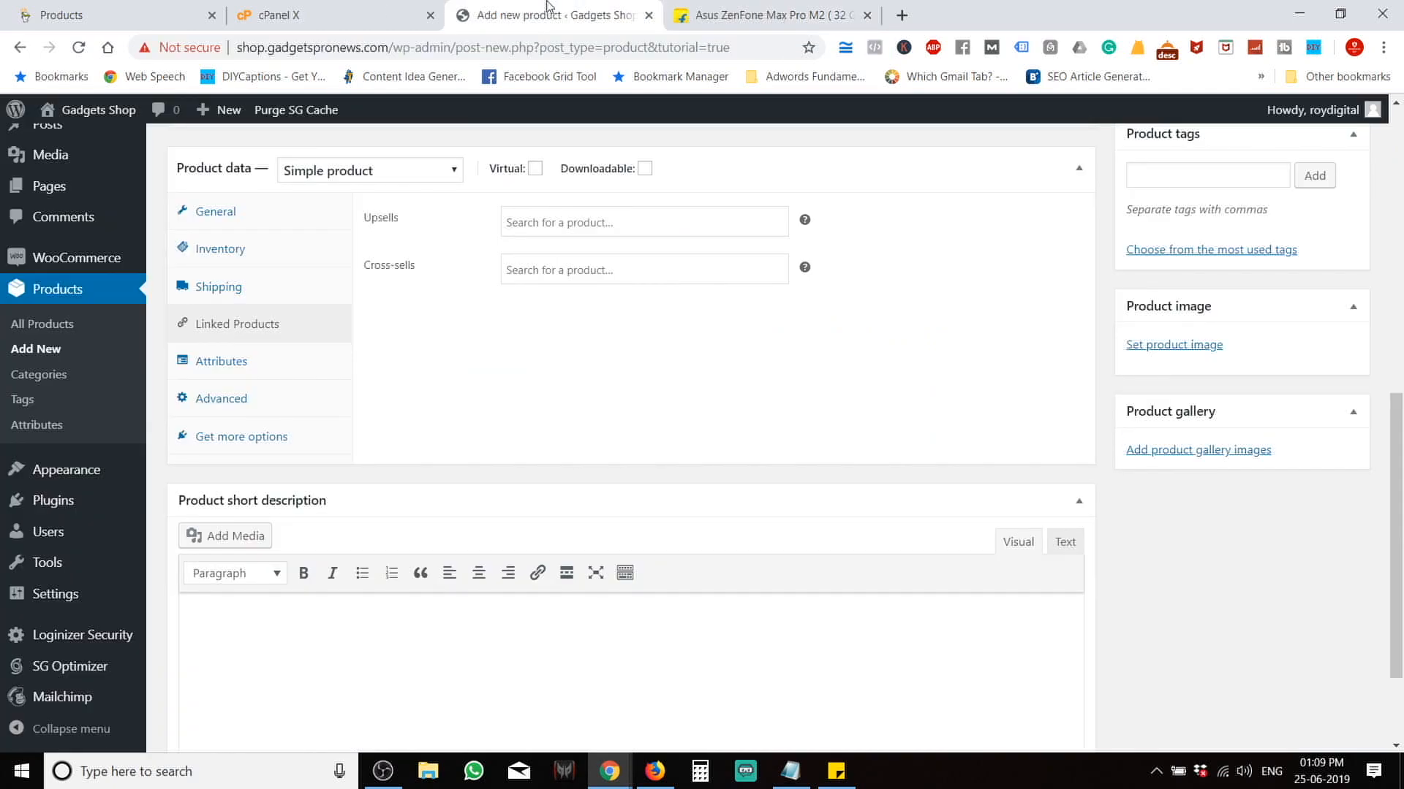
left_click(604, 224)
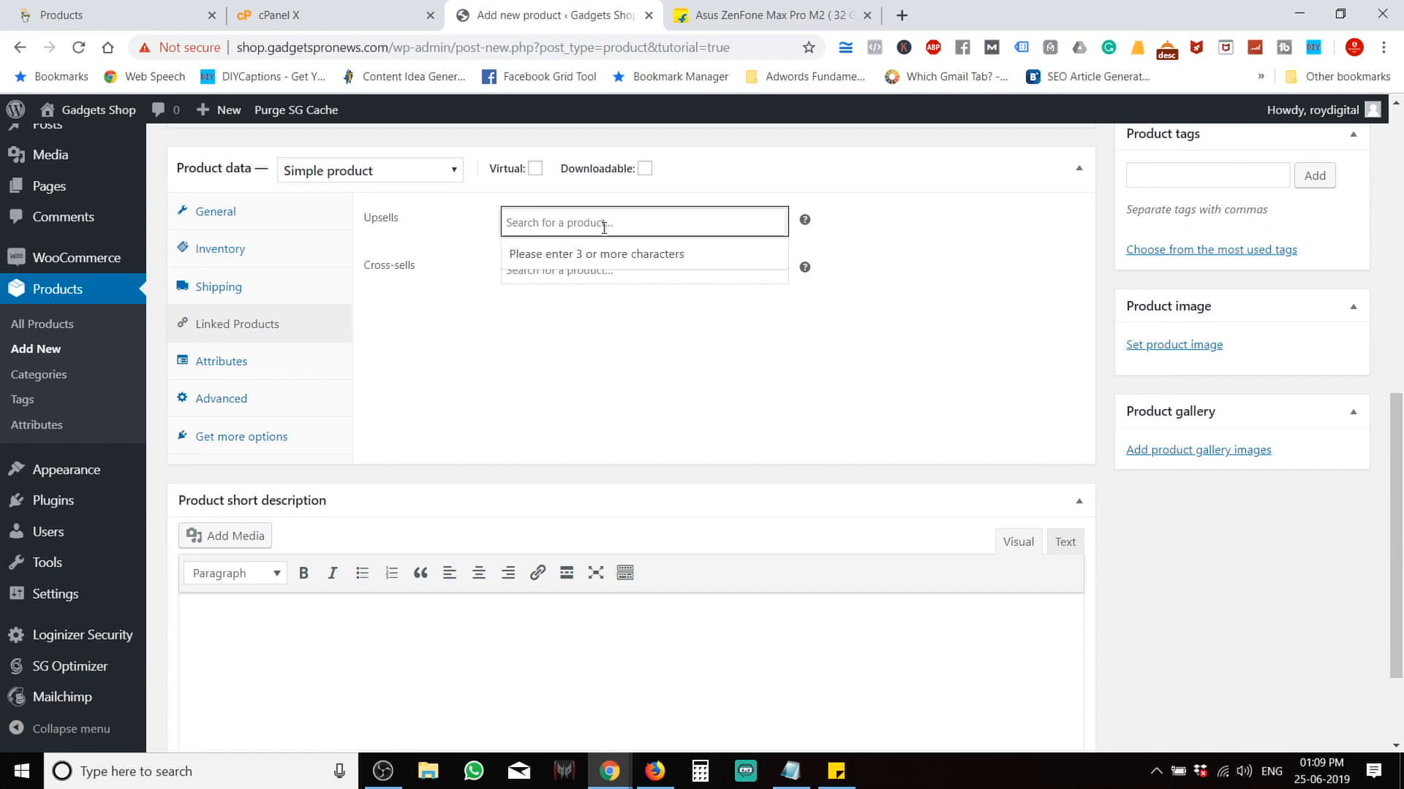
left_click(591, 307)
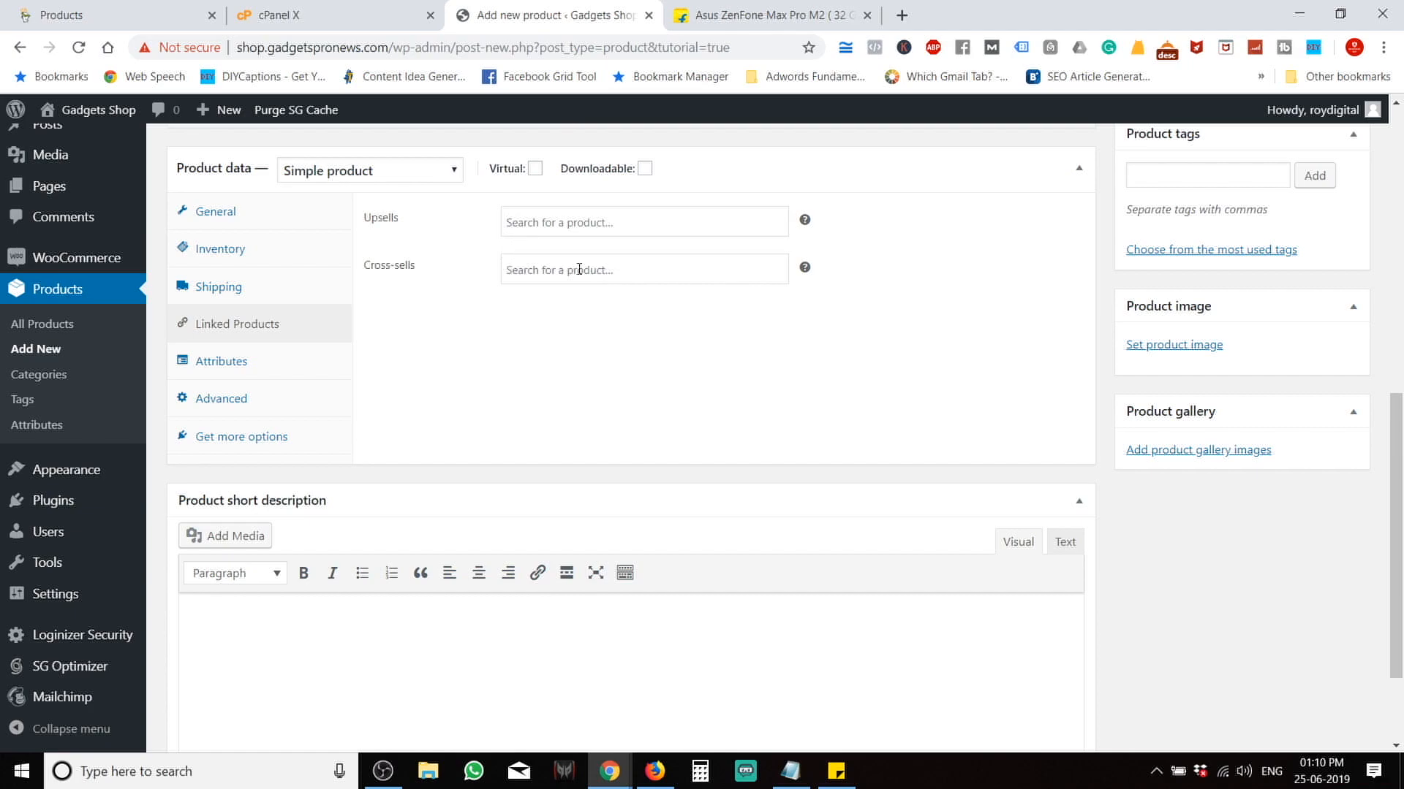
left_click(567, 233)
left_click(554, 345)
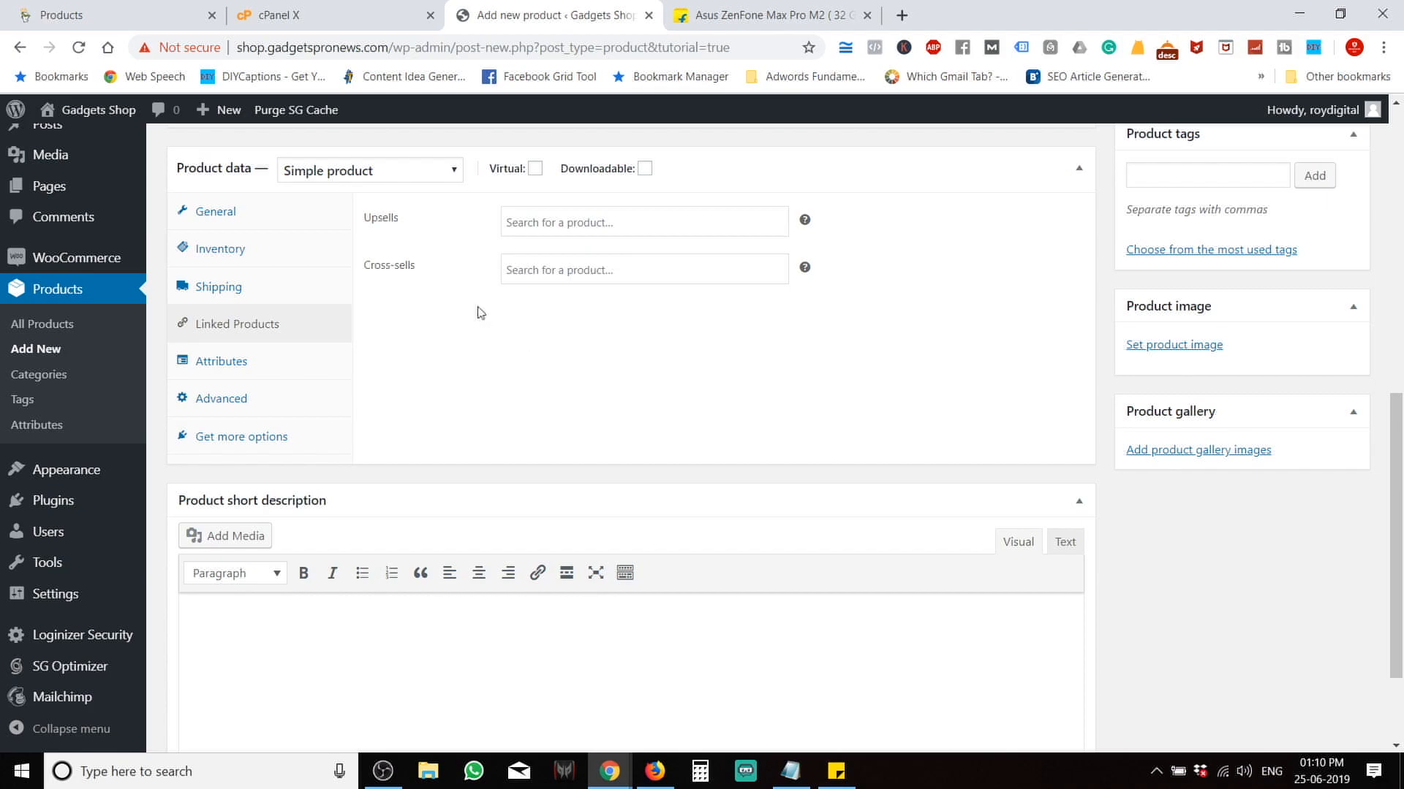
Show the Advanced product data: empty purchase note, menu order 0, reviews unticked.
left_click(230, 371)
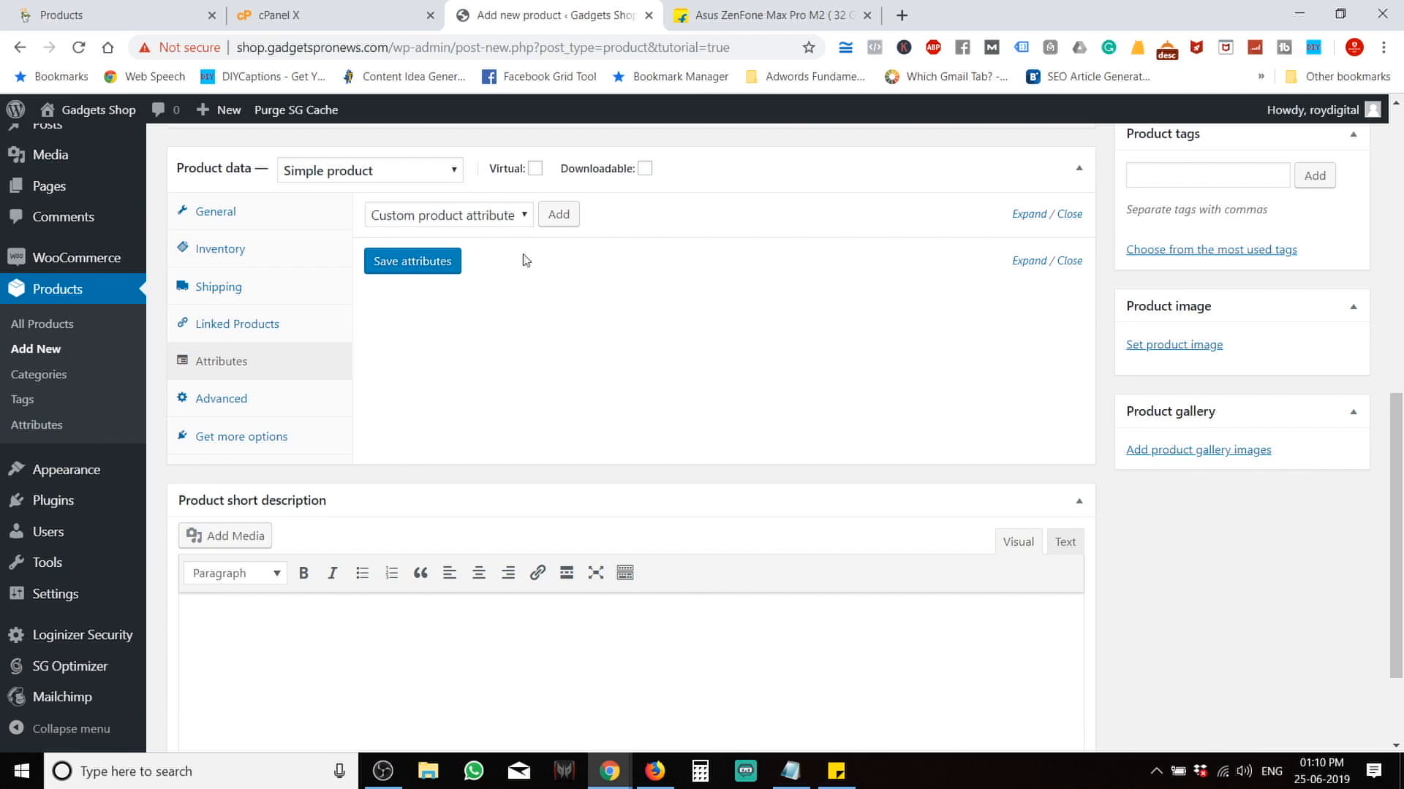
left_click(280, 400)
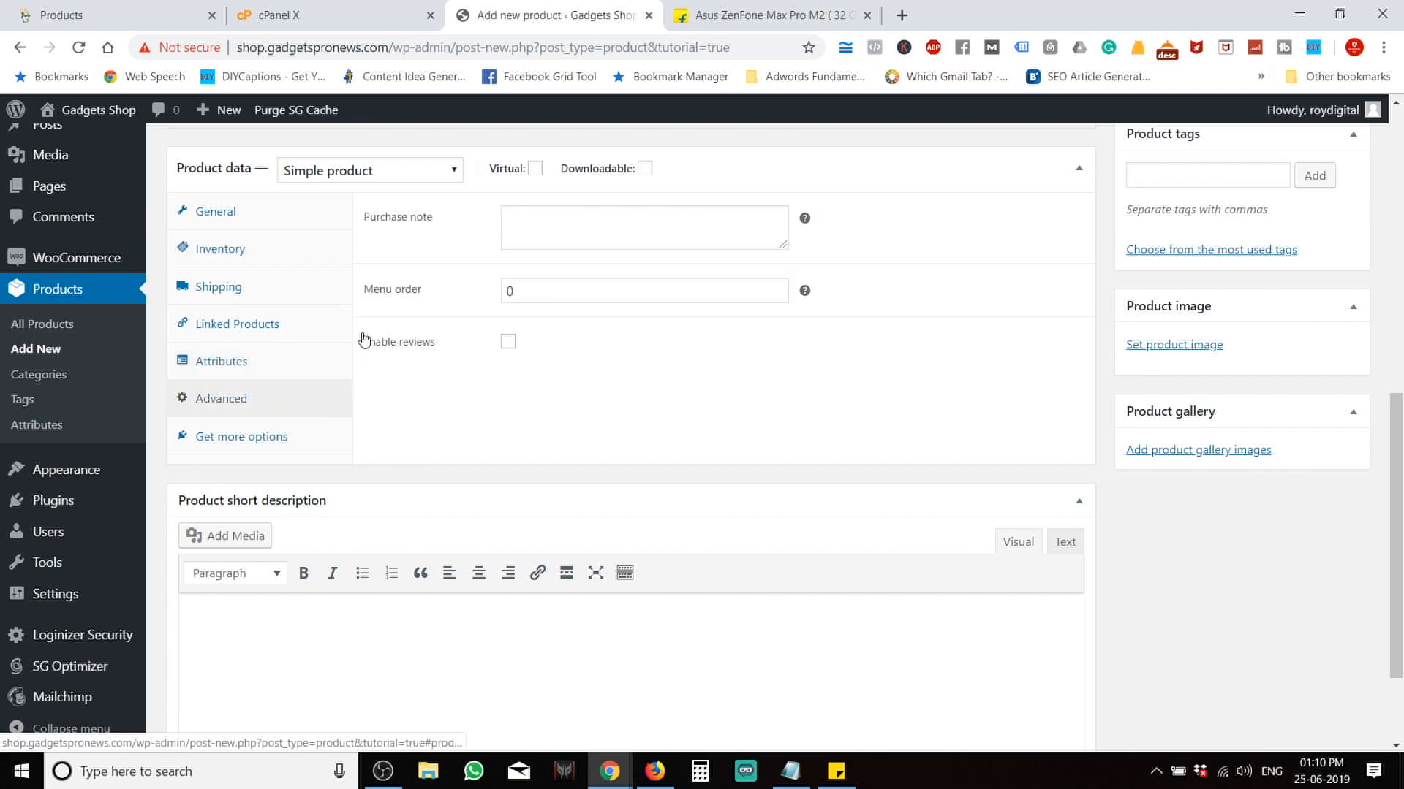
Tick Enable reviews in the Advanced settings and bring up the Enhance your products extension suggestions.
left_click(563, 228)
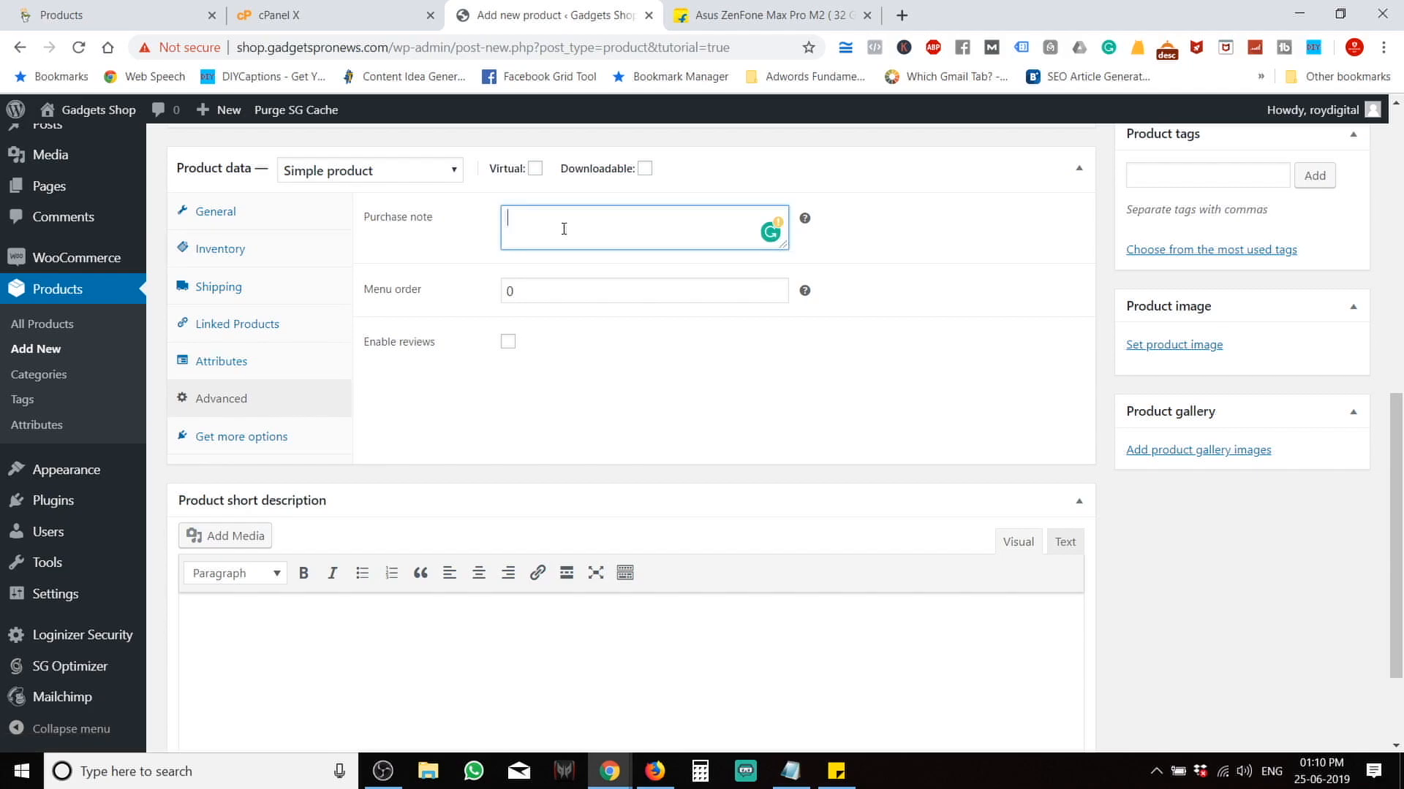
left_click(767, 15)
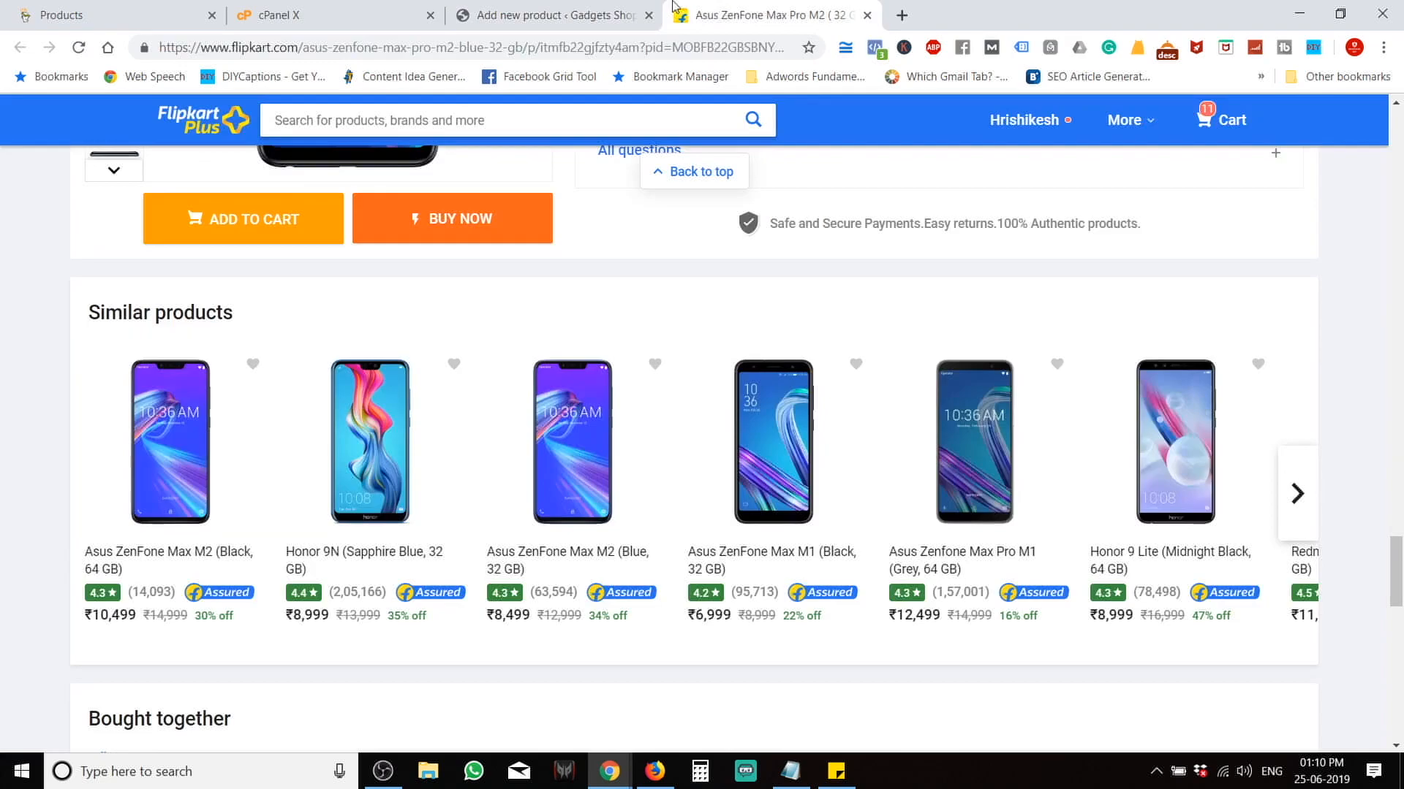
scroll(504, 417, "up", 15)
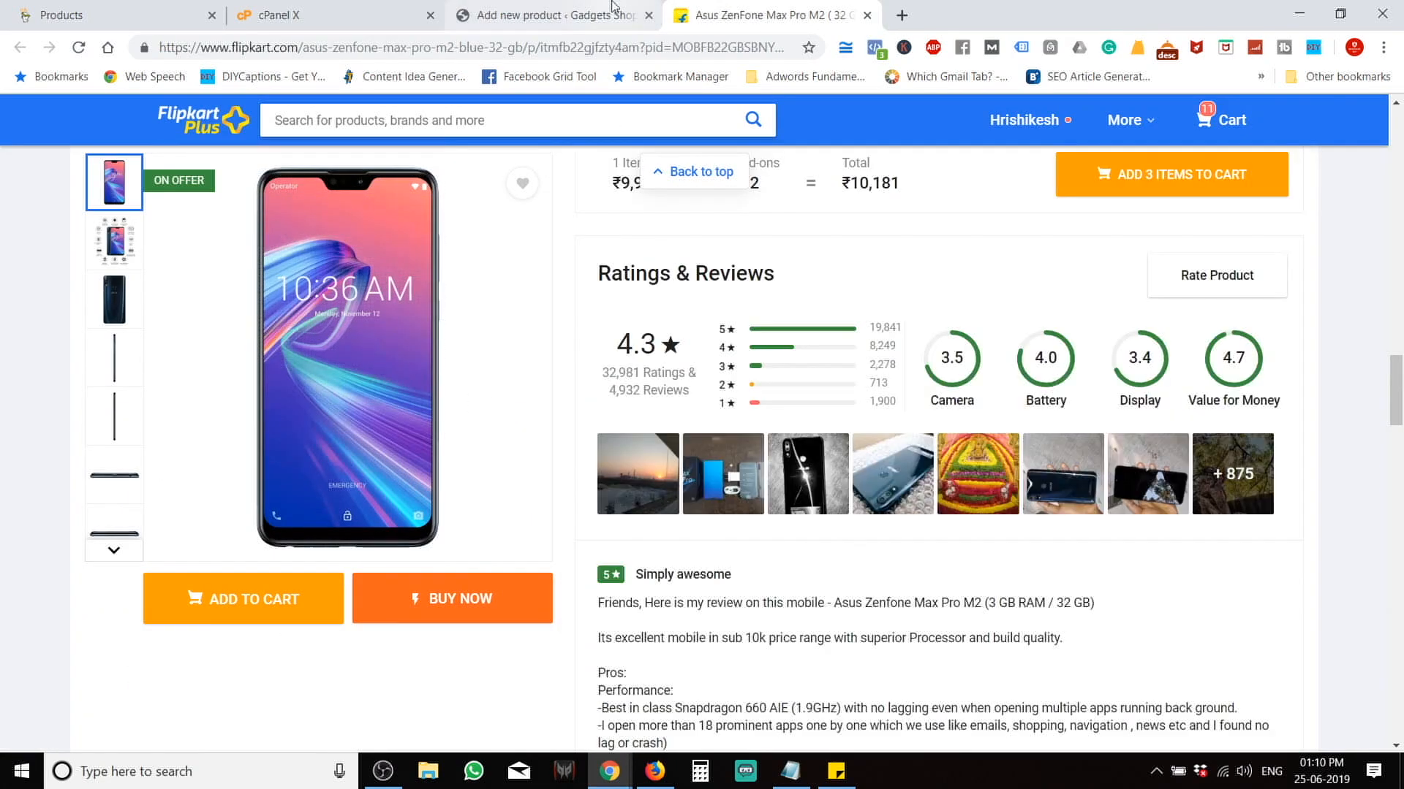
left_click(613, 8)
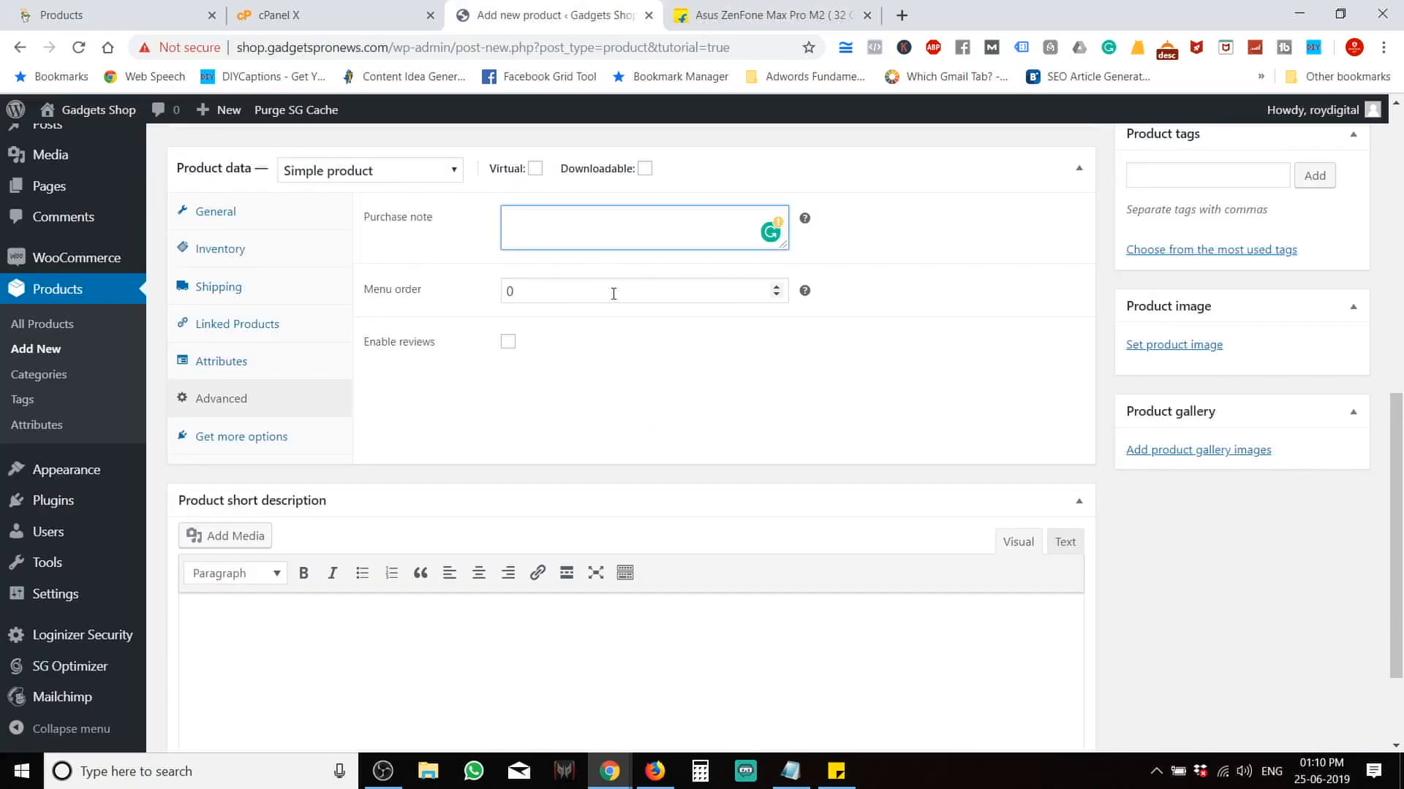
left_click(507, 342)
left_click(507, 342)
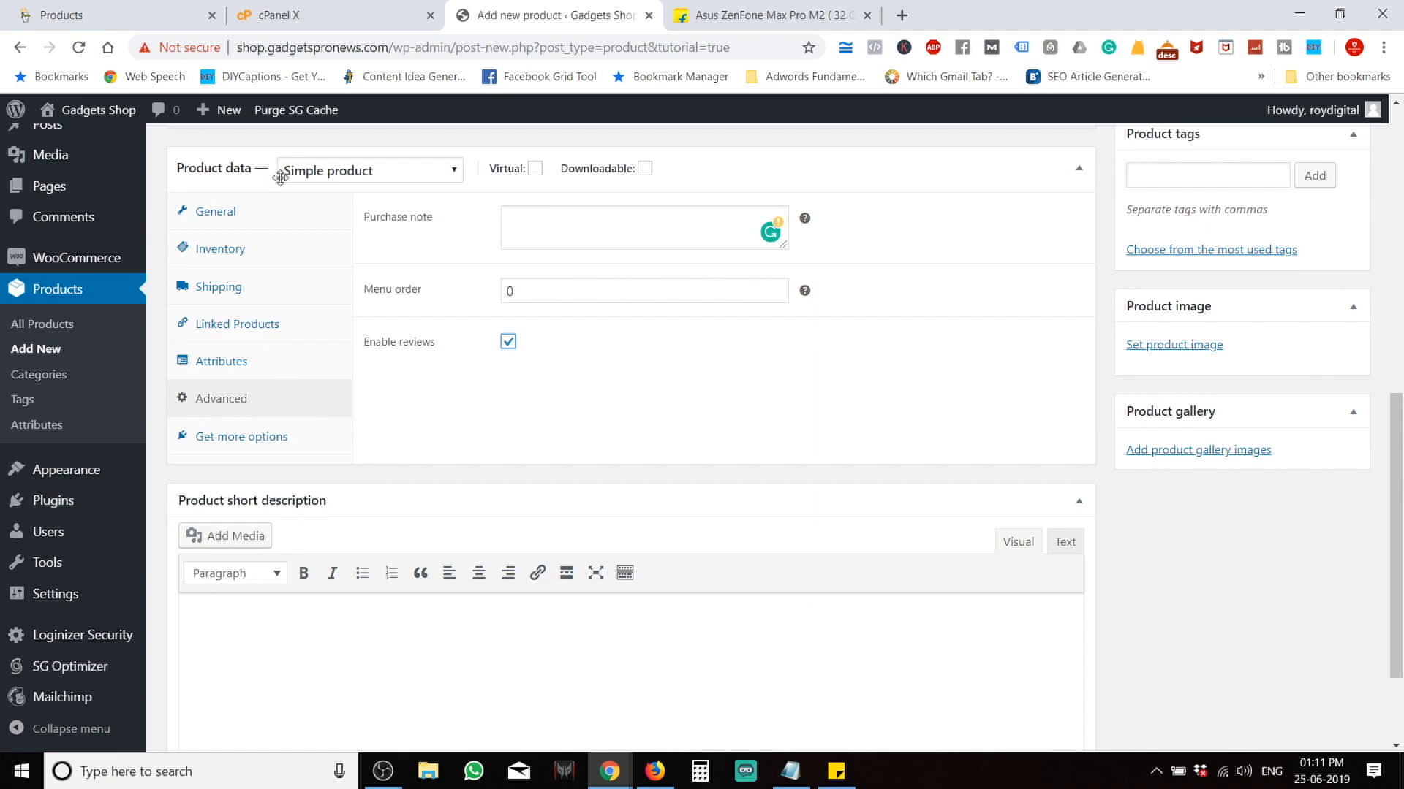
left_click(259, 441)
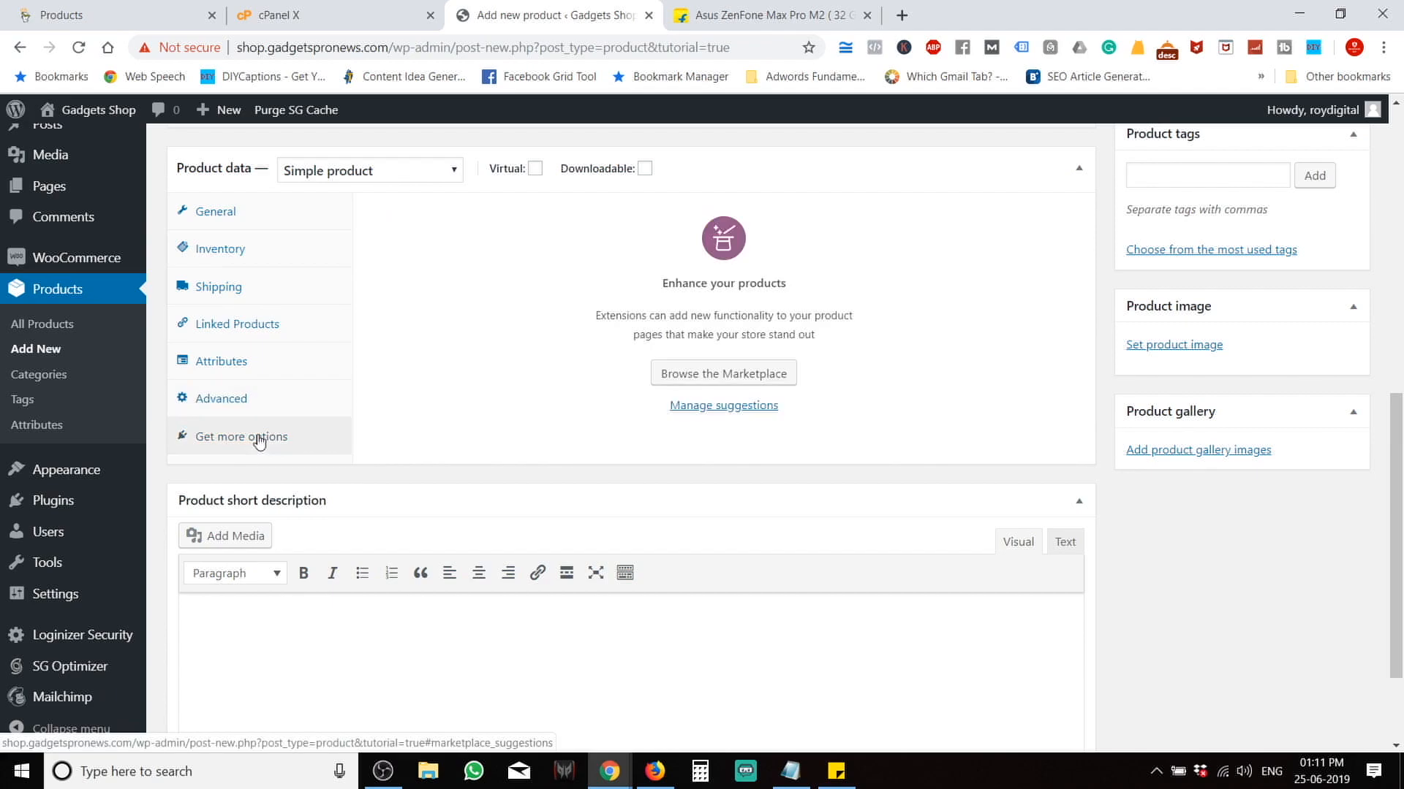
Paste the five Flipkart highlights, 3 GB RAM through Processor, into the short description.
scroll(595, 444, "down", 2)
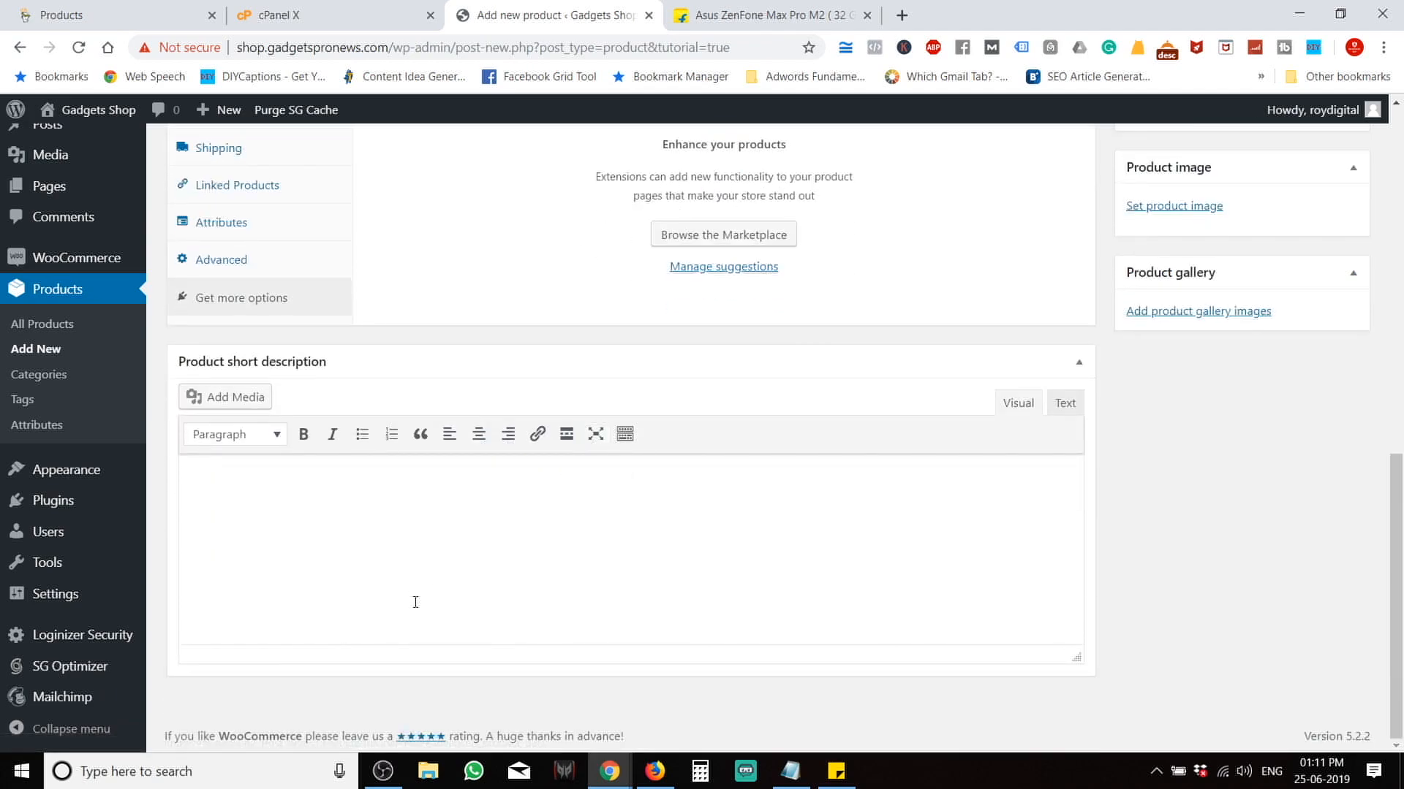
left_click(769, 5)
scroll(905, 519, "down", 3)
scroll(905, 519, "up", 8)
scroll(905, 520, "up", 10)
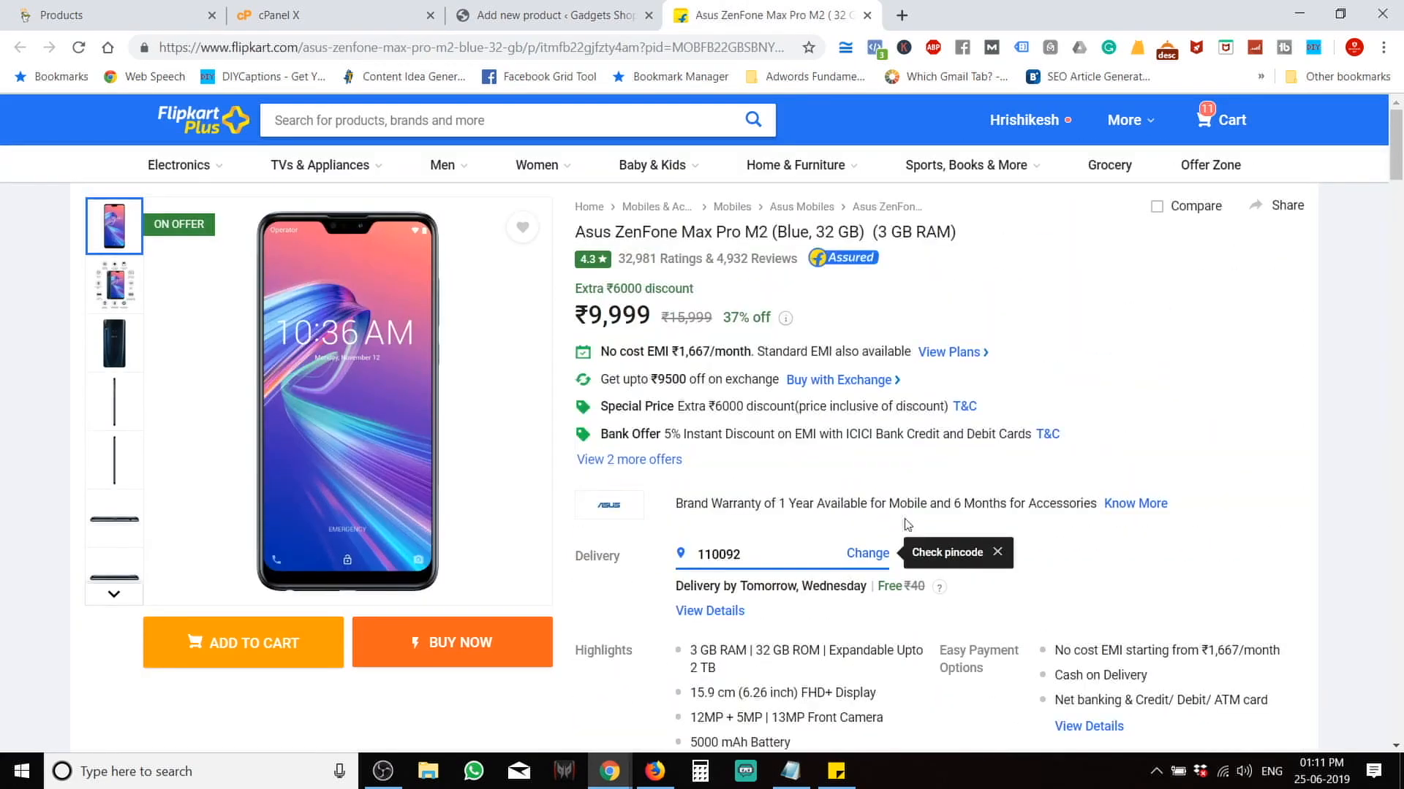
scroll(808, 578, "down", 3)
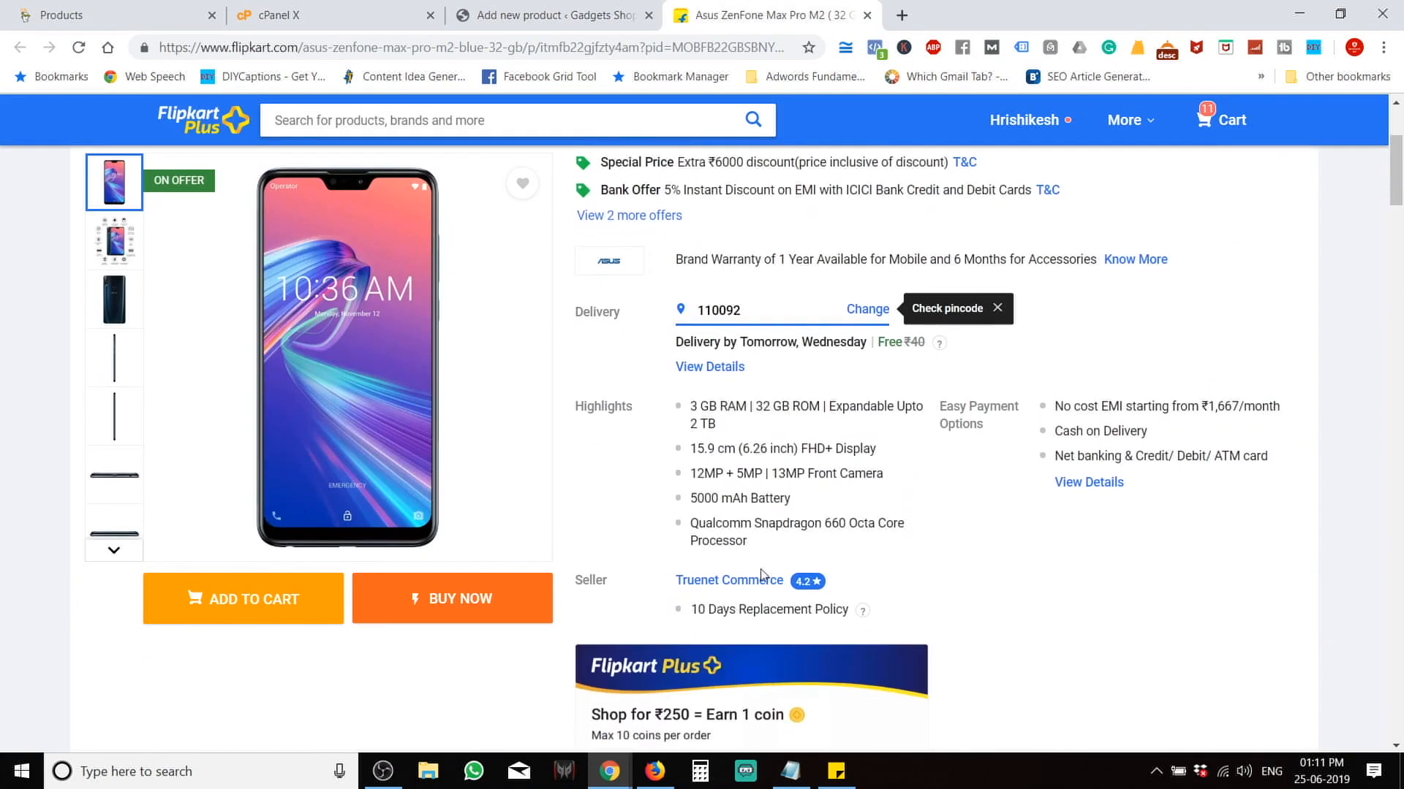
left_click_drag(786, 543, 689, 406)
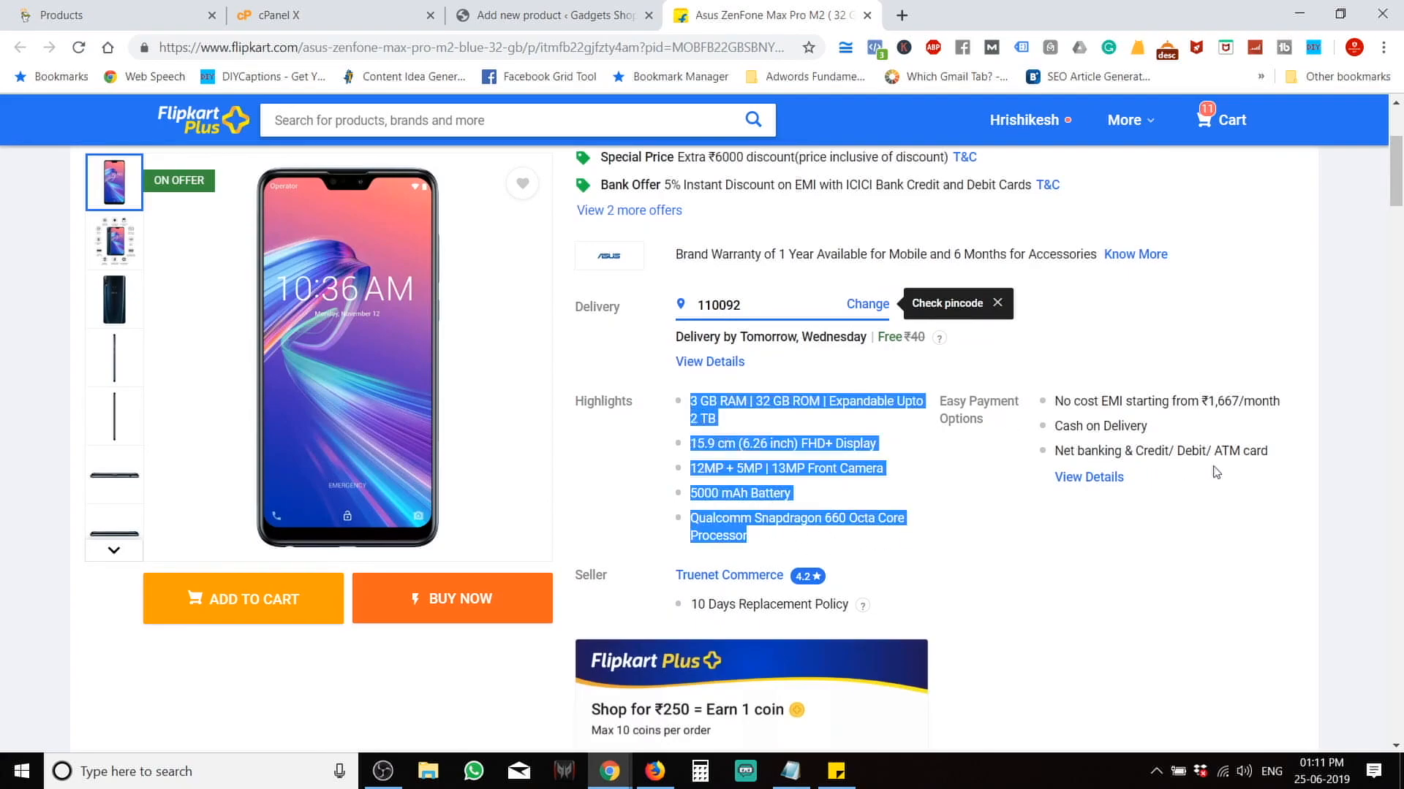
left_click_drag(1283, 457, 812, 459)
left_click_drag(761, 547, 680, 401)
key("ctrl+c")
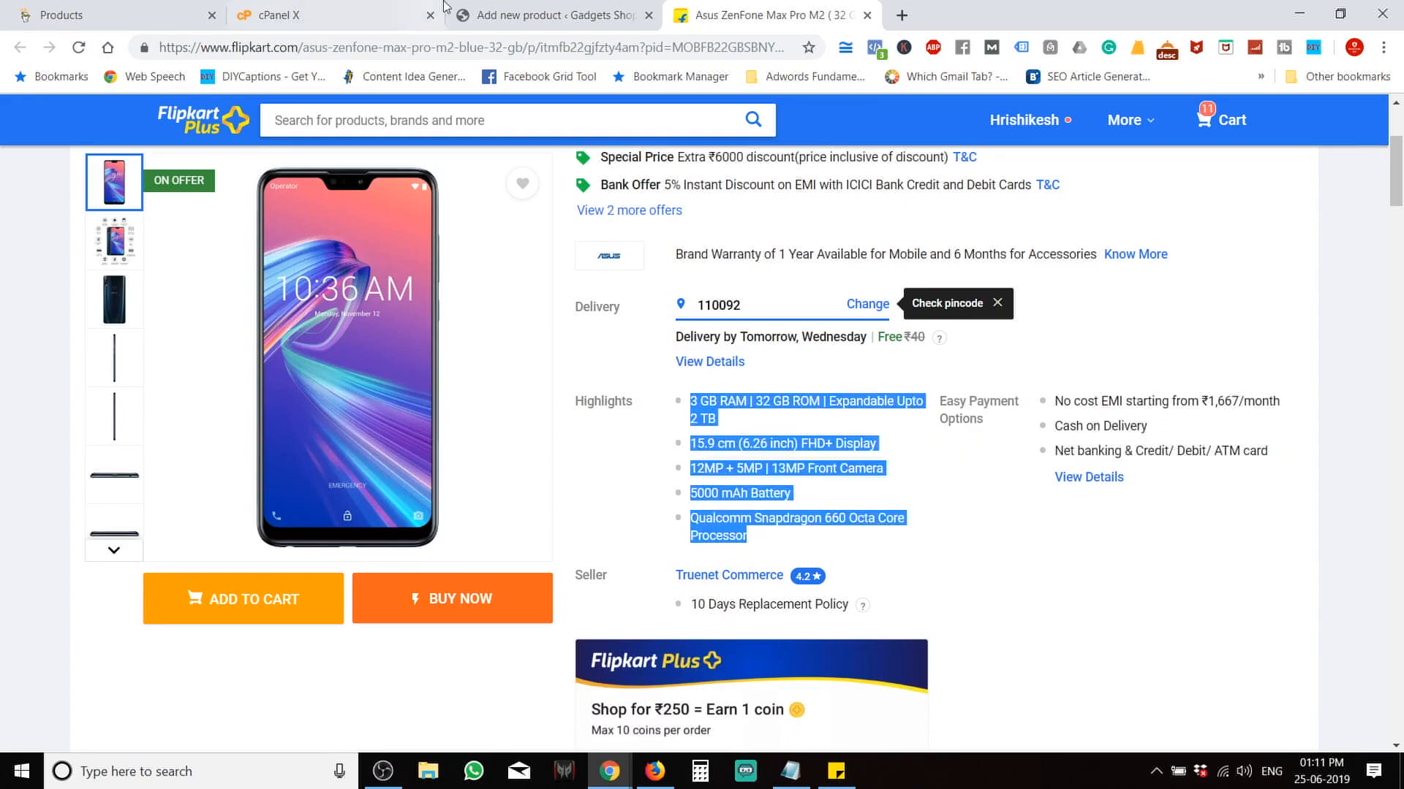
left_click(541, 13)
key("ctrl+v")
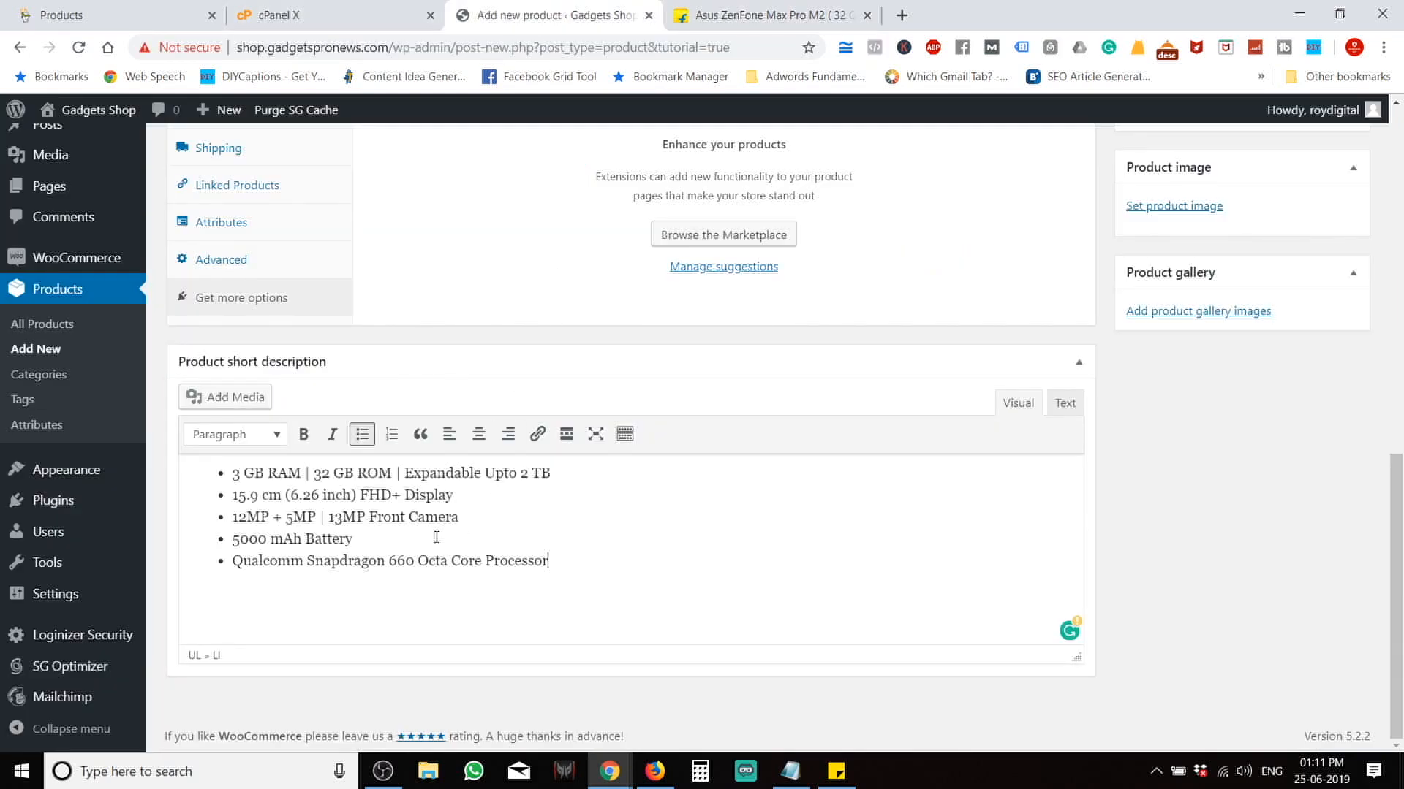
Append the three Easy Payment Options bullets, ending with Net banking & Credit/ Debit/ ATM card.
left_click(865, 7)
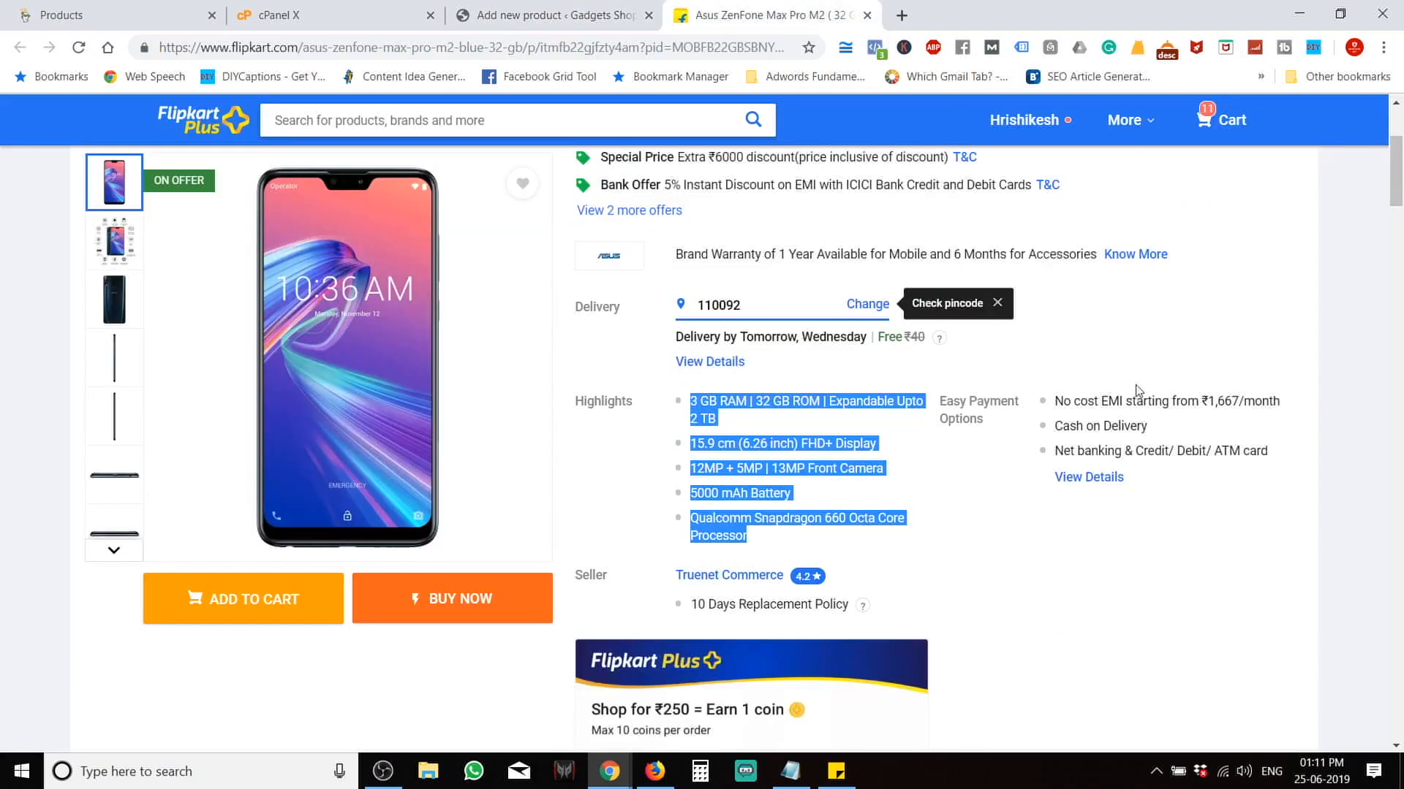
left_click_drag(1292, 464, 1058, 402)
key("ctrl+c")
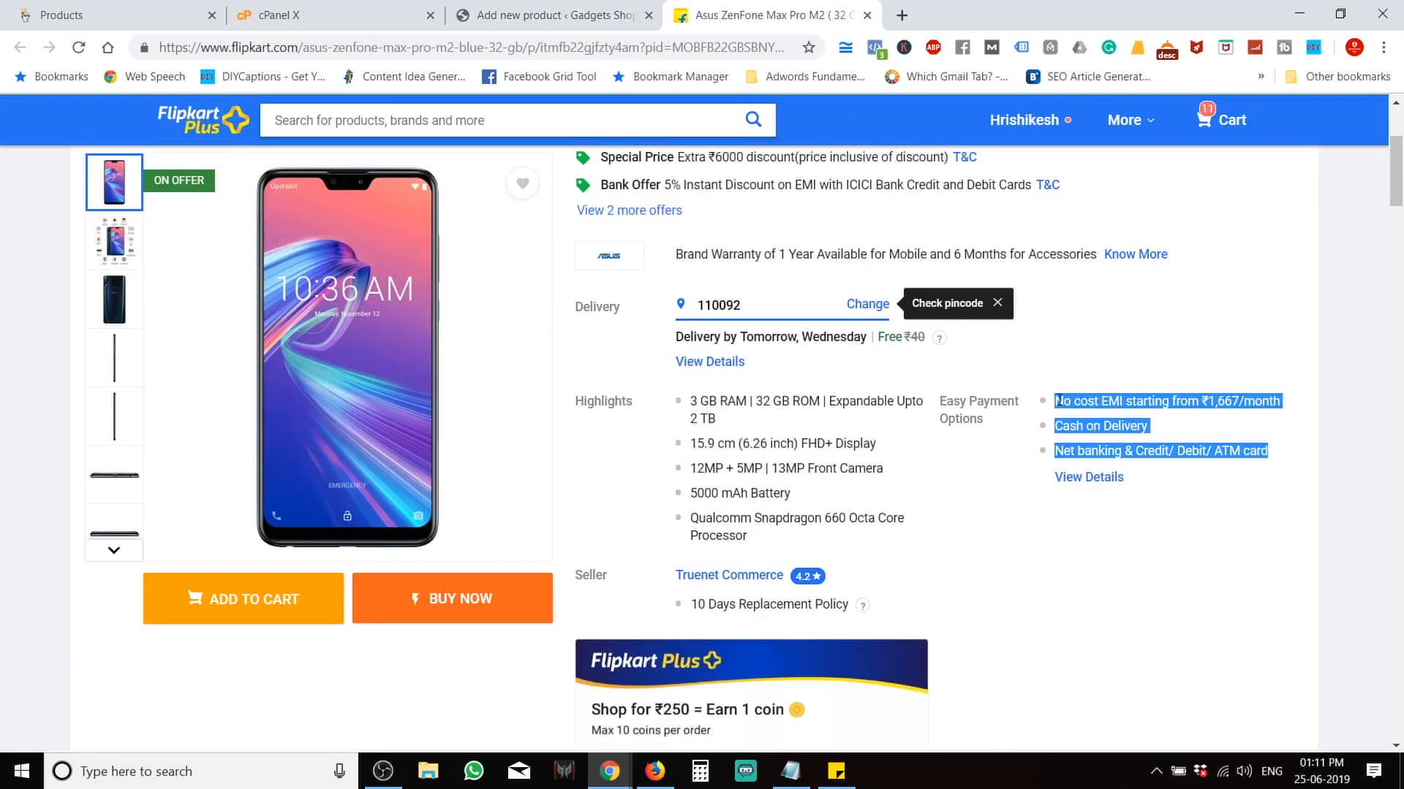
left_click(555, 15)
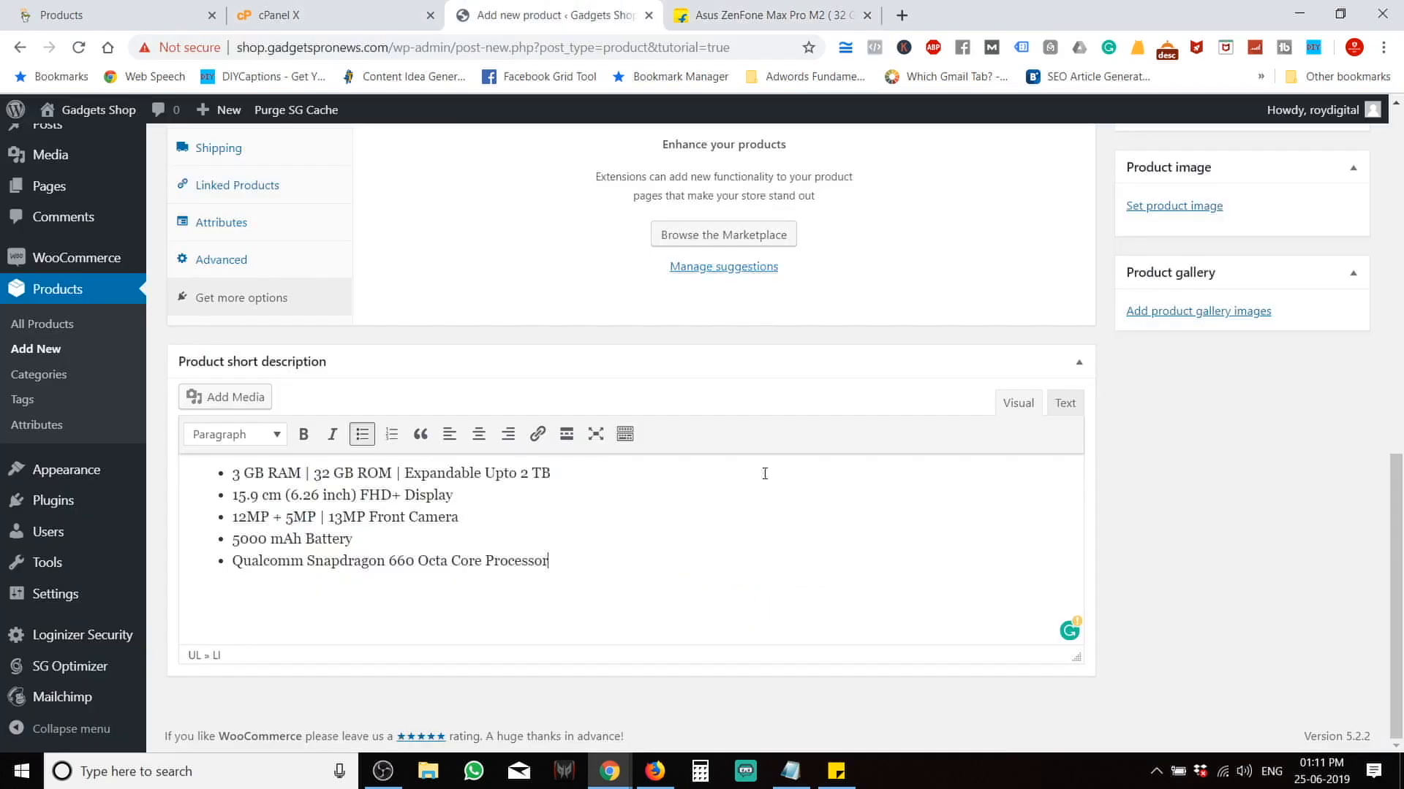
key("ctrl+v")
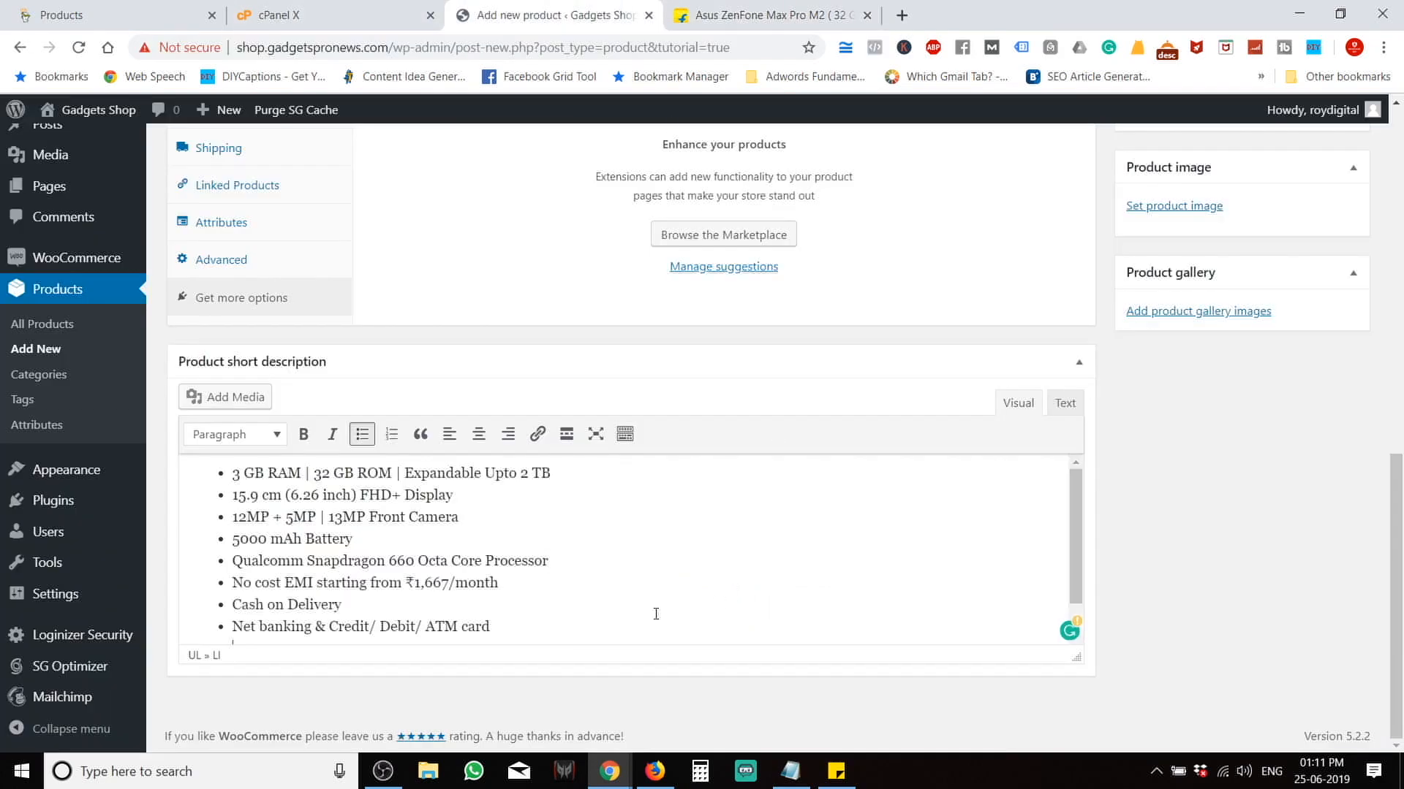
key("Return")
key("BackSpace")
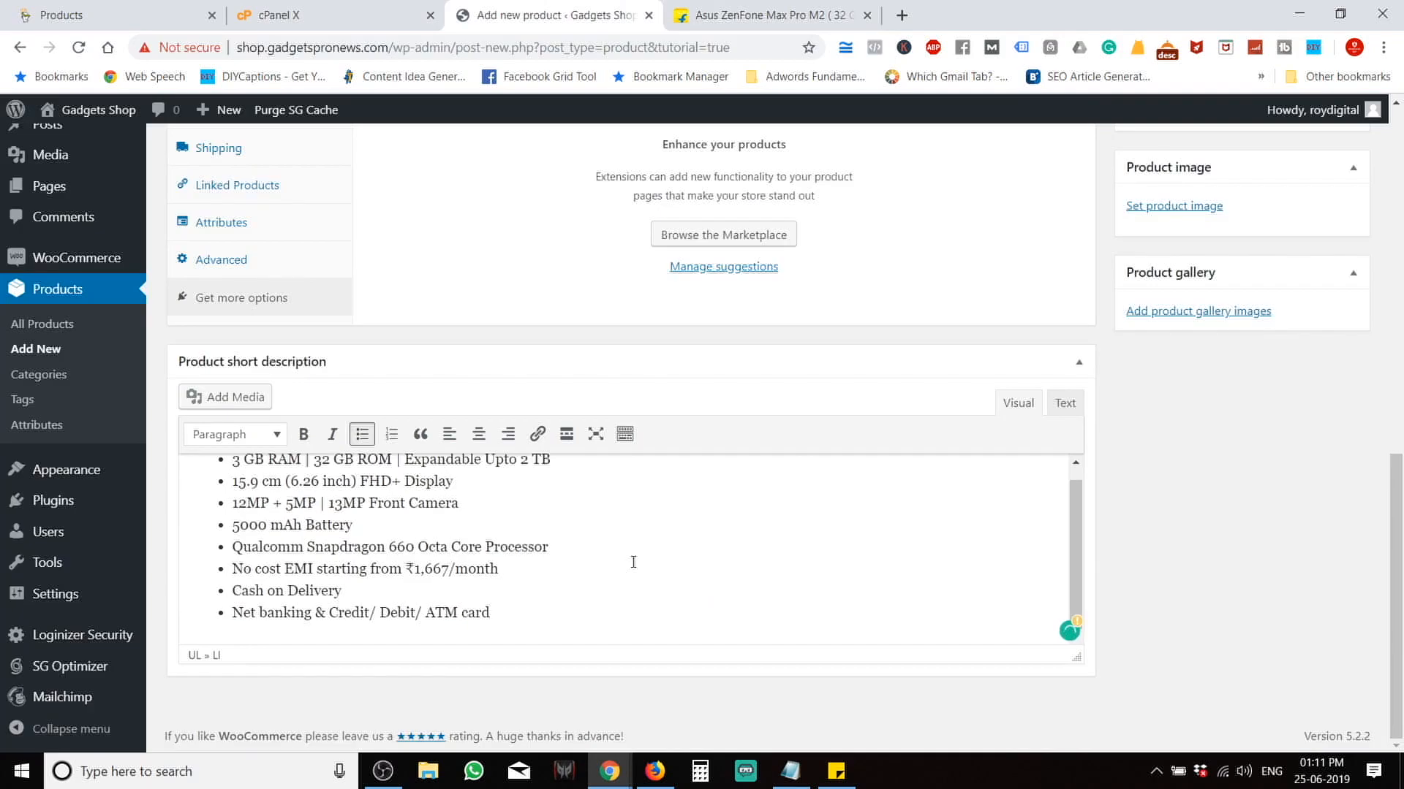
scroll(633, 562, "down", 1)
scroll(604, 159, "up", 15)
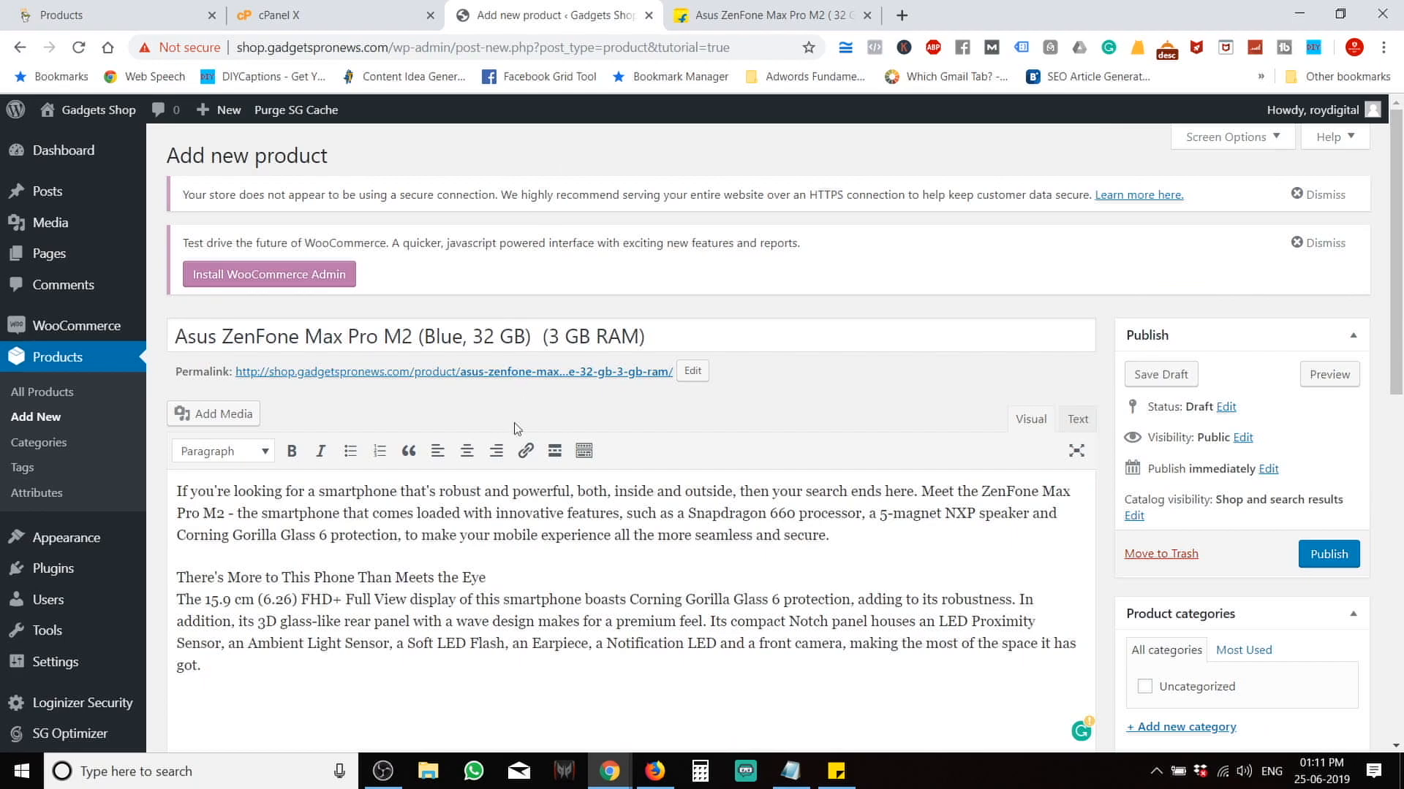
scroll(518, 429, "down", 15)
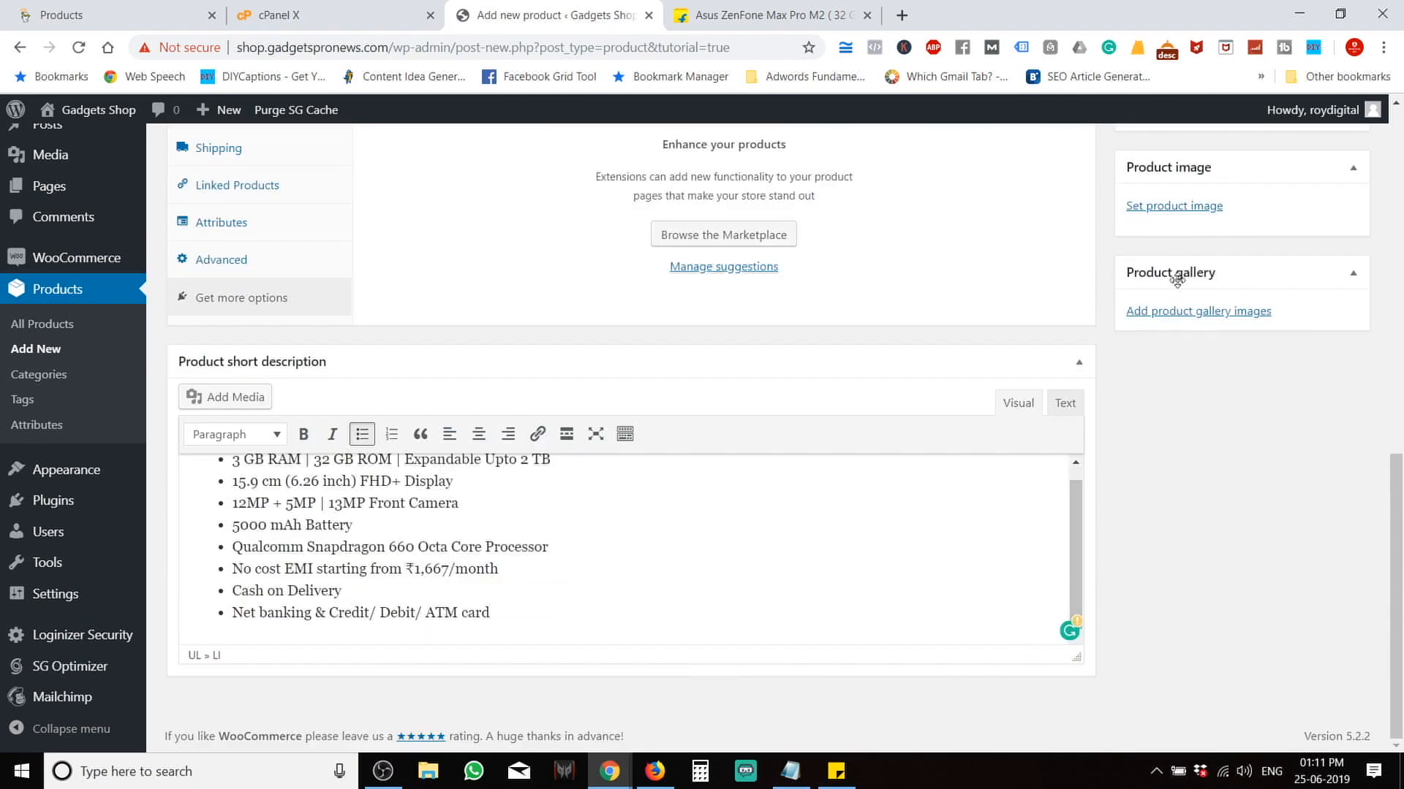
Download the phone's feature-graphic image from Flipkart as a jpeg.
left_click(745, 9)
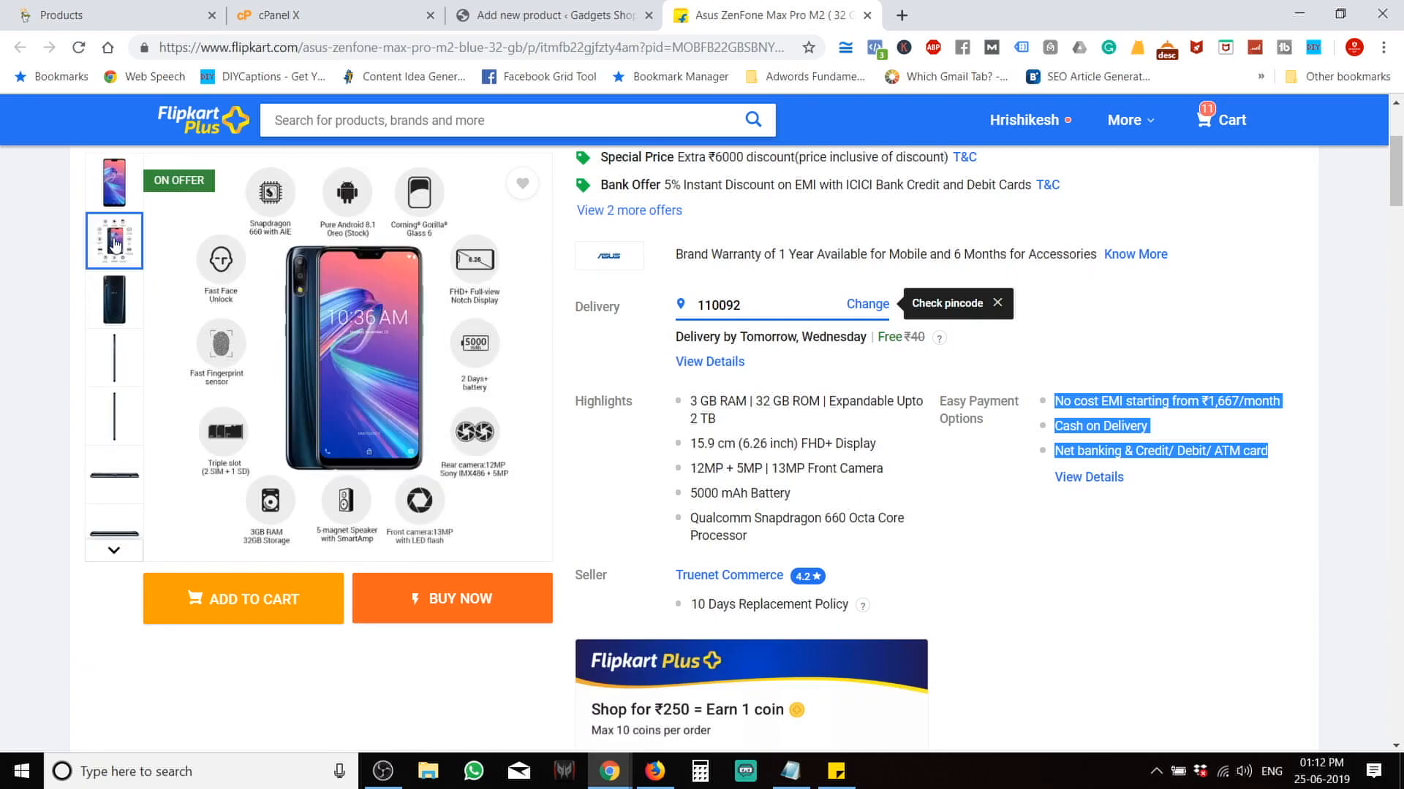
left_click(115, 243)
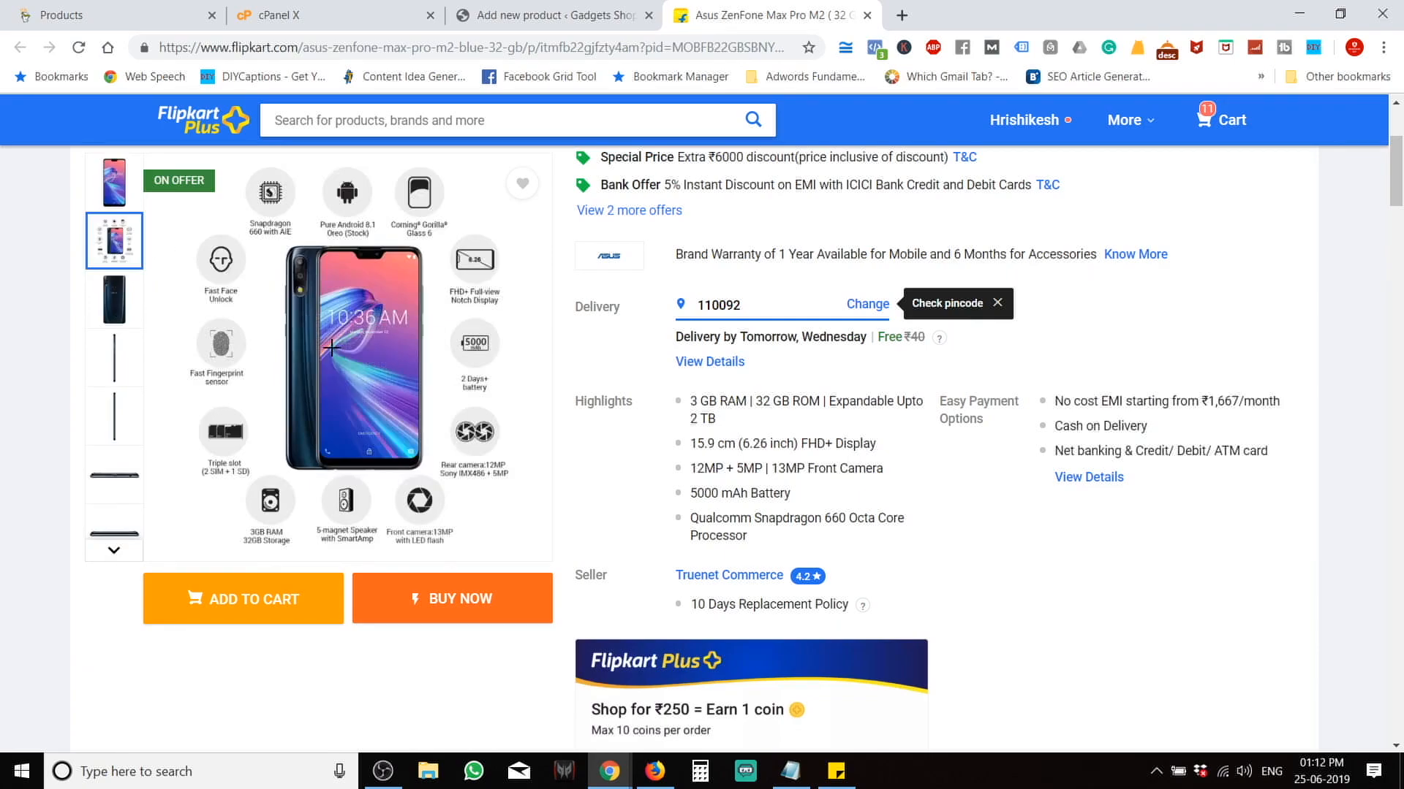
mouse_move(356, 367)
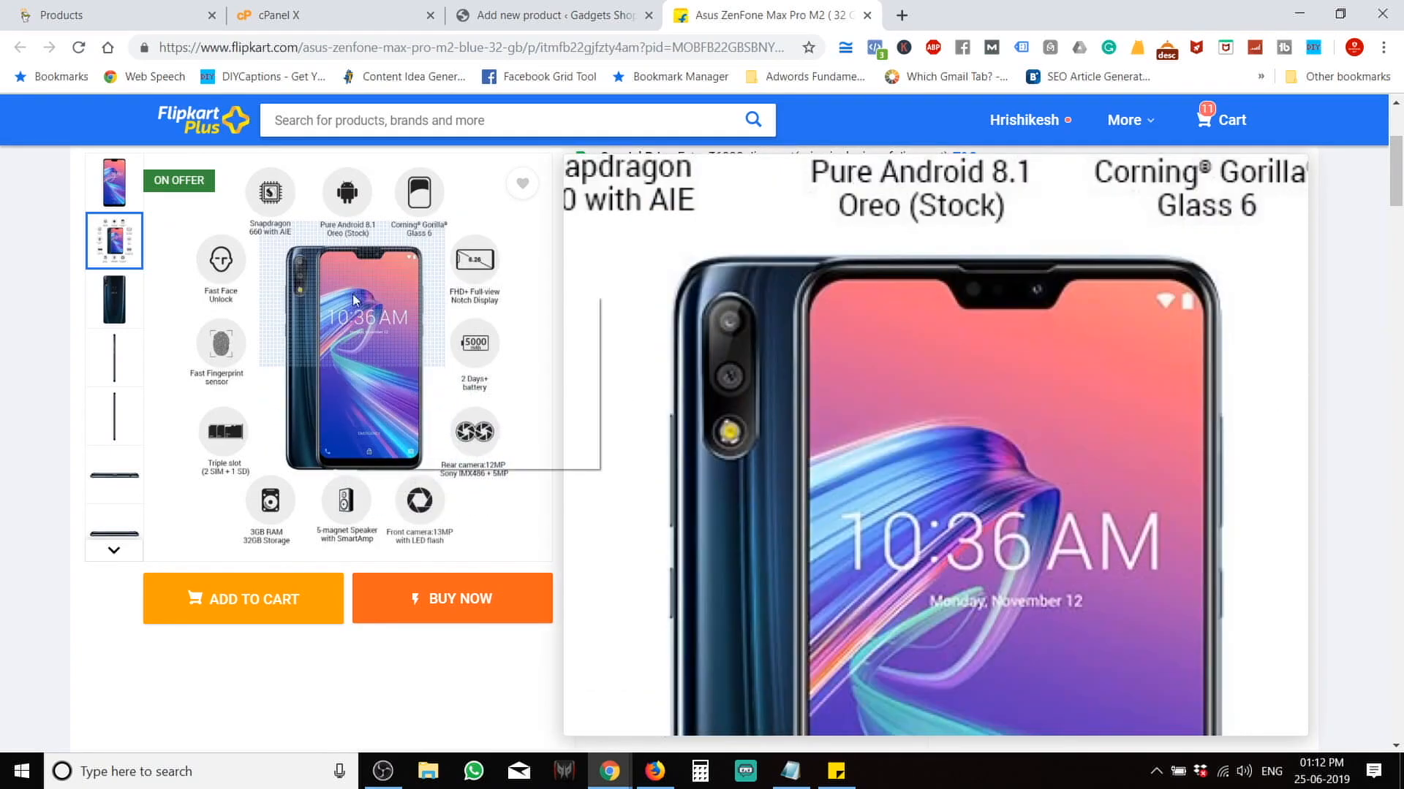
right_click(352, 293)
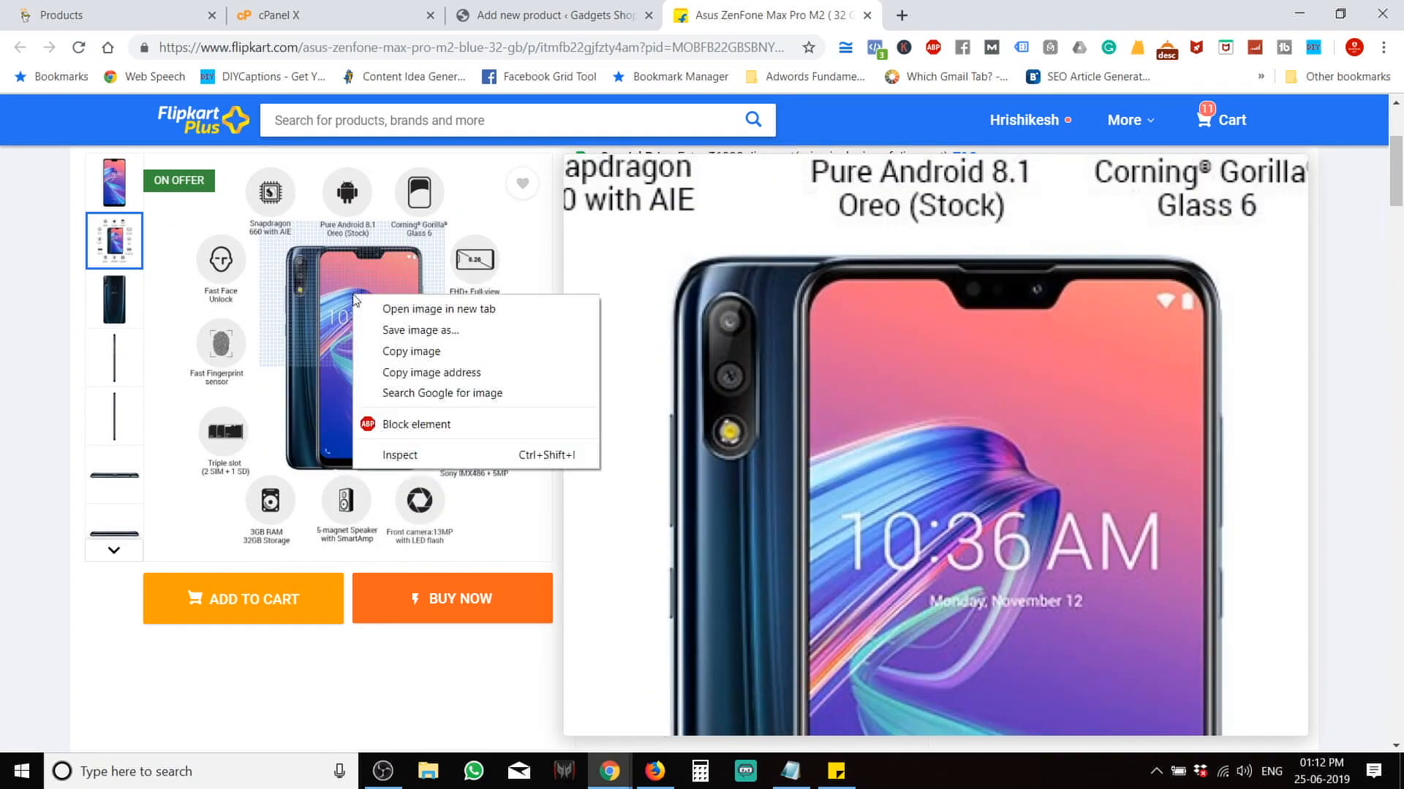
left_click(442, 351)
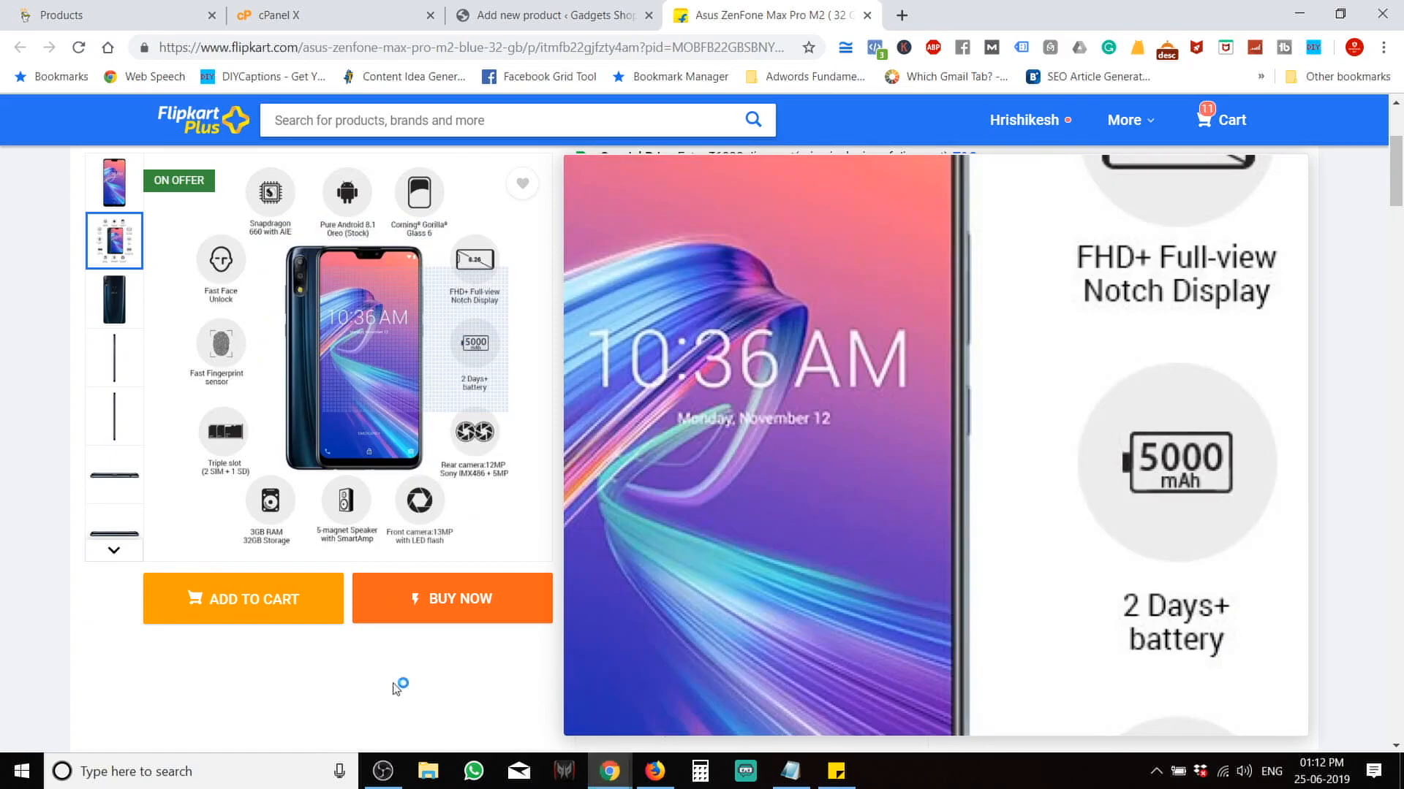
key("ctrl+s")
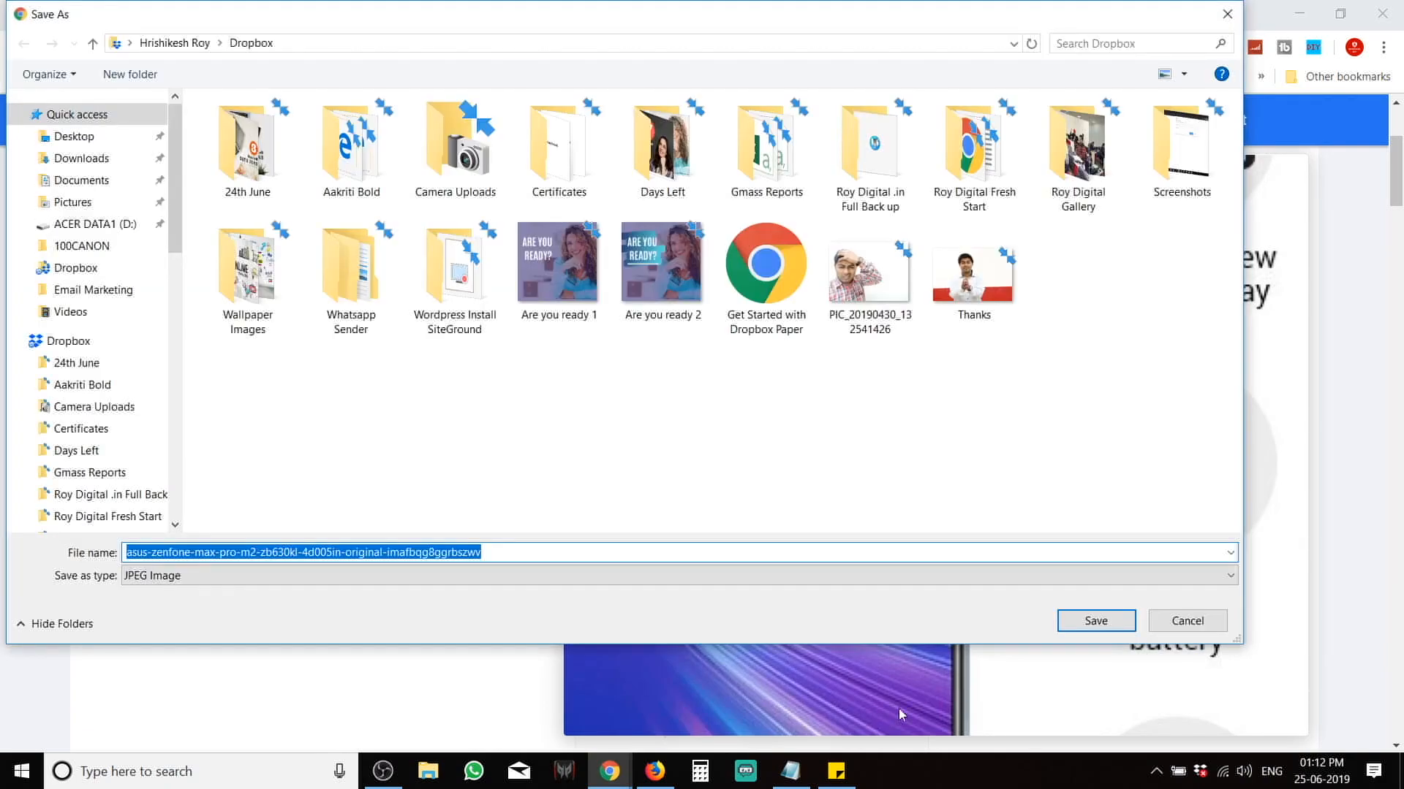
left_click(1089, 626)
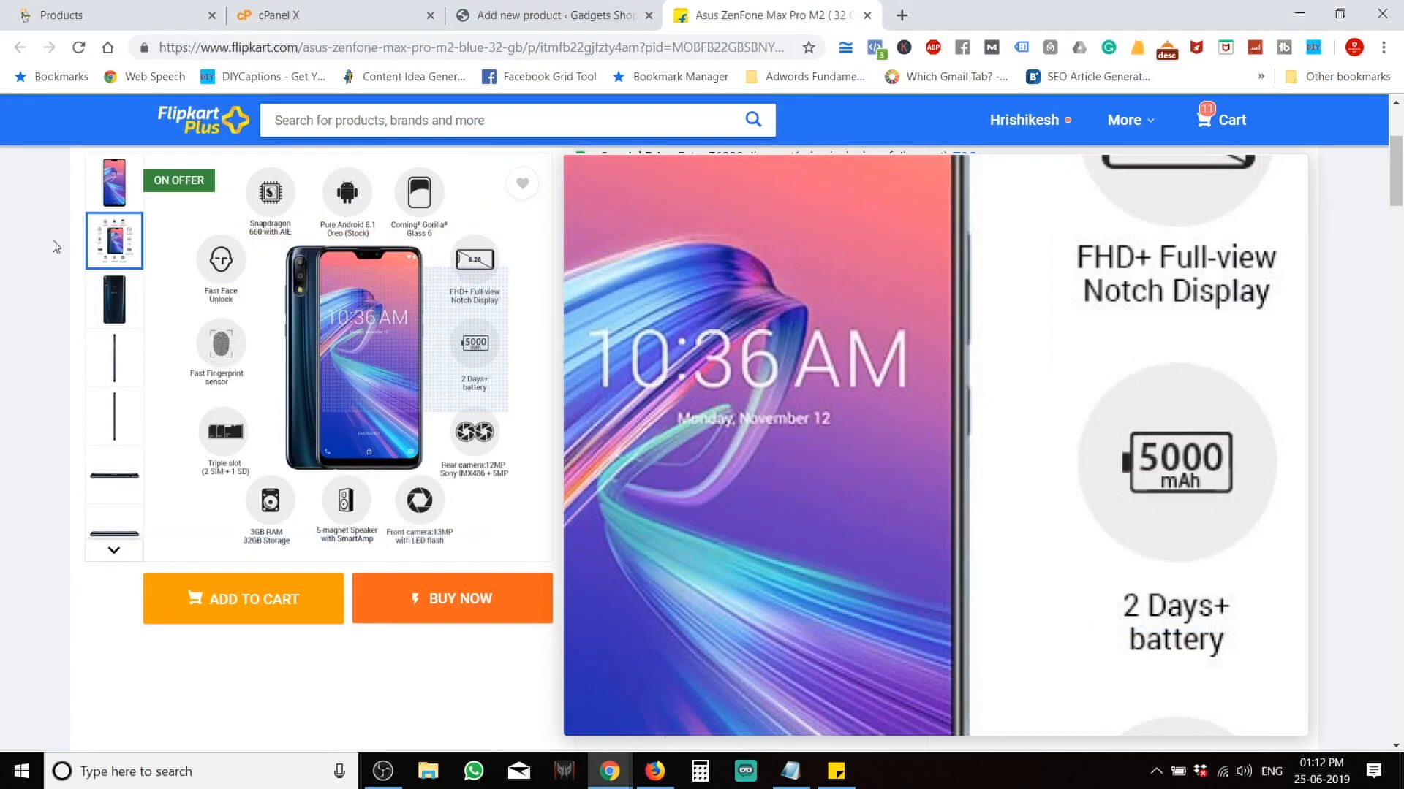
Save the Flipkart product page as a complete webpage.
left_click(119, 326)
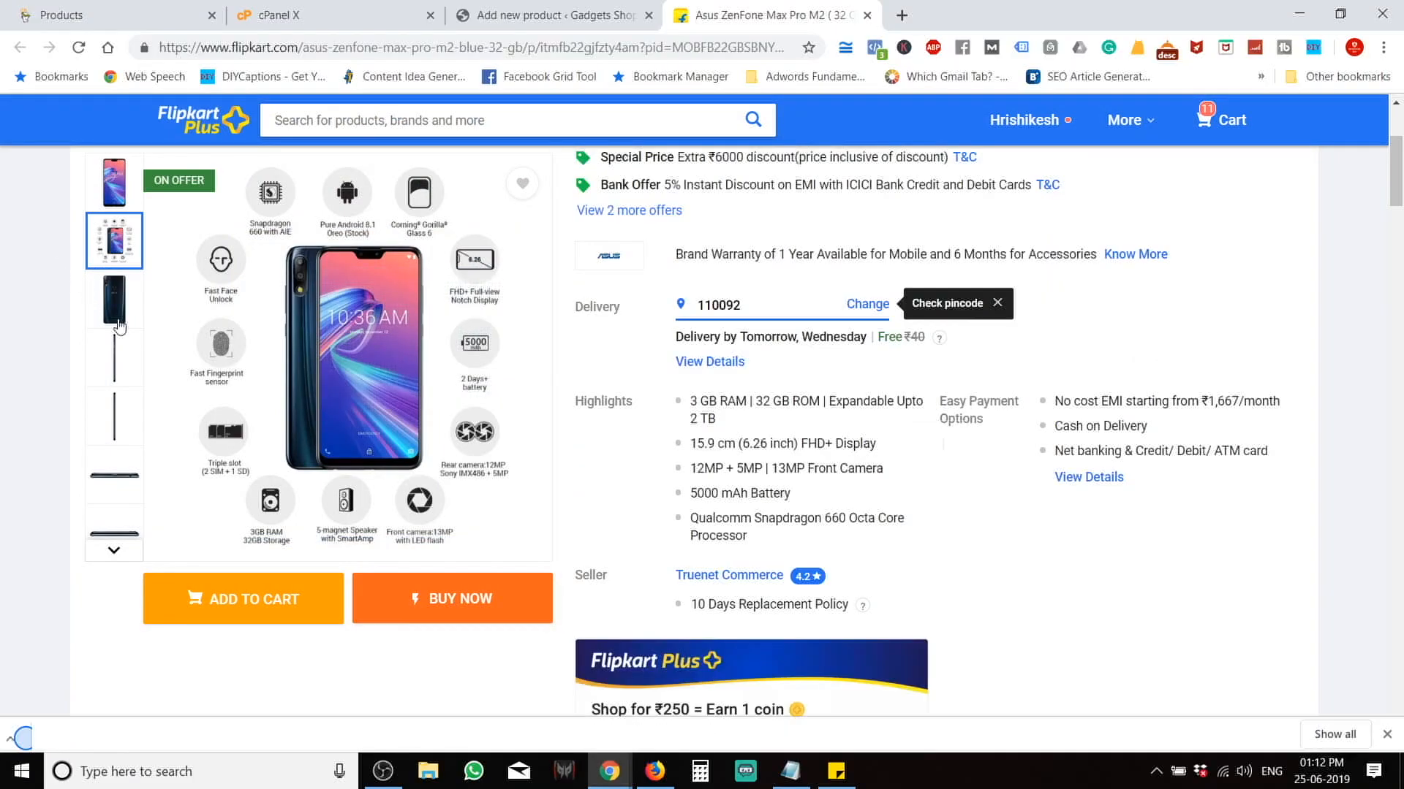
right_click(352, 341)
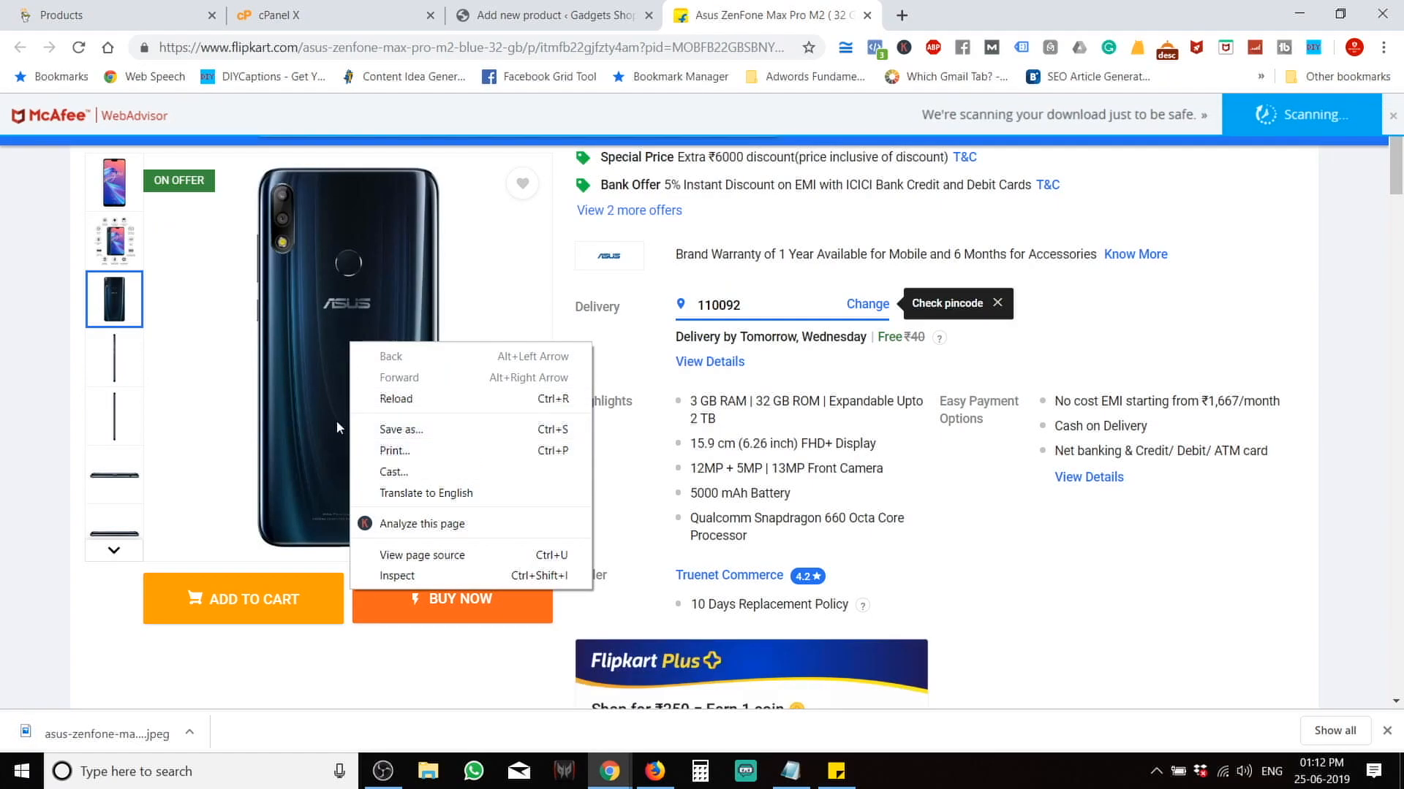
left_click(389, 427)
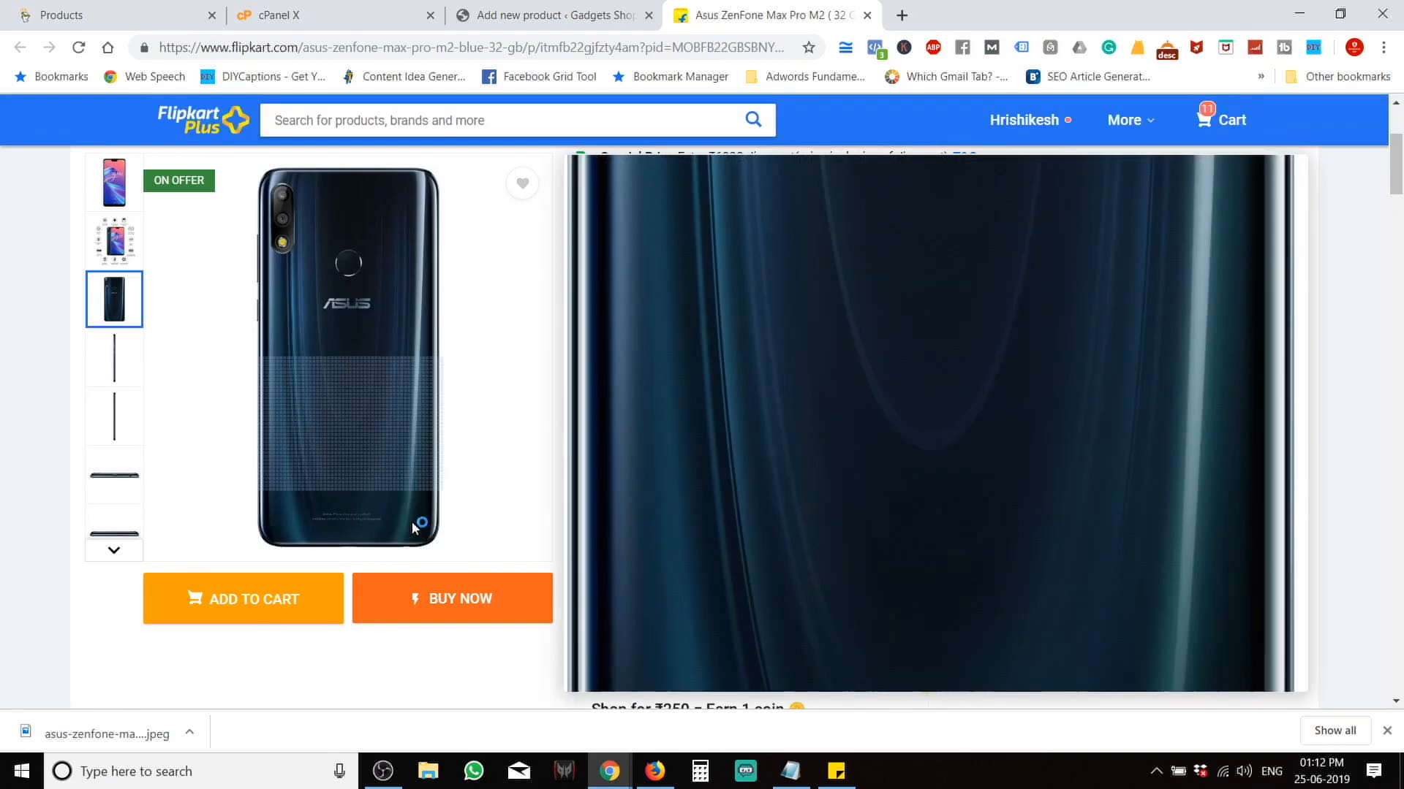
key("ctrl+s")
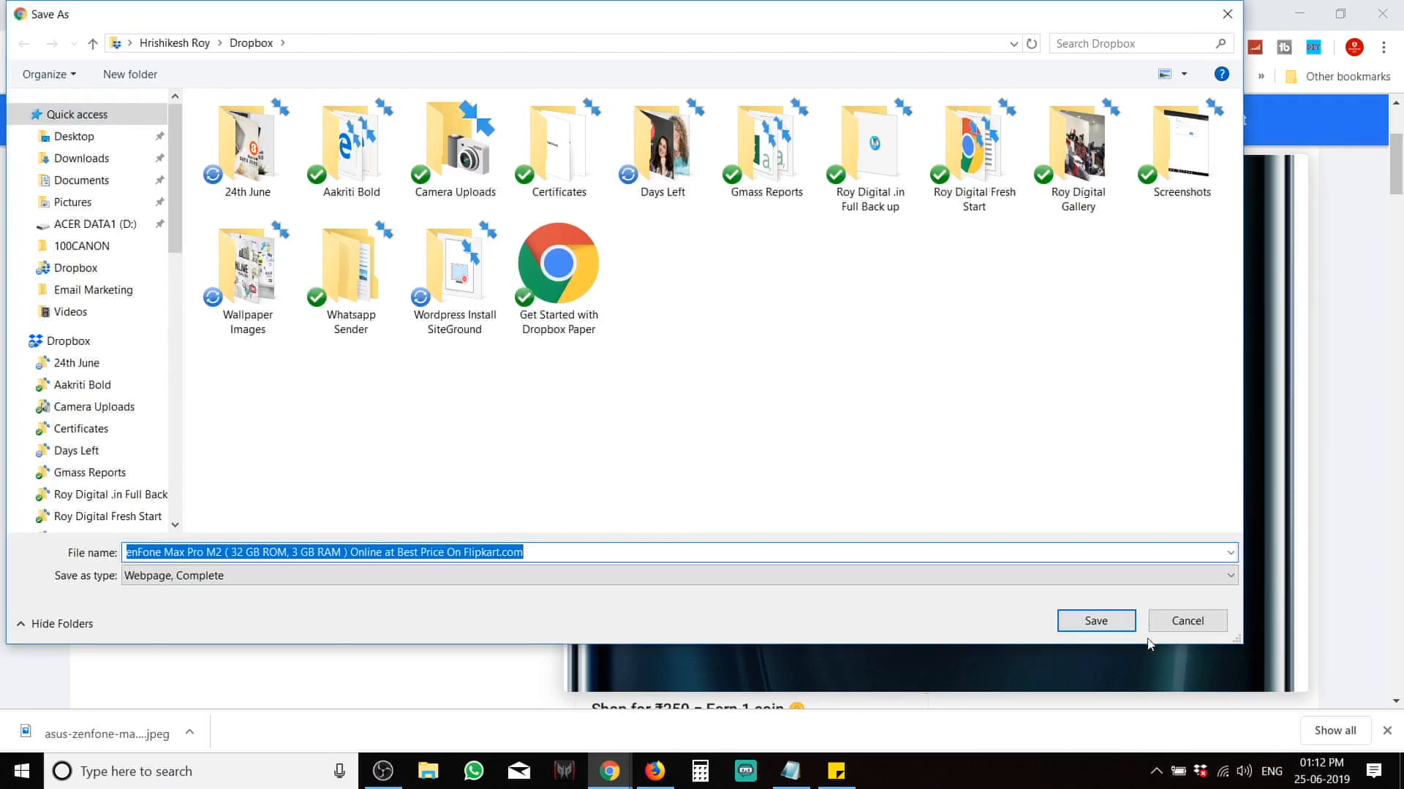
left_click(1120, 623)
Upload the feature image and saved page to the gallery picker, then permanently delete the HTML file.
key("ctrl+shift+Tab")
left_click(1203, 306)
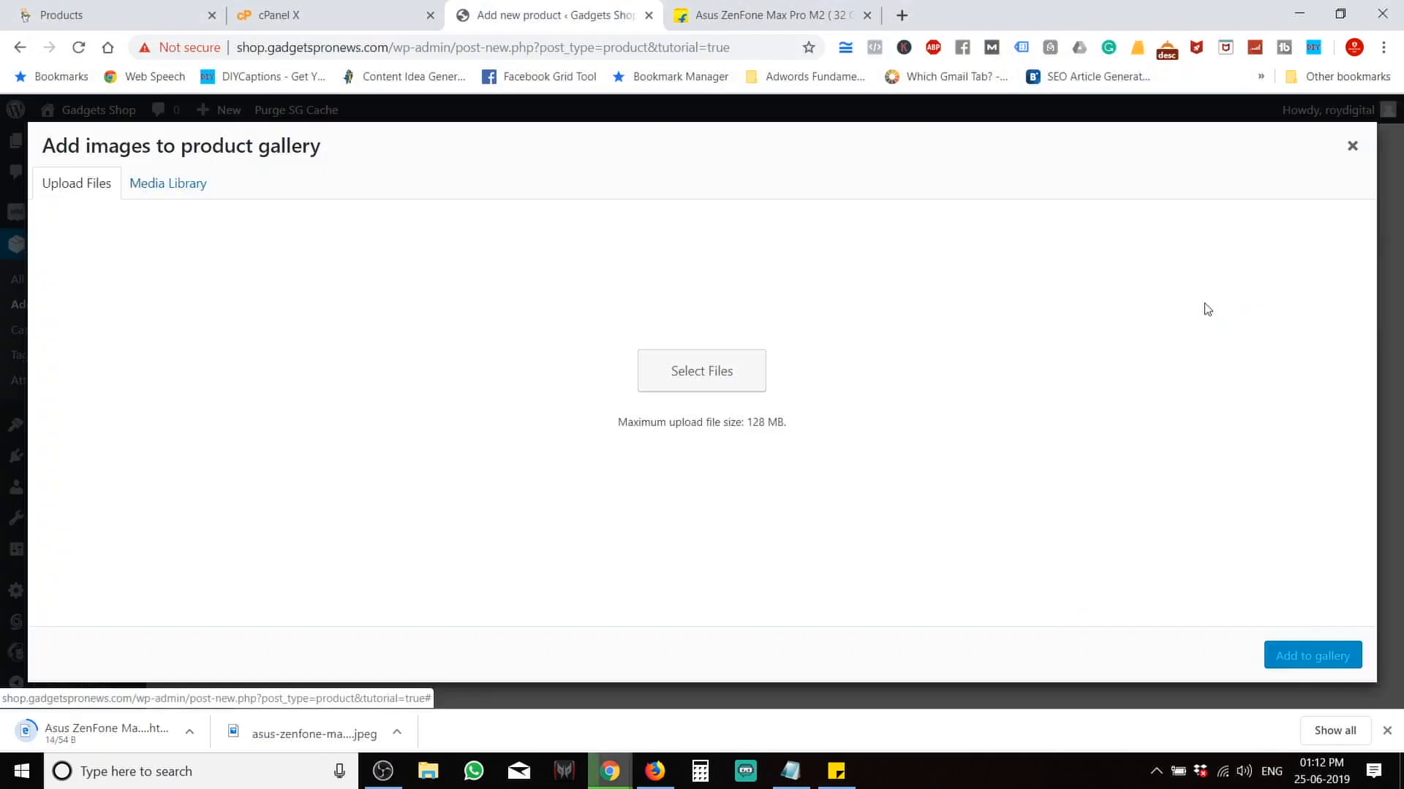
left_click_drag(257, 745, 588, 403)
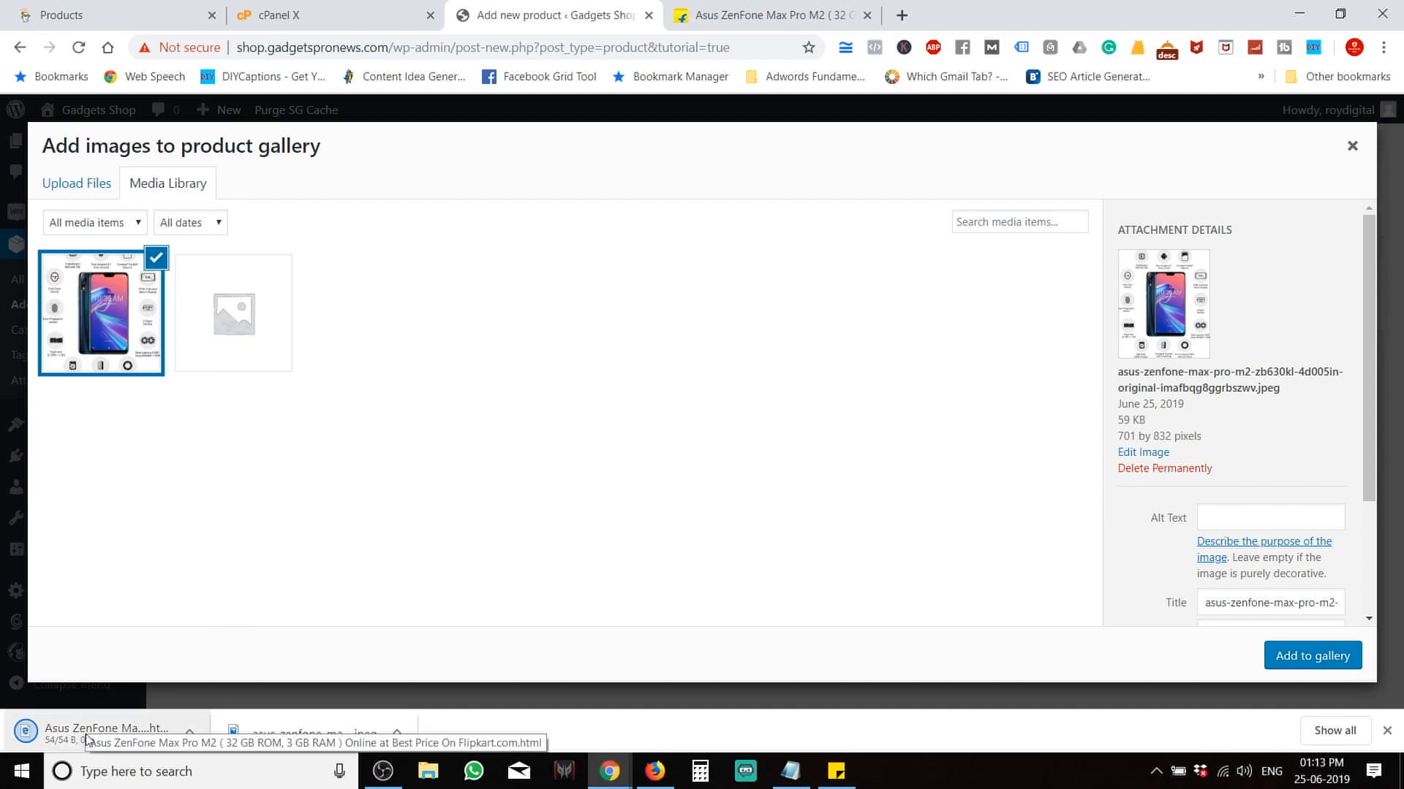
left_click_drag(86, 738, 427, 396)
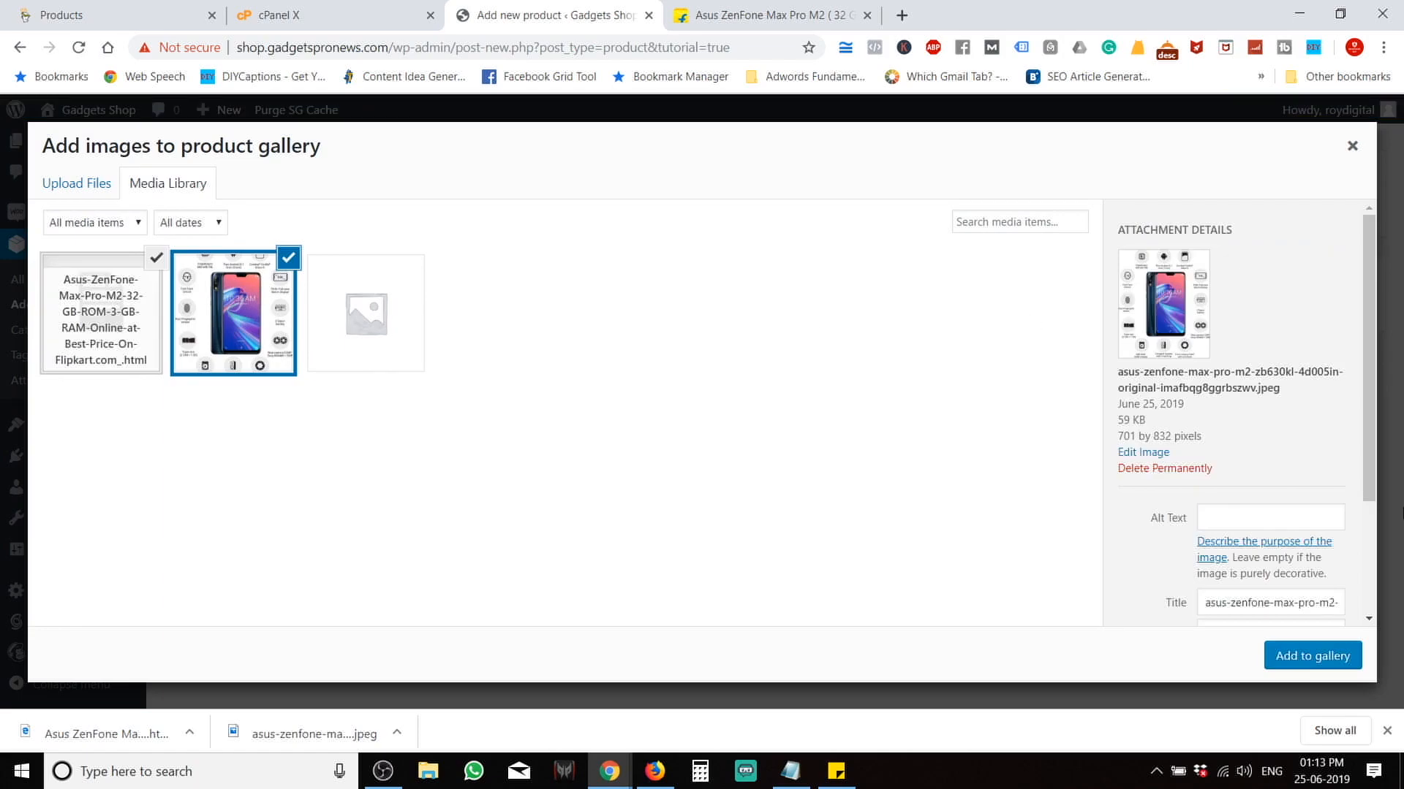
left_click(124, 333)
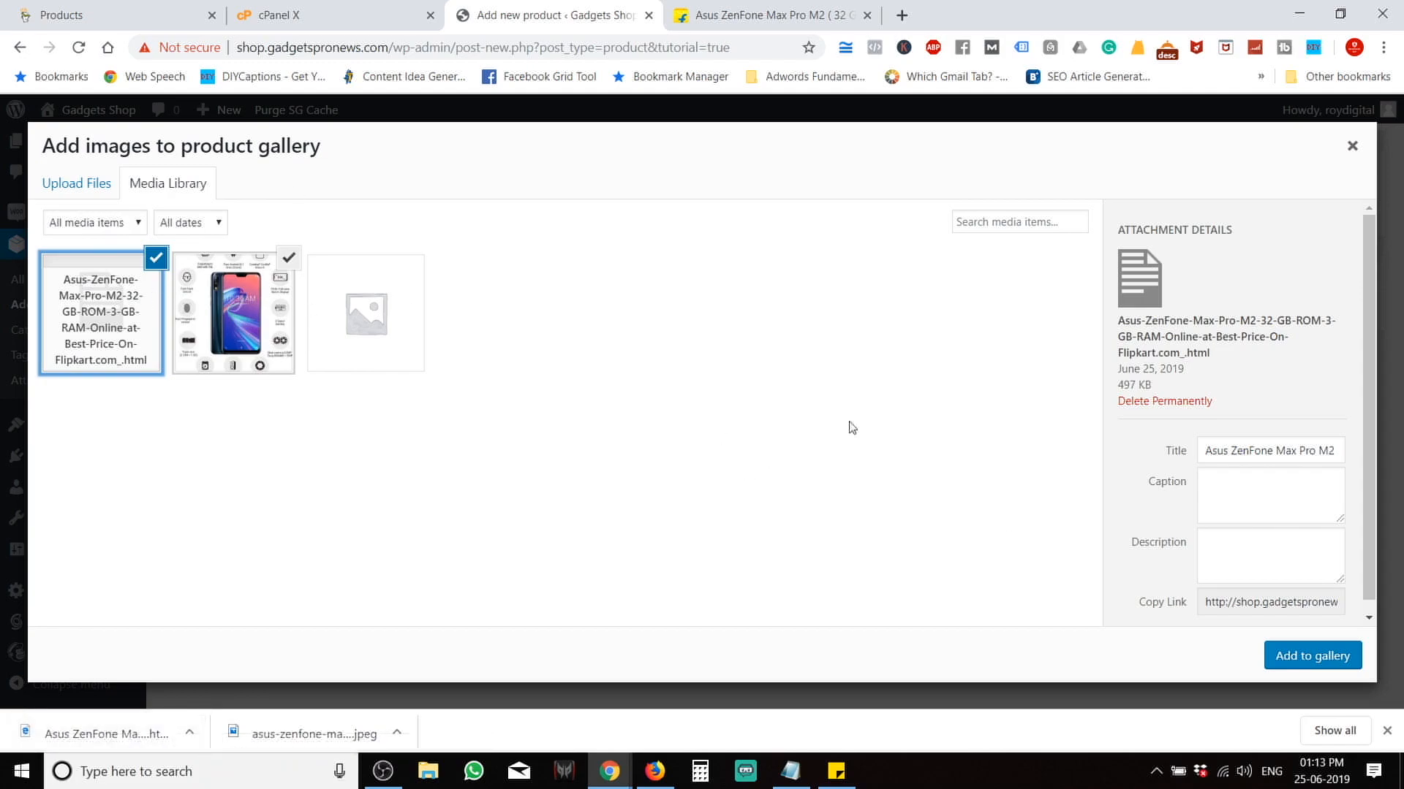
left_click(1178, 401)
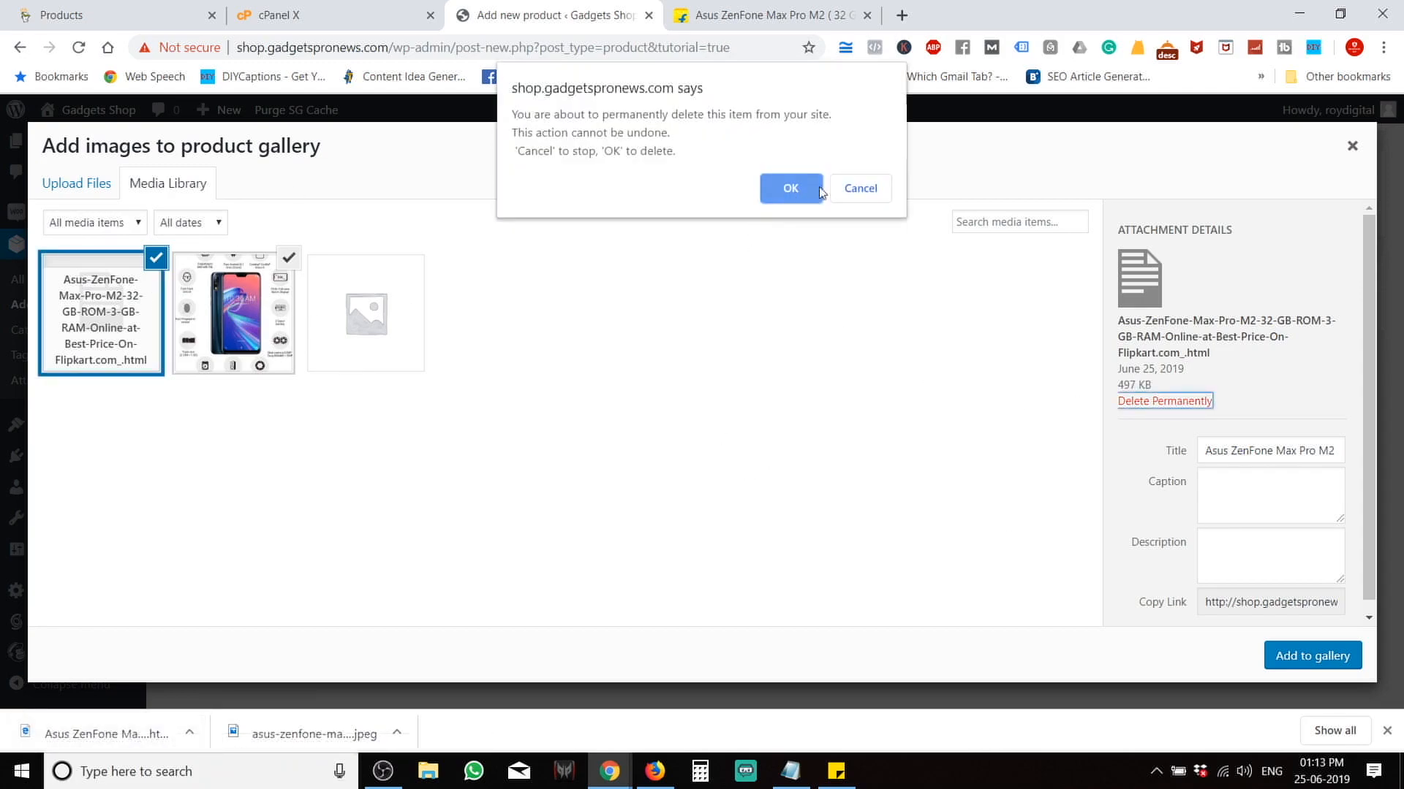
left_click(817, 188)
Save Flipkart's blue back-view photo, upload it, and add both images to the product gallery.
left_click(804, 17)
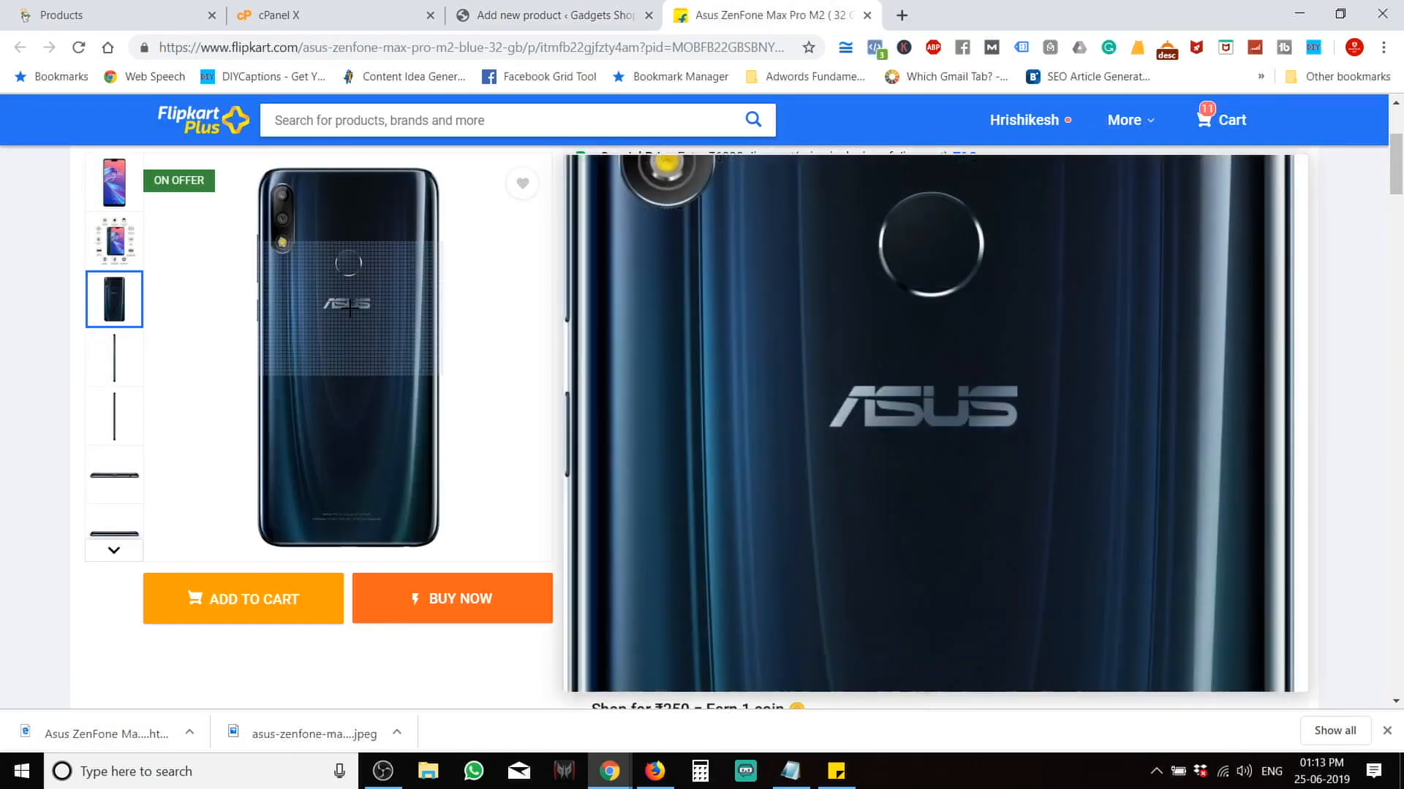
right_click(351, 310)
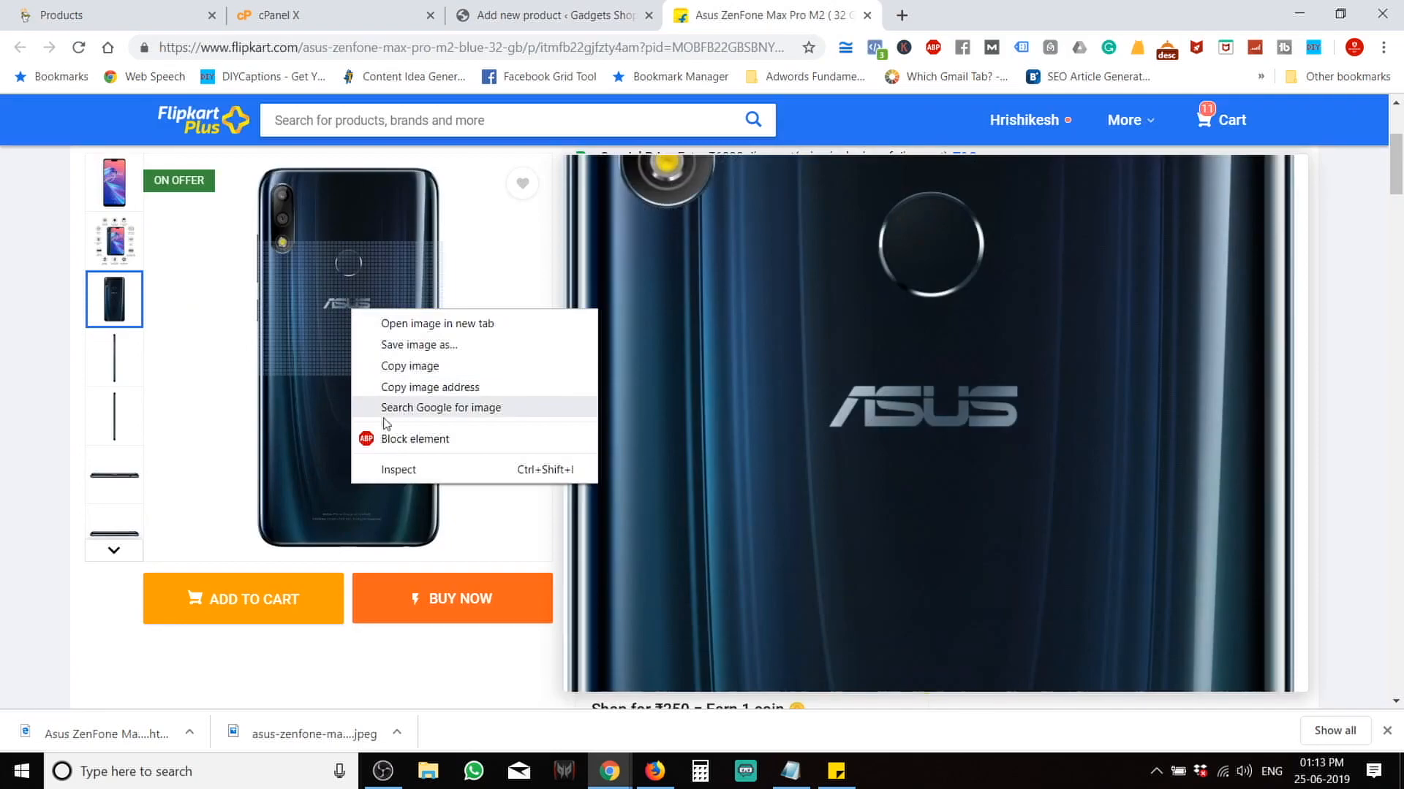
left_click(406, 345)
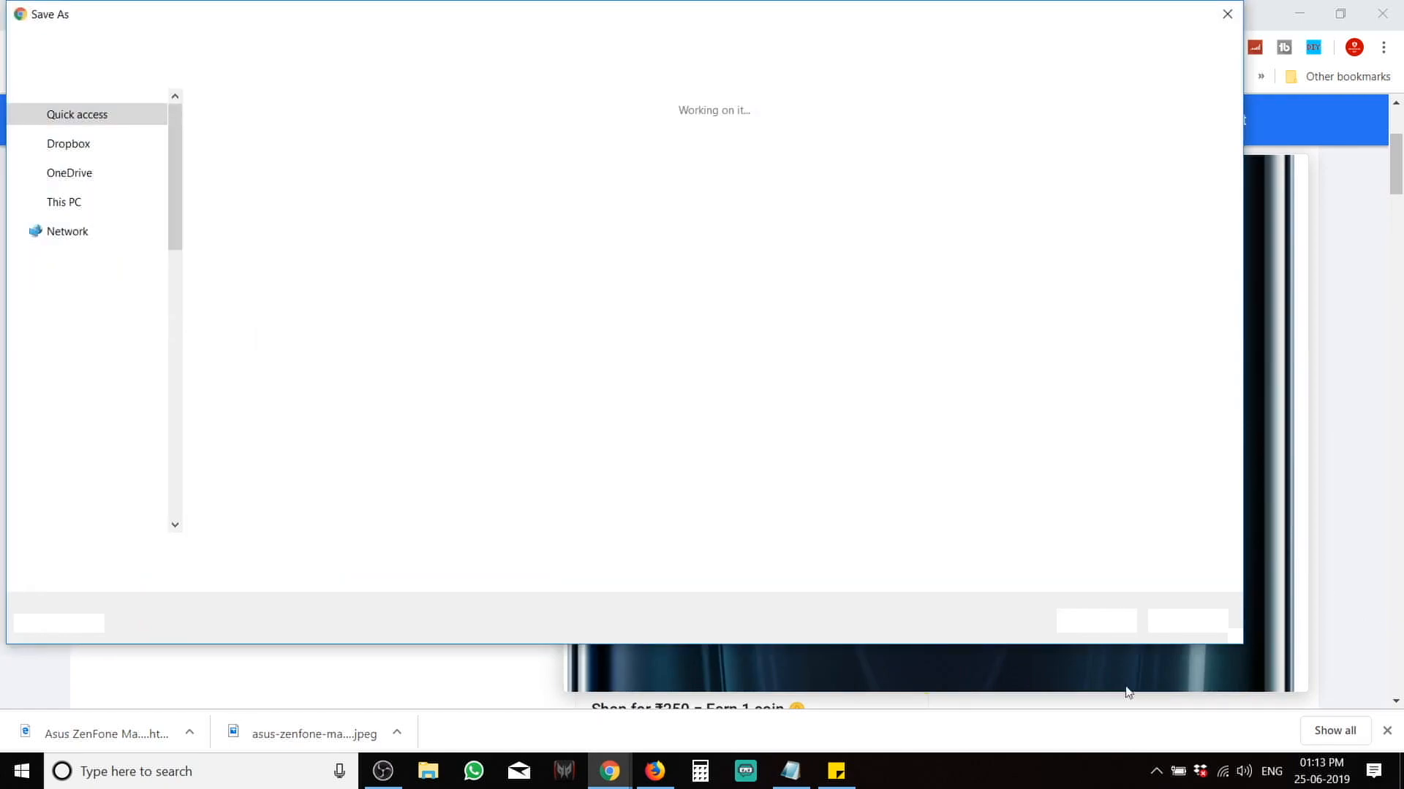
left_click(1091, 621)
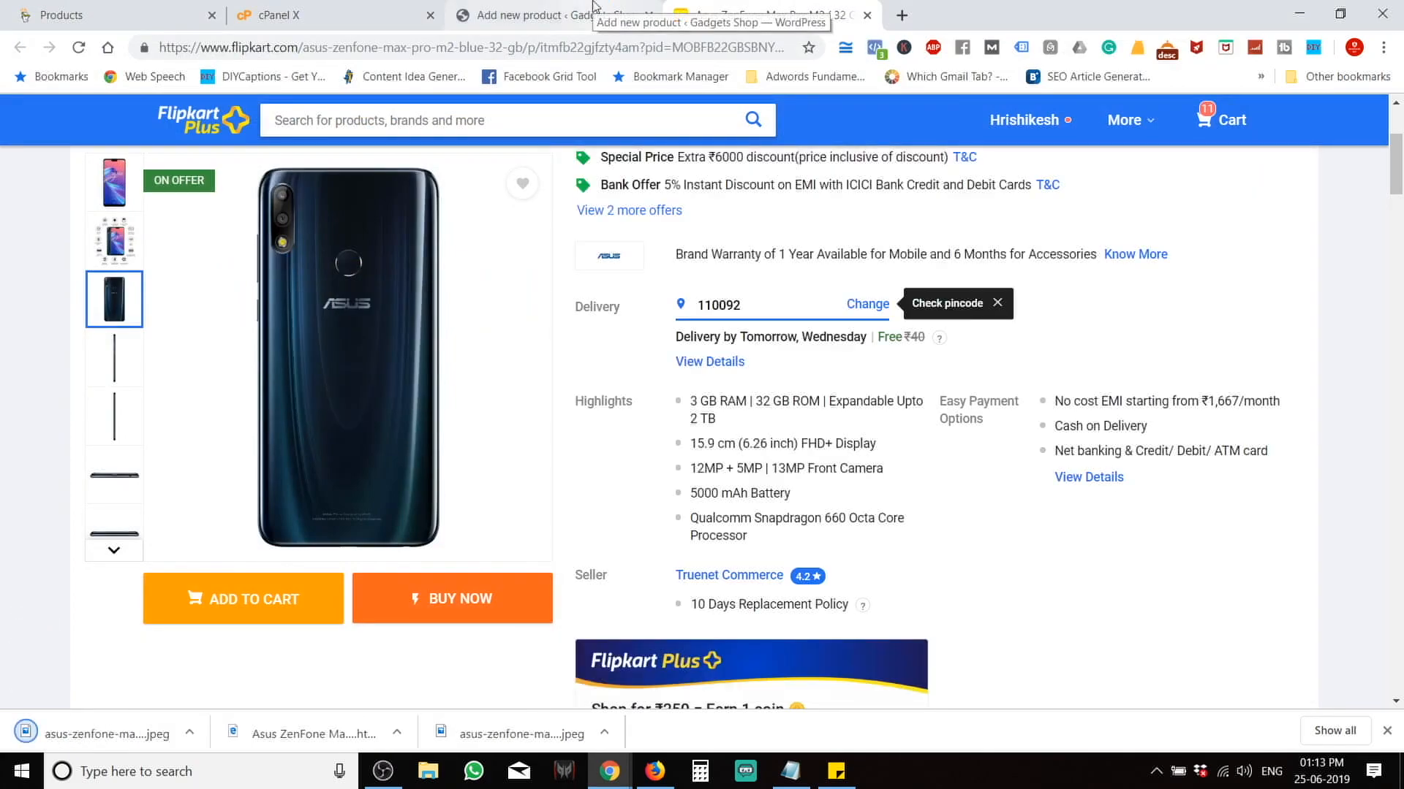
left_click(578, 15)
left_click_drag(29, 734, 366, 370)
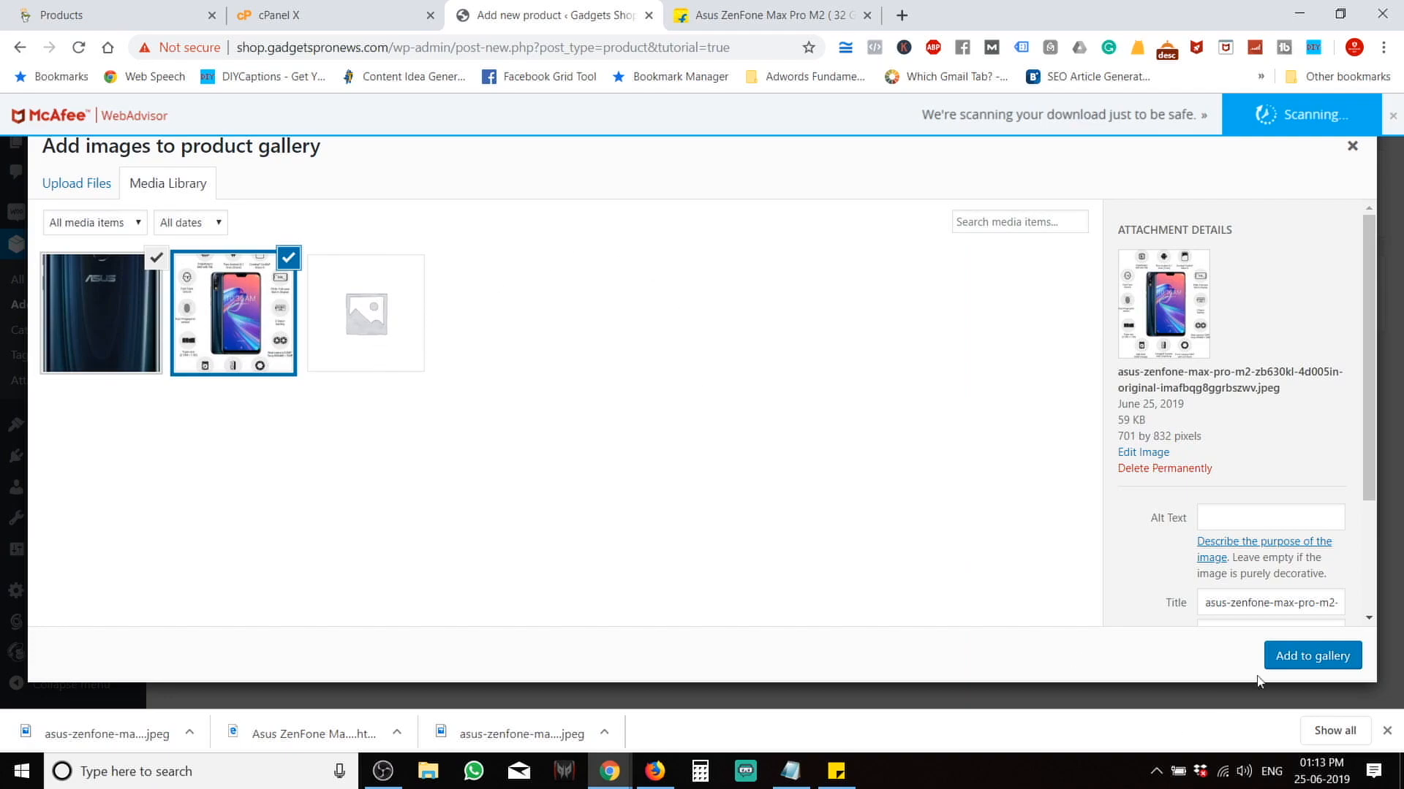
left_click(1319, 657)
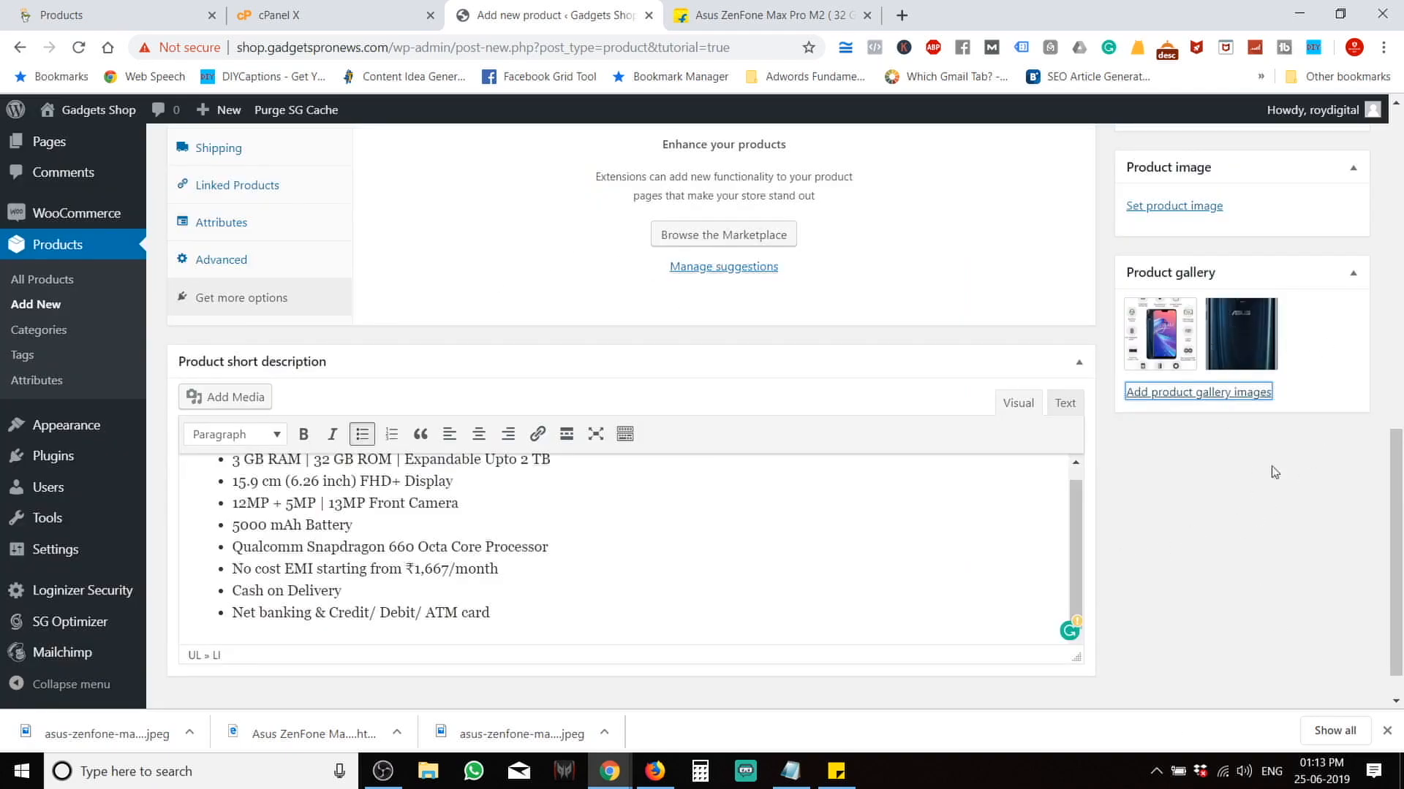
Save the phone's front-view photo from Flipkart to the computer.
scroll(1257, 455, "up", 3)
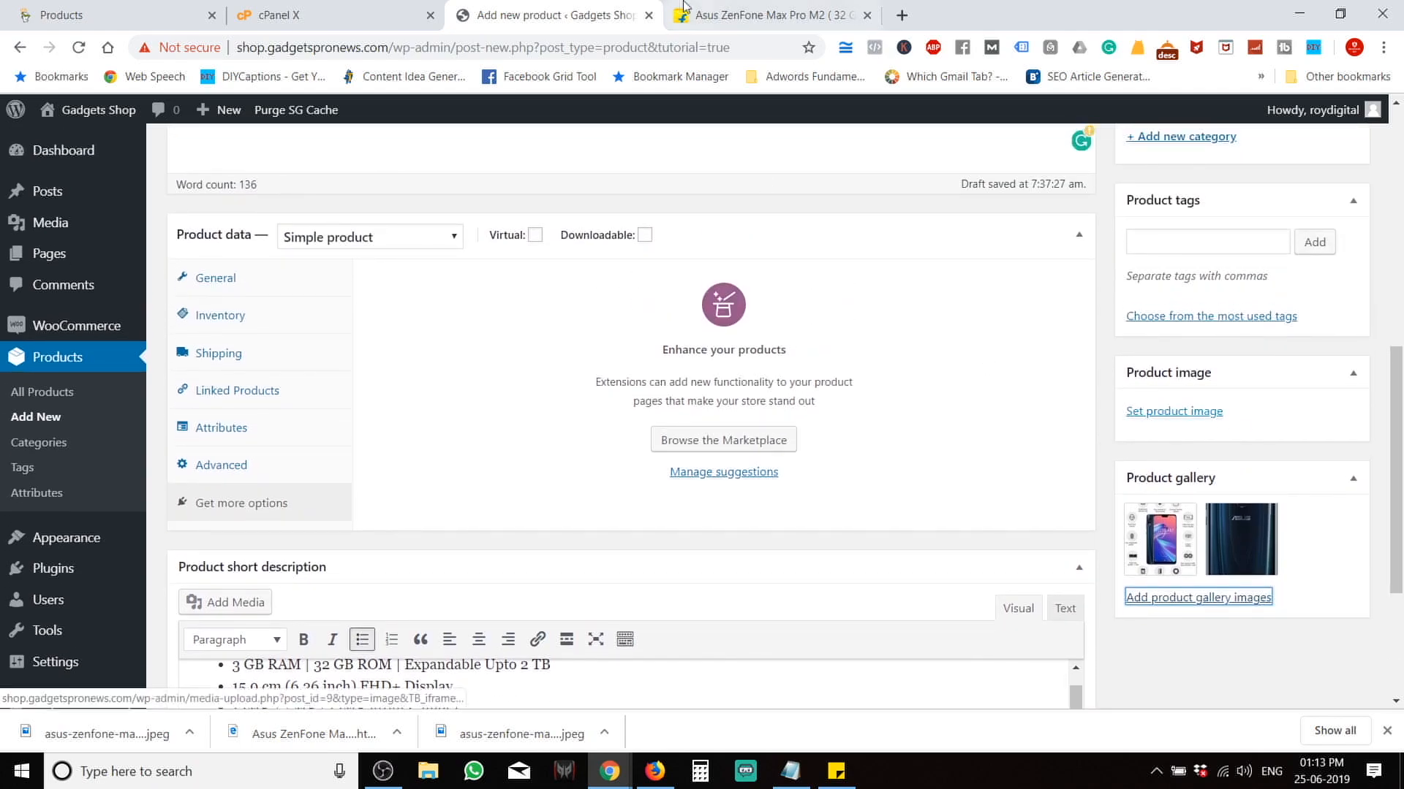
left_click(684, 8)
mouse_move(114, 182)
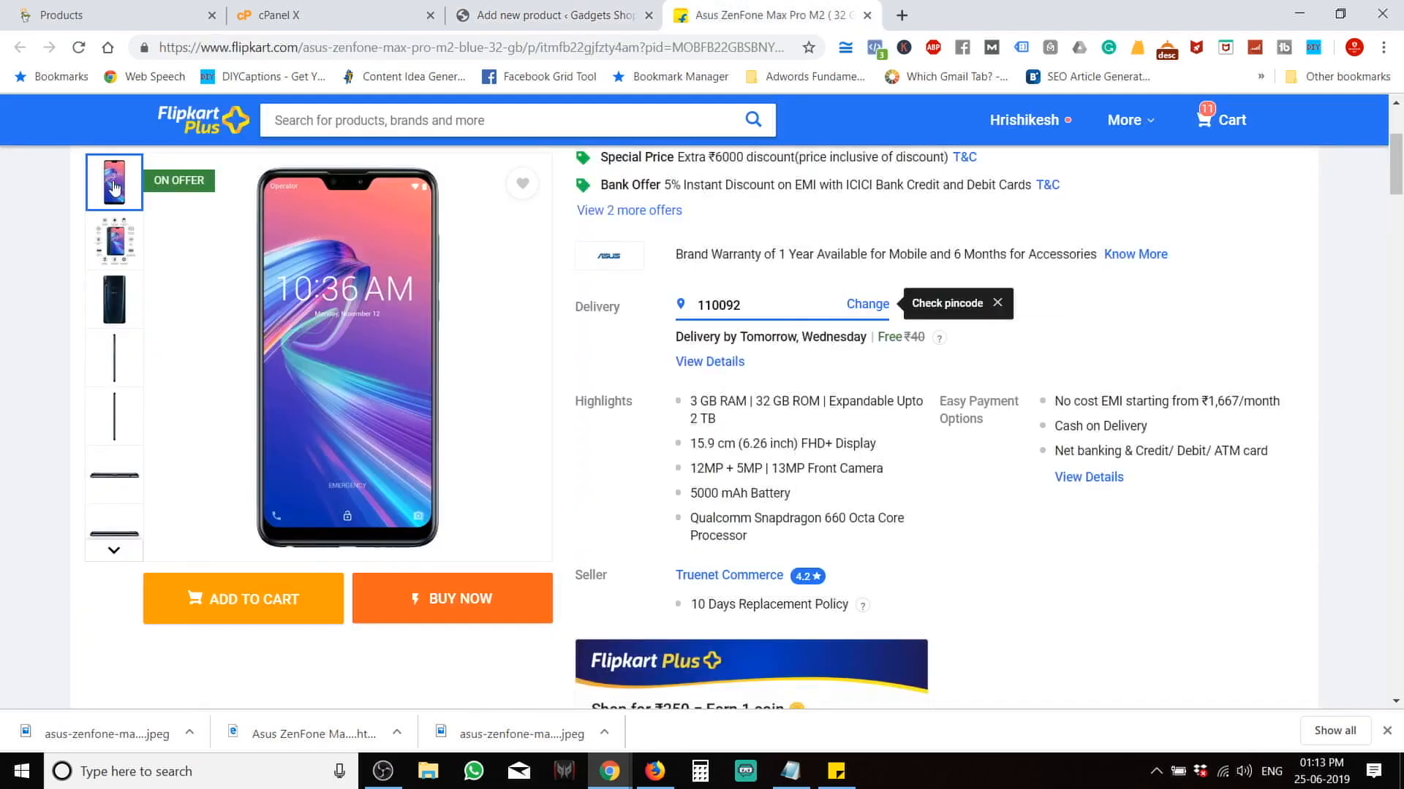
right_click(306, 289)
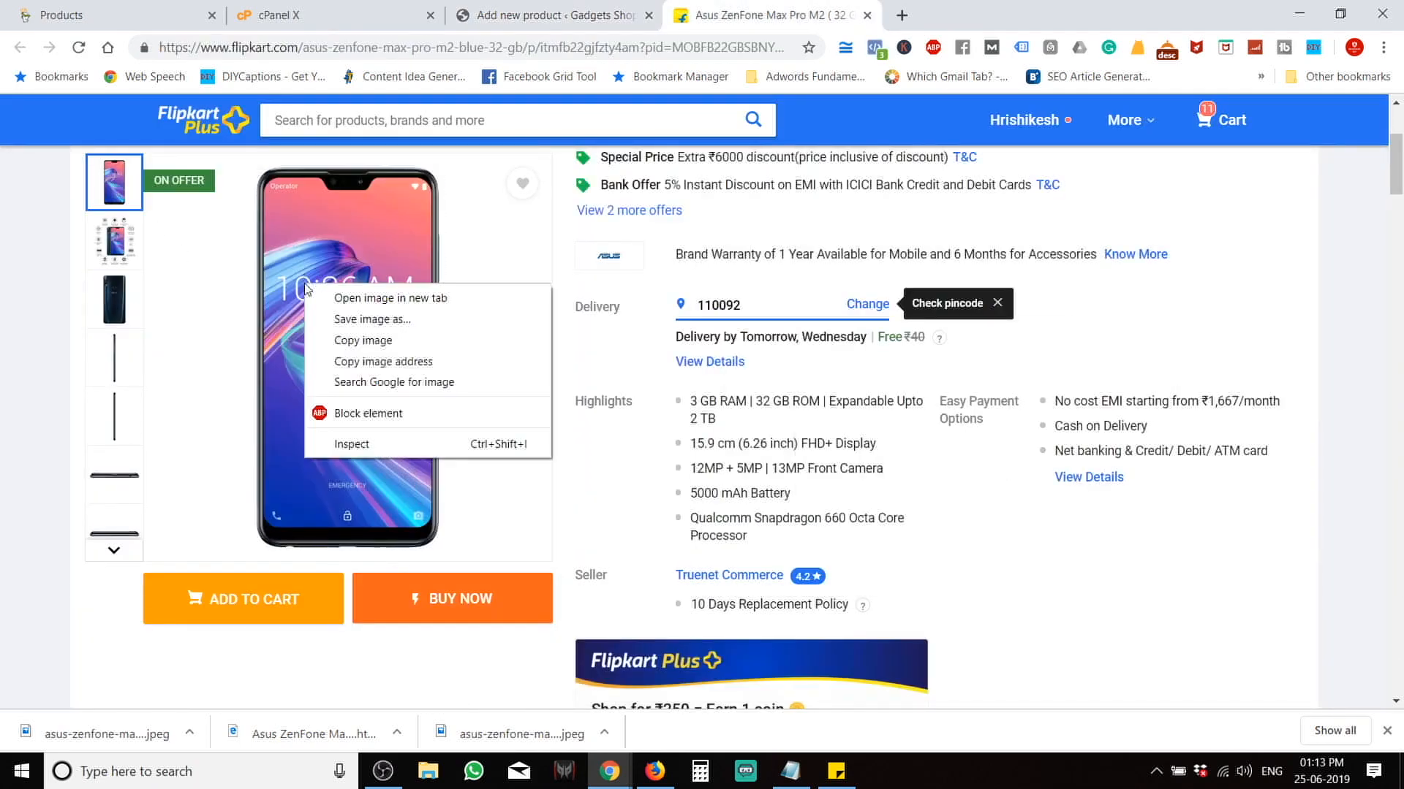
left_click(418, 321)
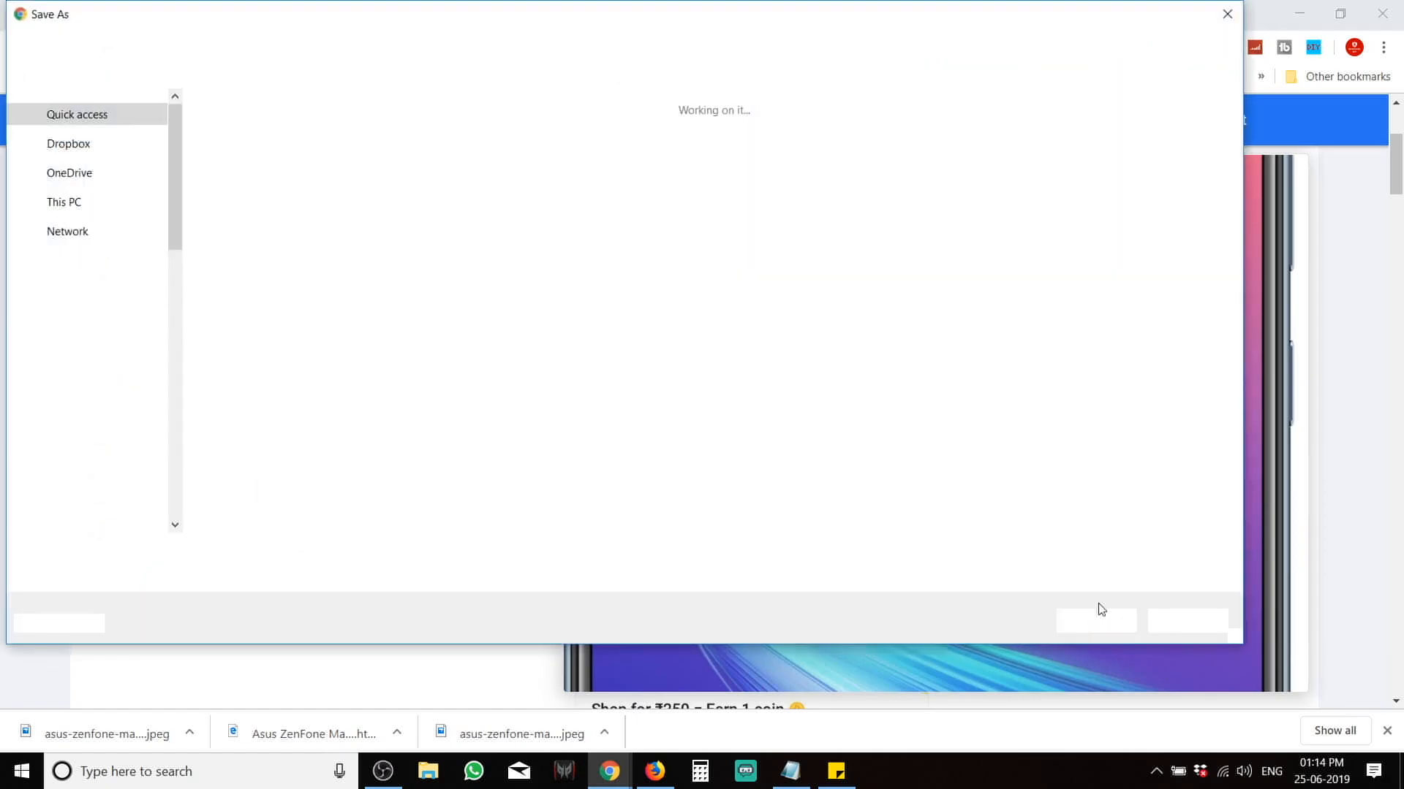
left_click(1094, 621)
key("ctrl+shift+Tab")
Upload the front-view photo with the 10:36 AM lock screen and set it as the product image.
left_click(1182, 411)
left_click_drag(75, 744, 439, 344)
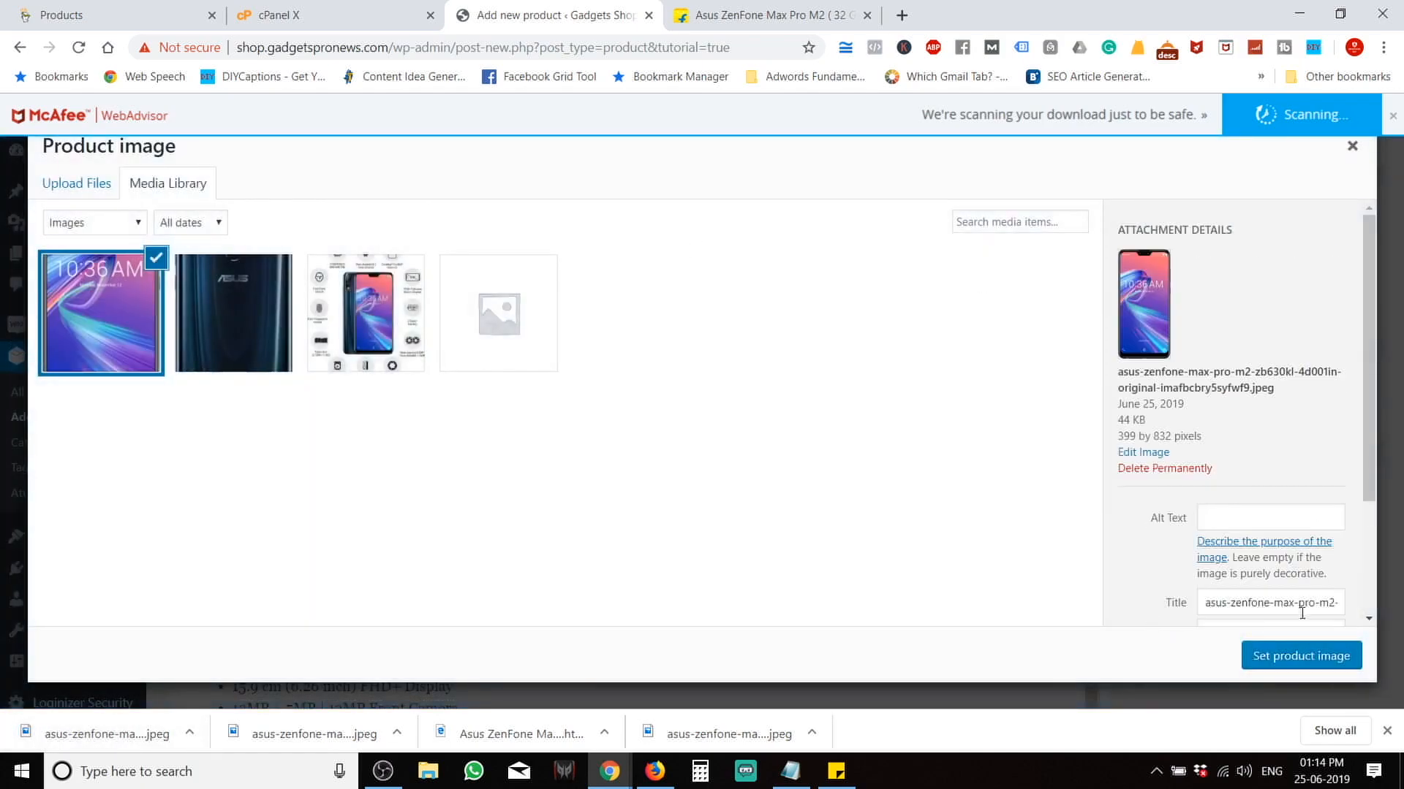
left_click(1289, 662)
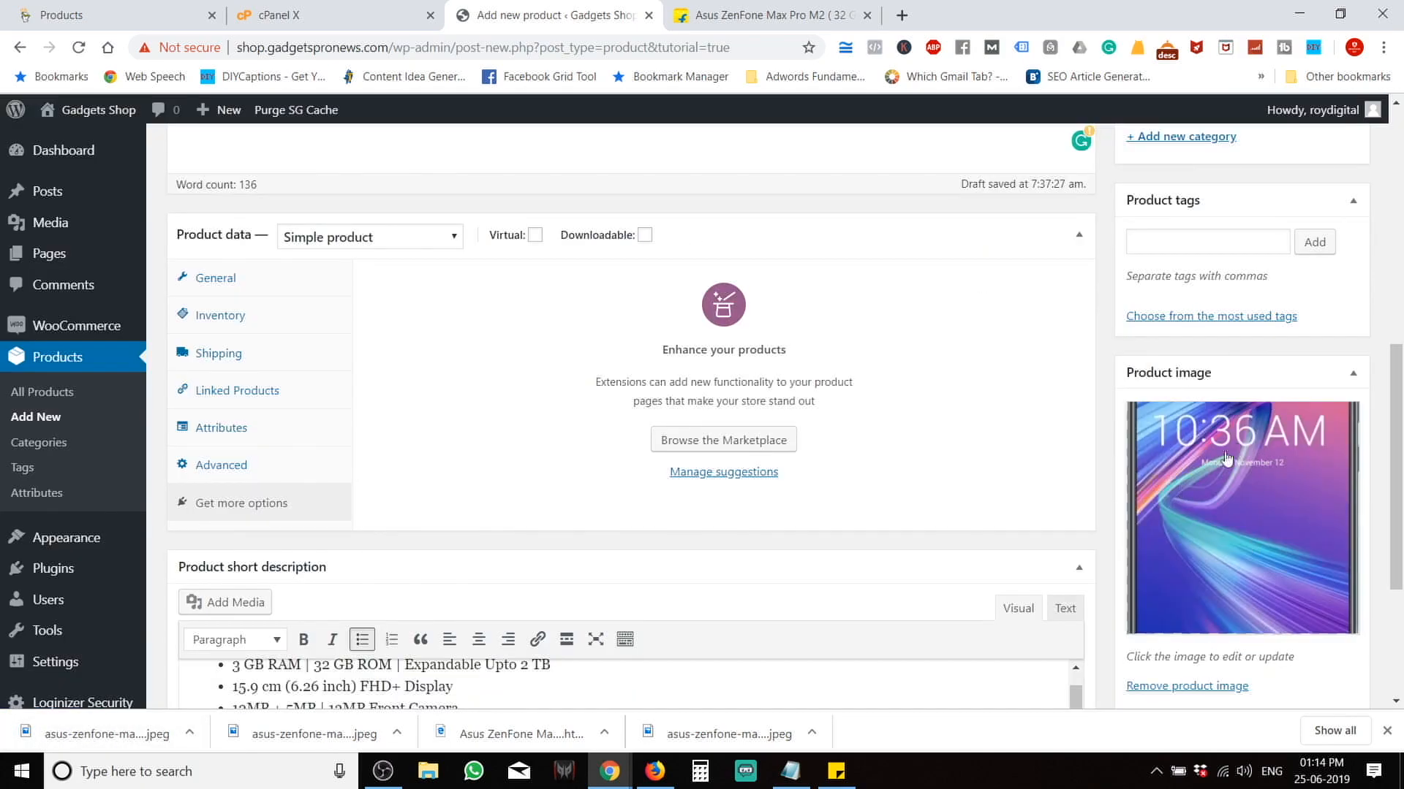
scroll(1211, 507, "up", 1)
Copy Asus from the Flipkart title into Product tags, followed by a comma.
left_click(1192, 322)
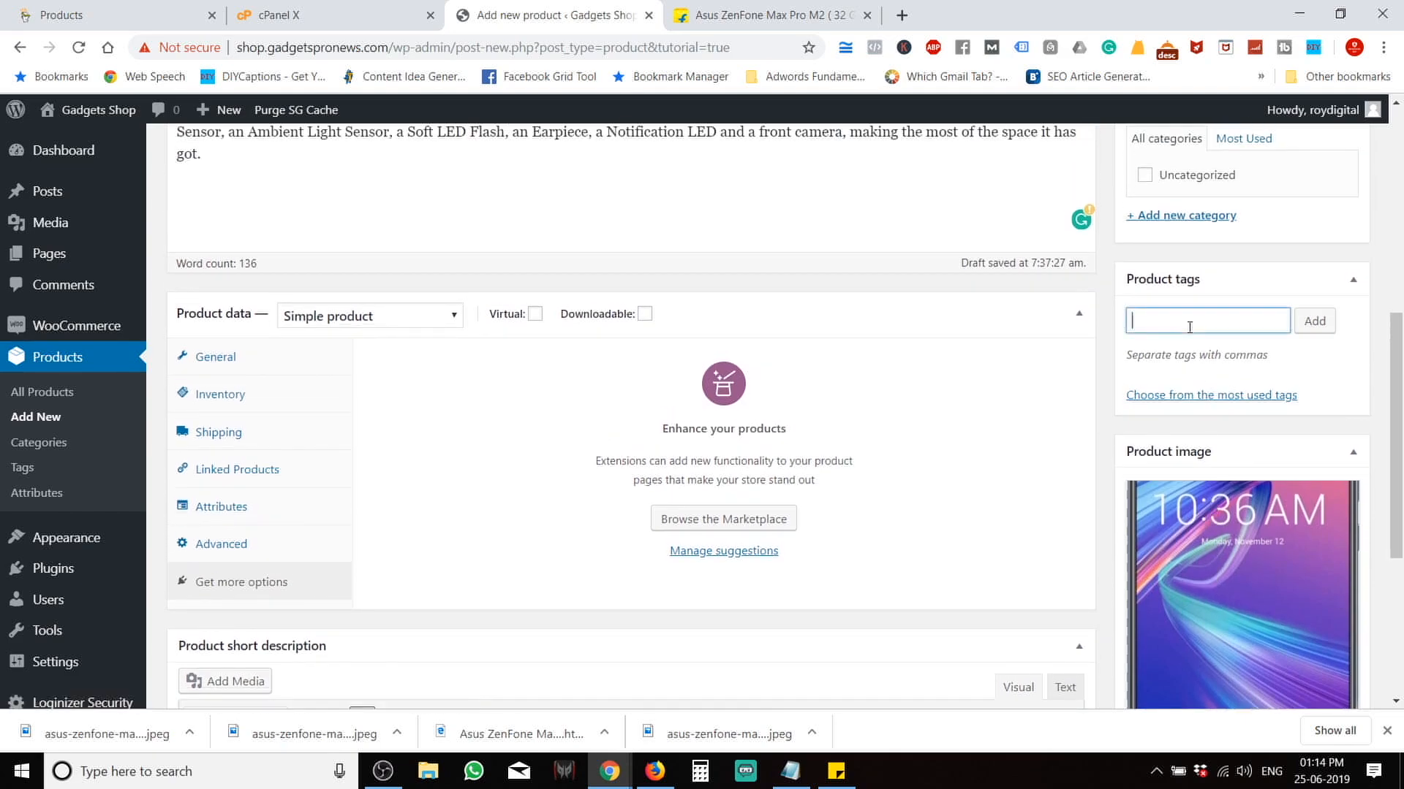
left_click(726, 11)
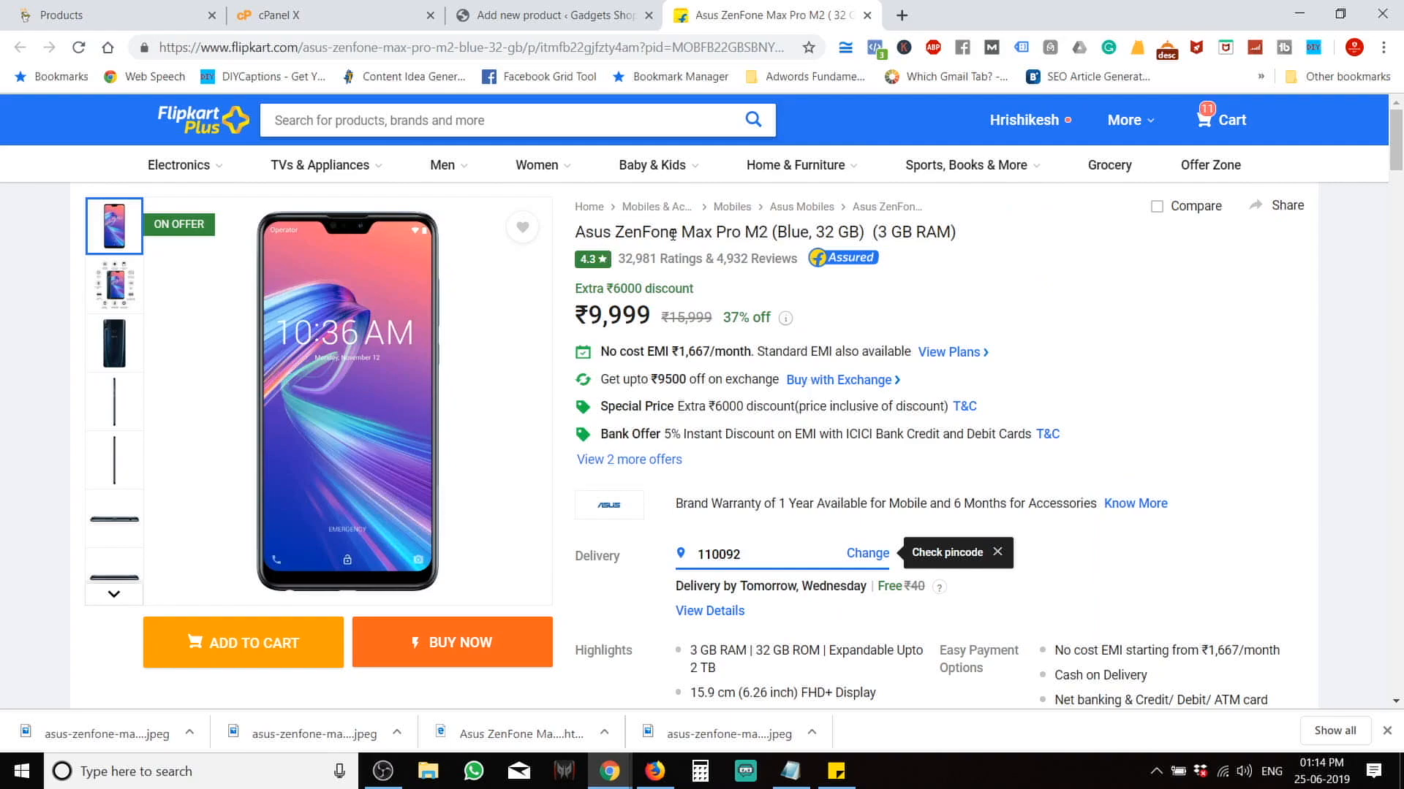
double_click(605, 233)
key("ctrl+c")
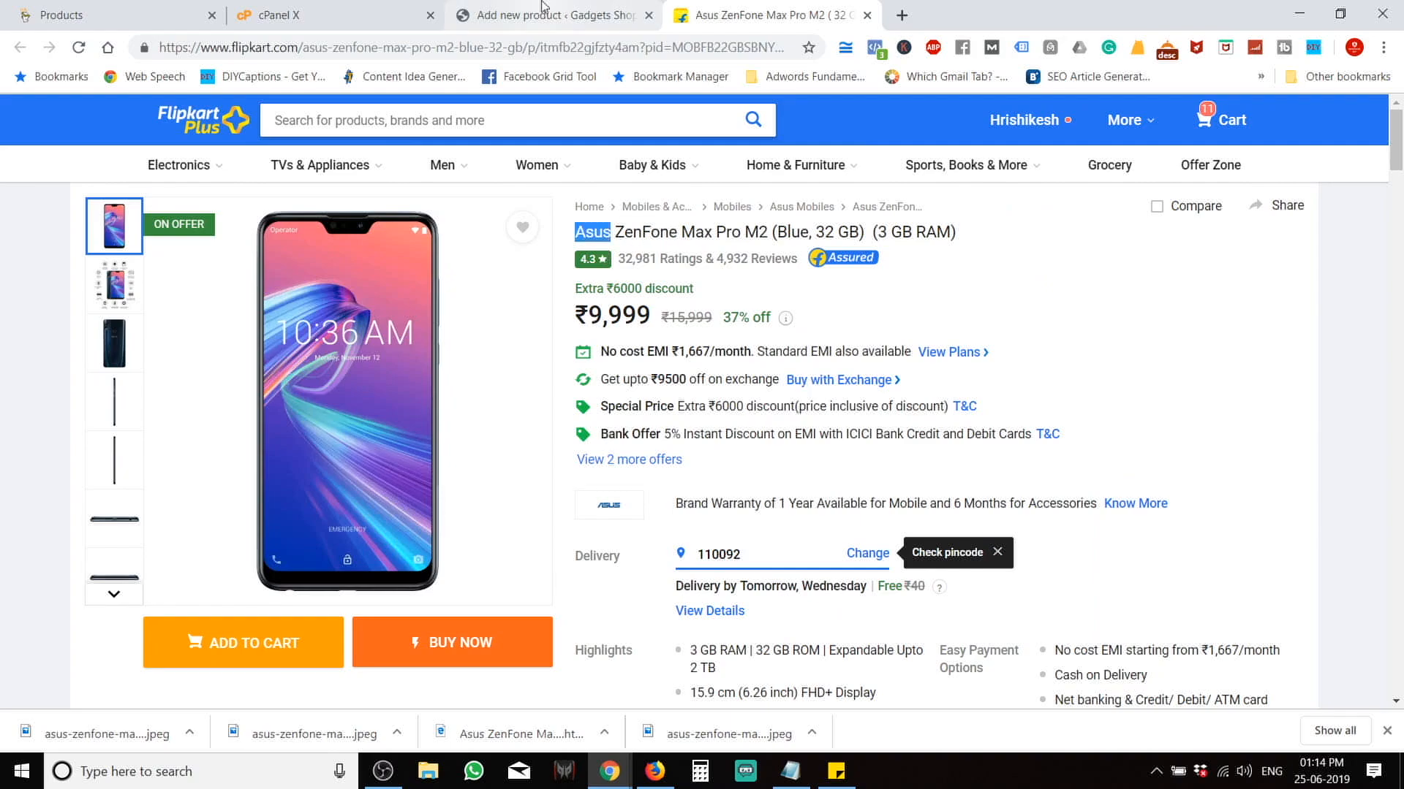
left_click(547, 15)
key("ctrl+v")
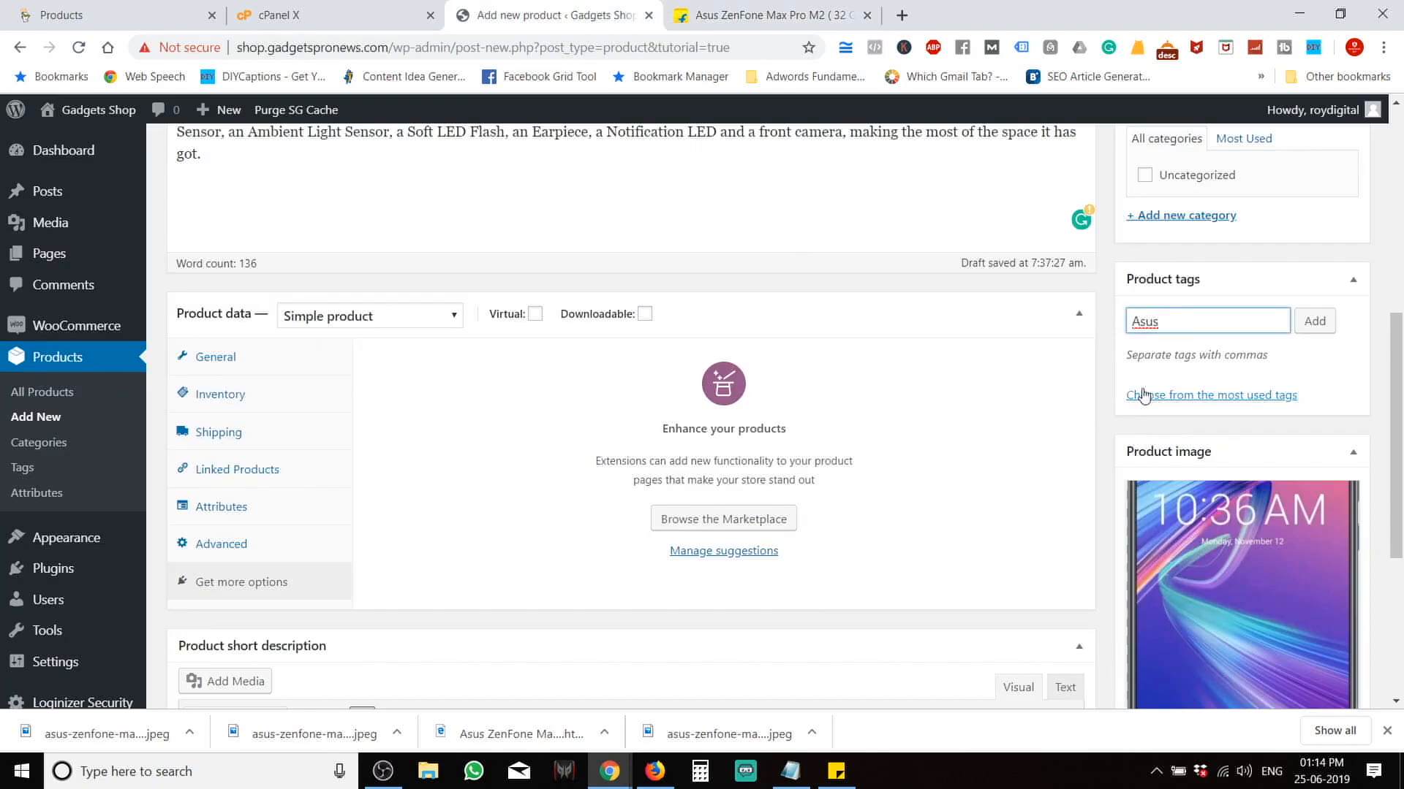
type(",")
Add ZenFone from the title so the tags read 'Asus, ZenFone'.
left_click(767, 15)
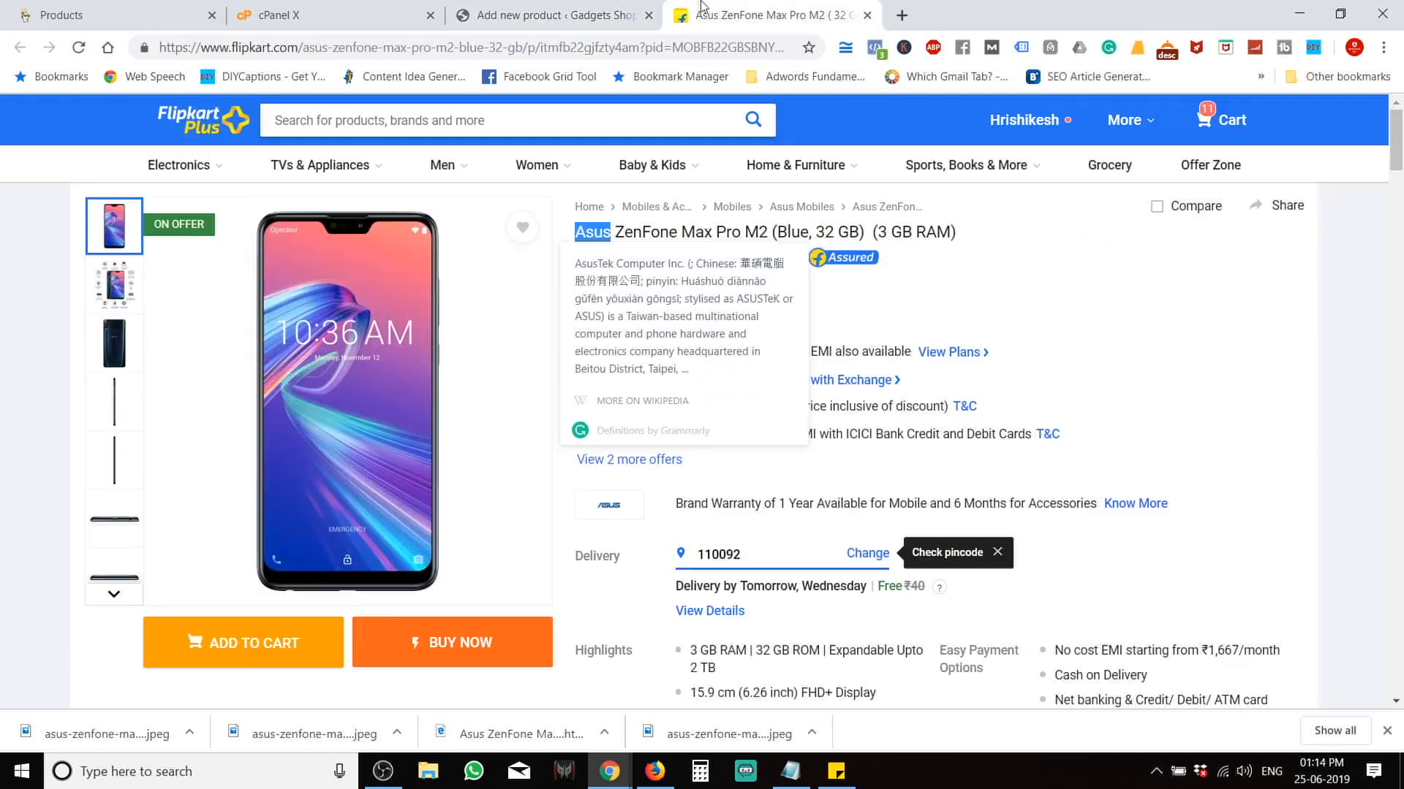
double_click(618, 233)
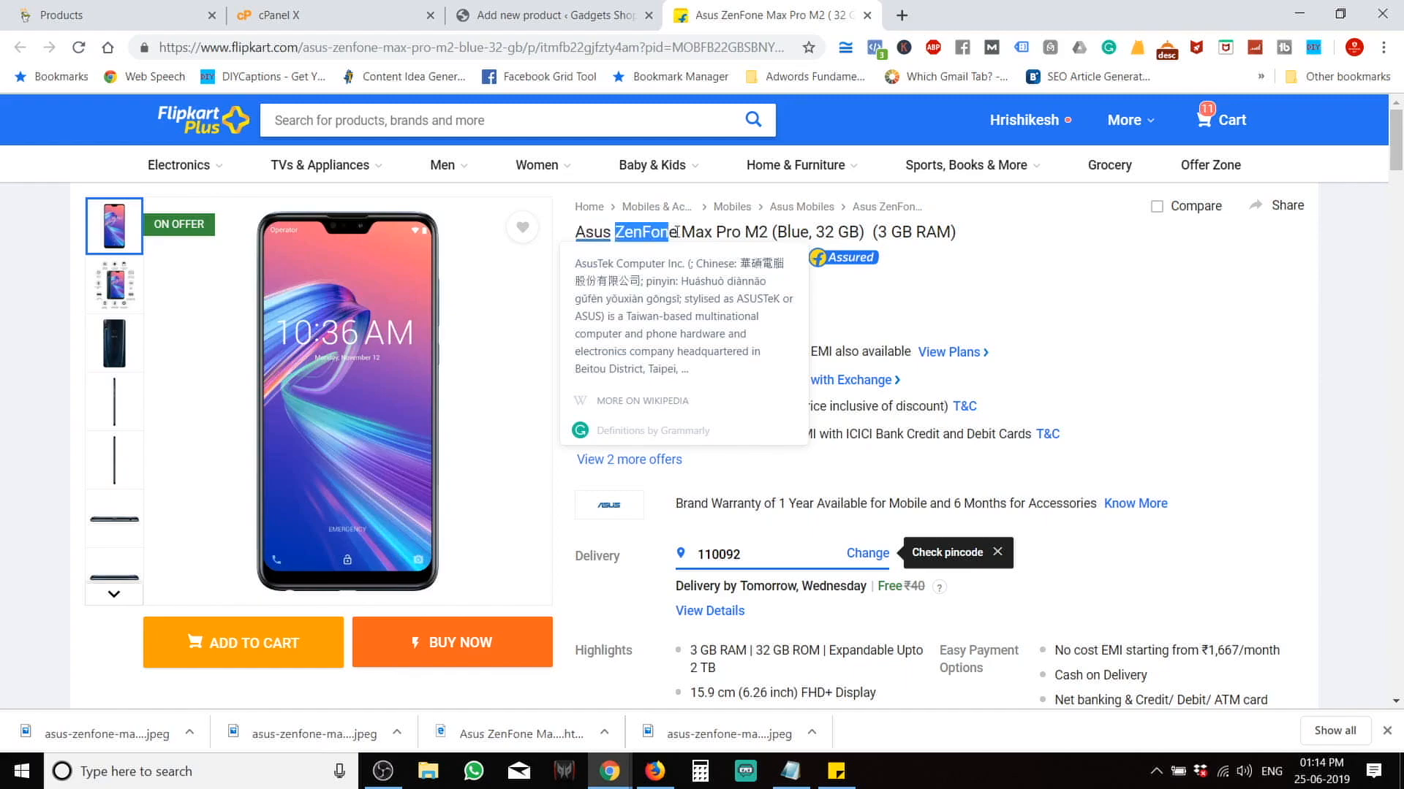
left_click(525, 15)
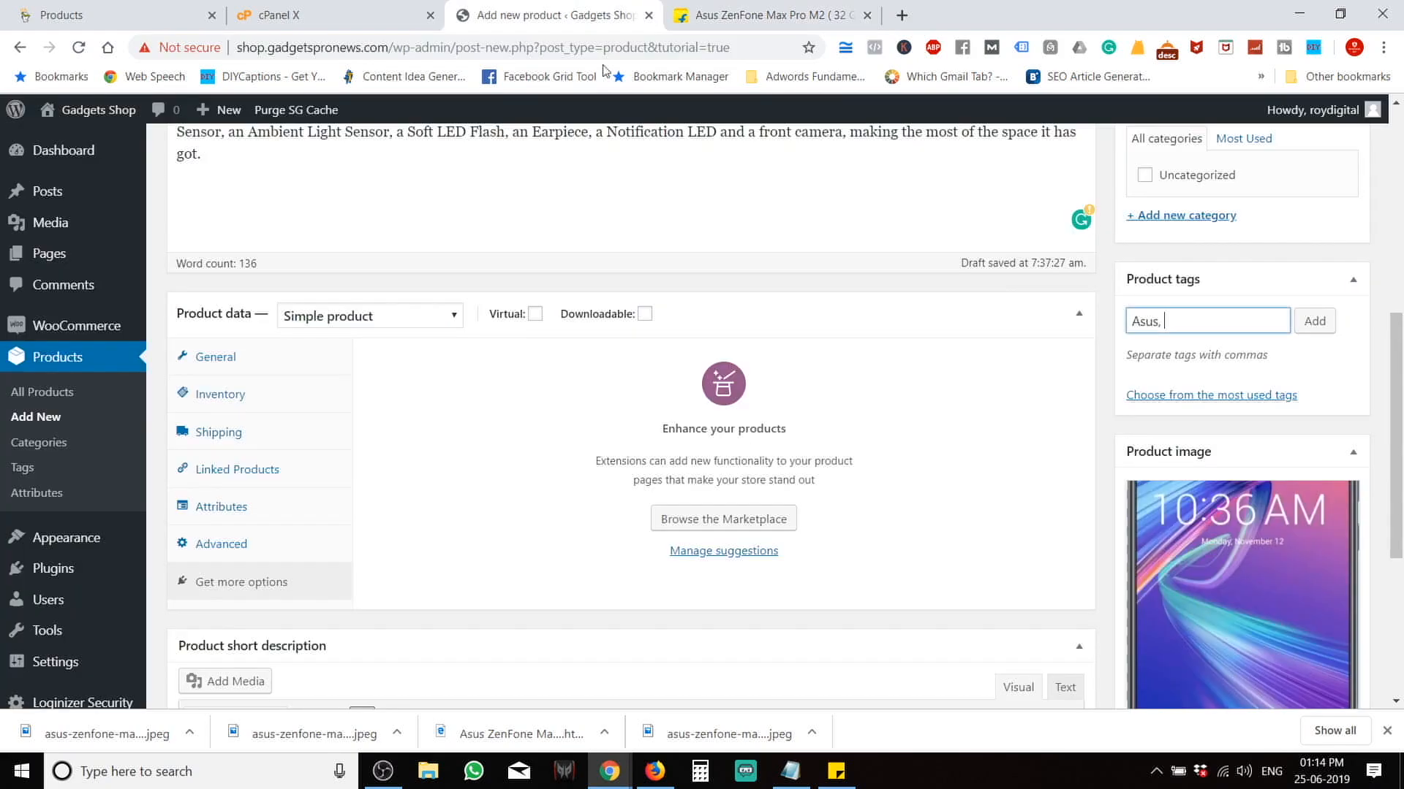
key("ctrl+v")
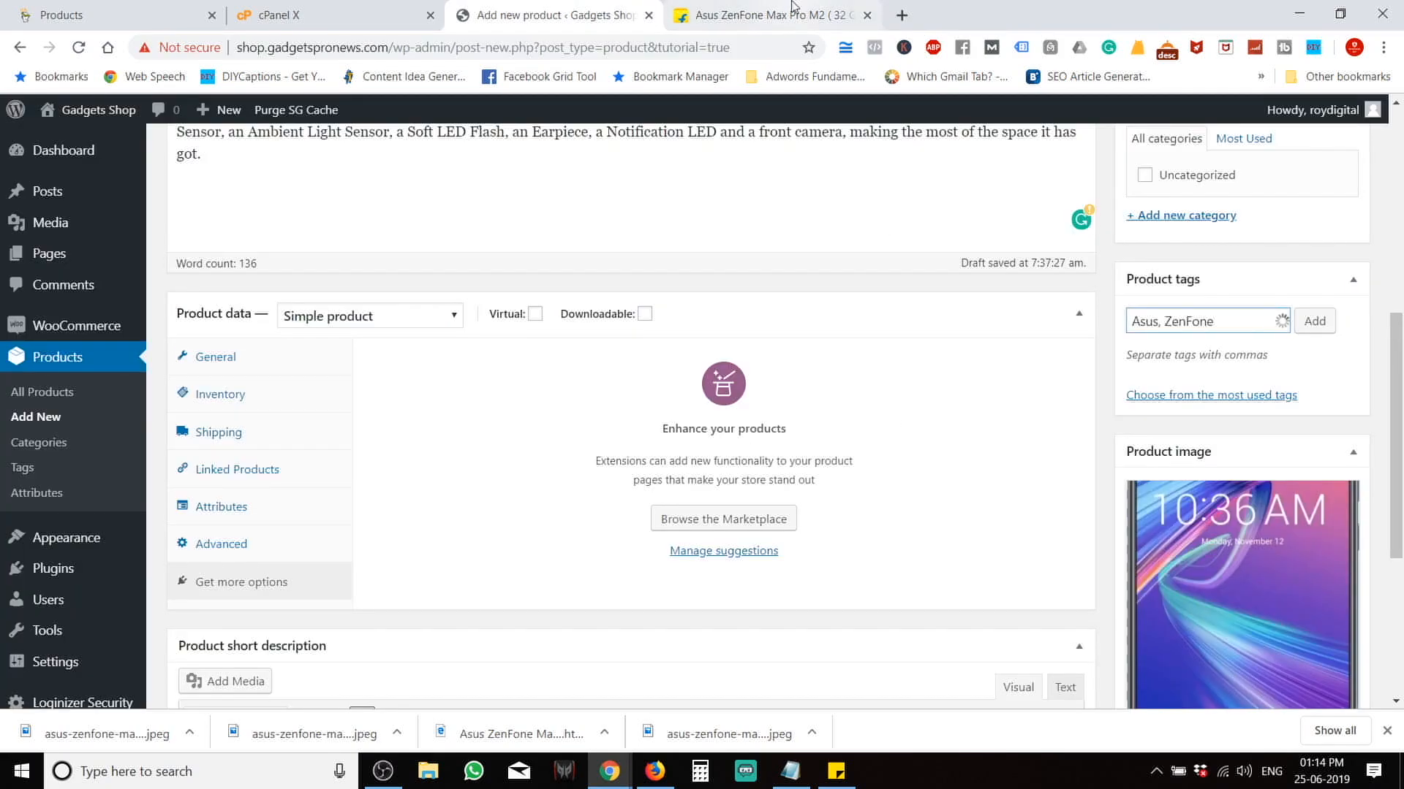
key("ctrl+Tab")
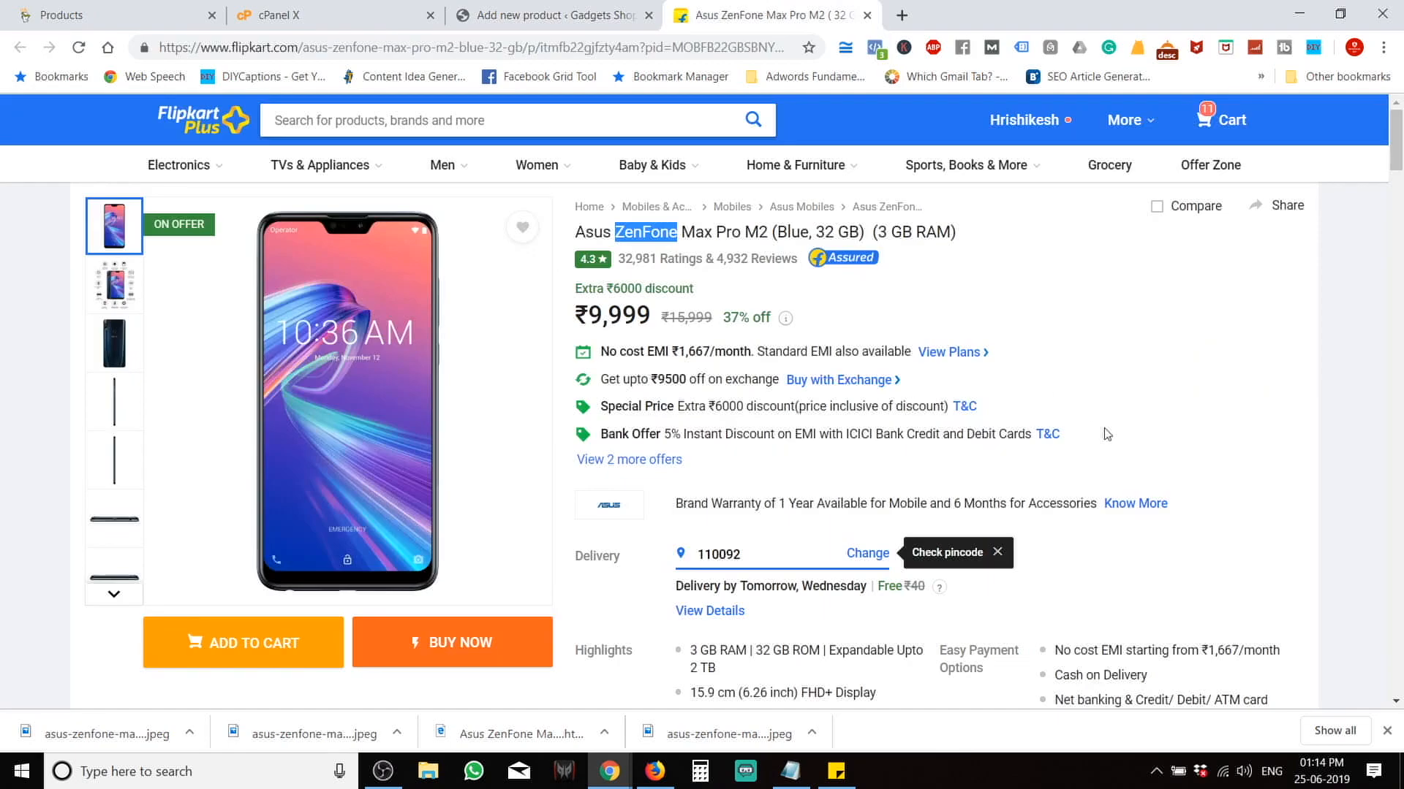
scroll(1107, 434, "down", 8)
scroll(1107, 435, "down", 20)
scroll(1107, 434, "down", 20)
scroll(1107, 434, "down", 8)
scroll(1105, 431, "up", 14)
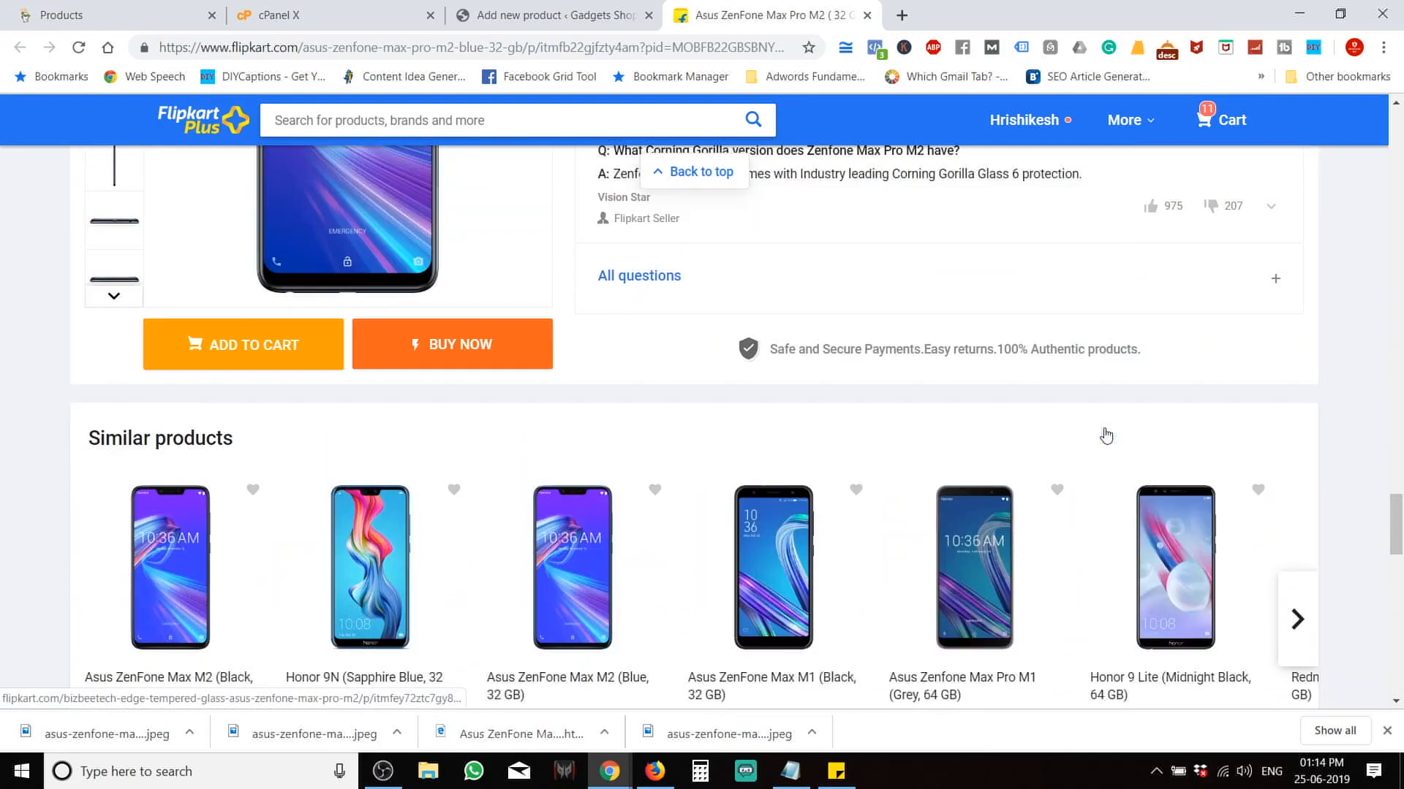
scroll(1106, 436, "up", 3)
scroll(1106, 435, "up", 12)
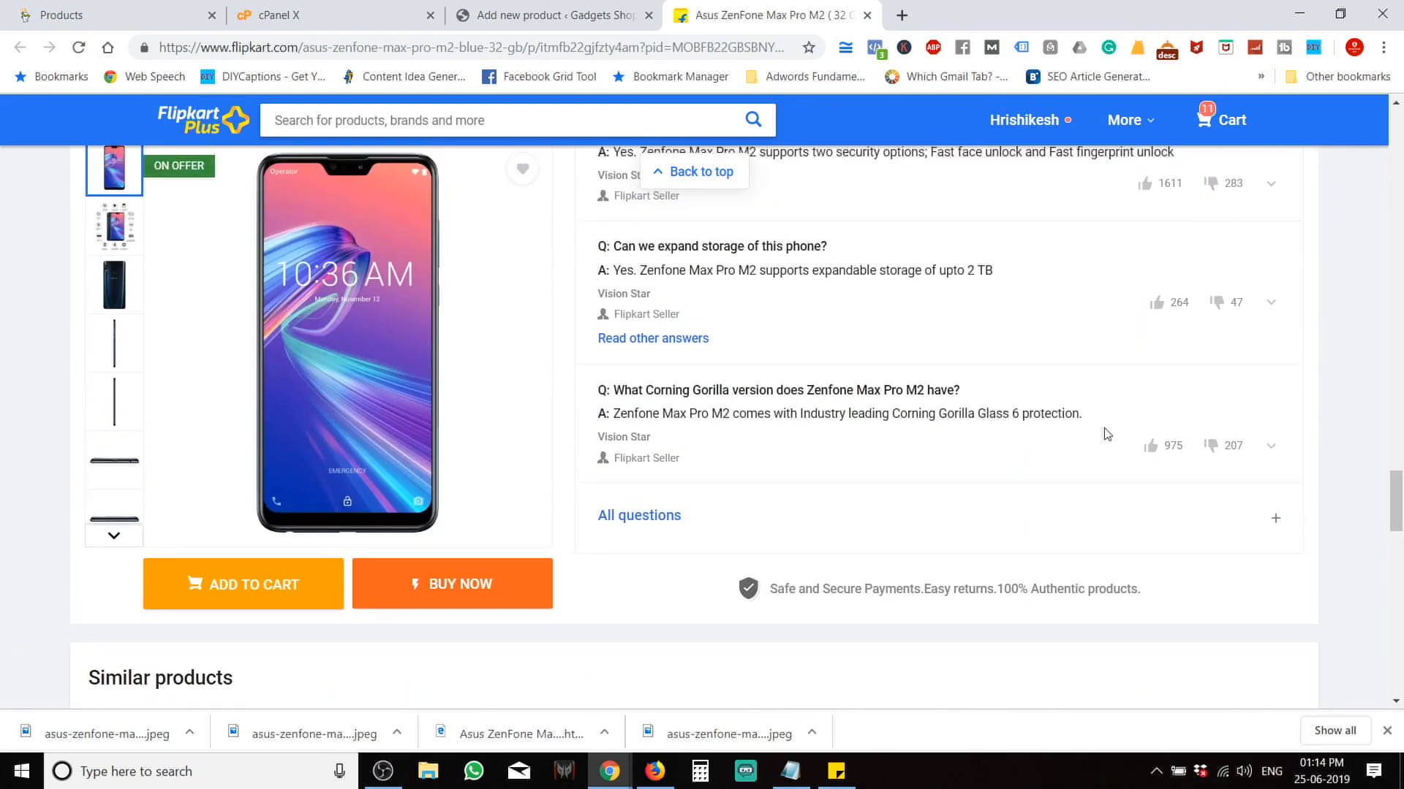
scroll(1106, 436, "up", 7)
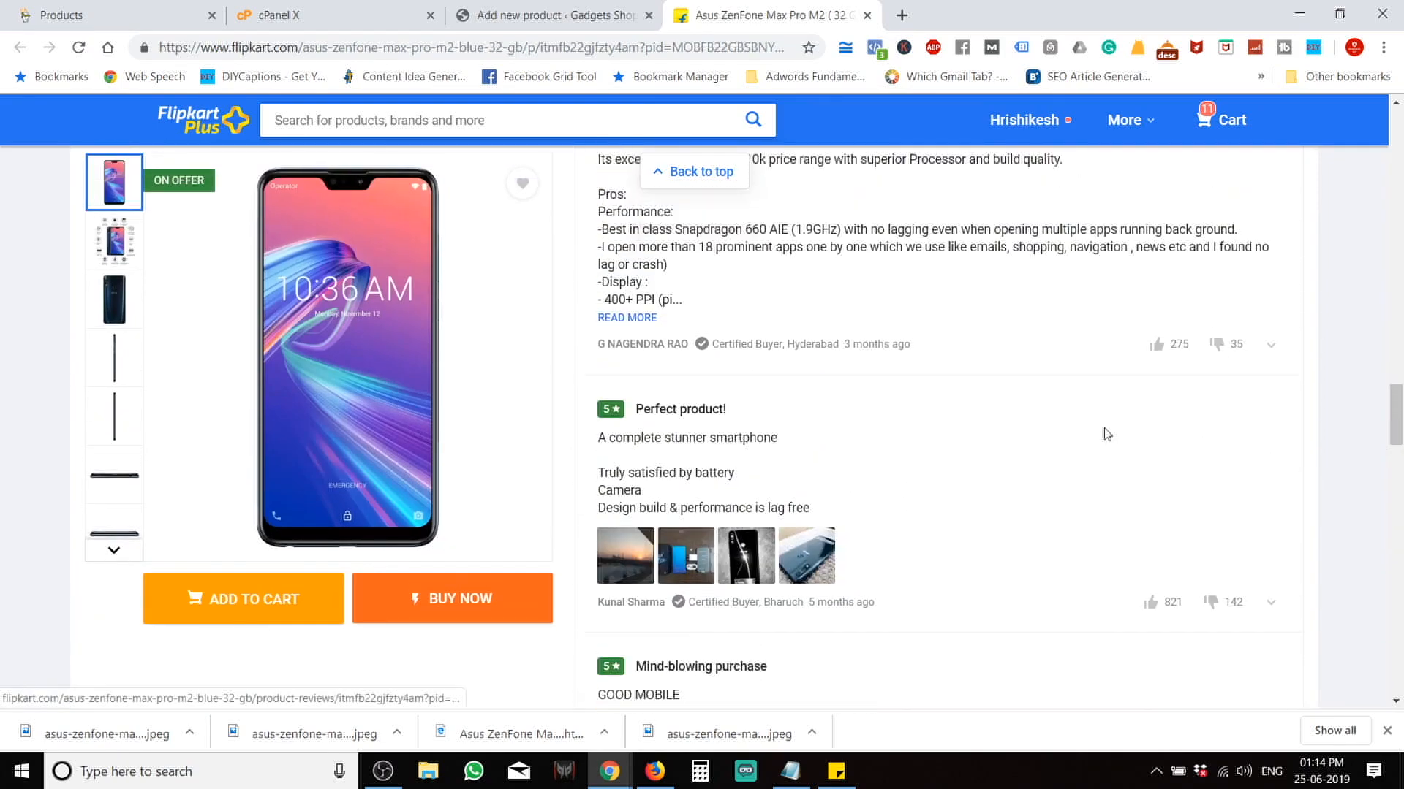
scroll(1106, 434, "up", 6)
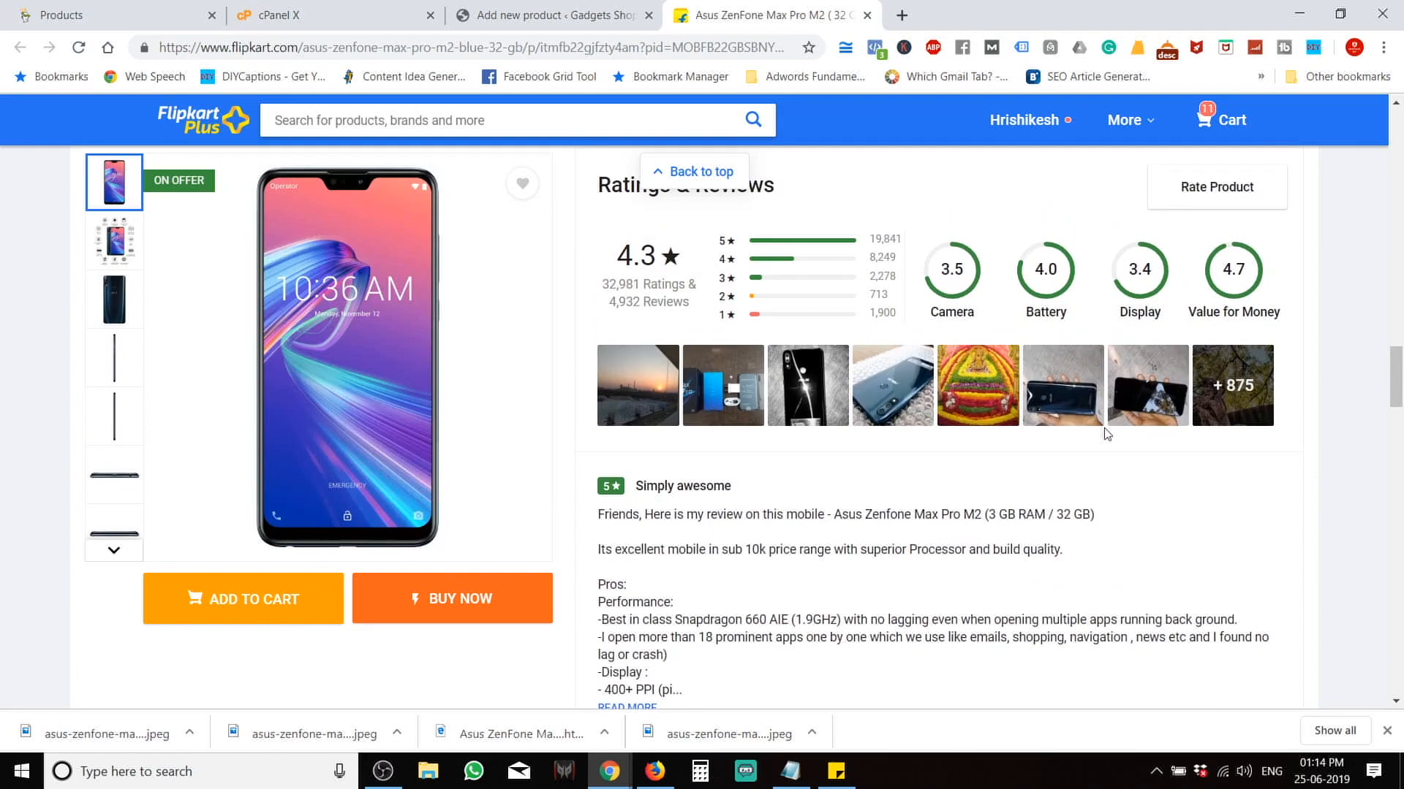
scroll(1021, 520, "up", 4)
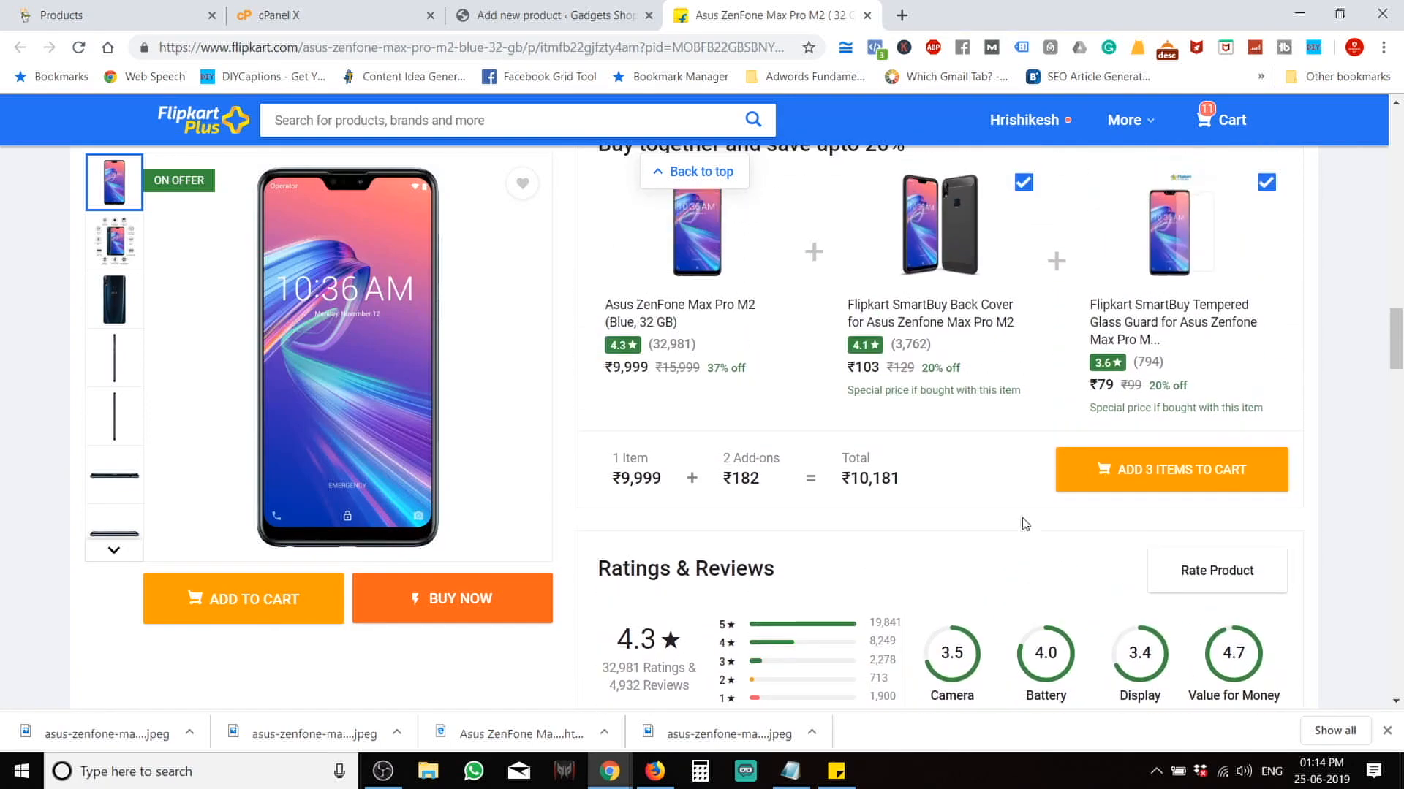
scroll(1024, 524, "up", 12)
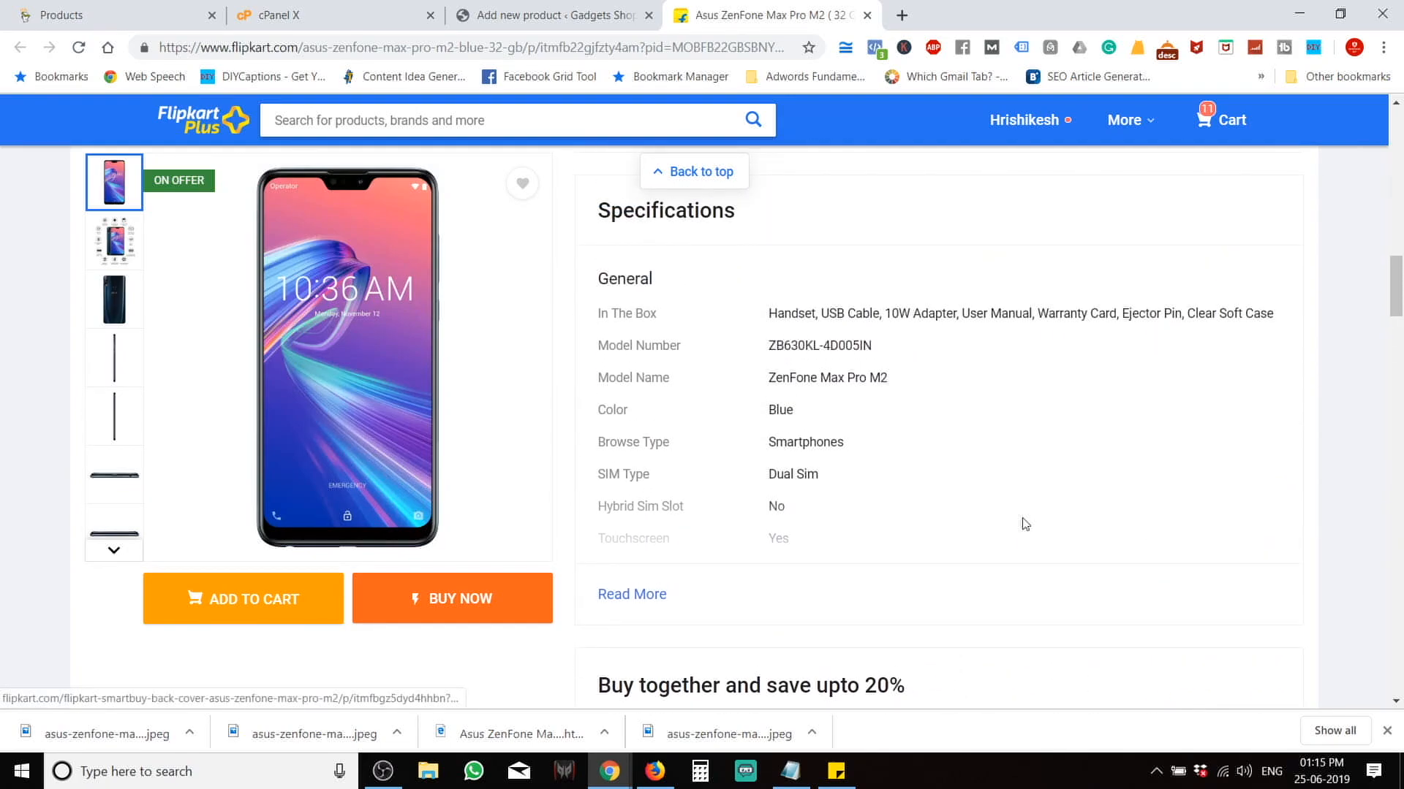
scroll(1024, 524, "up", 10)
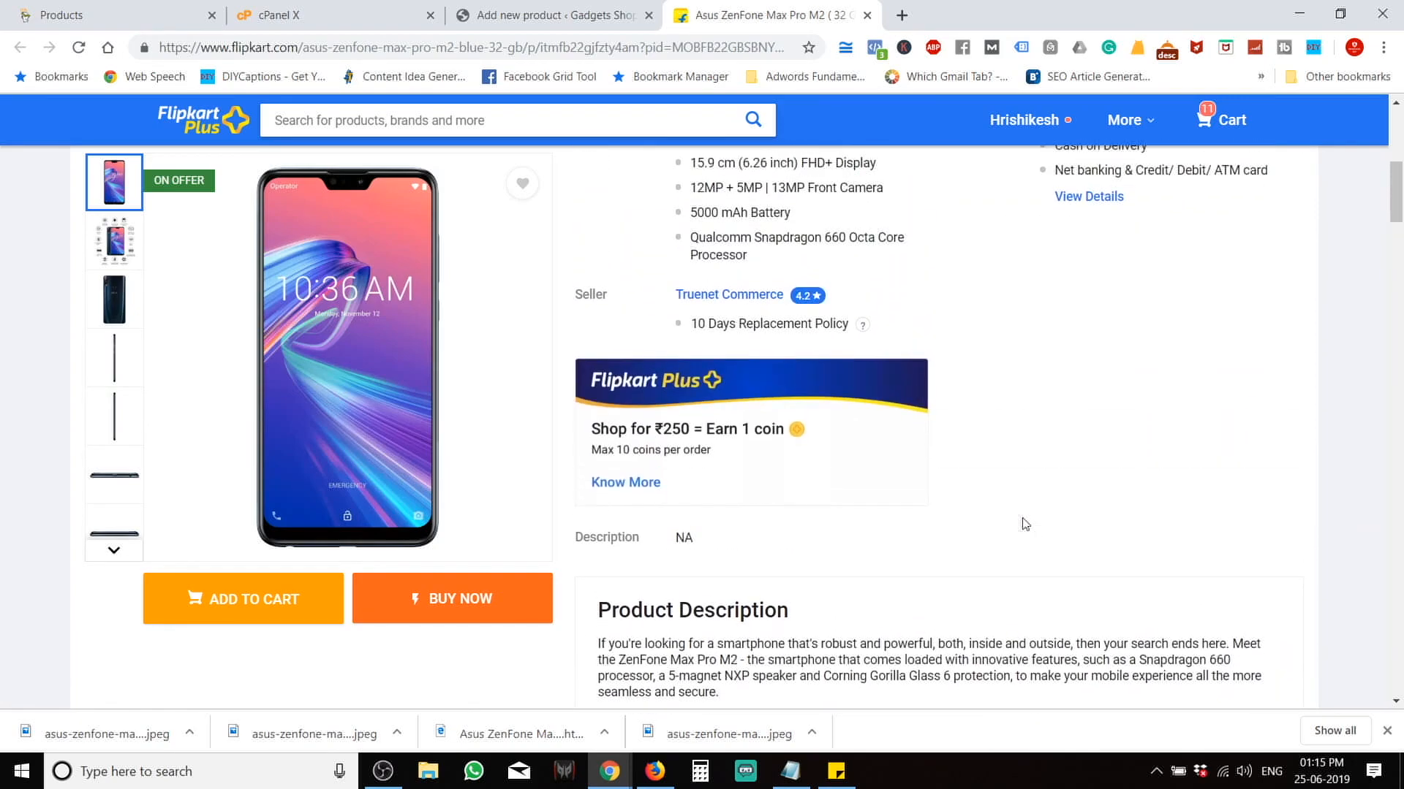
left_click(563, 15)
scroll(1205, 356, "up", 3)
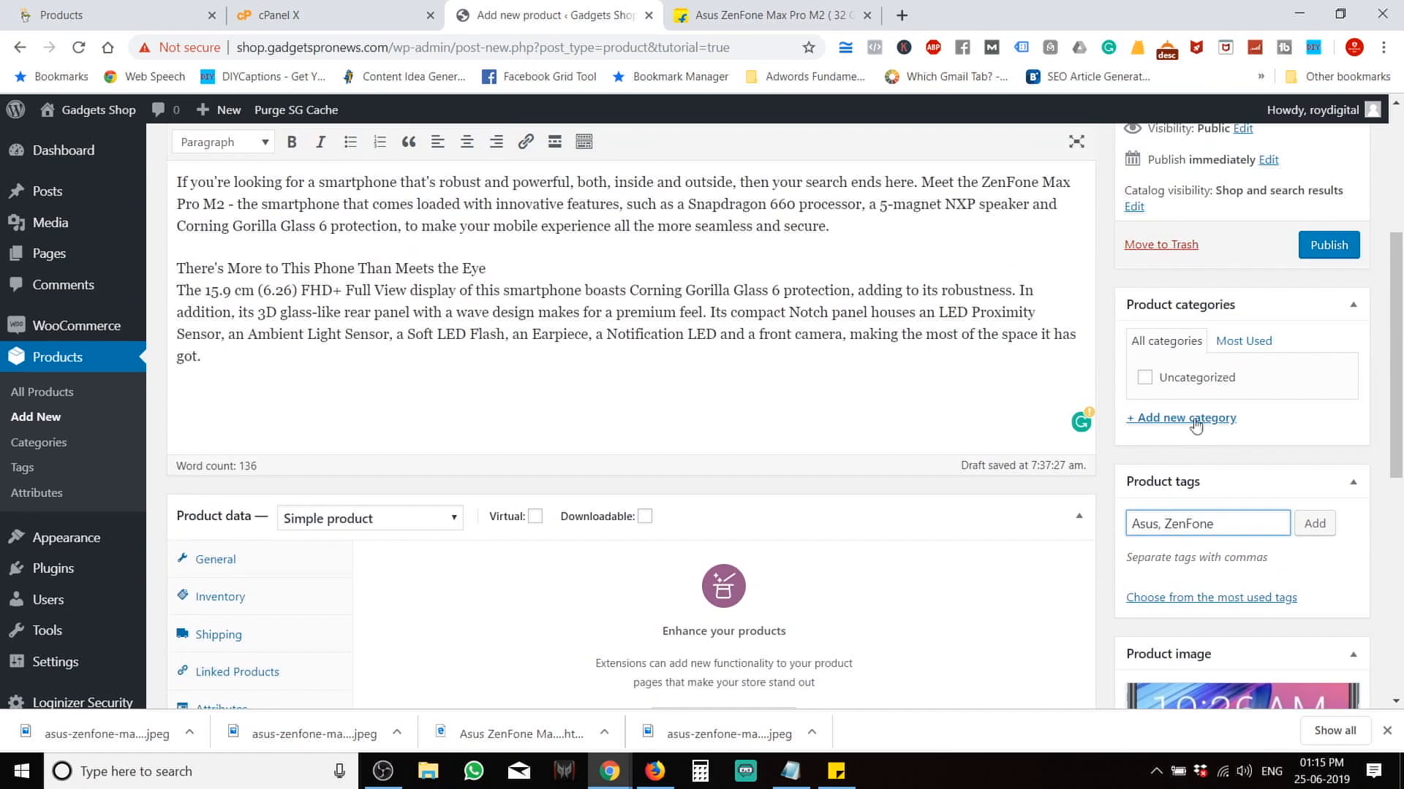
Create a new Android product category and tick it for the Asus ZenFone Max Pro M2.
left_click(1158, 420)
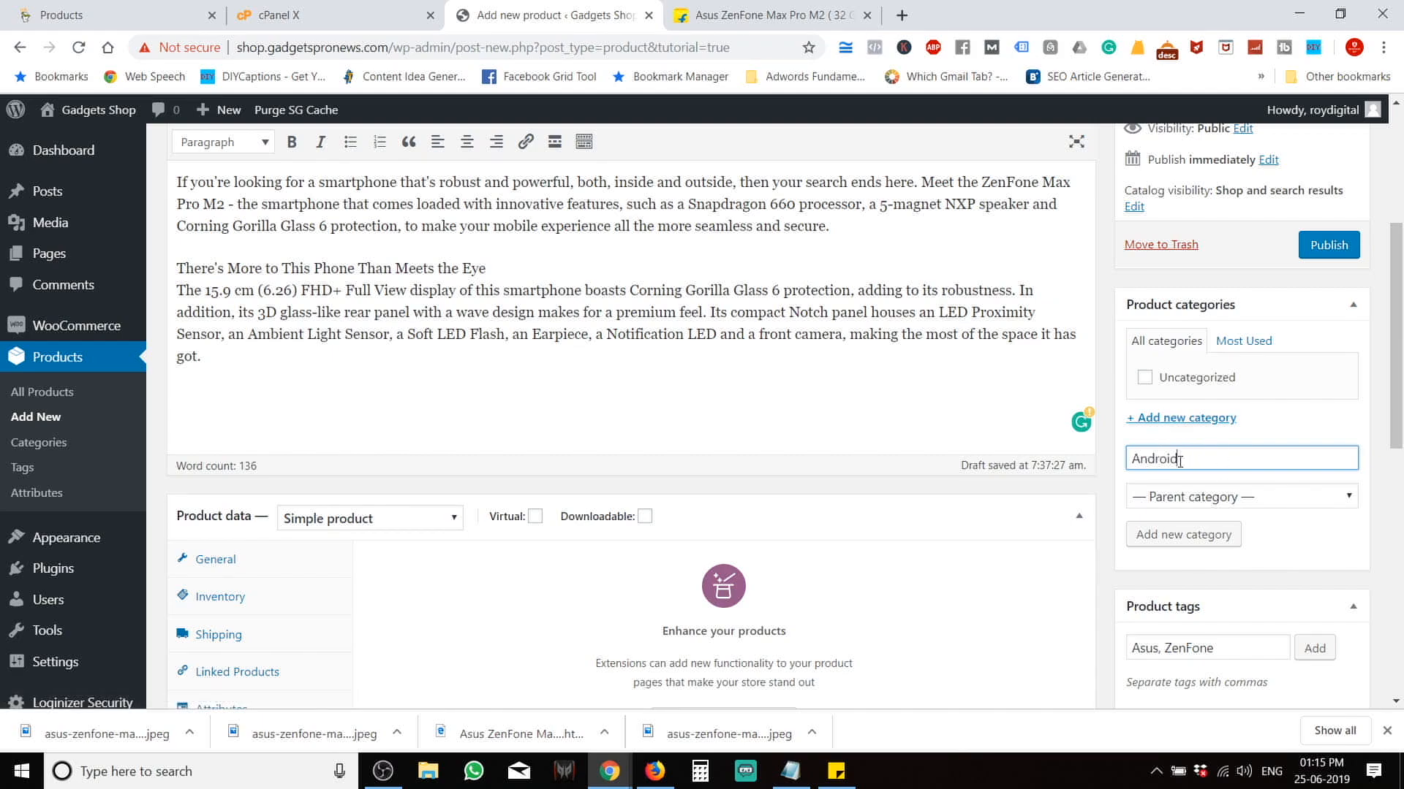
left_click(1185, 537)
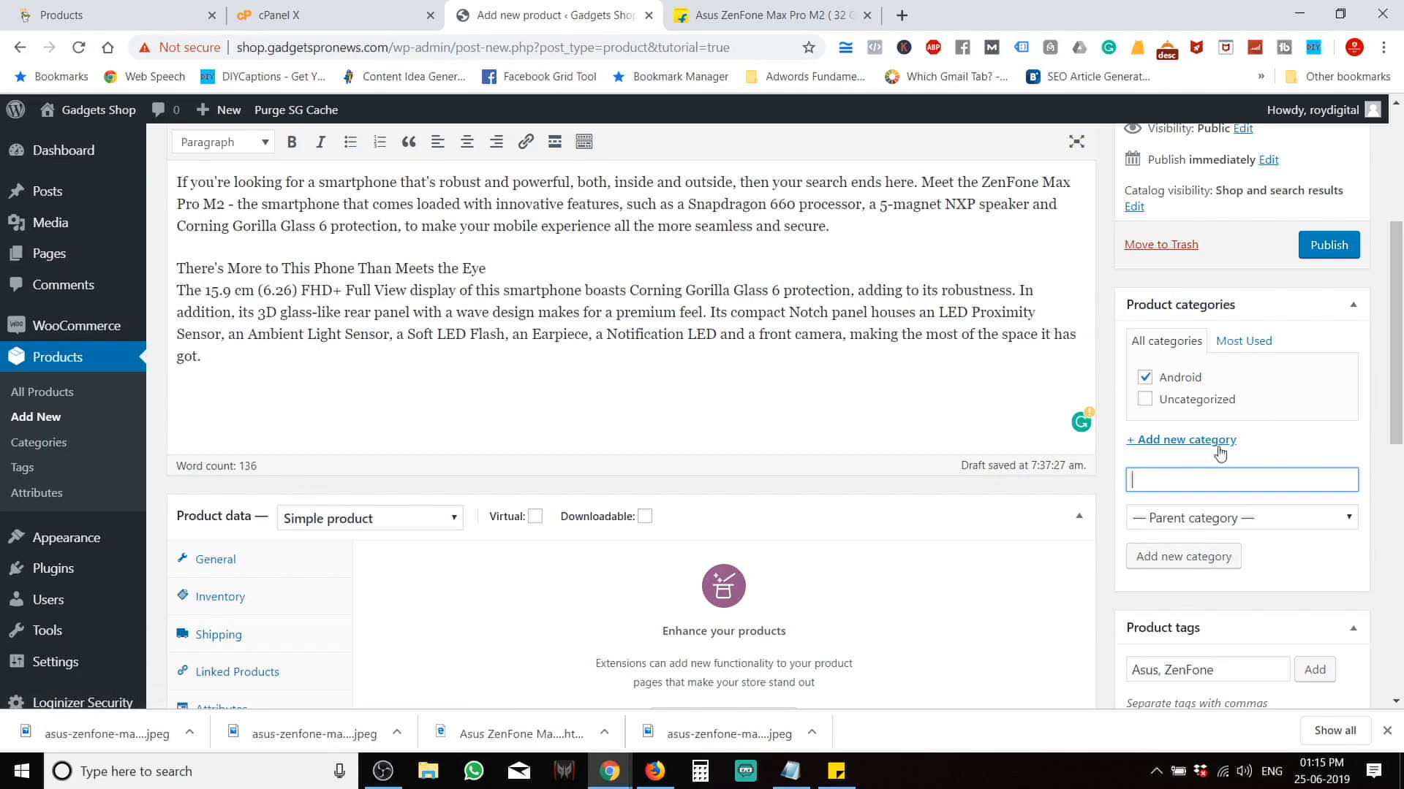
scroll(1243, 409, "up", 2)
scroll(1155, 489, "down", 5)
scroll(1159, 499, "down", 3)
scroll(1159, 499, "up", 10)
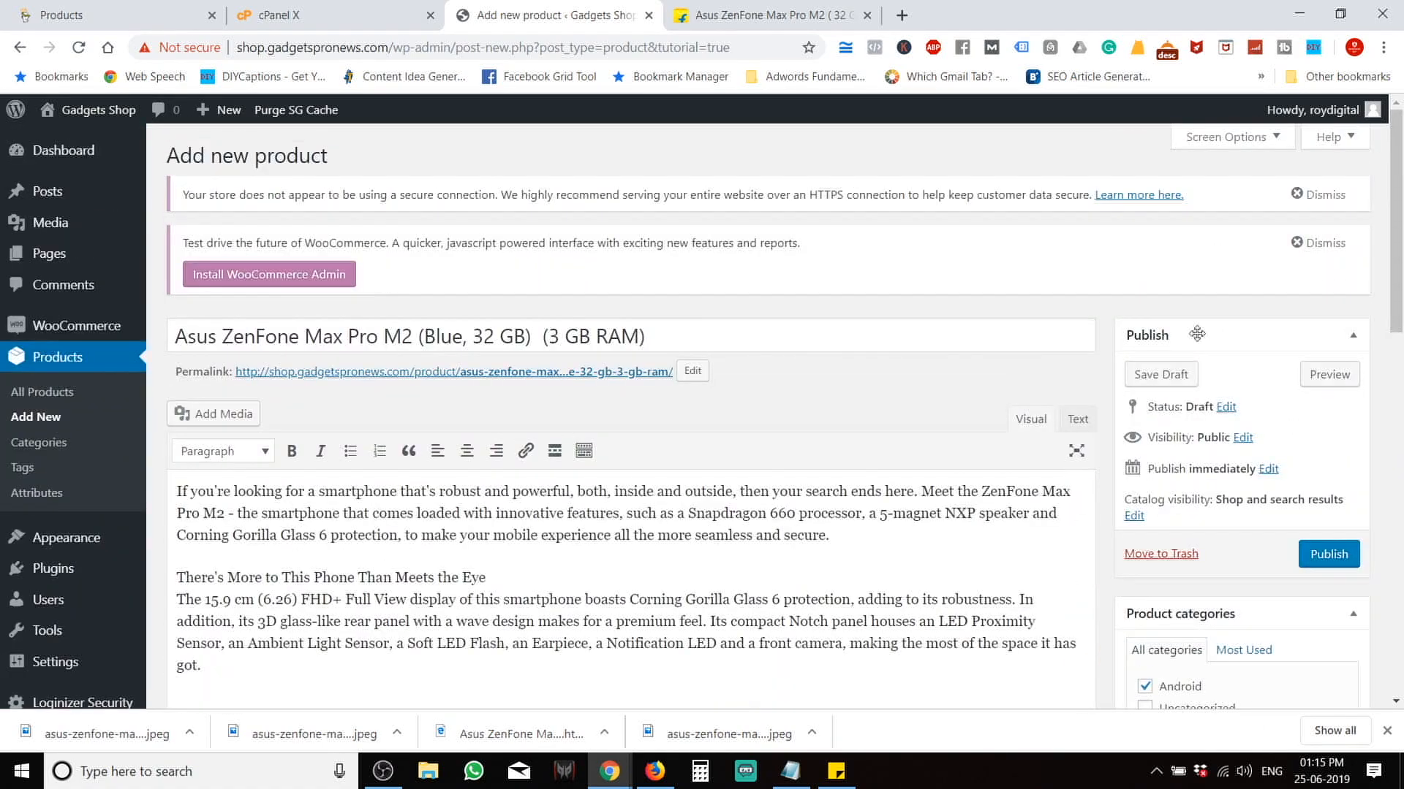
Preview the product on the storefront and look over its ₹9,999 sale price and feature bullets.
left_click(1325, 379)
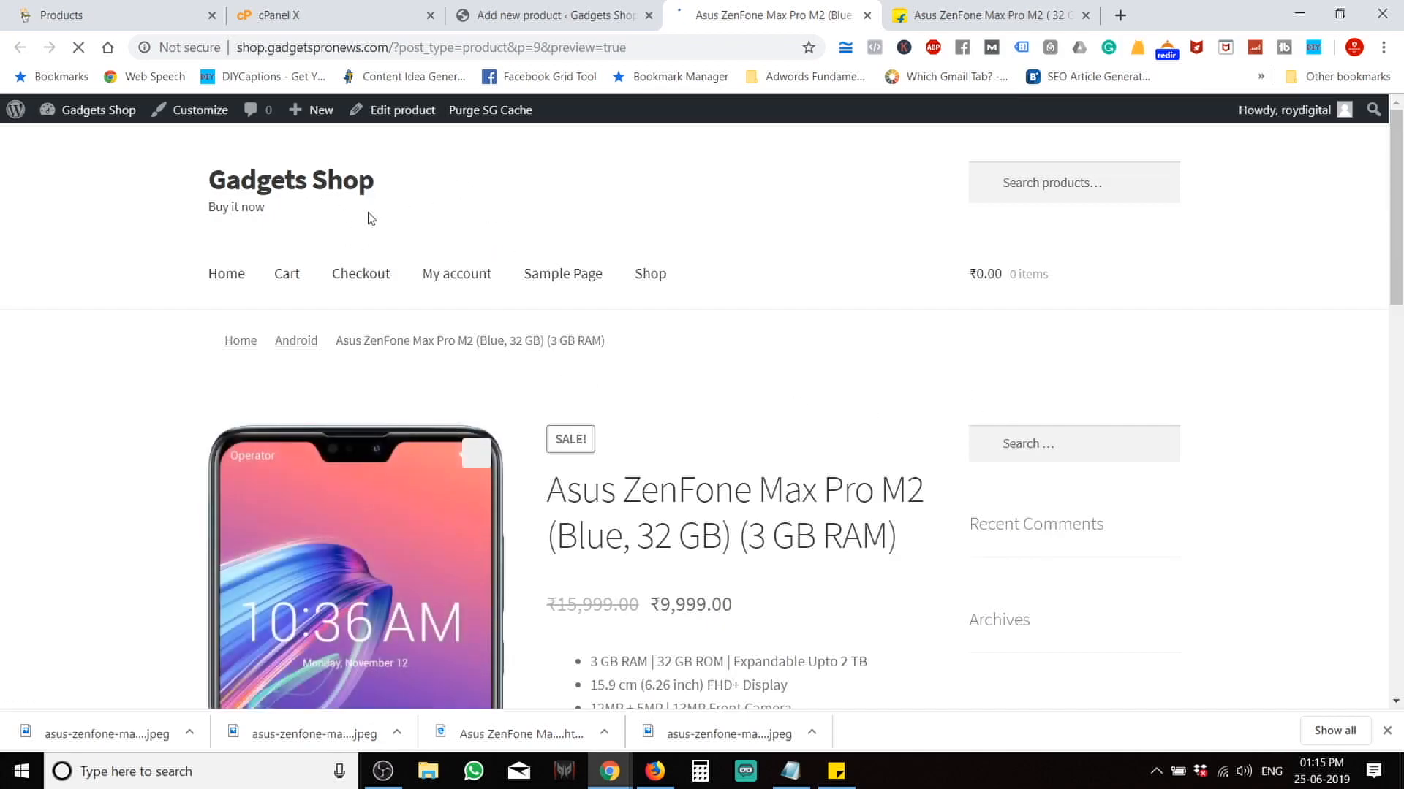
scroll(441, 304, "down", 5)
scroll(331, 540, "down", 2)
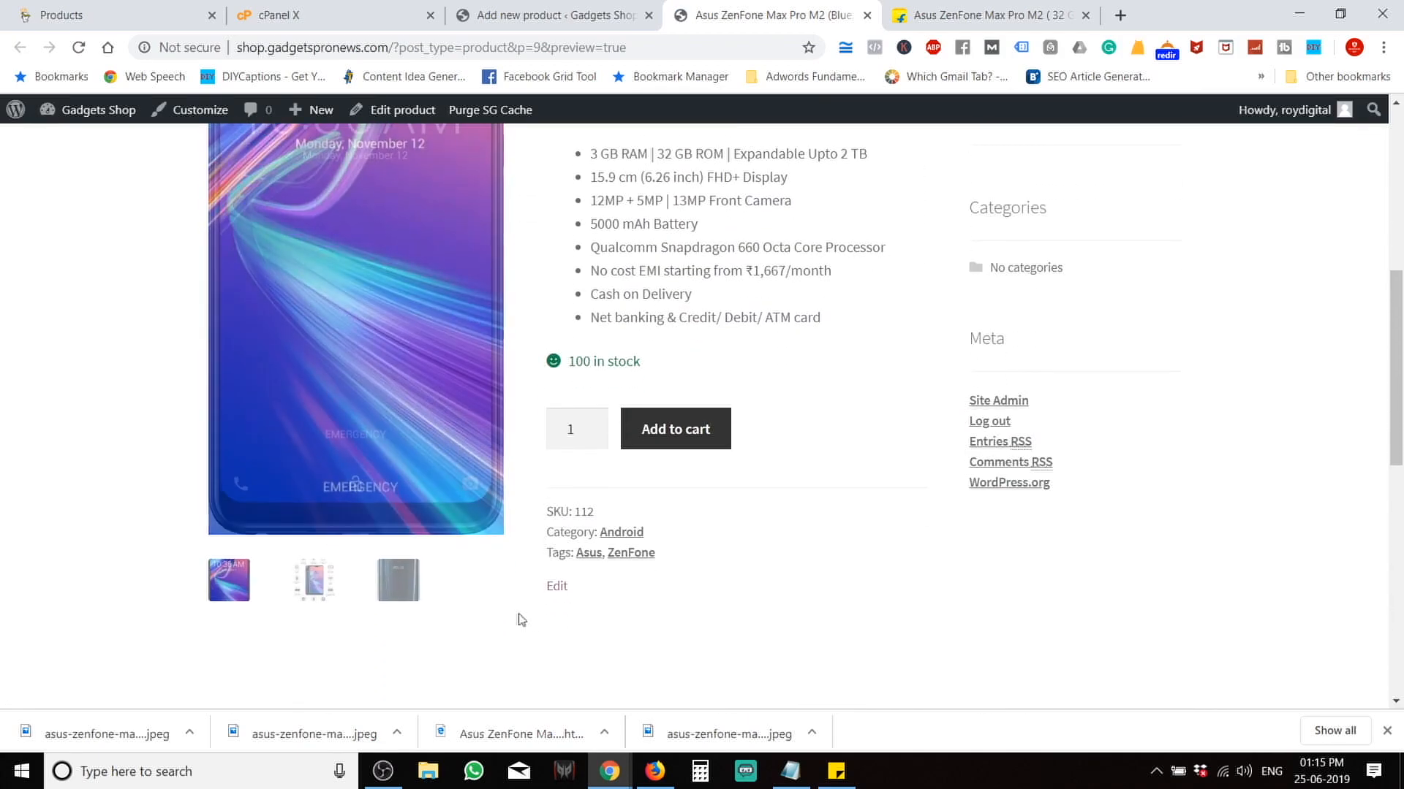
scroll(423, 604, "up", 2)
scroll(422, 604, "up", 1)
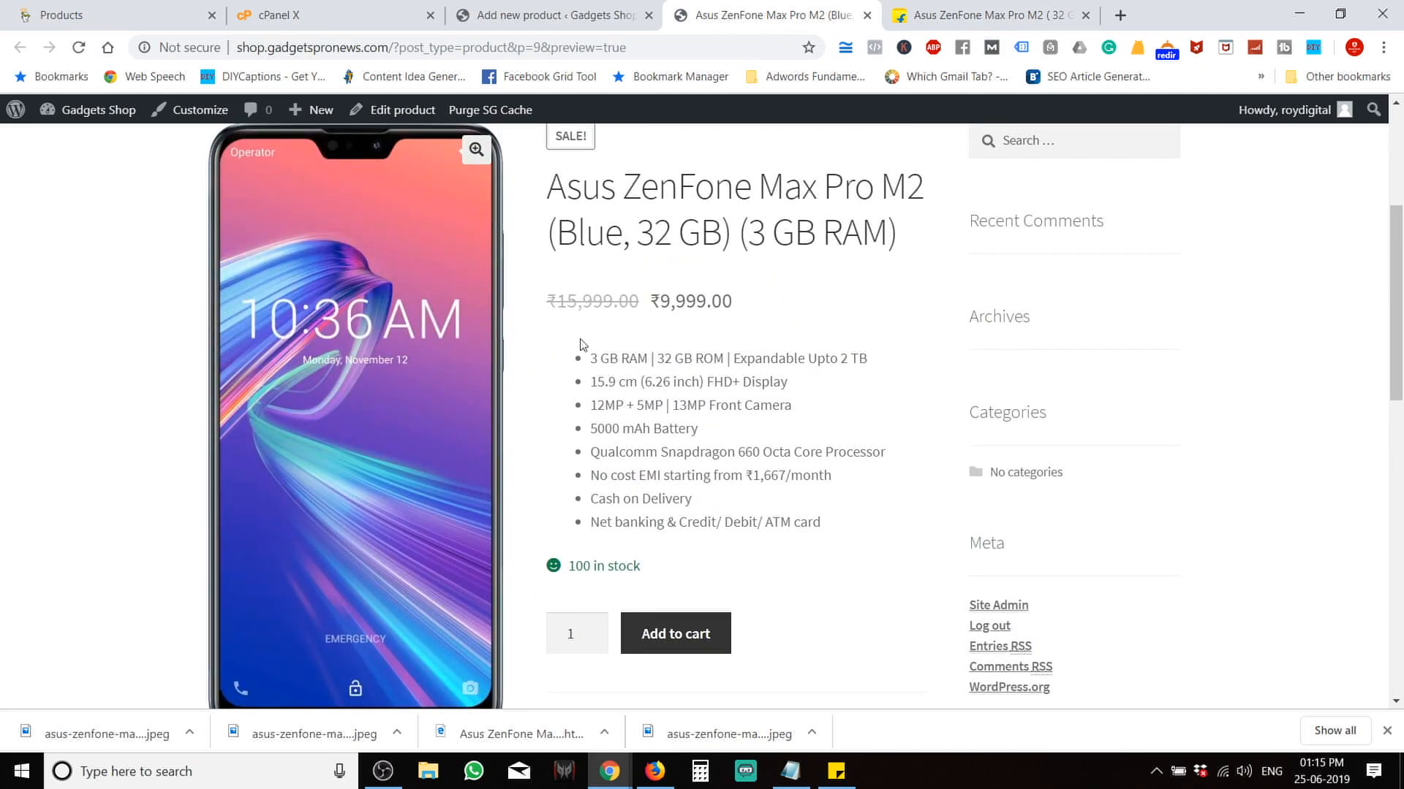
scroll(709, 314, "up", 1)
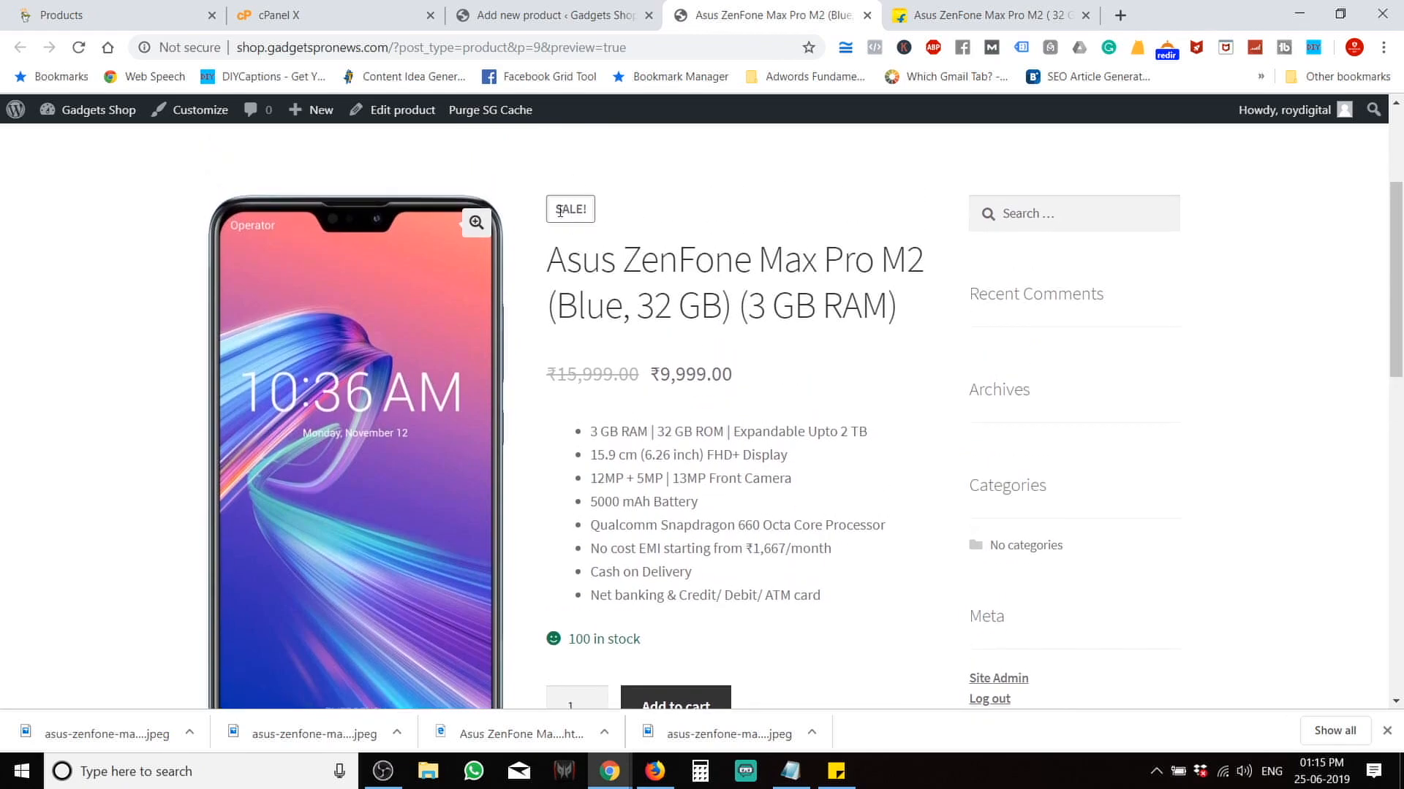
scroll(588, 226, "down", 2)
left_click_drag(836, 445, 592, 267)
left_click(592, 266)
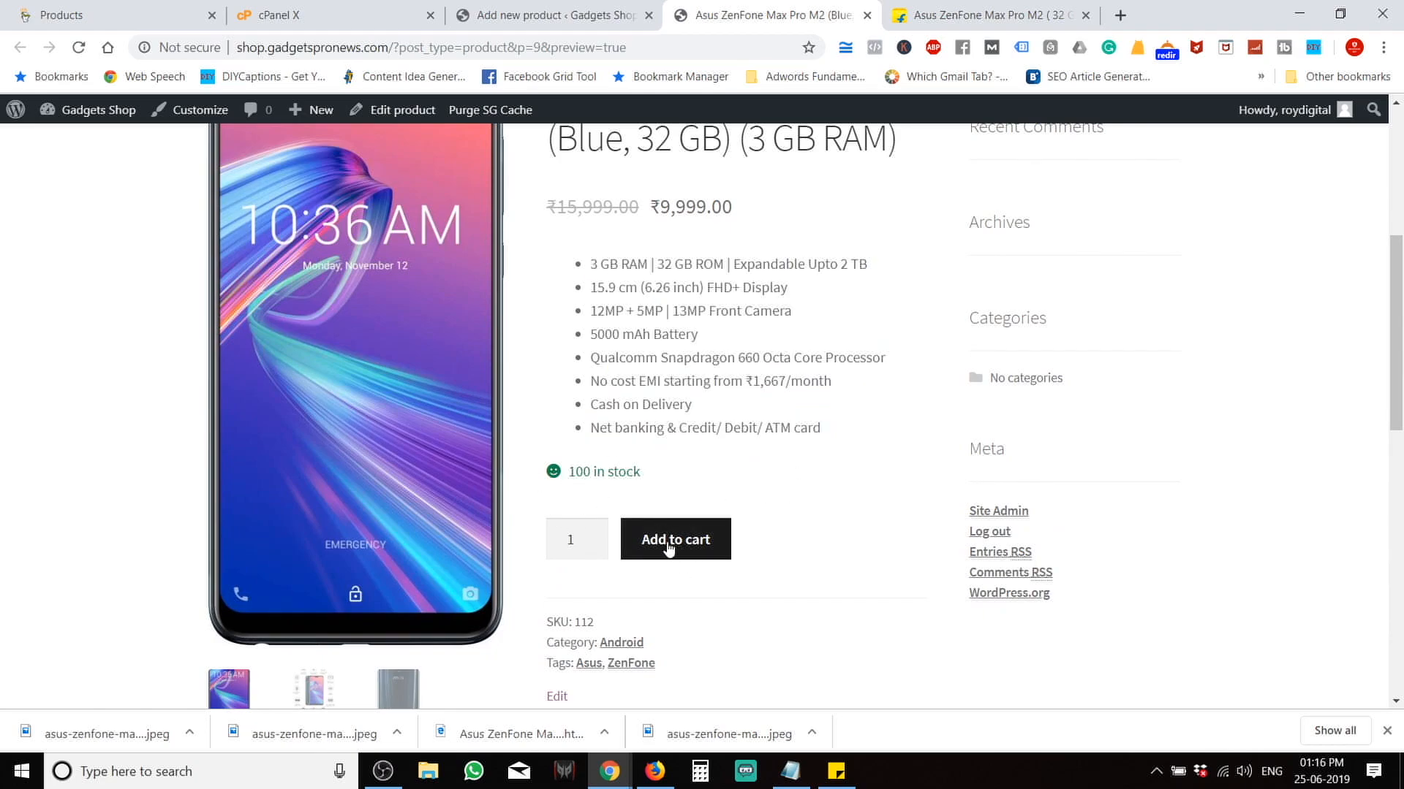
scroll(817, 470, "up", 5)
scroll(817, 471, "down", 1)
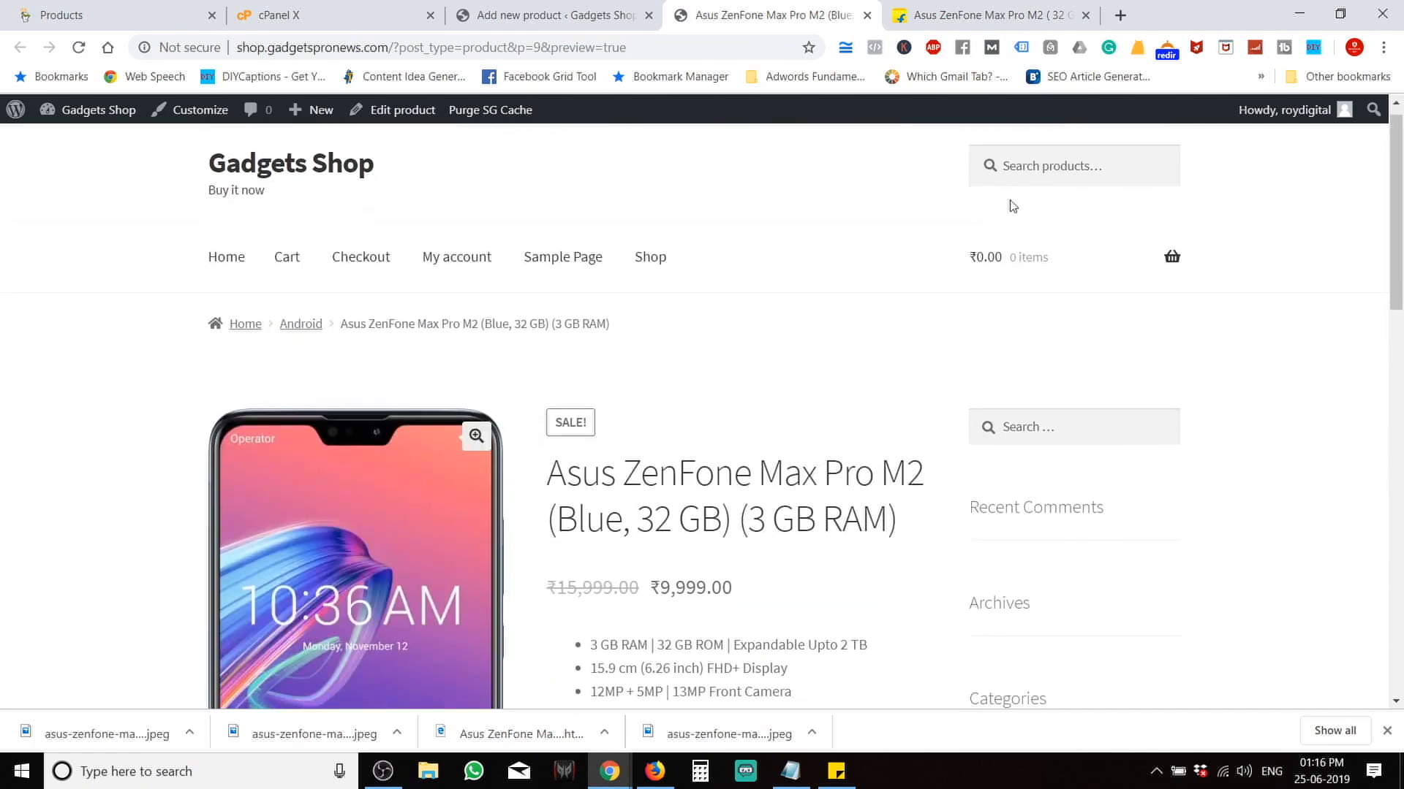
mouse_move(1004, 261)
scroll(629, 279, "down", 7)
scroll(630, 278, "down", 5)
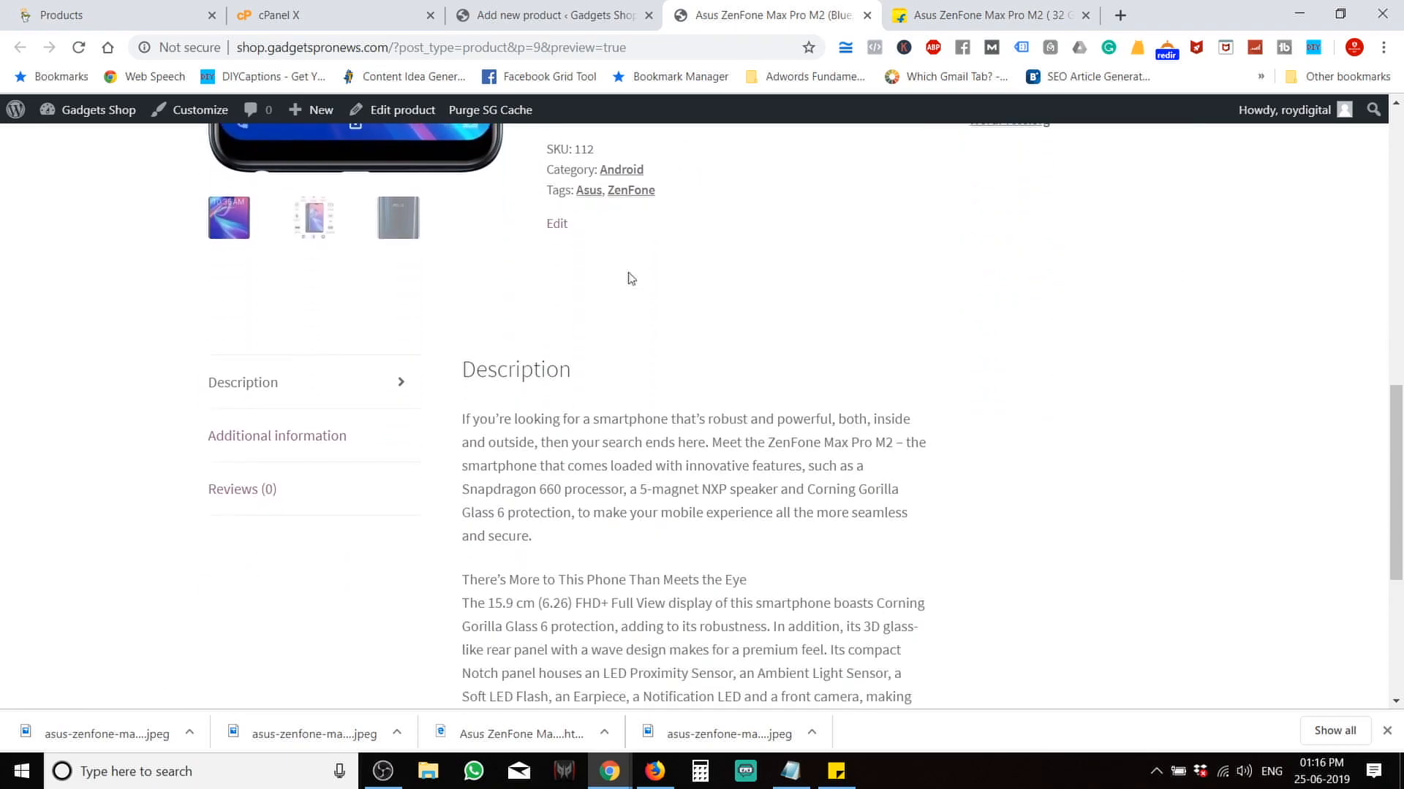
scroll(600, 557, "down", 3)
scroll(599, 557, "up", 3)
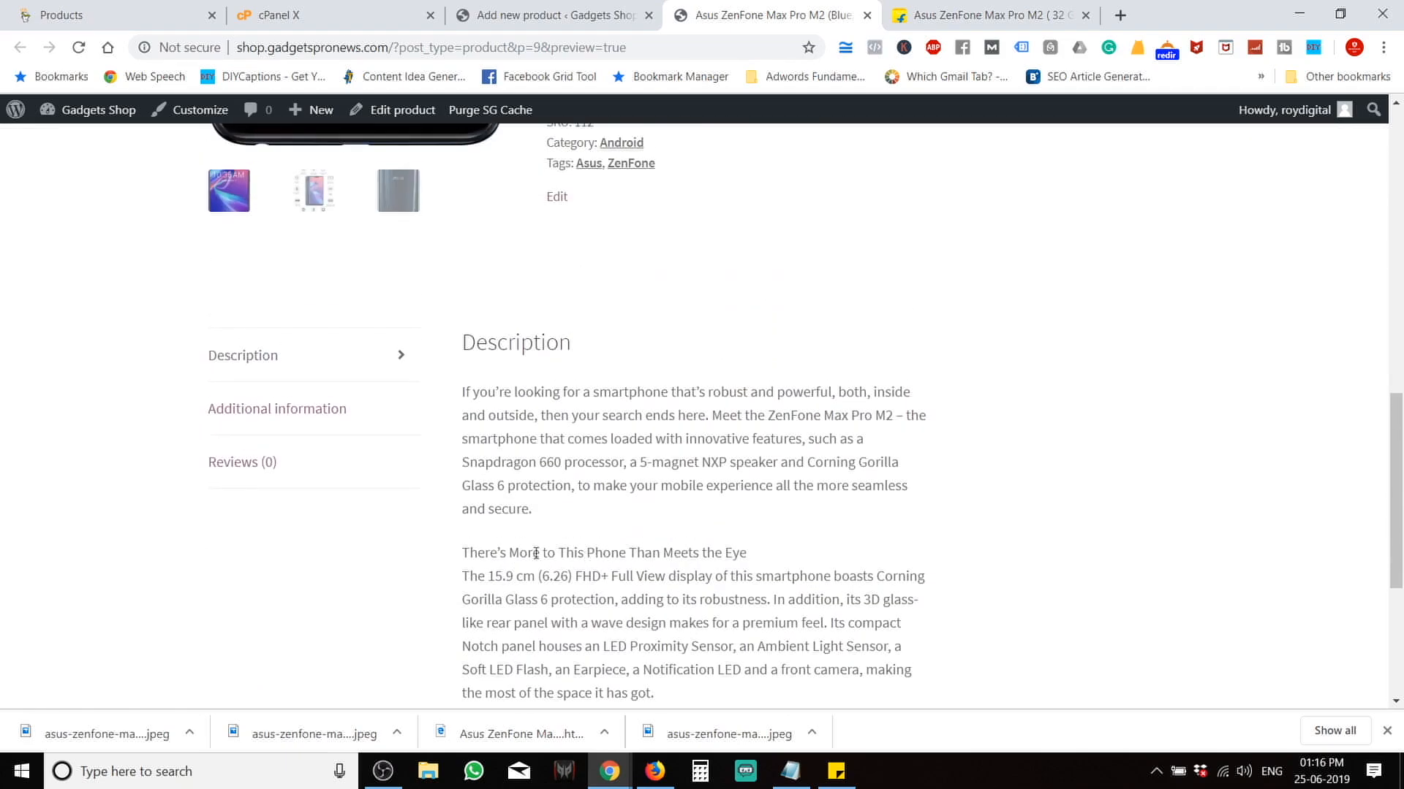
Check the preview's Additional information and Reviews tabs, then return to the product editor.
left_click(239, 427)
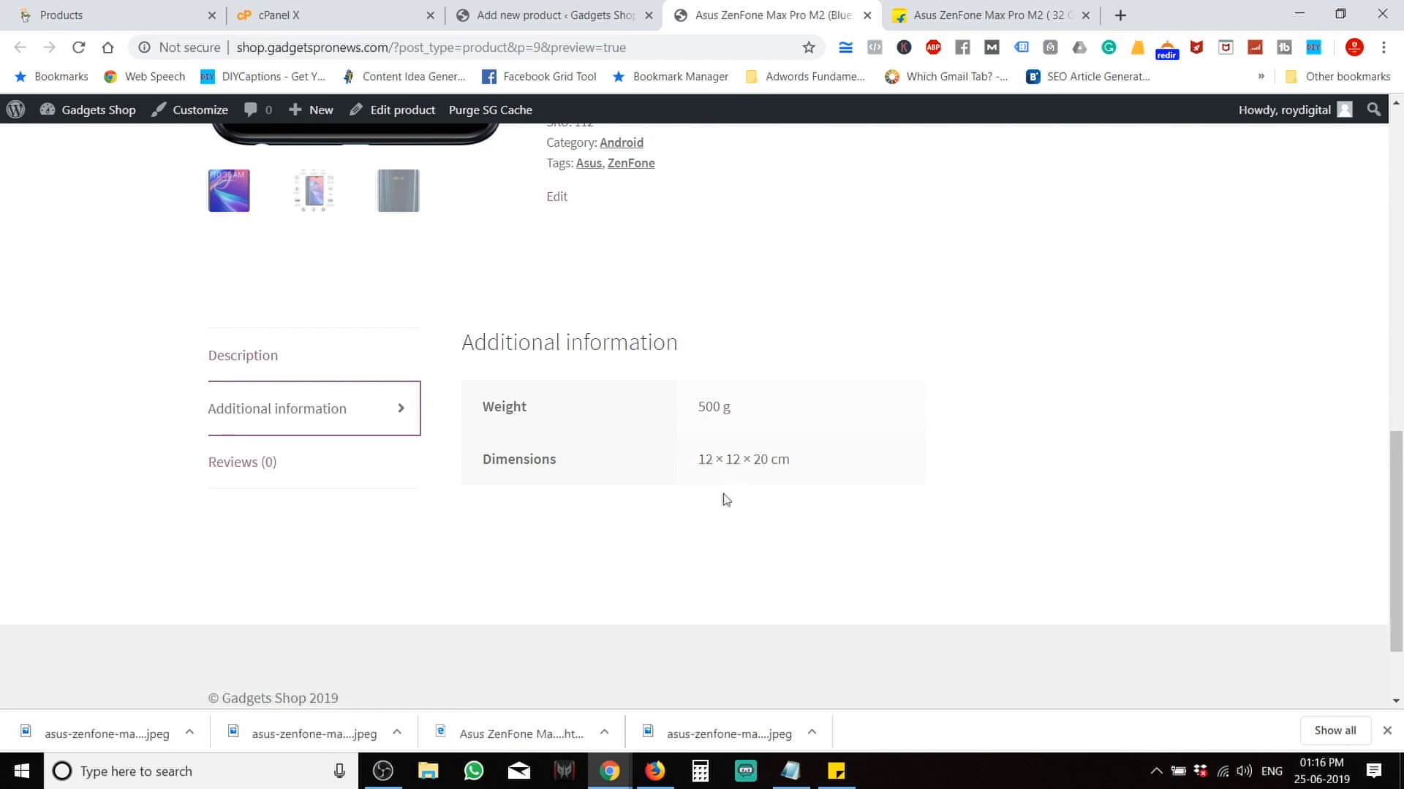
left_click(295, 465)
scroll(727, 507, "down", 7)
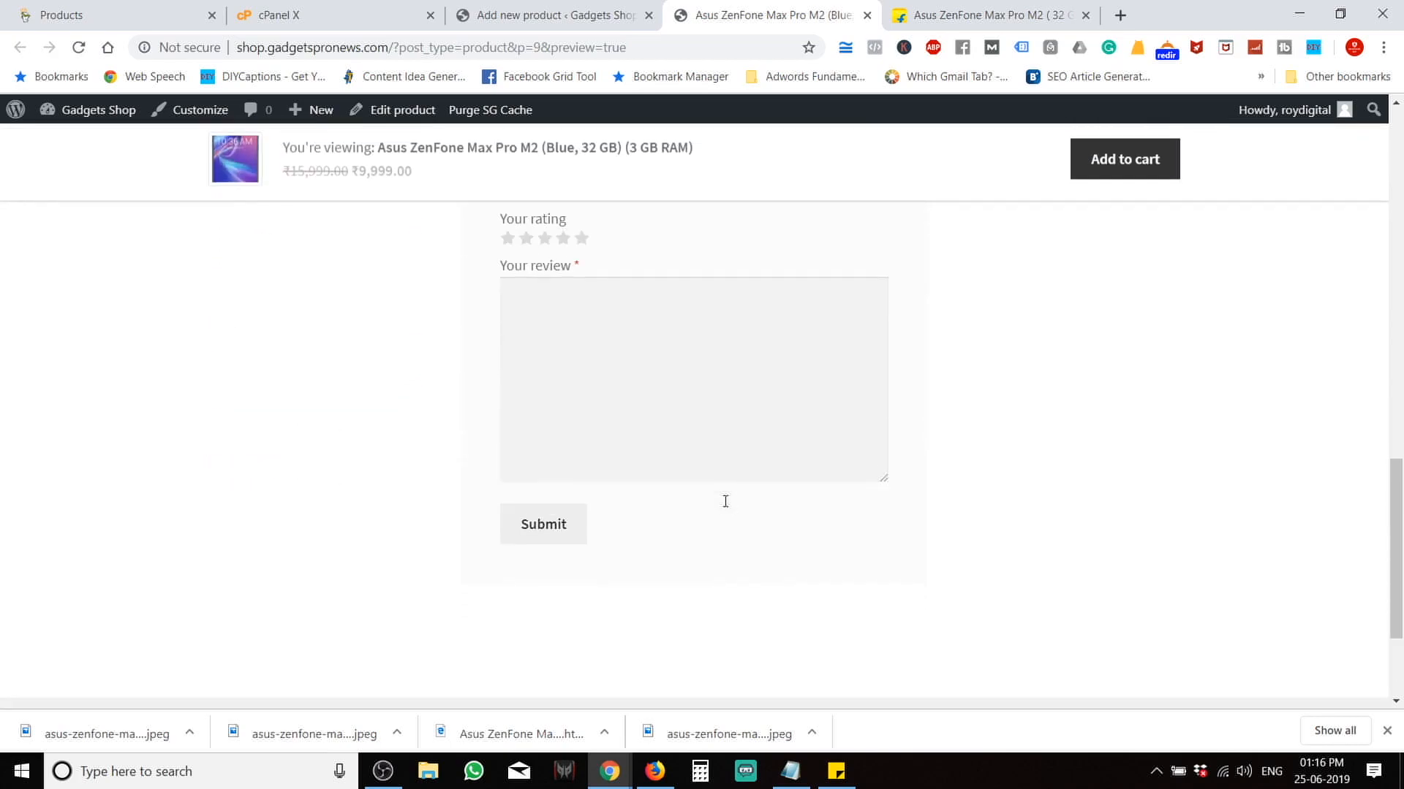
scroll(725, 501, "up", 10)
scroll(725, 501, "up", 8)
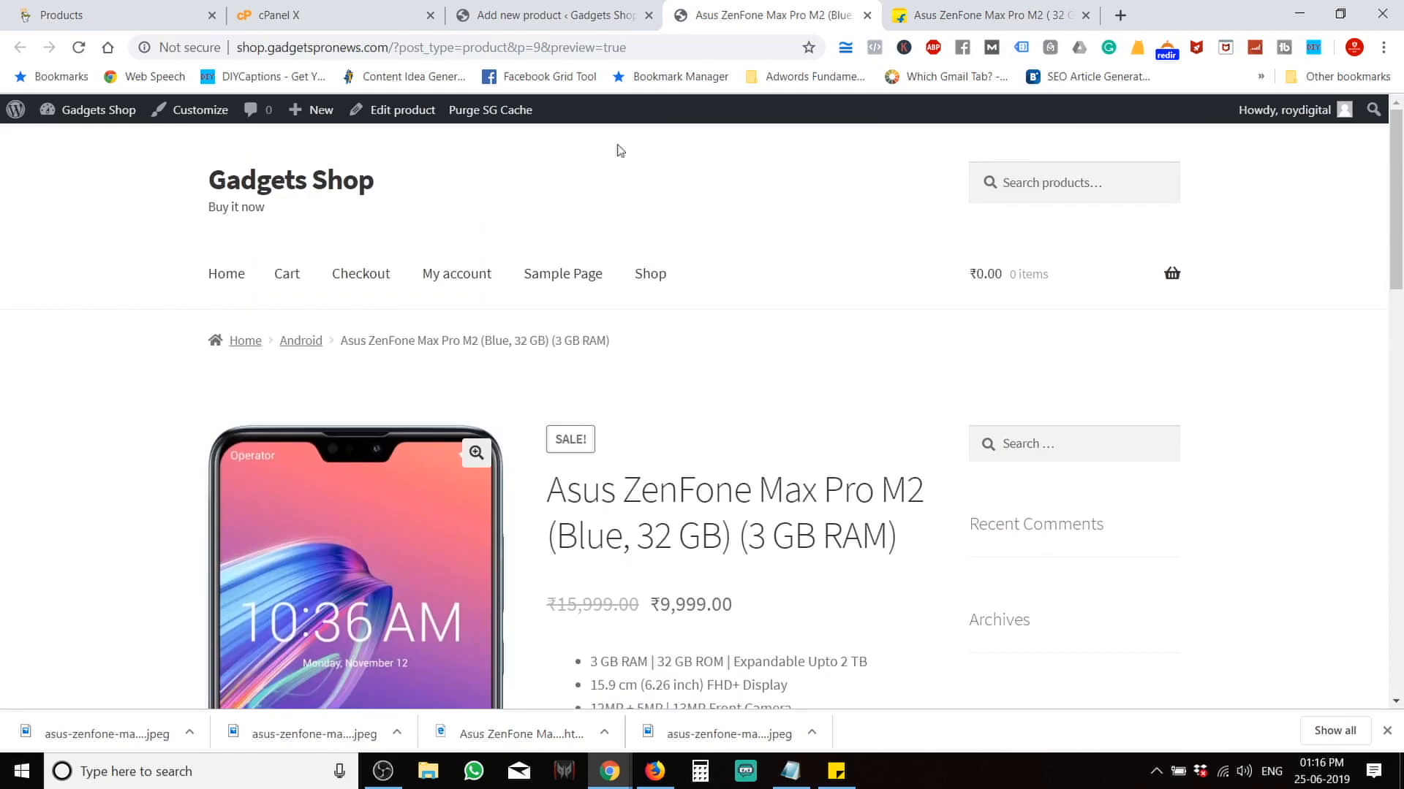
left_click(548, 15)
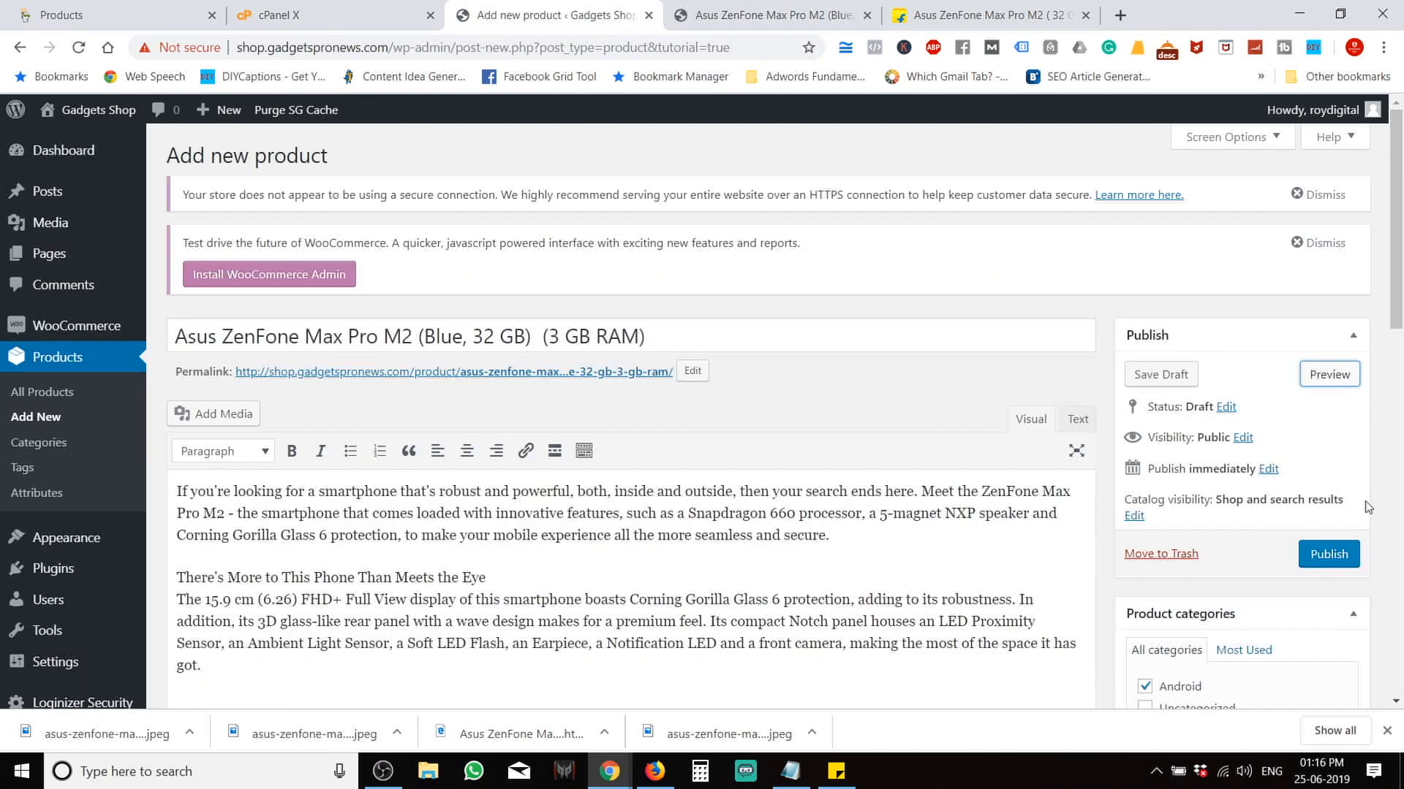
Refresh the preview once more, then publish the Asus ZenFone Max Pro M2 (Published on Jun 25, 2019).
left_click(1329, 374)
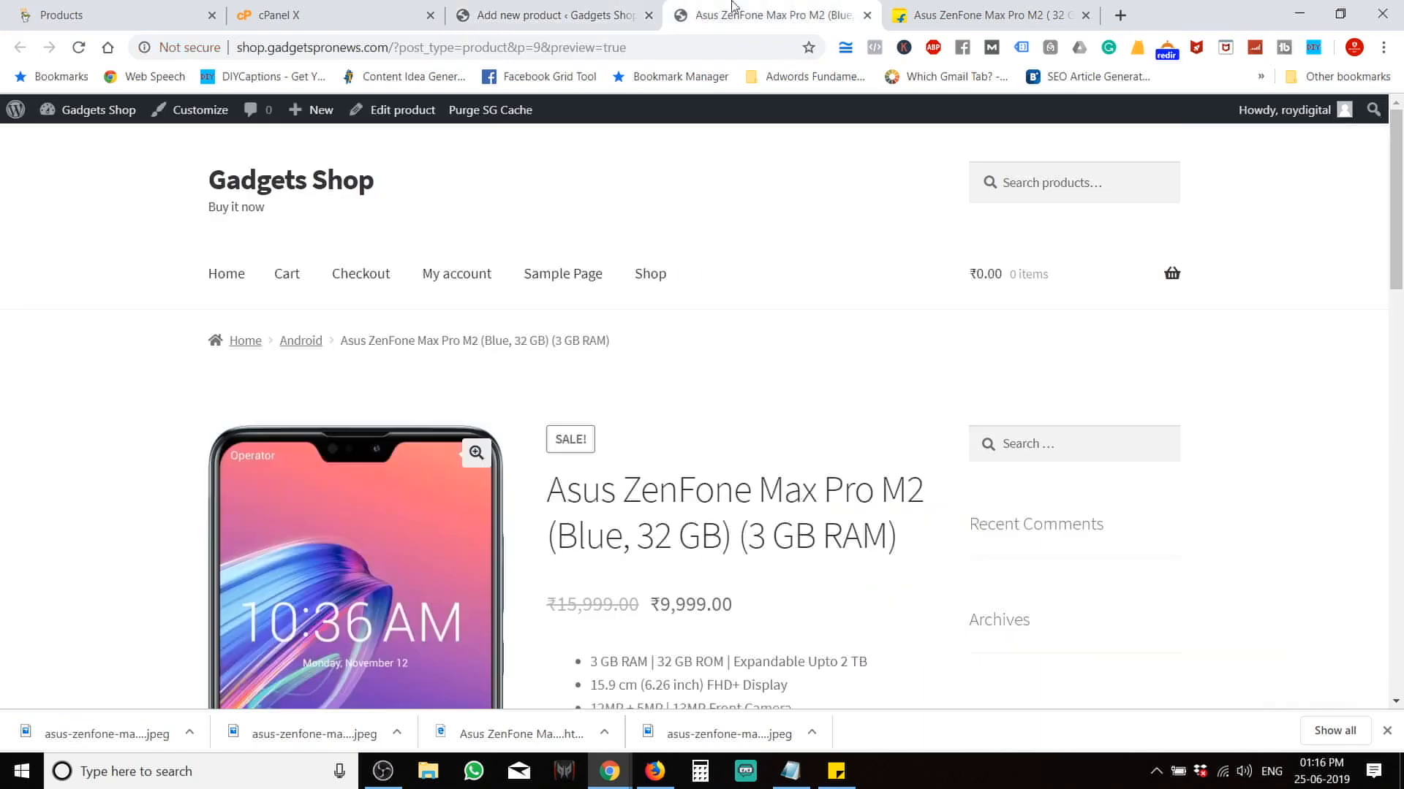
scroll(551, 607, "down", 7)
left_click(548, 15)
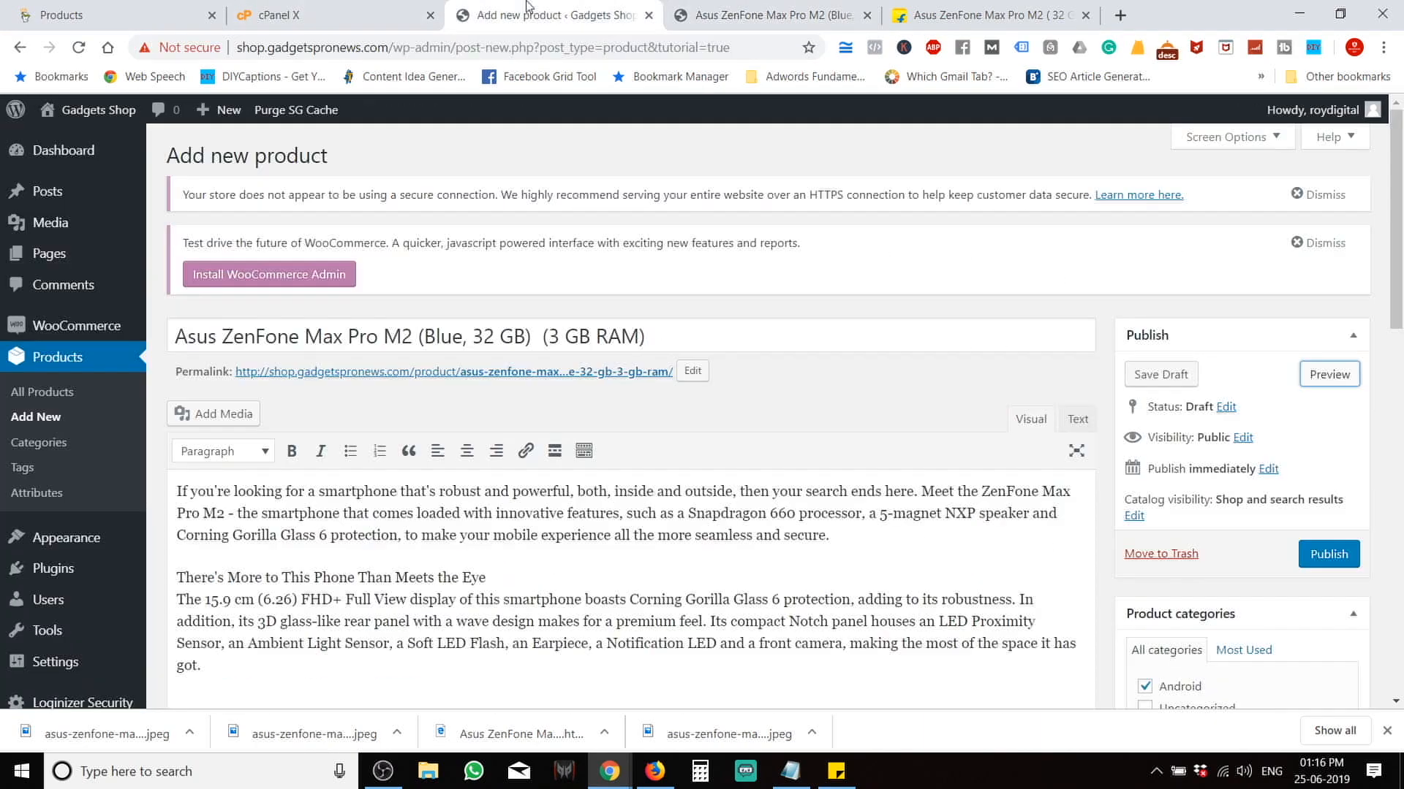
left_click(1329, 556)
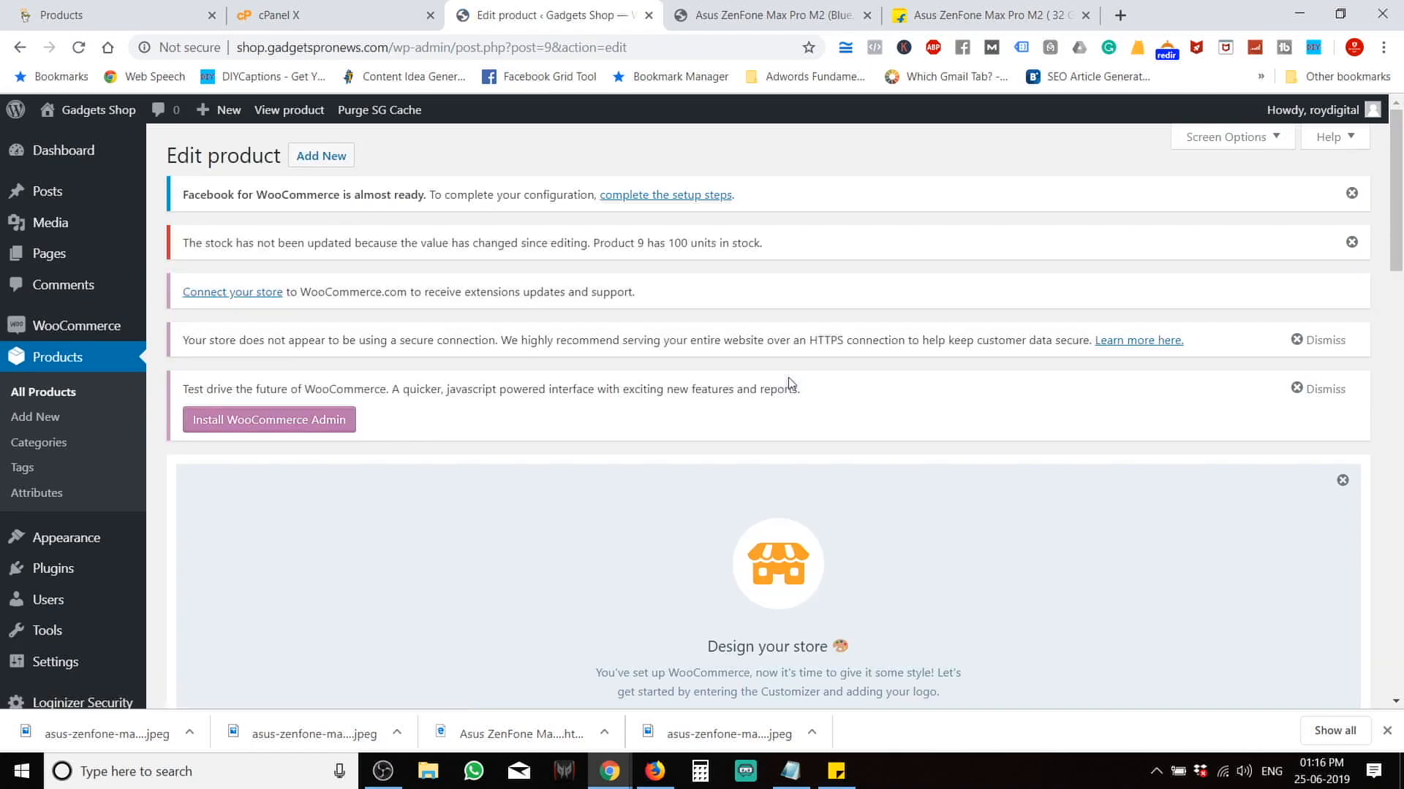
scroll(789, 382, "down", 8)
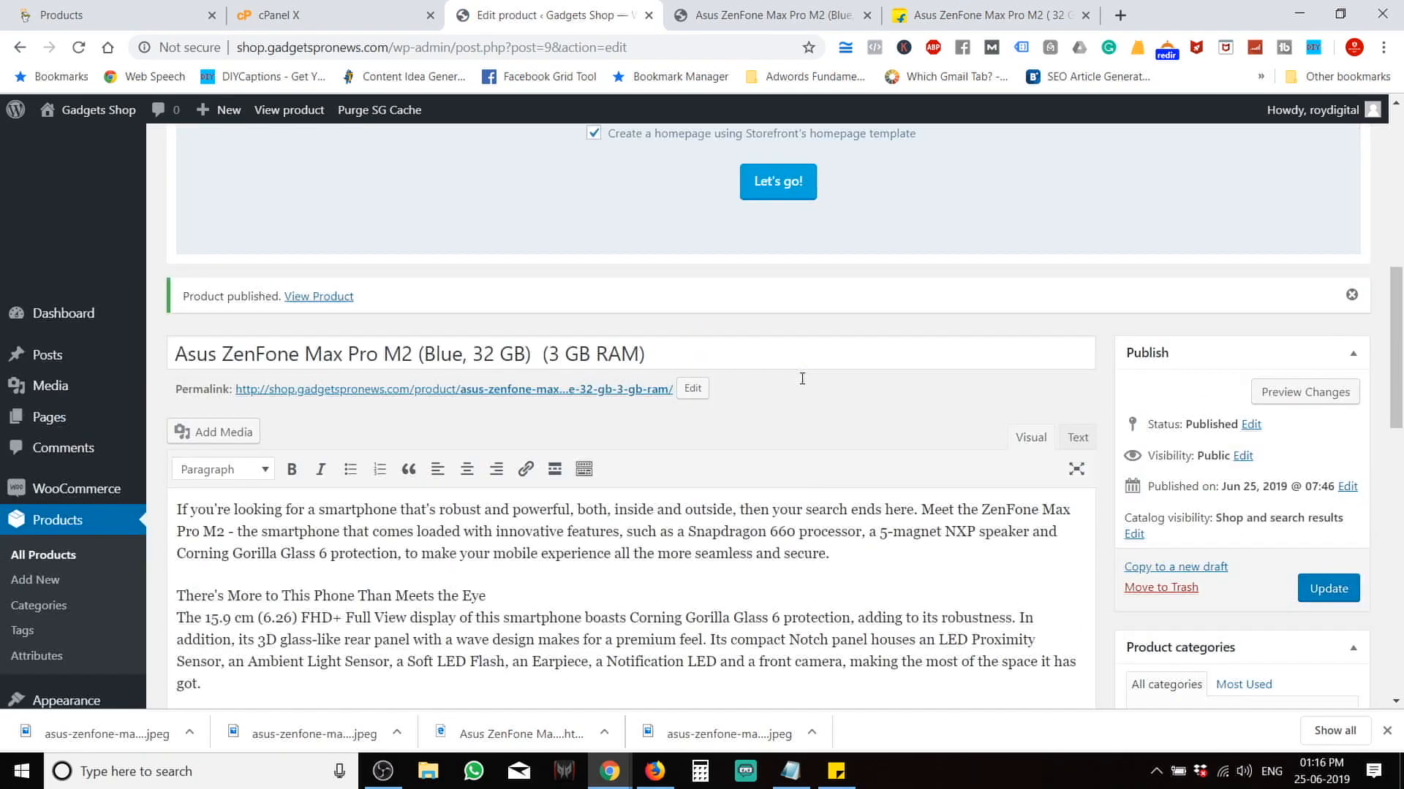
scroll(791, 439, "up", 7)
Add a 'Theme - Premium' line in Notepad under 'Plugin - Woocommerce'.
left_click(790, 772)
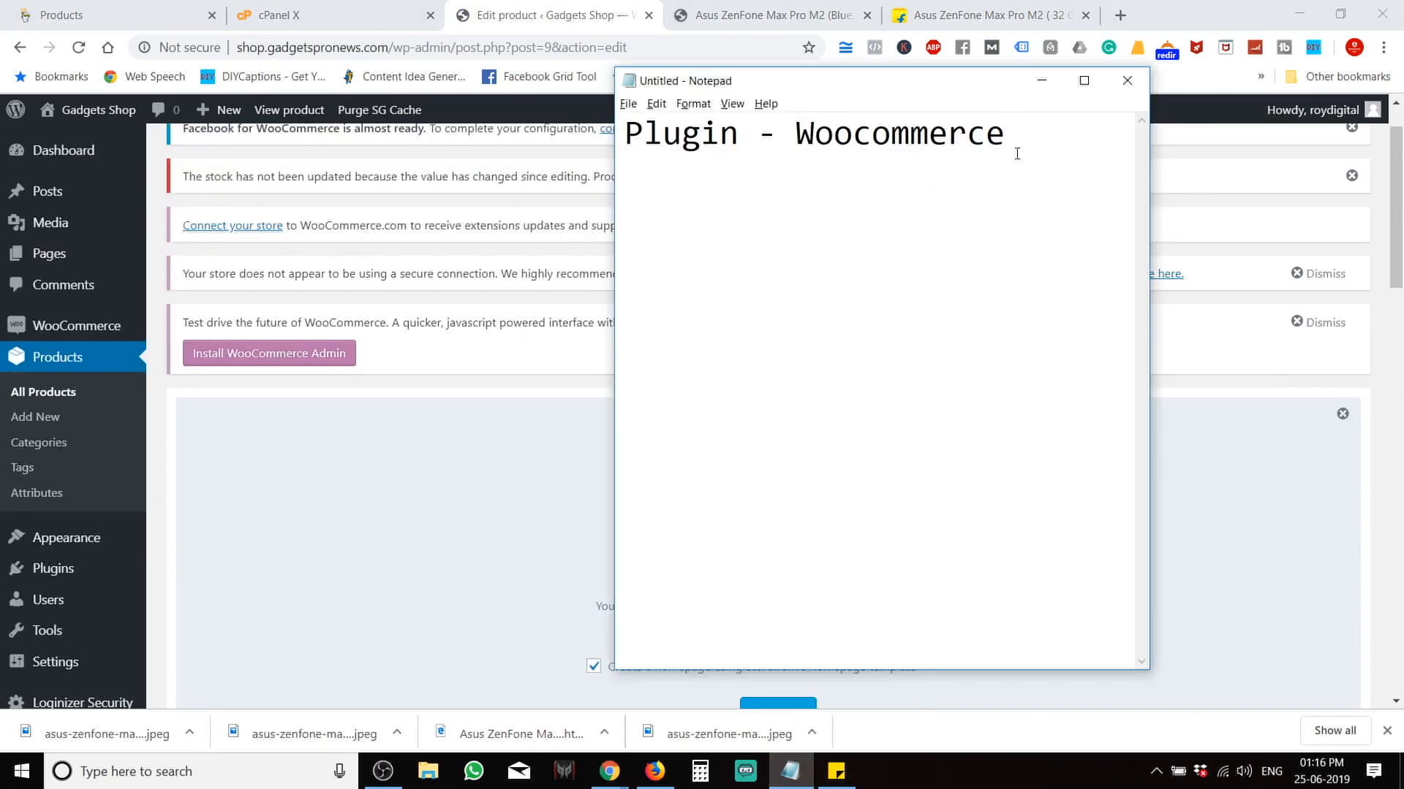
key("Return")
type("Theme - Premiu")
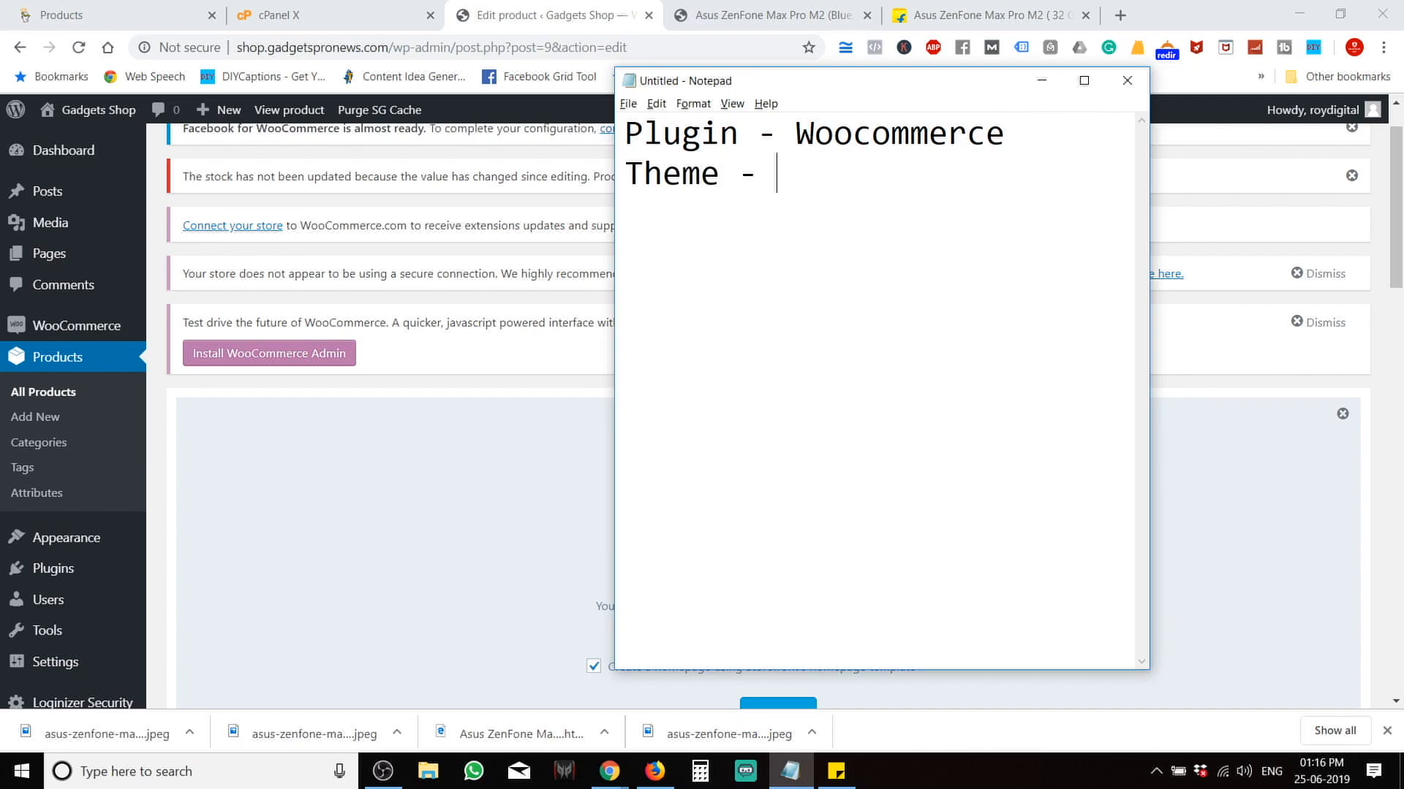
type("m")
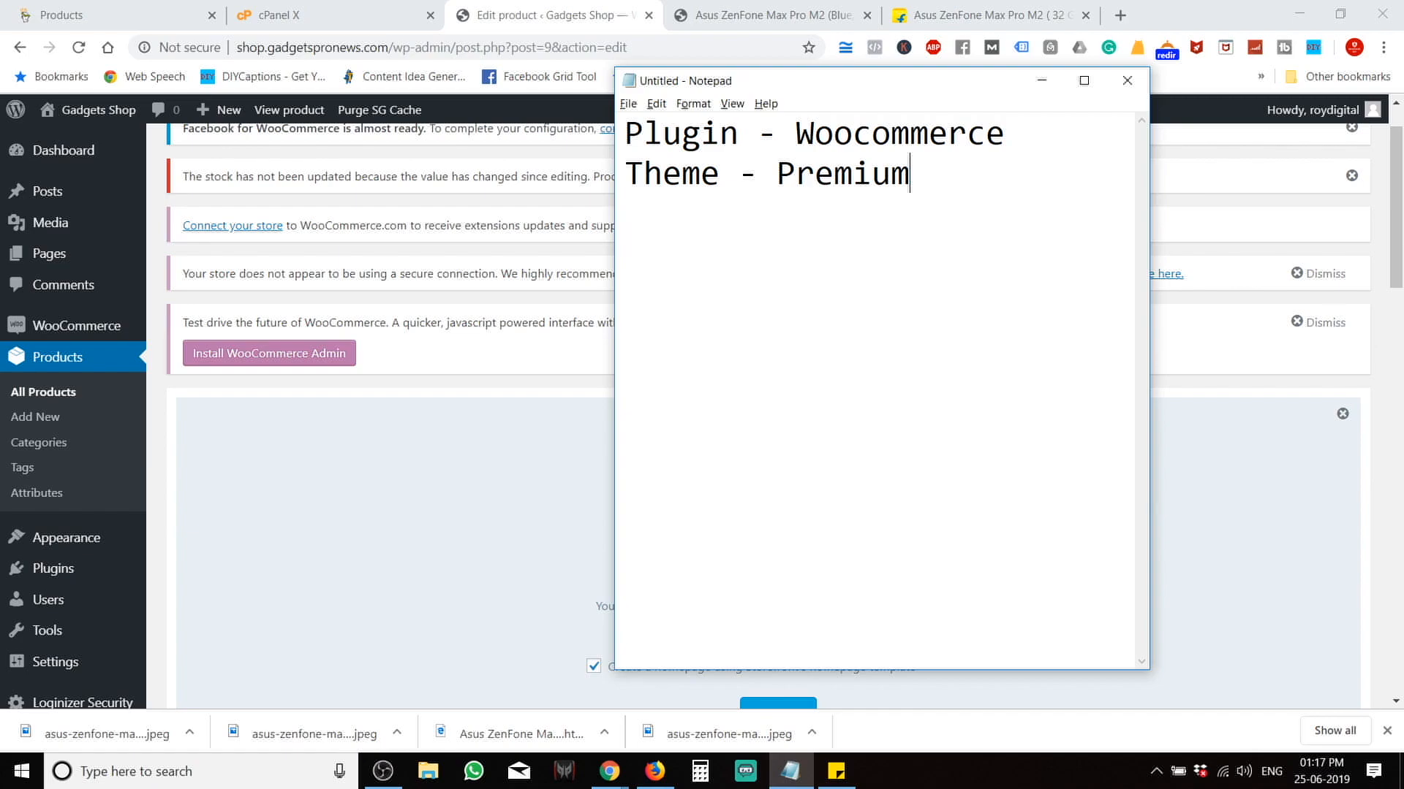
key("Return")
key("Return")
type("Hosting ")
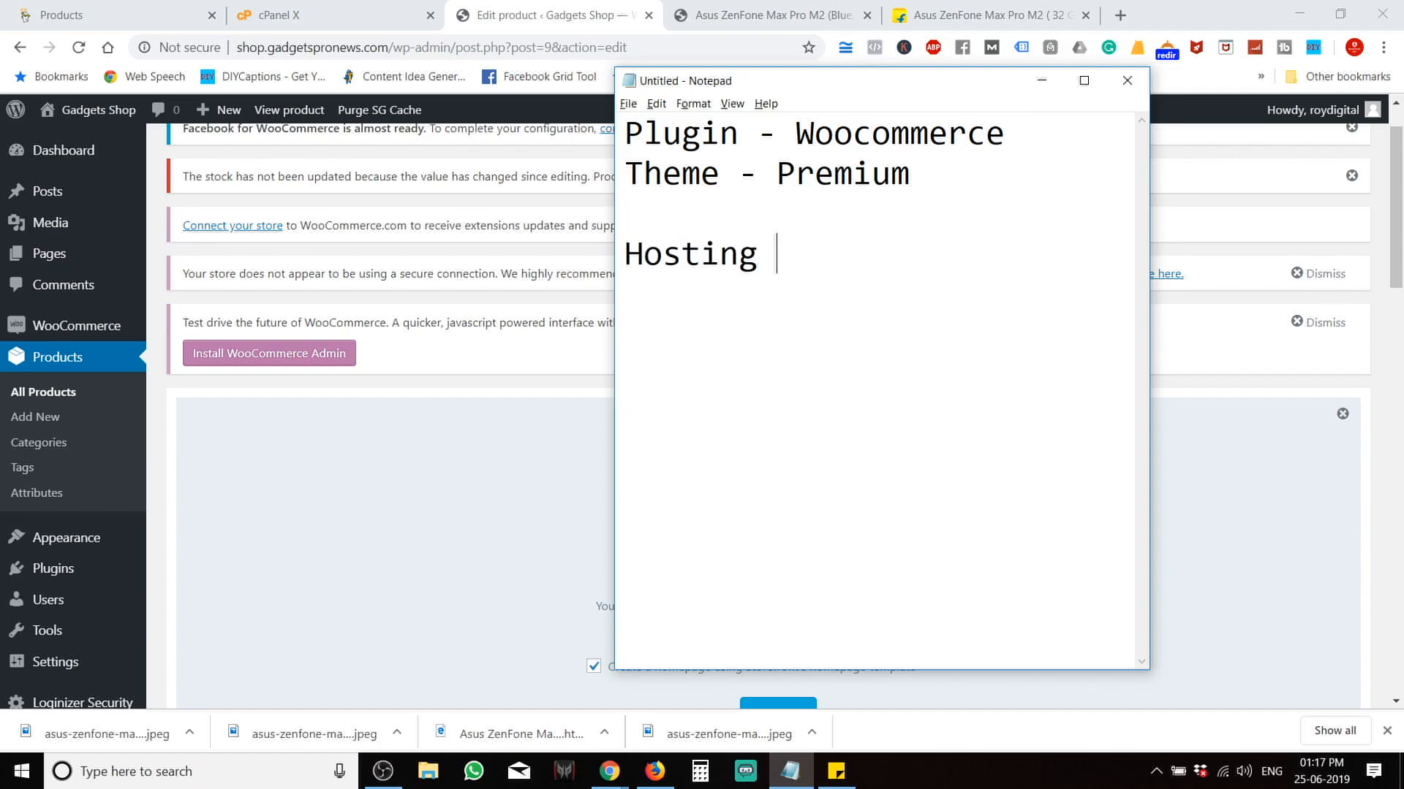
type("- Sophista")
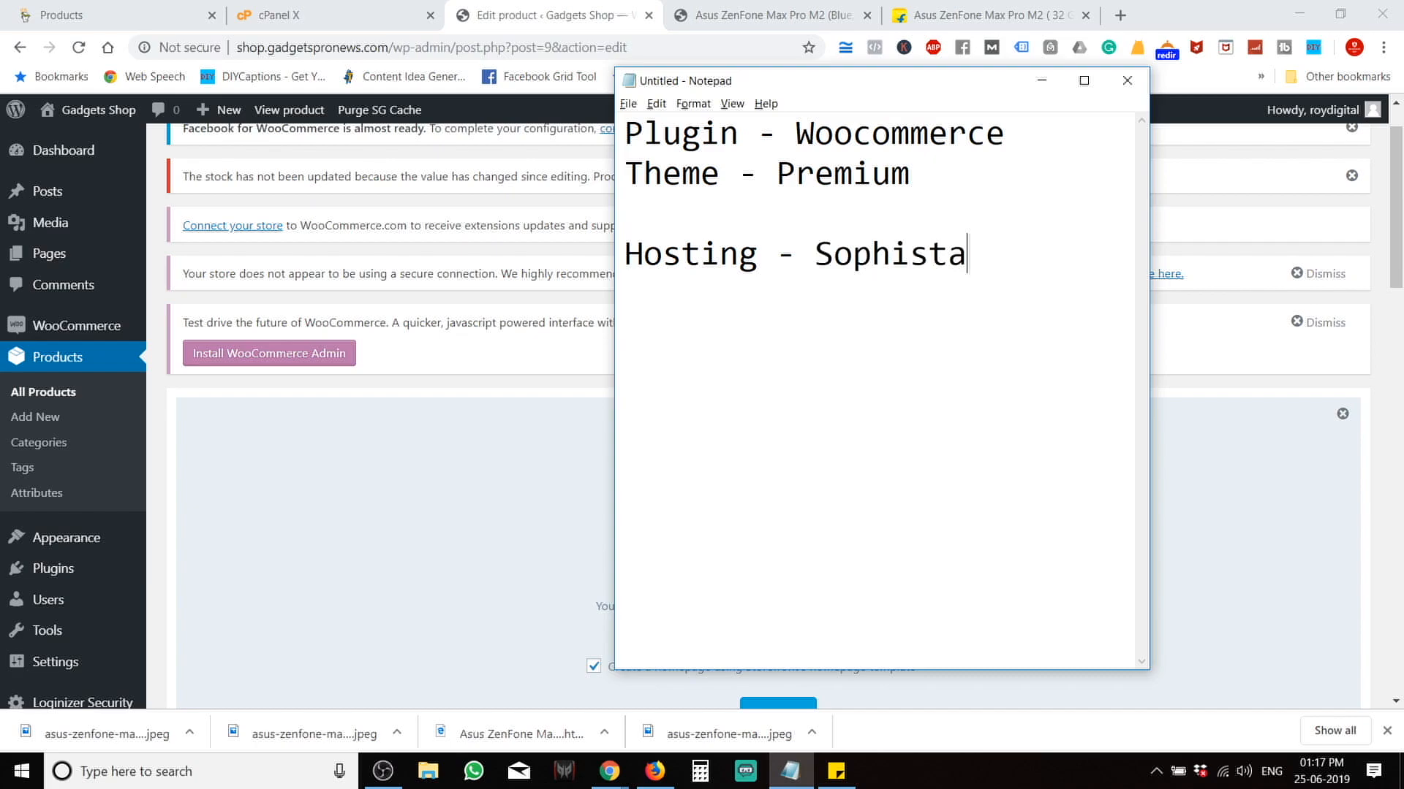
key("BackSpace")
type("icated")
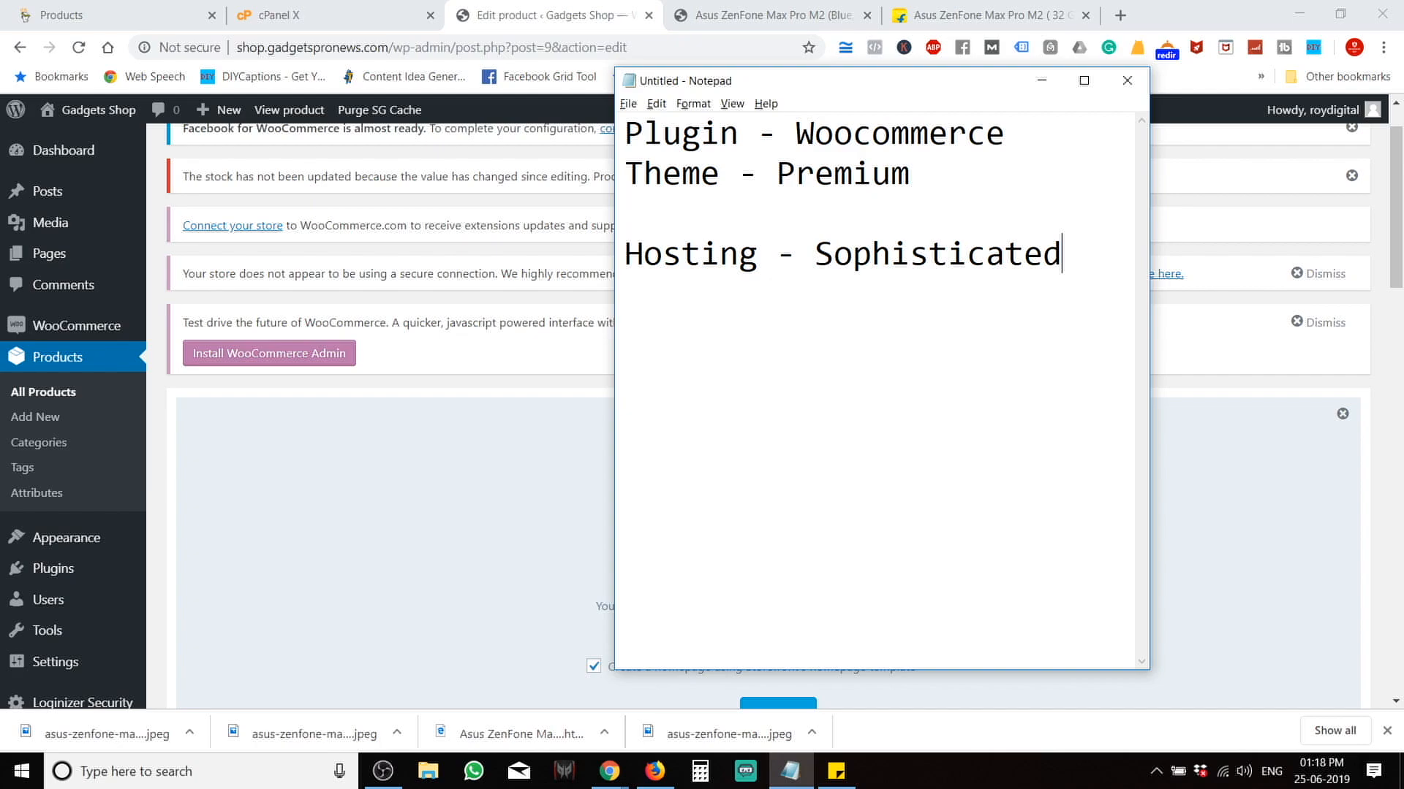
key("Return")
type("HTTPS")
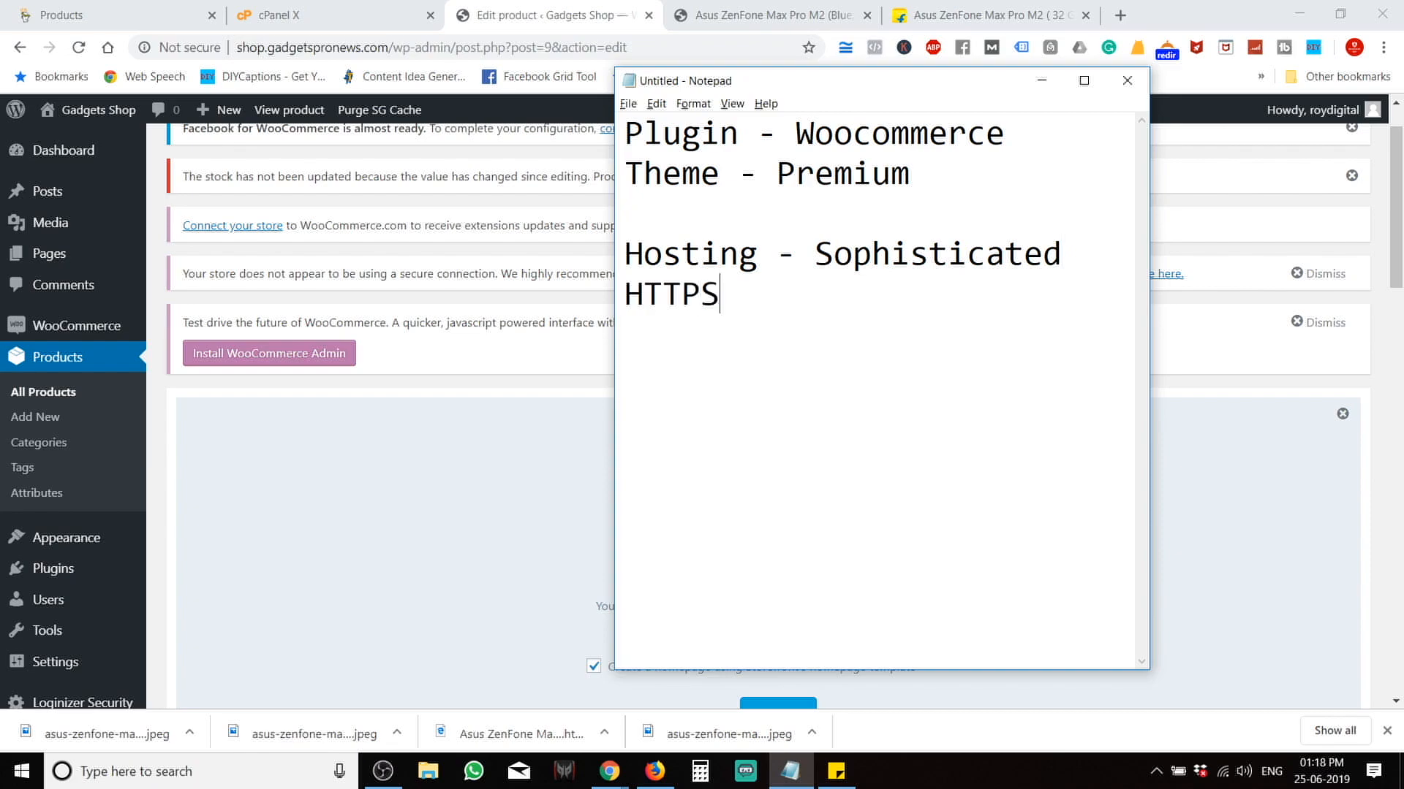
type("://")
Add a correctly spelled 'SiteGround' after a blank line, with 'Coupon' on the line below.
key("Return")
key("Return")
type("Site")
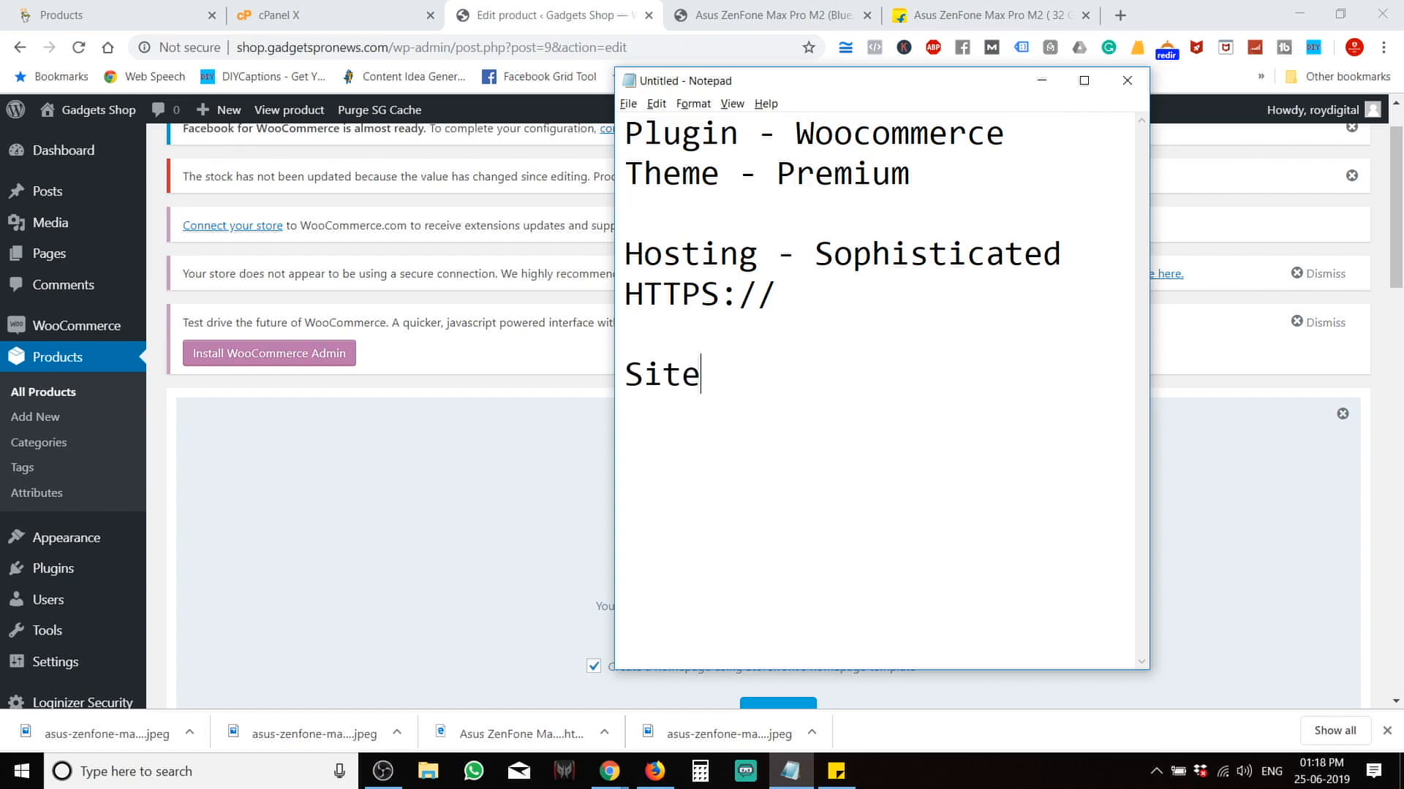
type("Gound")
key("BackSpace")
key("BackSpace")
key("BackSpace")
key("BackSpace")
type("rund")
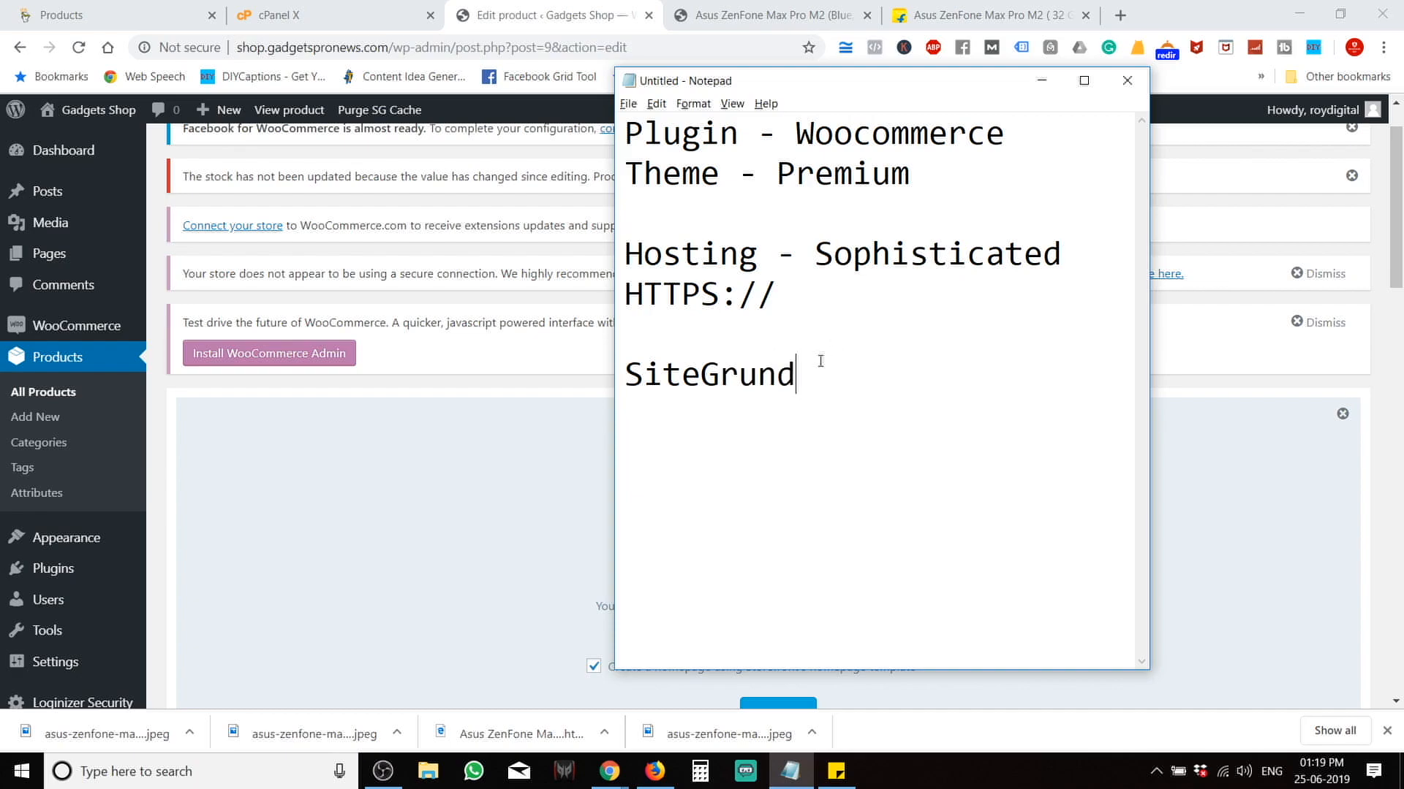
left_click(755, 381)
key("BackSpace")
type("ou")
left_click(860, 388)
key("Return")
type("Coupon")
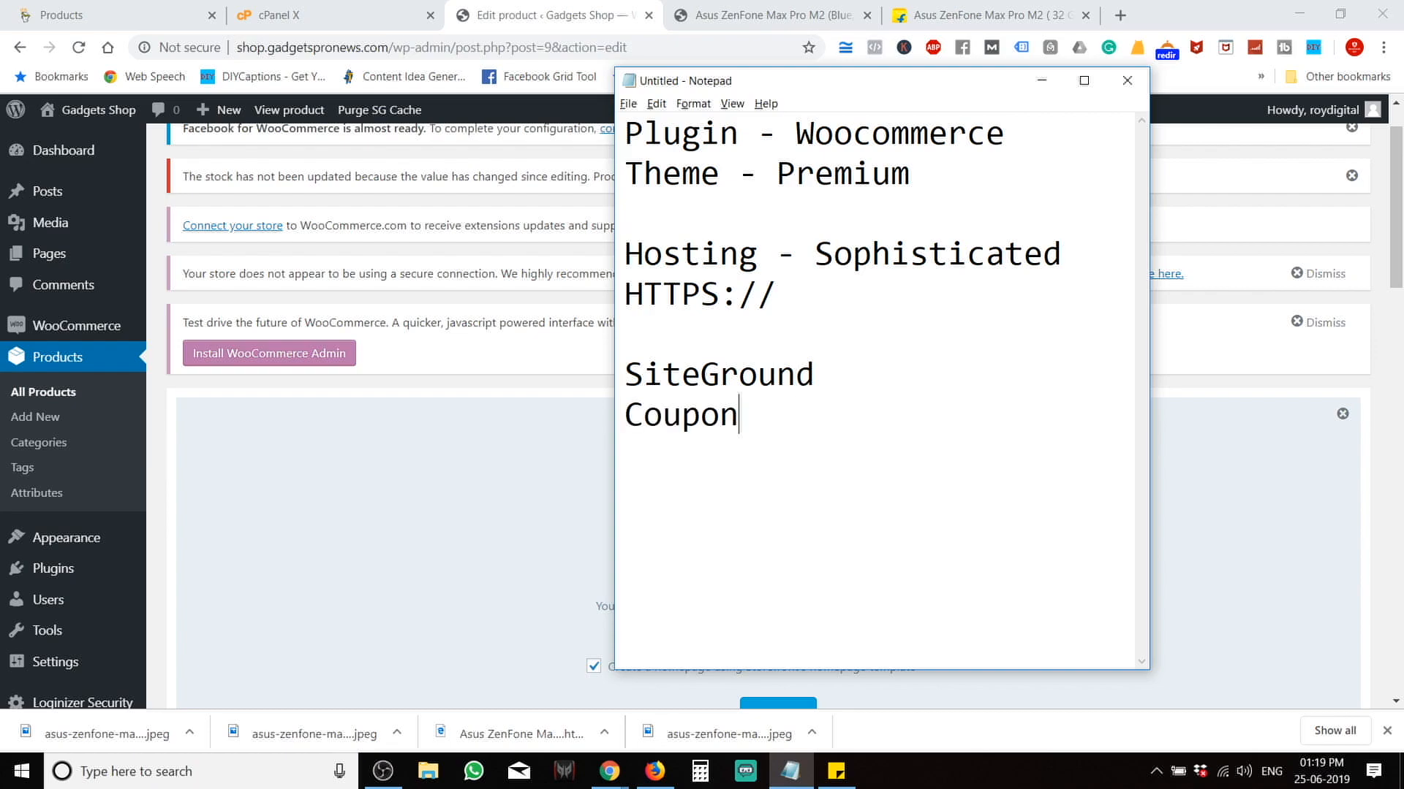